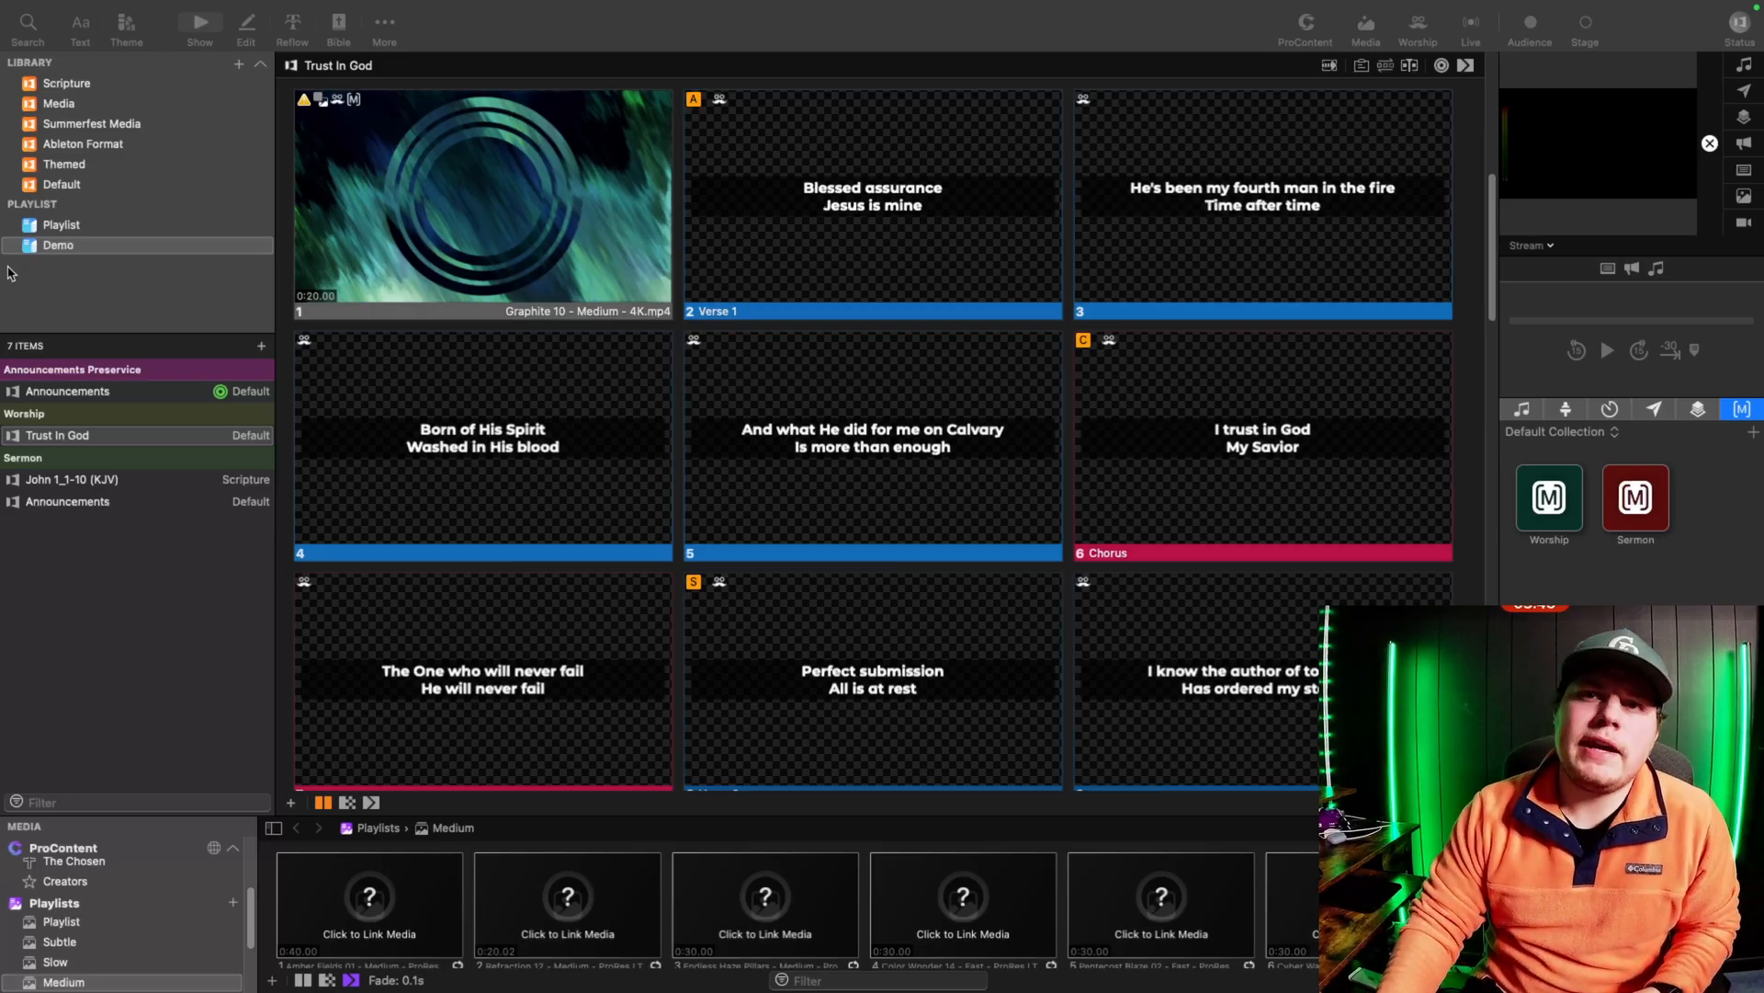
Step: Open the Demo playlist and go to its Announcements Preservice section
click(102, 246)
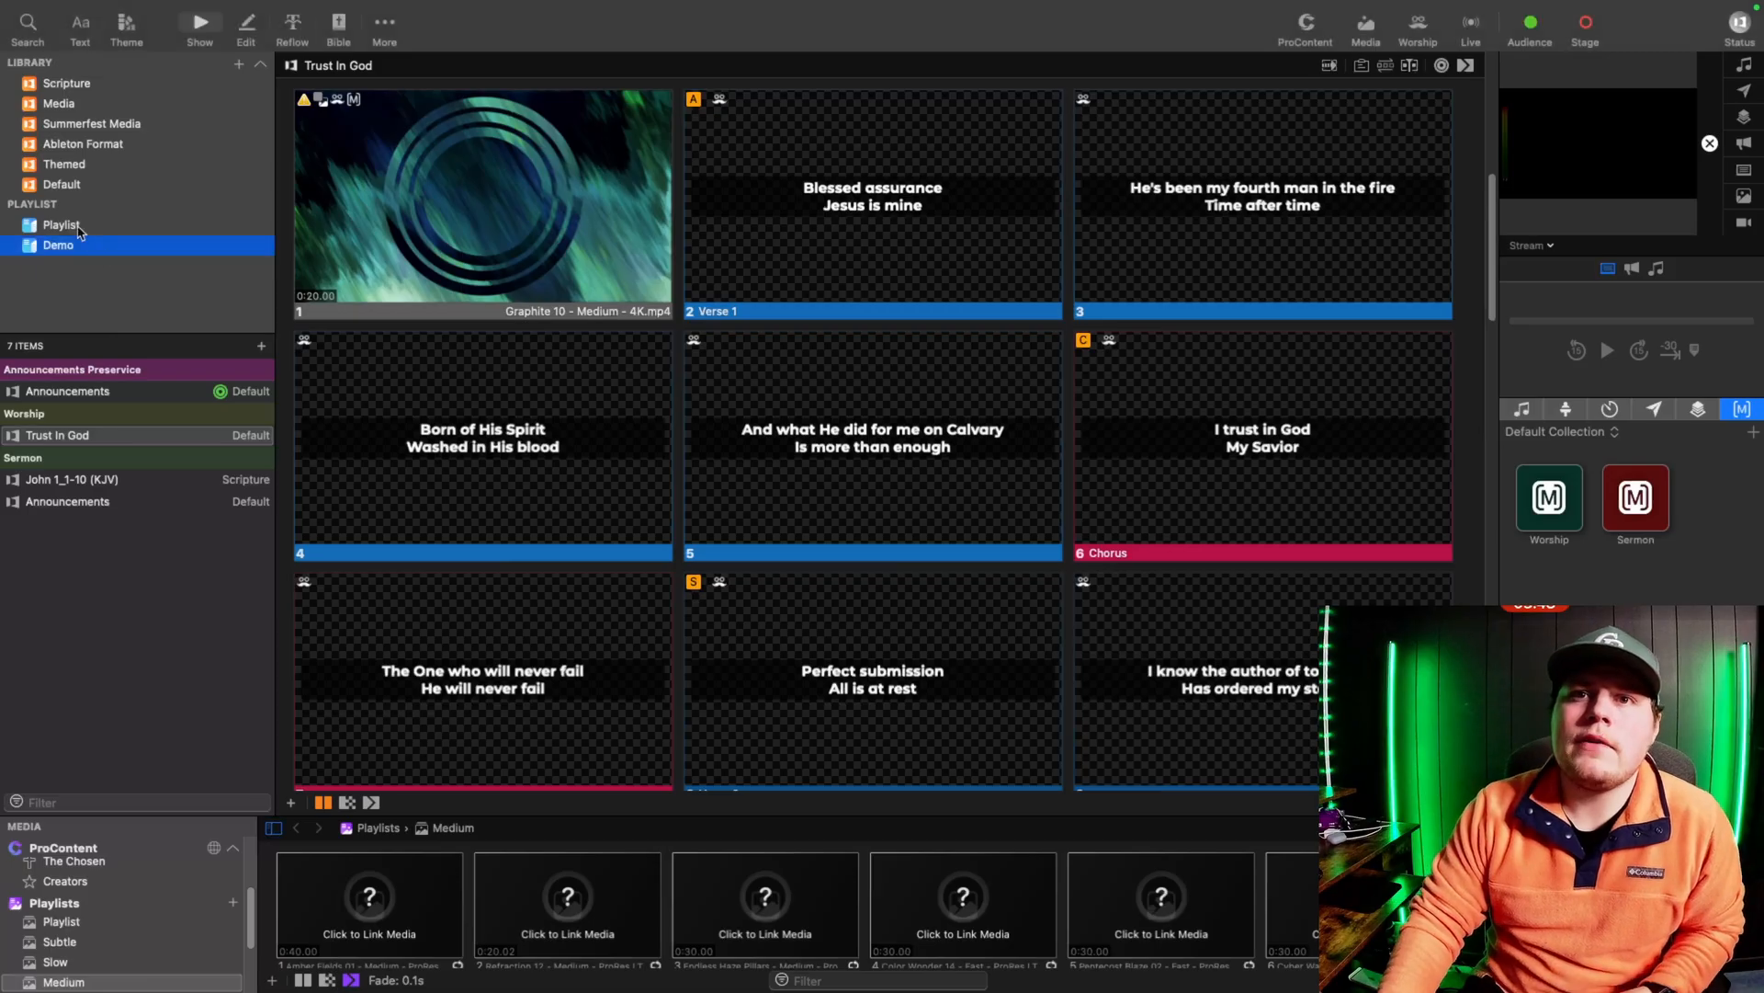
click(80, 230)
click(81, 248)
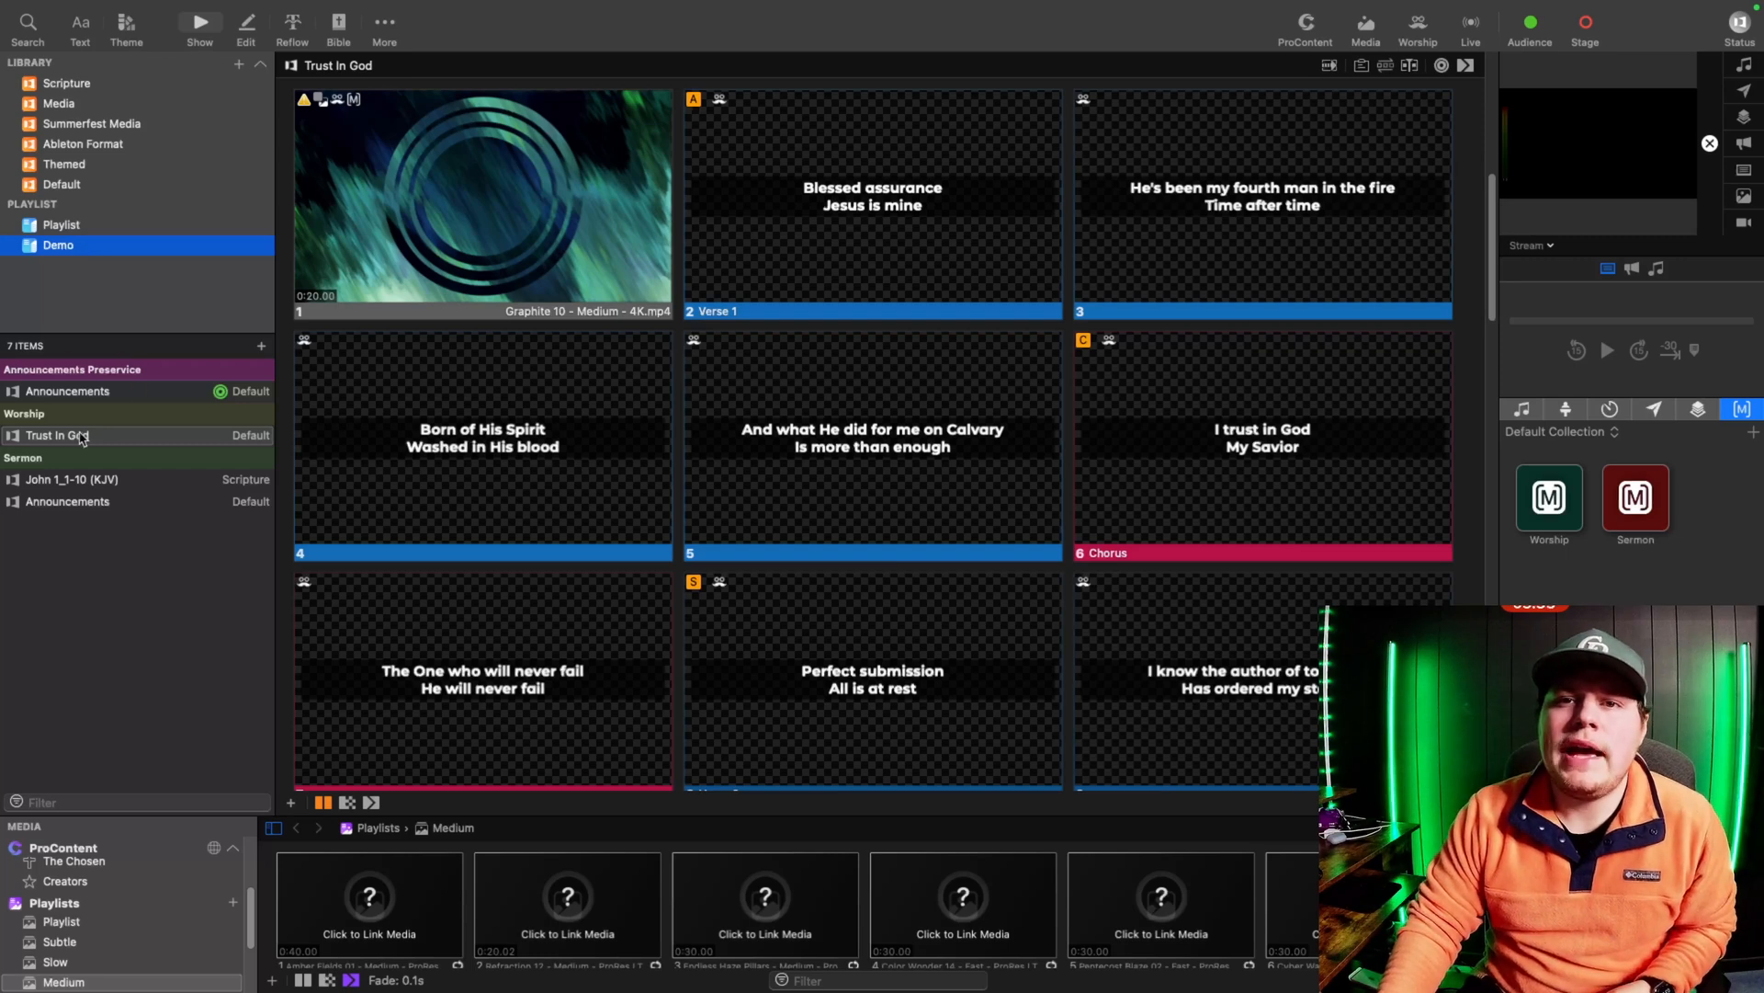
click(92, 372)
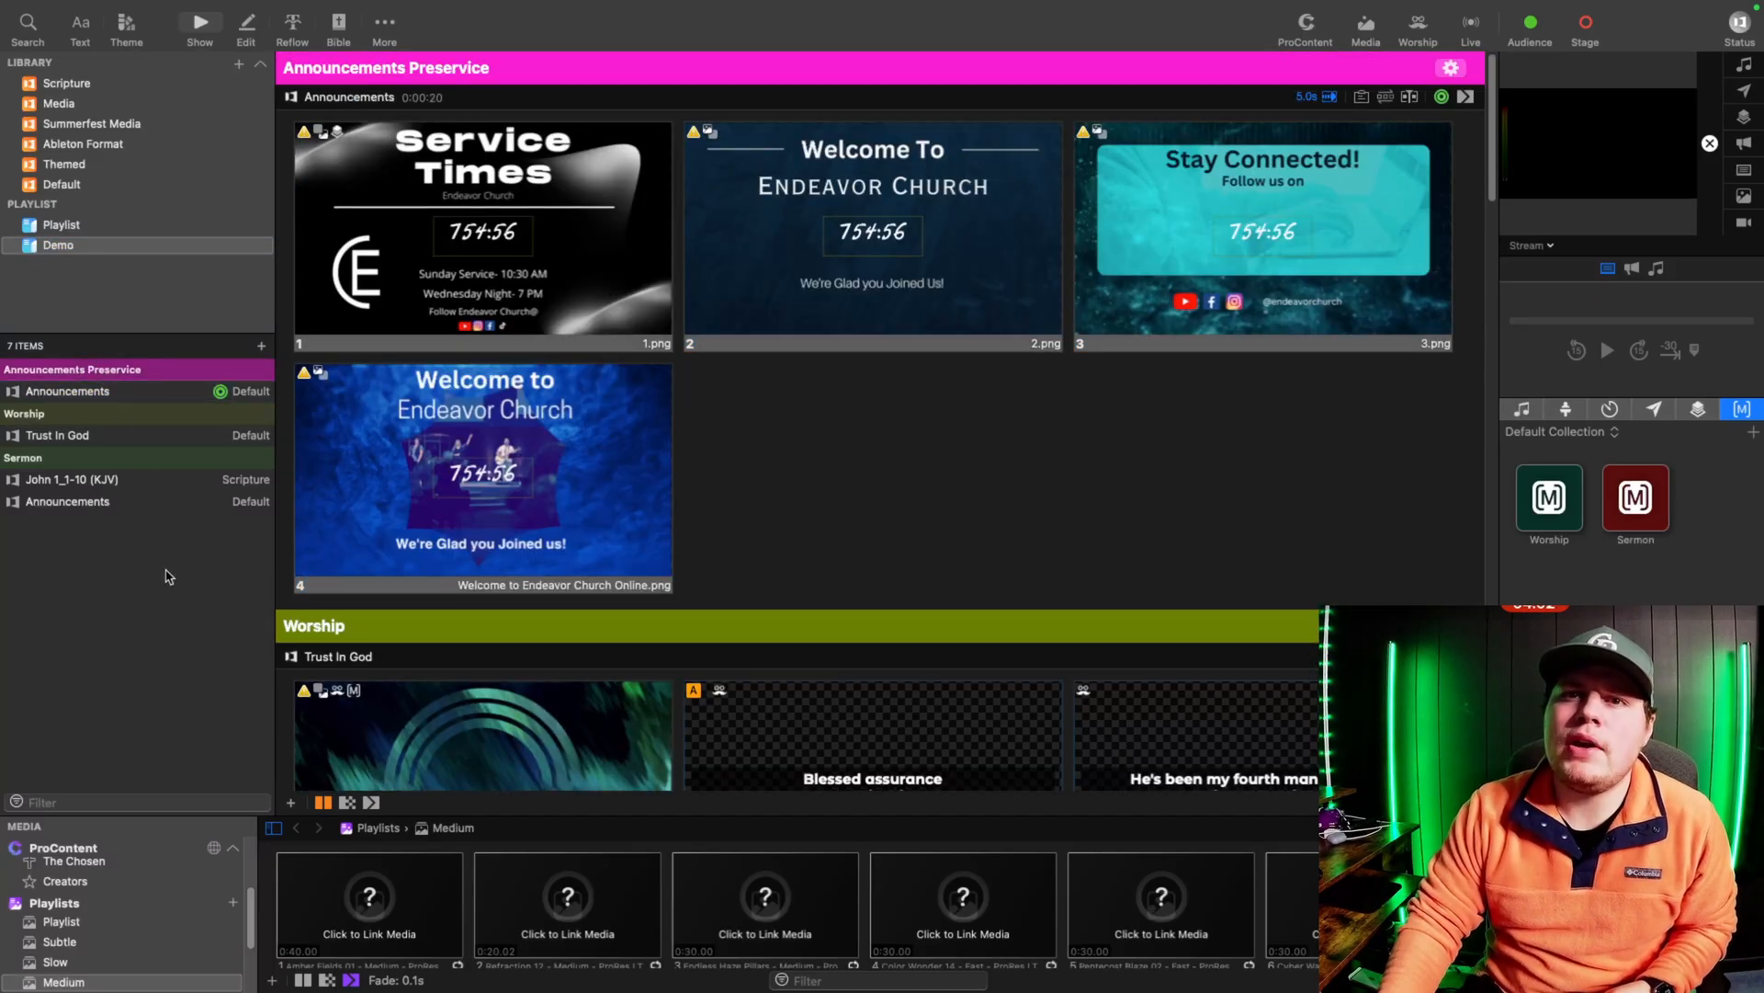
click(67, 391)
click(83, 373)
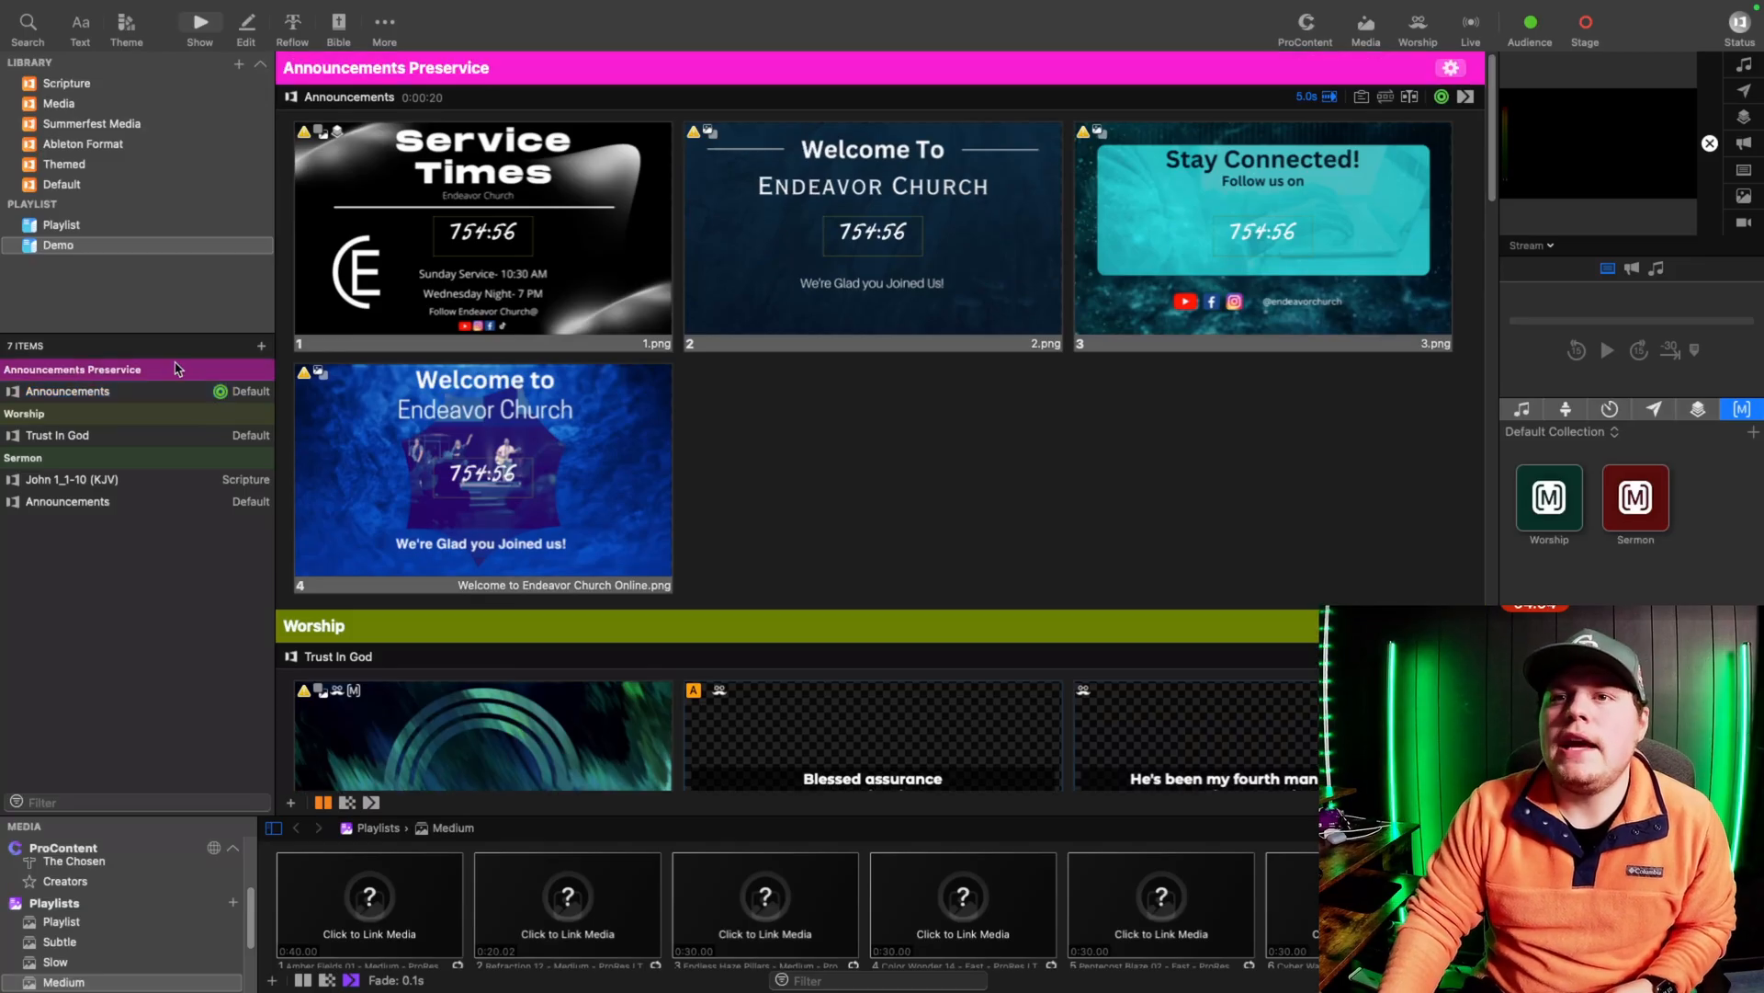
Step: Check the options for adding a new header or placeholder to the Demo playlist
click(261, 345)
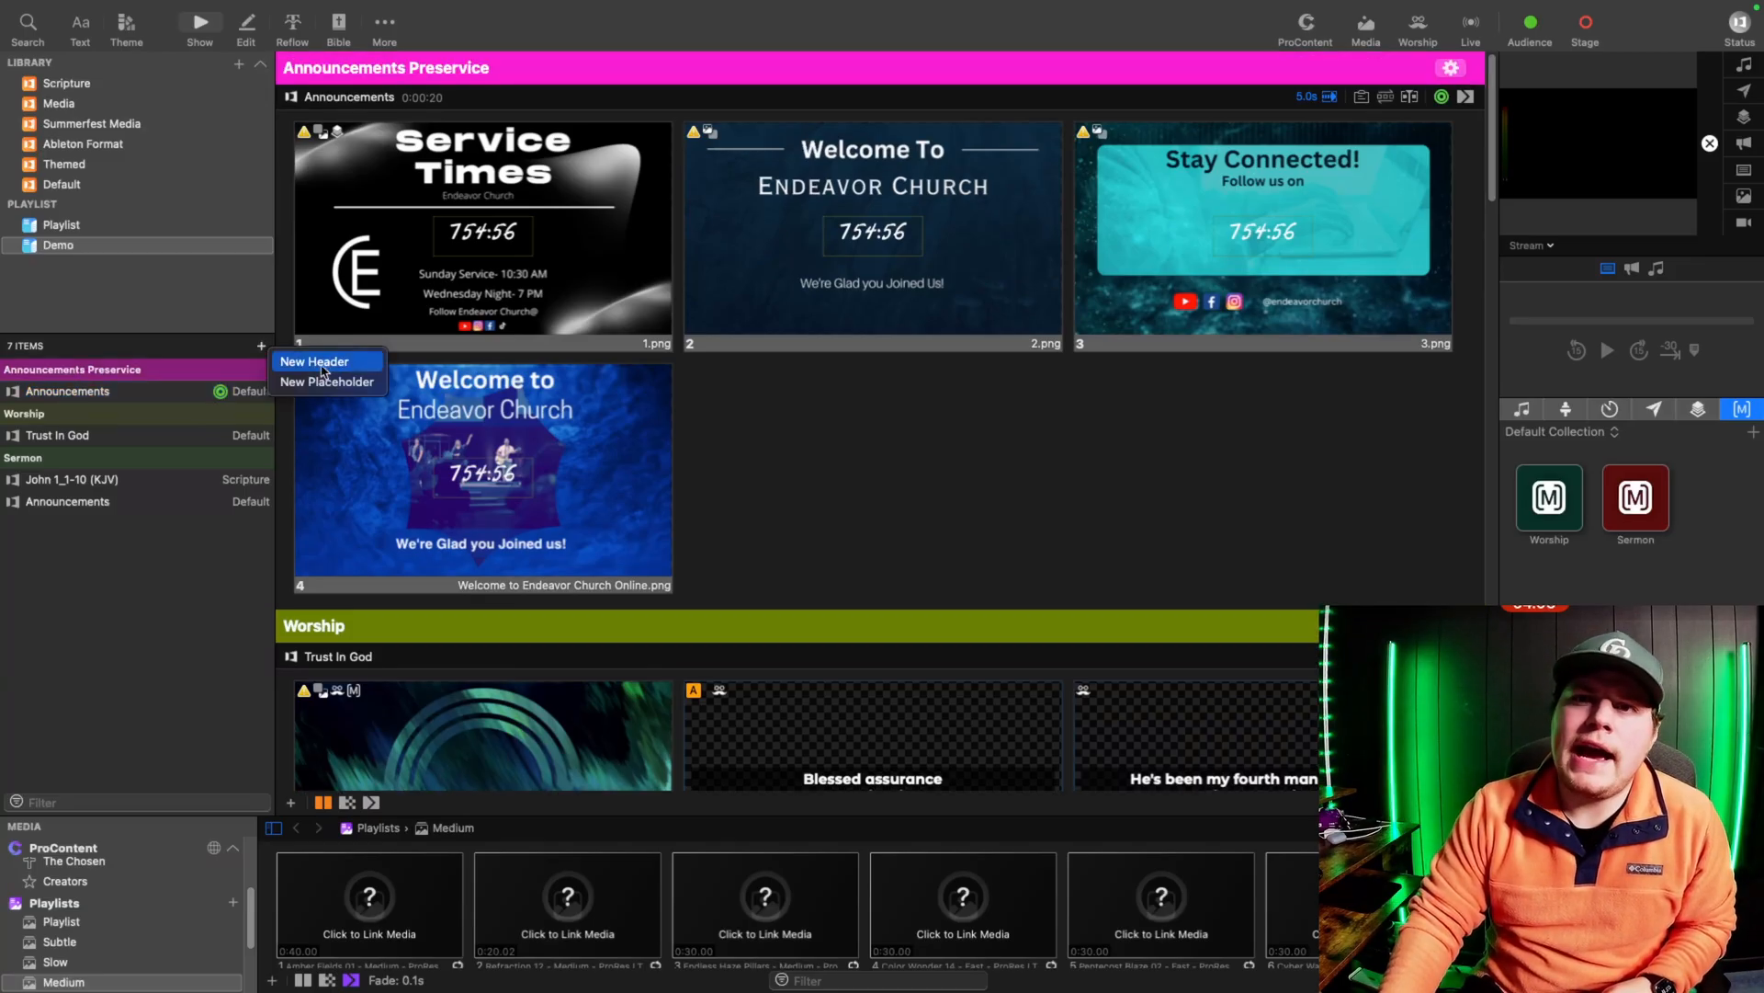
click(134, 602)
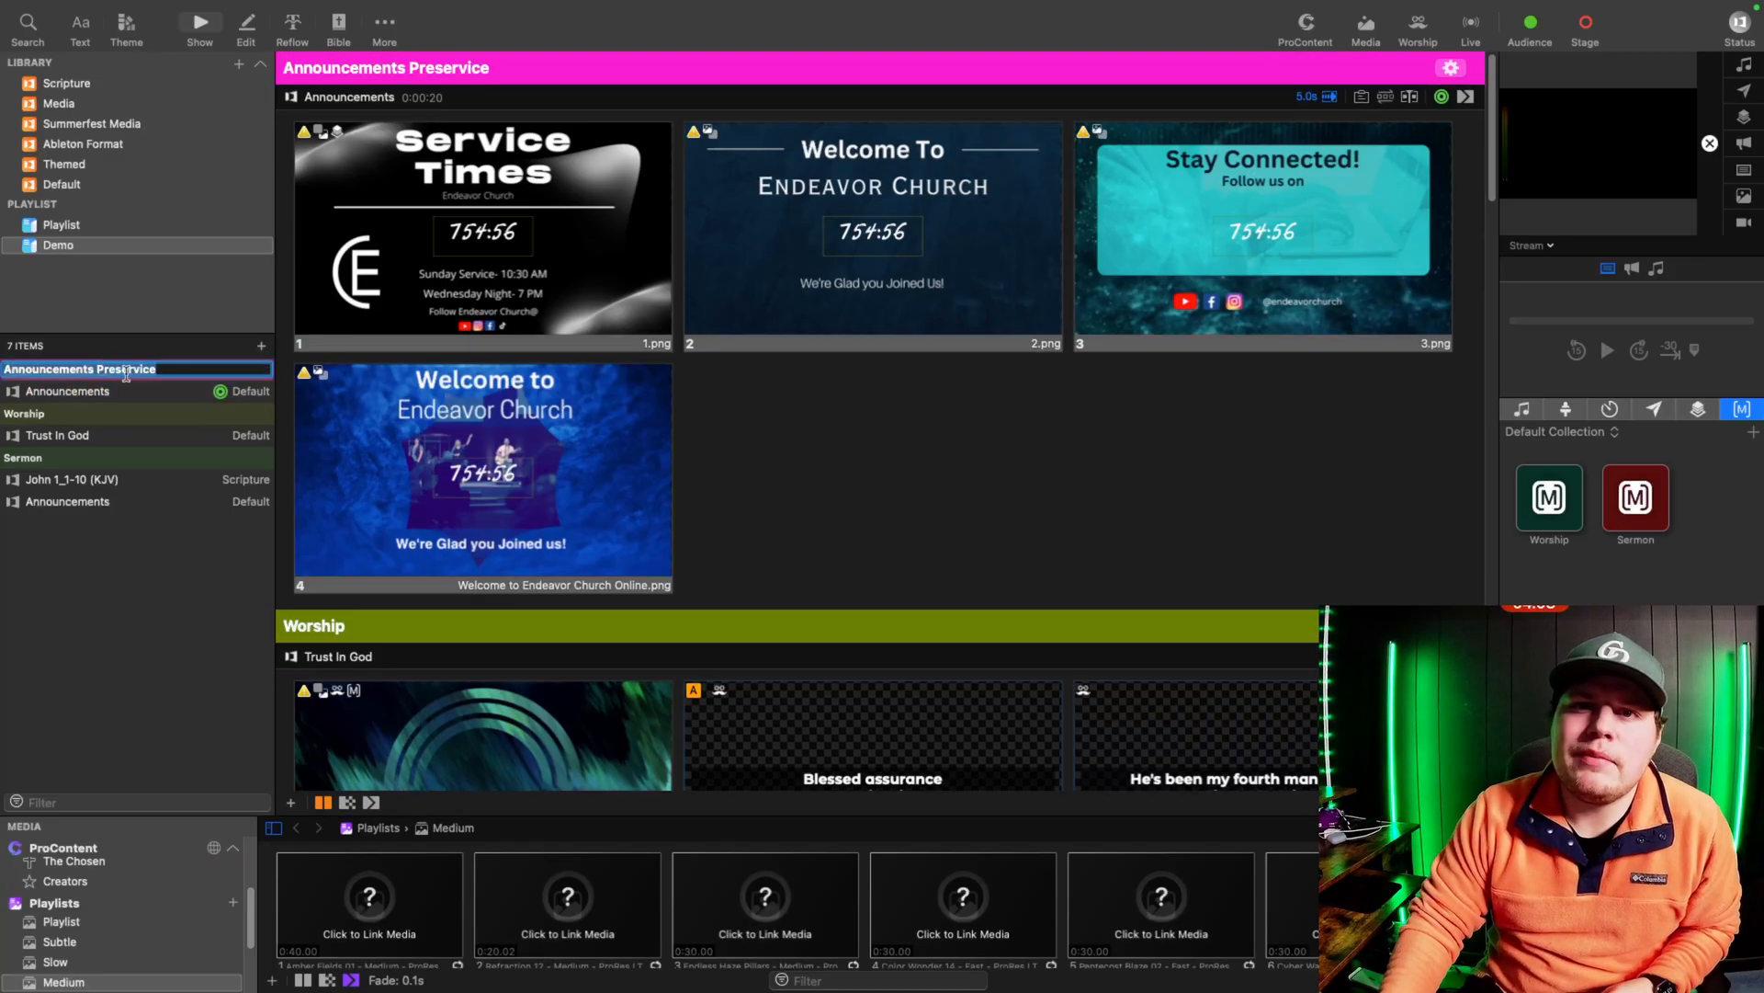
click(180, 326)
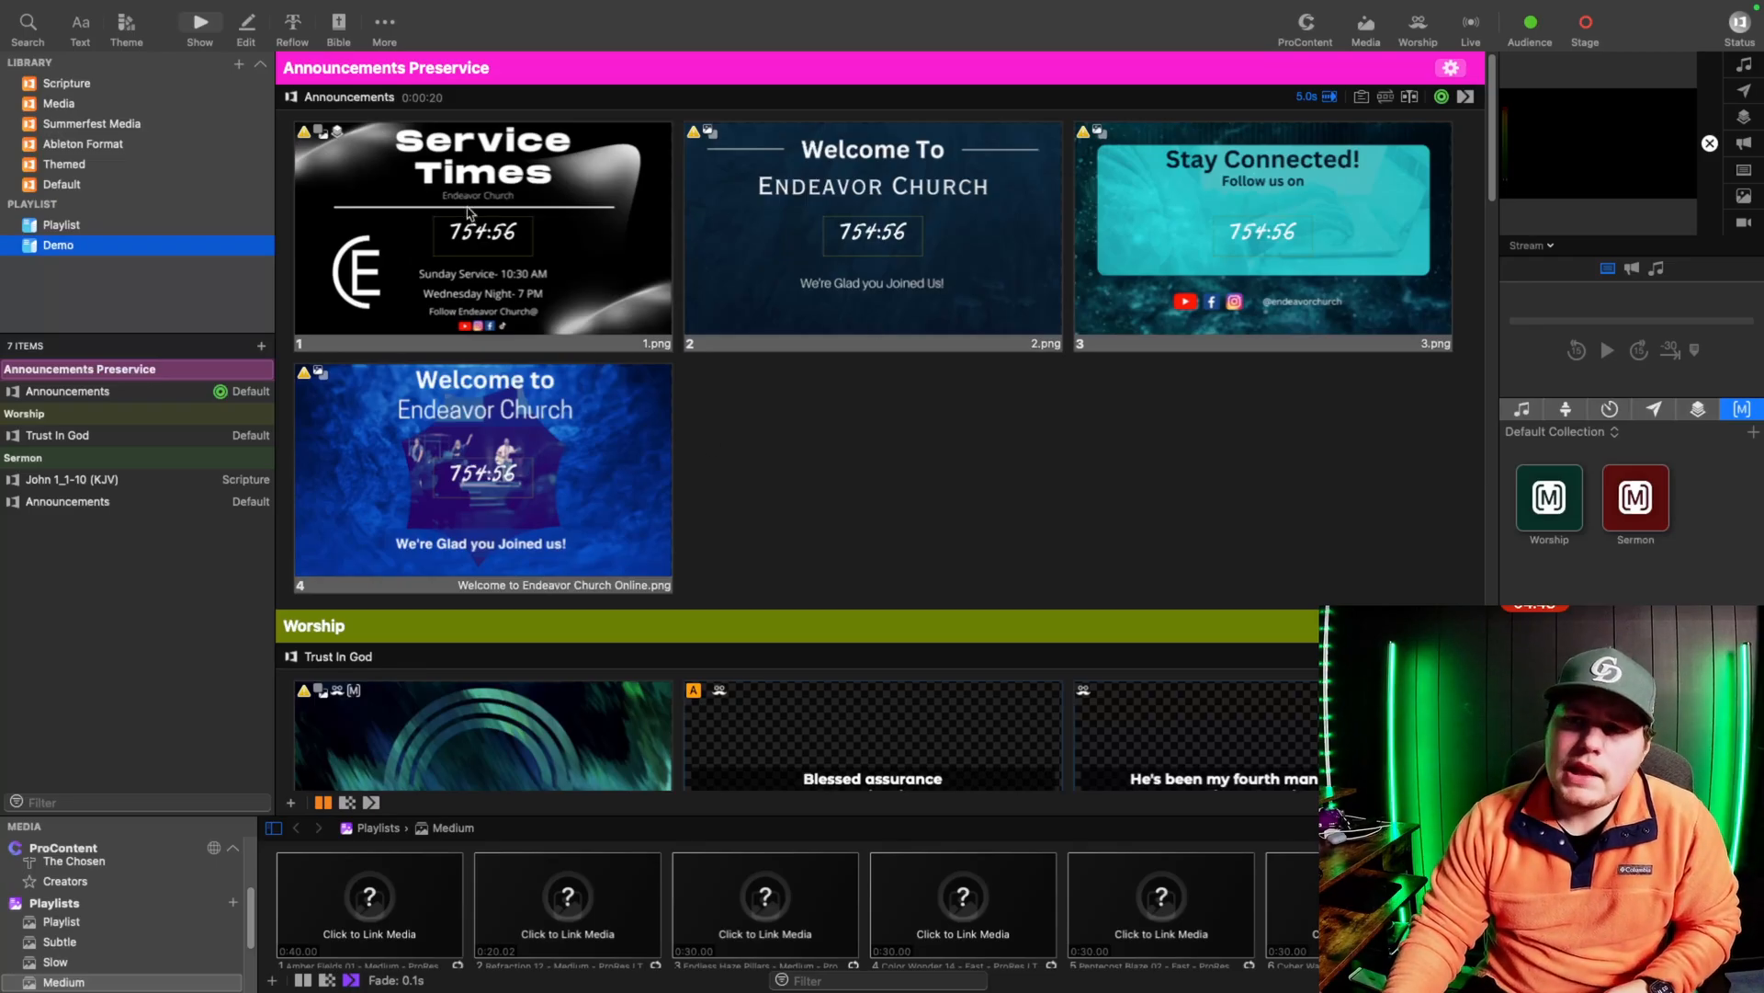
Step: Send the Service Times announcement slide live and set the output preview to Screen 1
click(412, 257)
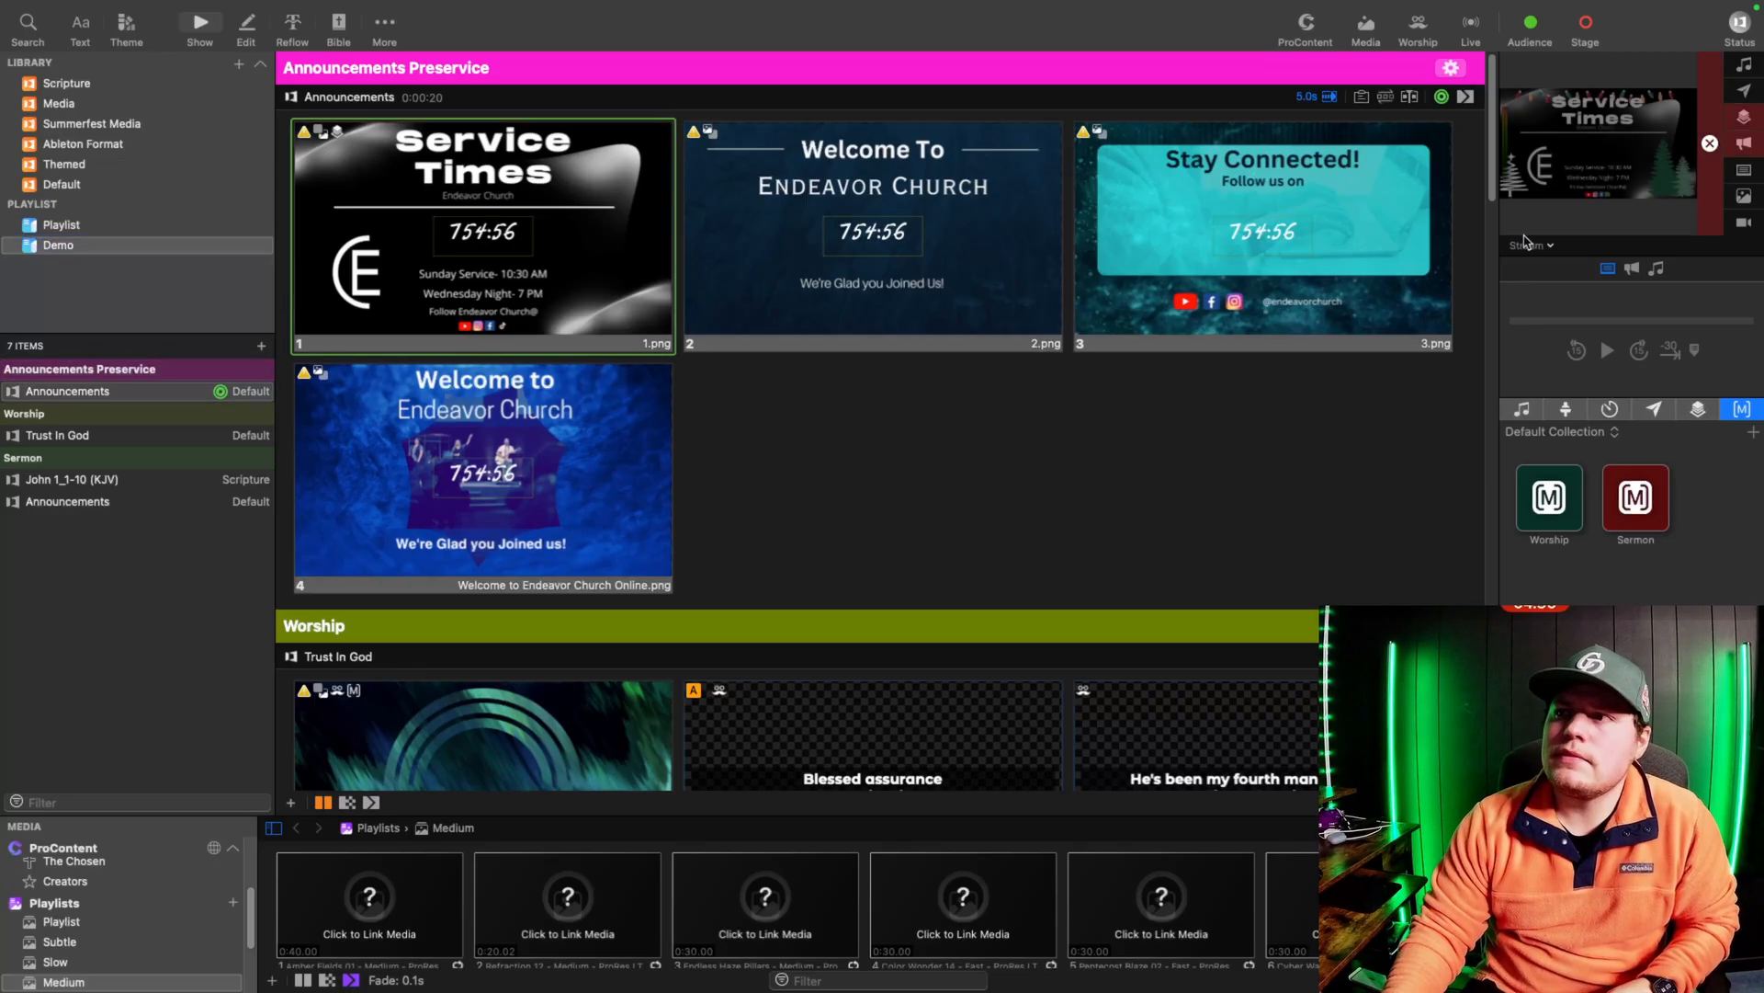
click(1526, 244)
click(1582, 332)
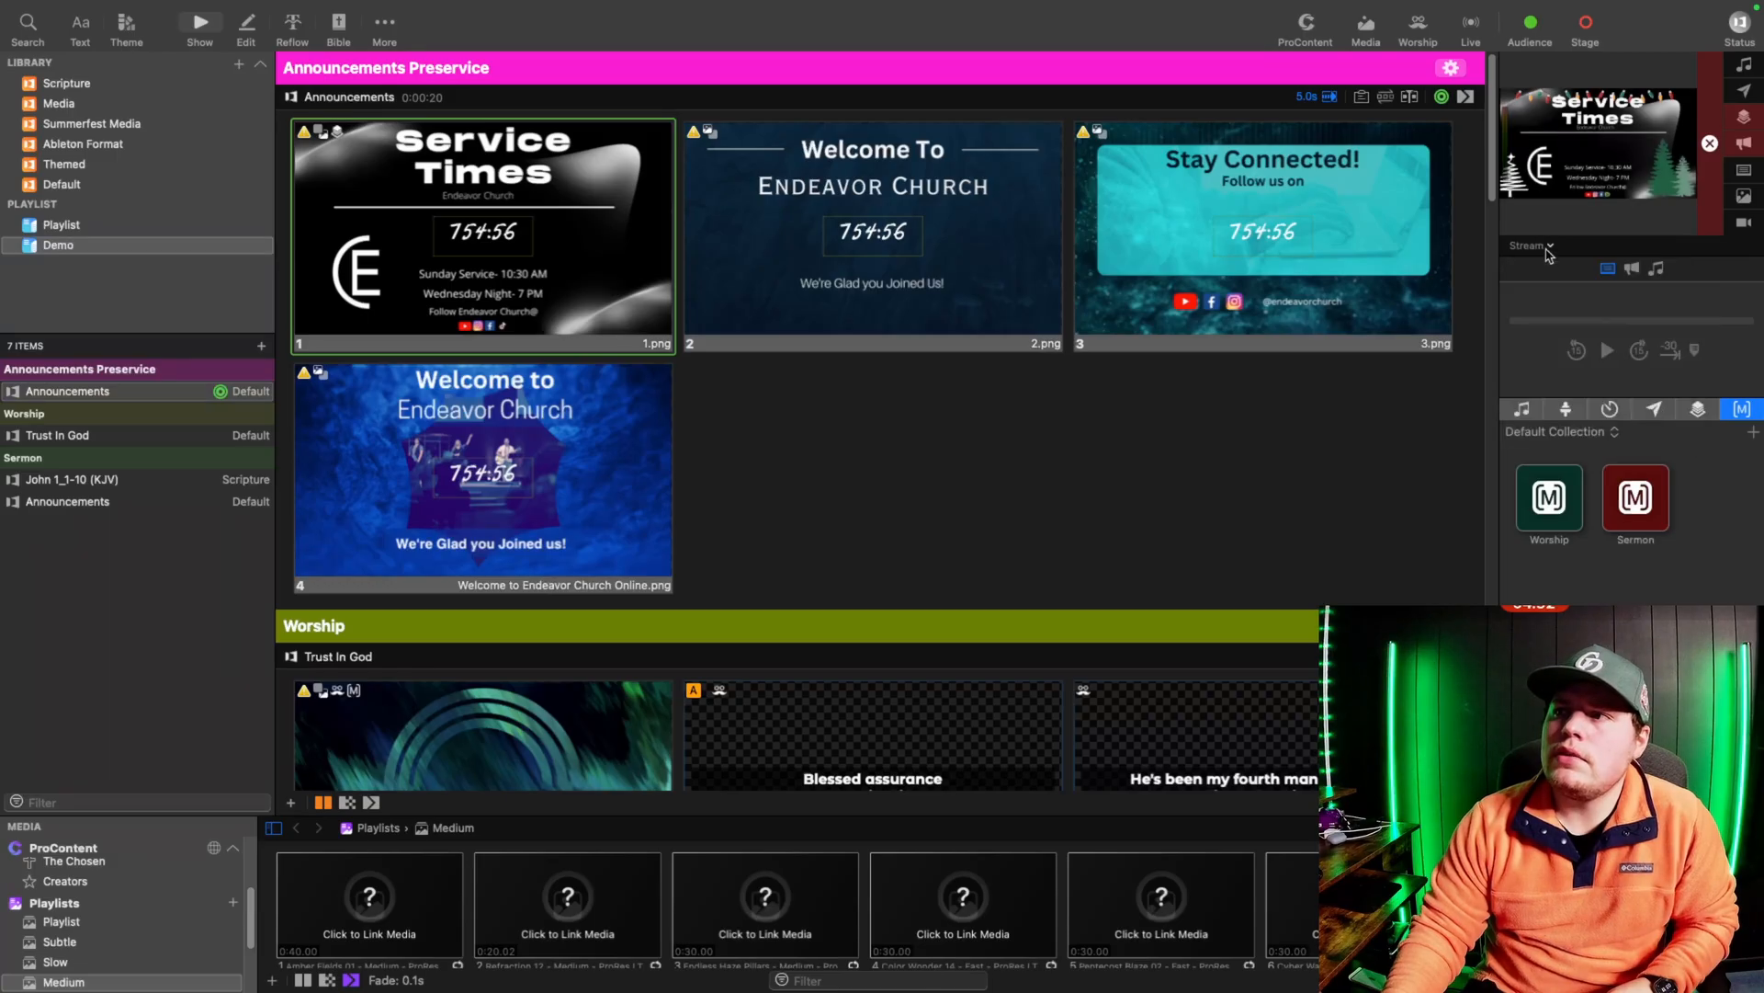
click(1550, 248)
click(1551, 314)
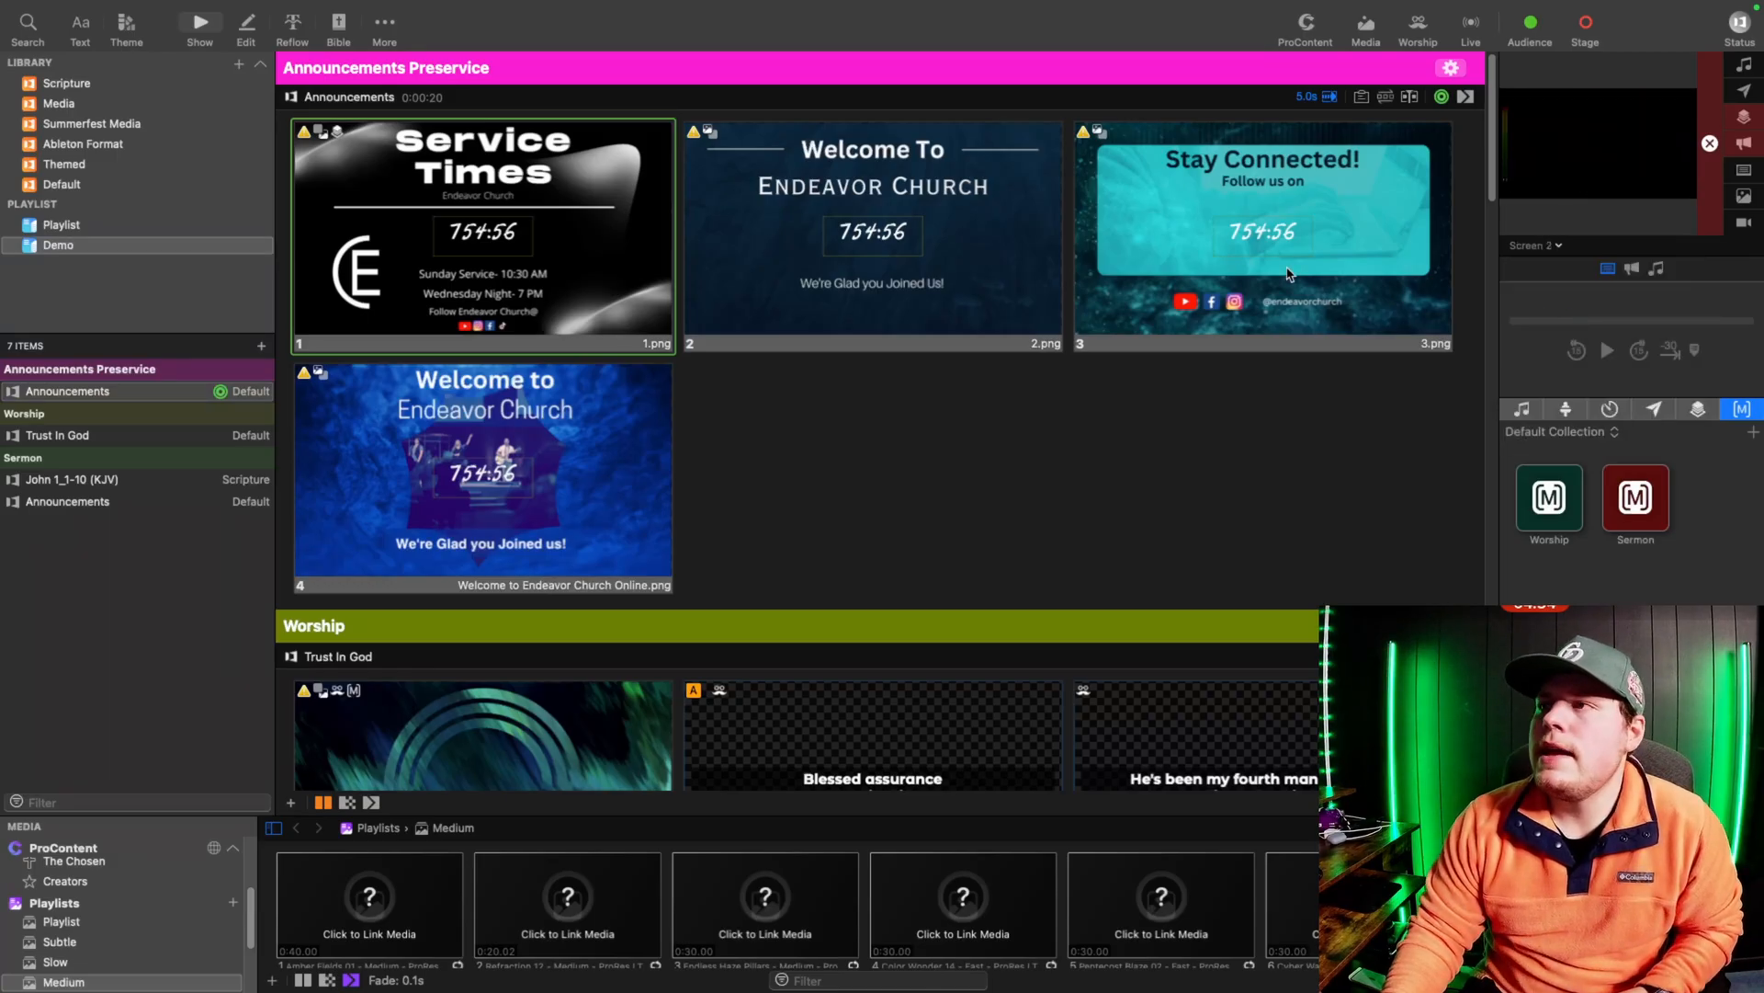
click(1533, 247)
click(1553, 296)
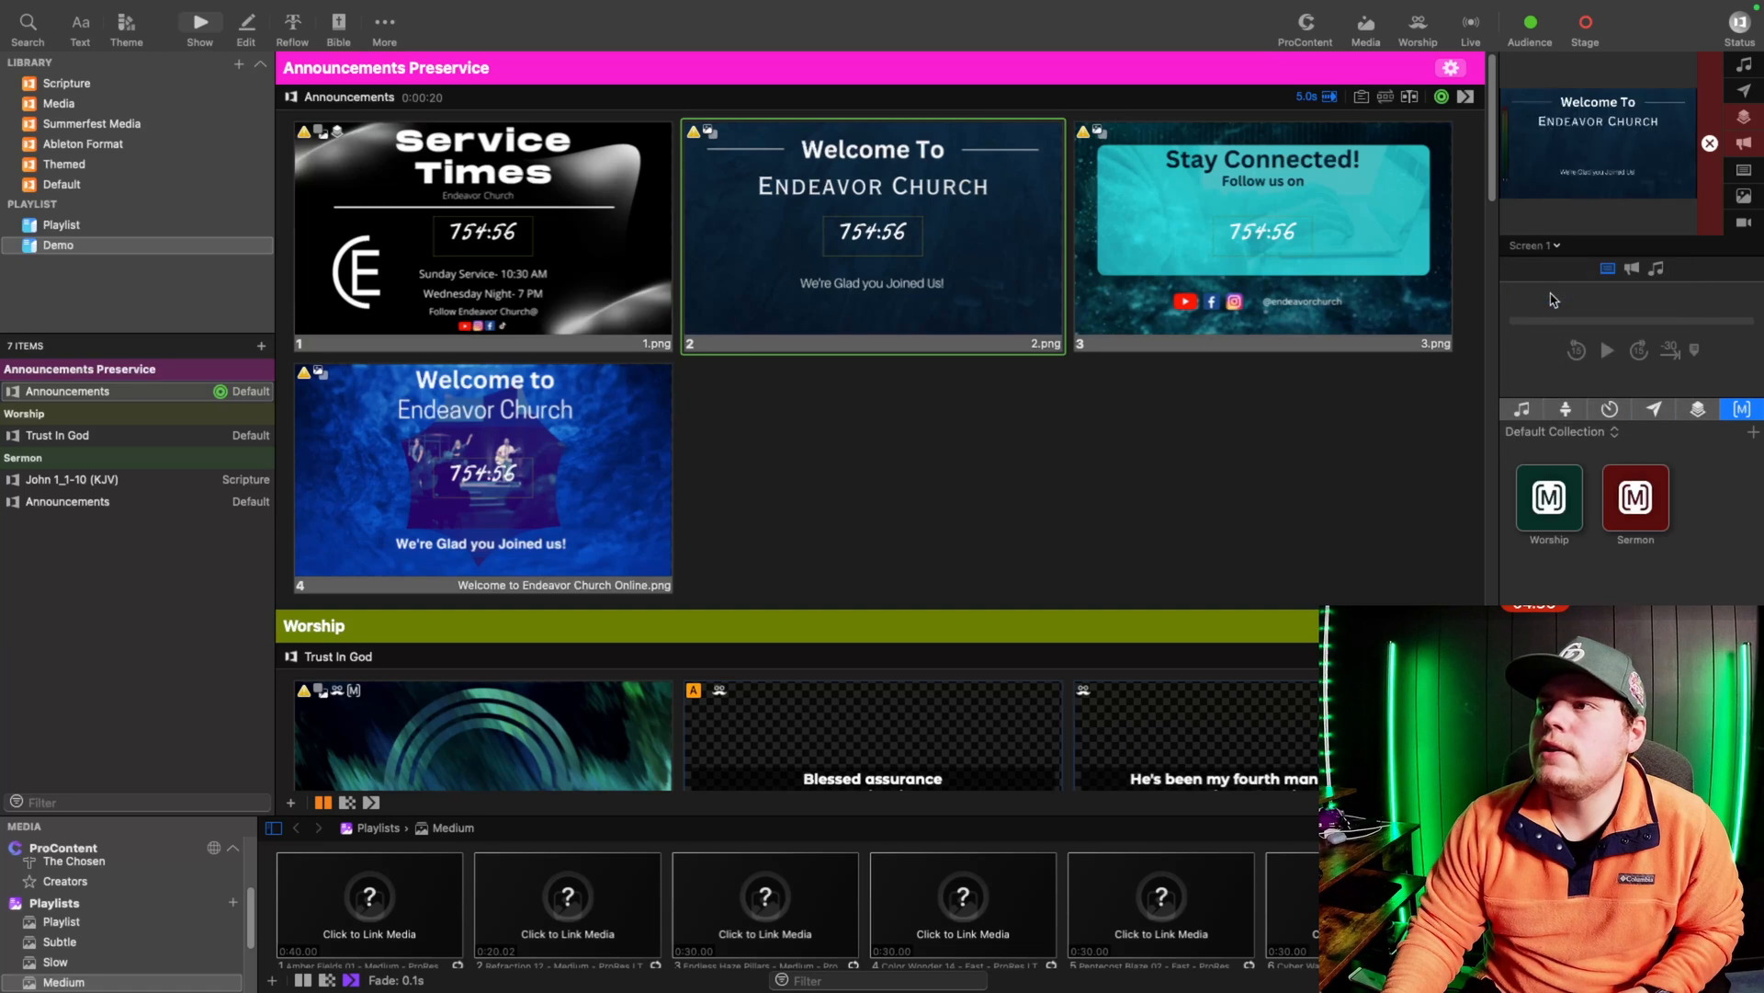
Step: Present the Announcements slides one after another from Service Times and check their auto-advance interval options
click(604, 241)
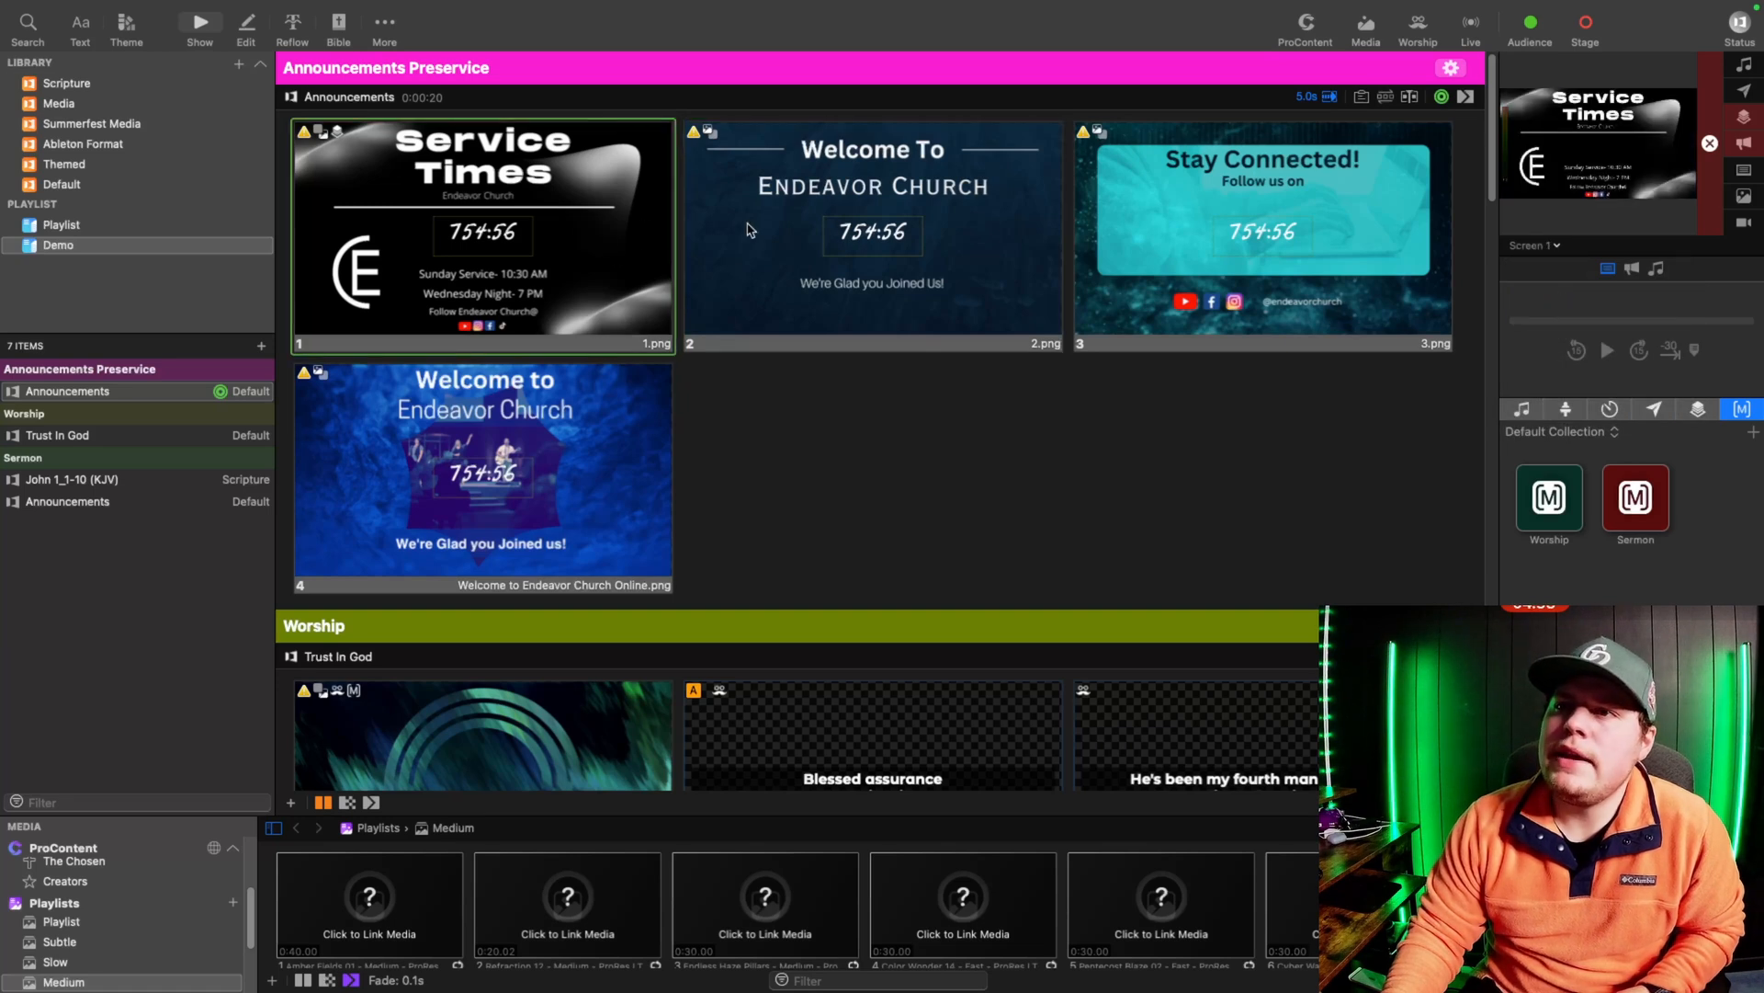
click(840, 233)
click(1284, 225)
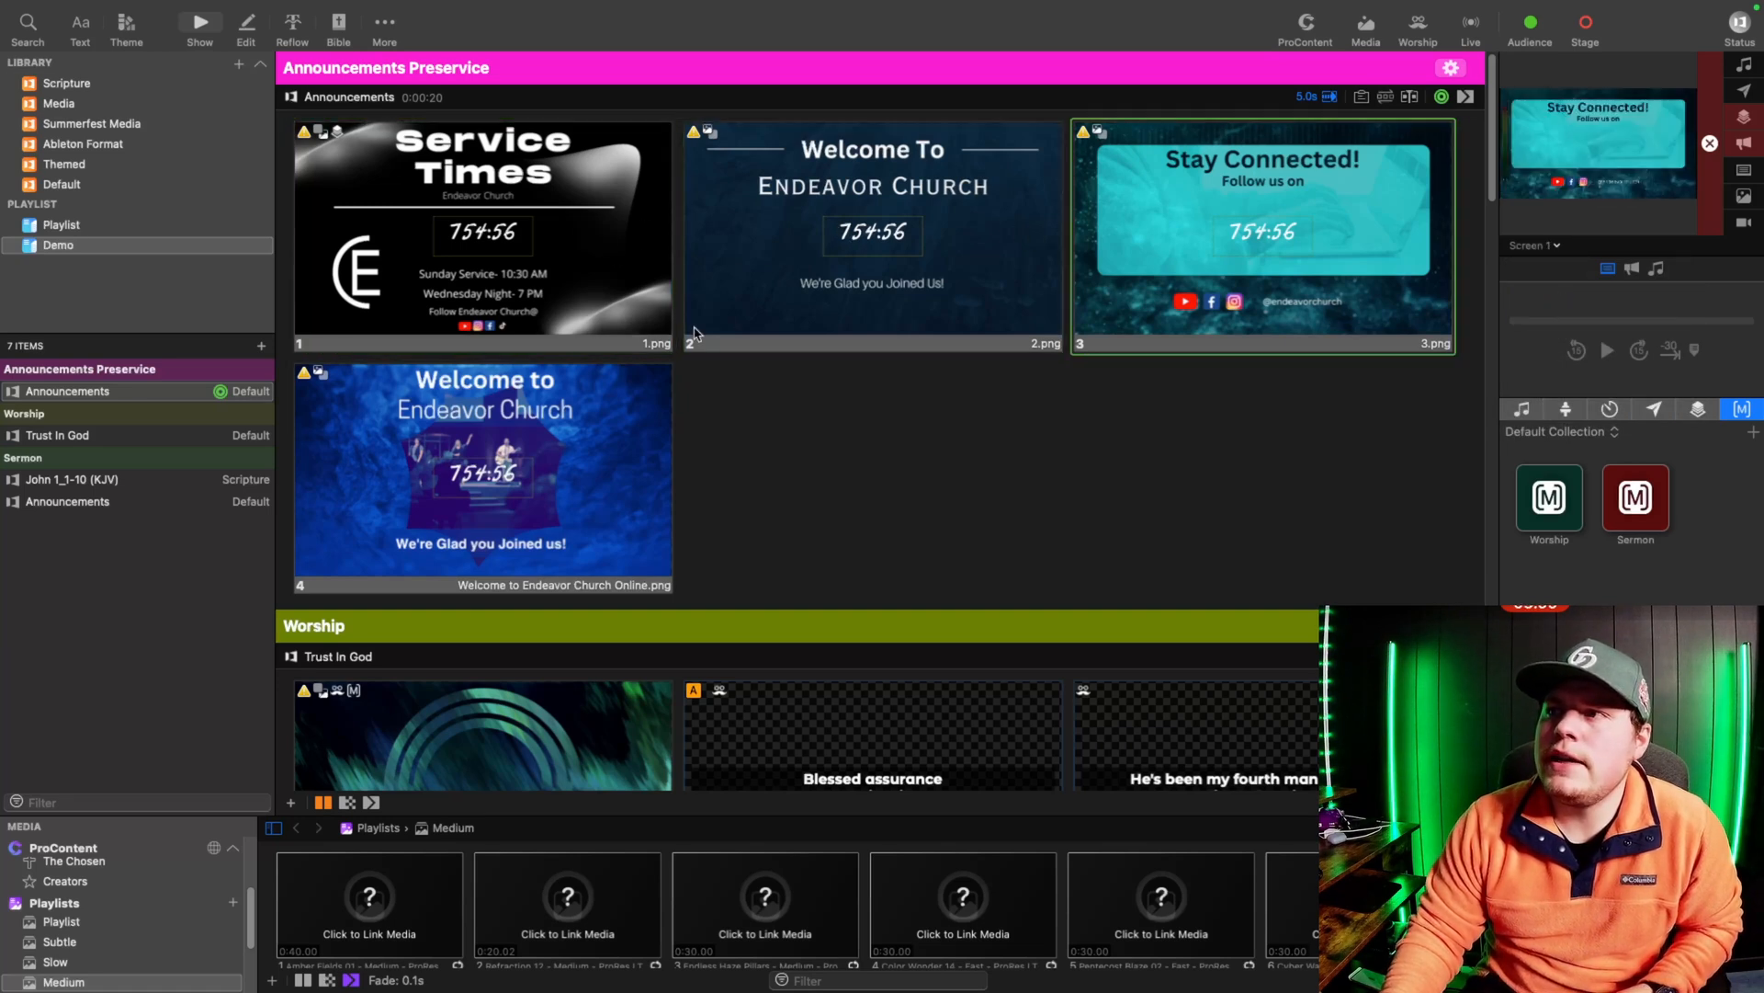
click(554, 491)
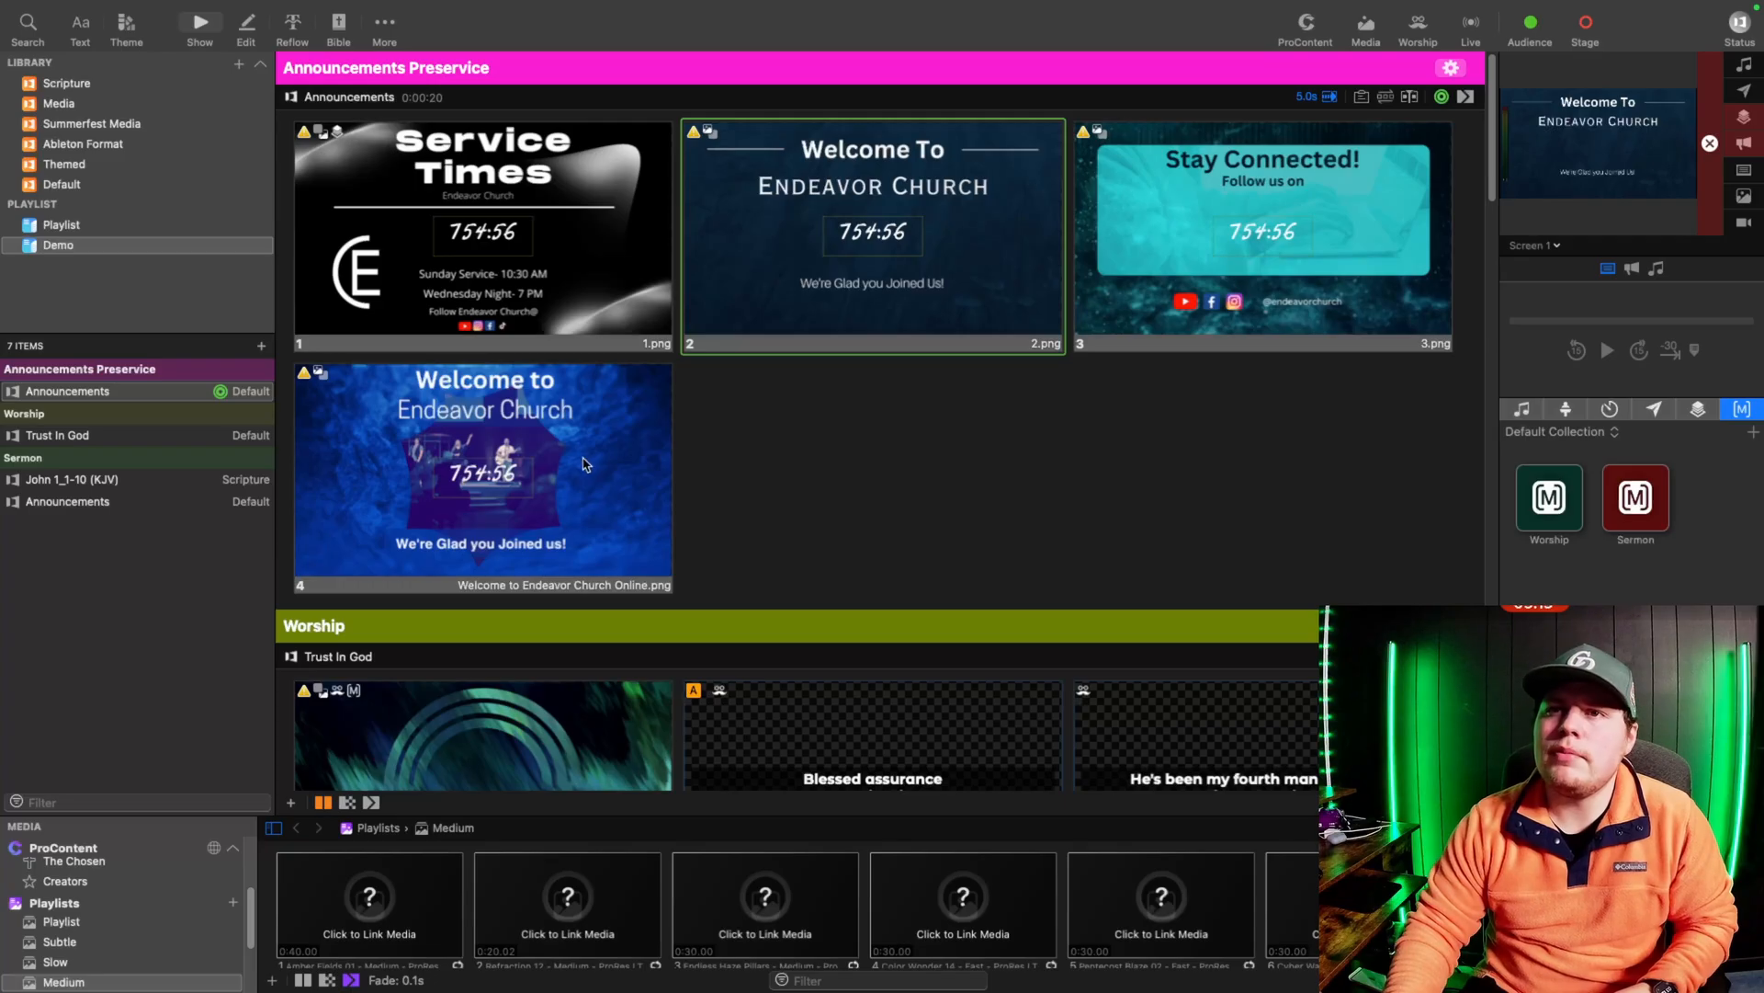
click(570, 288)
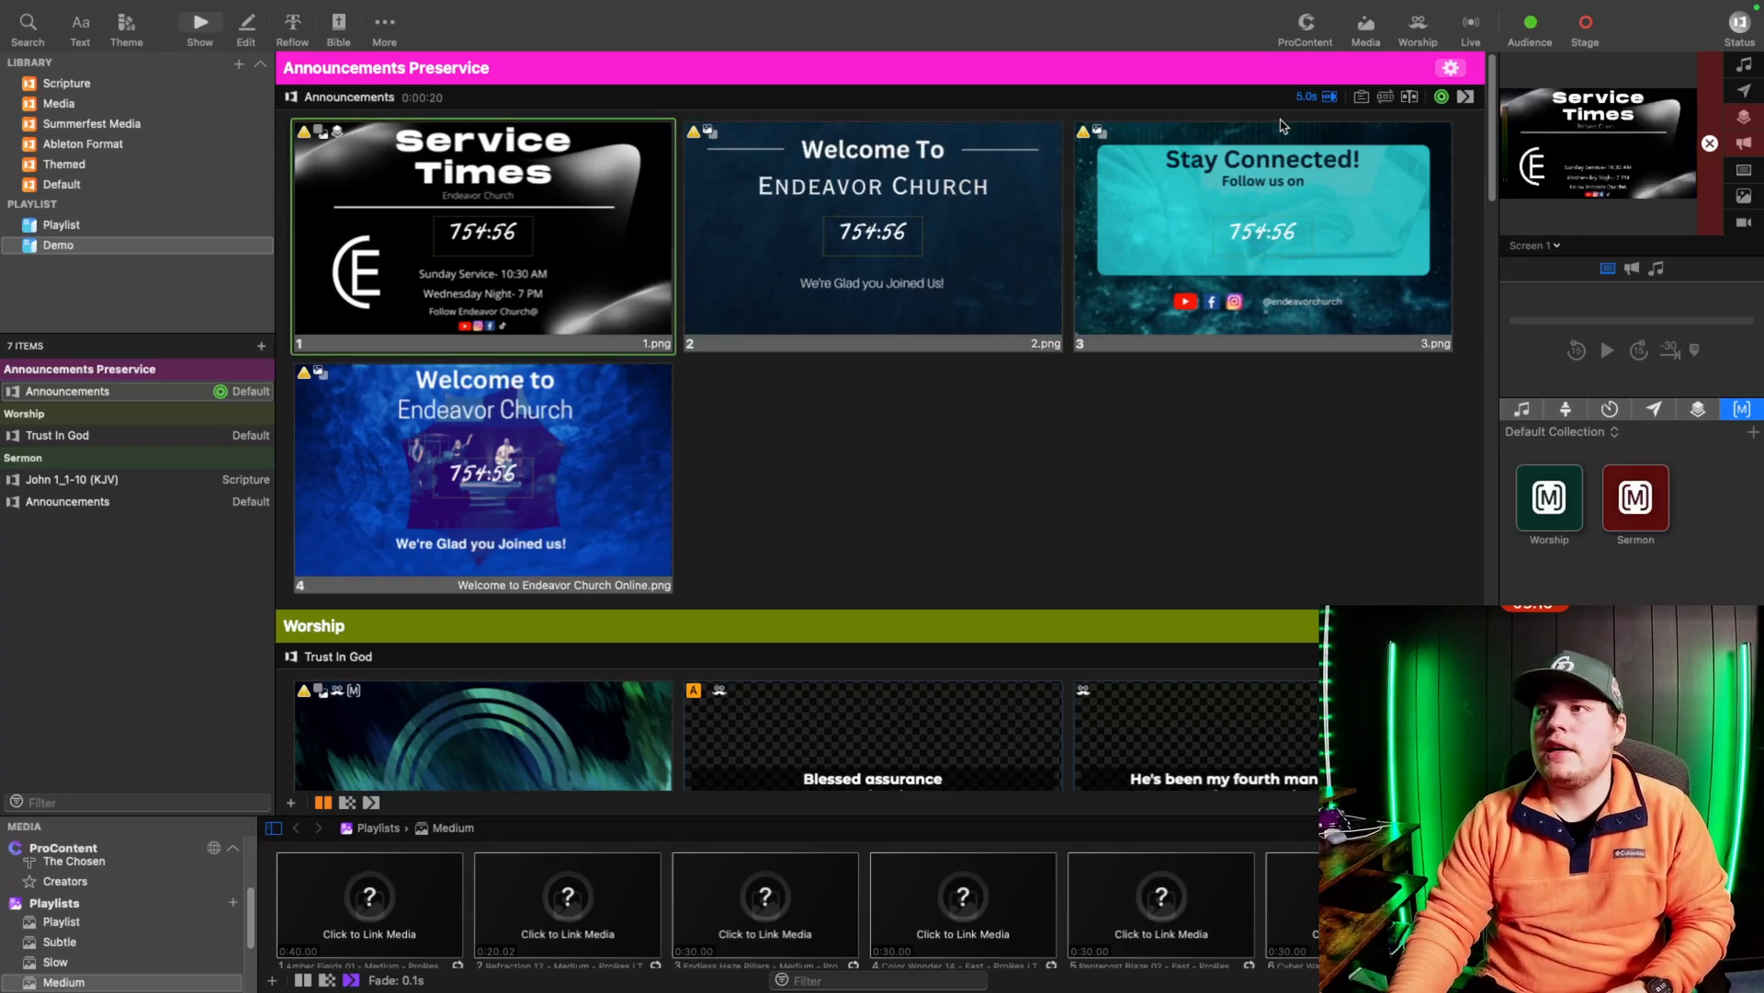
click(1323, 97)
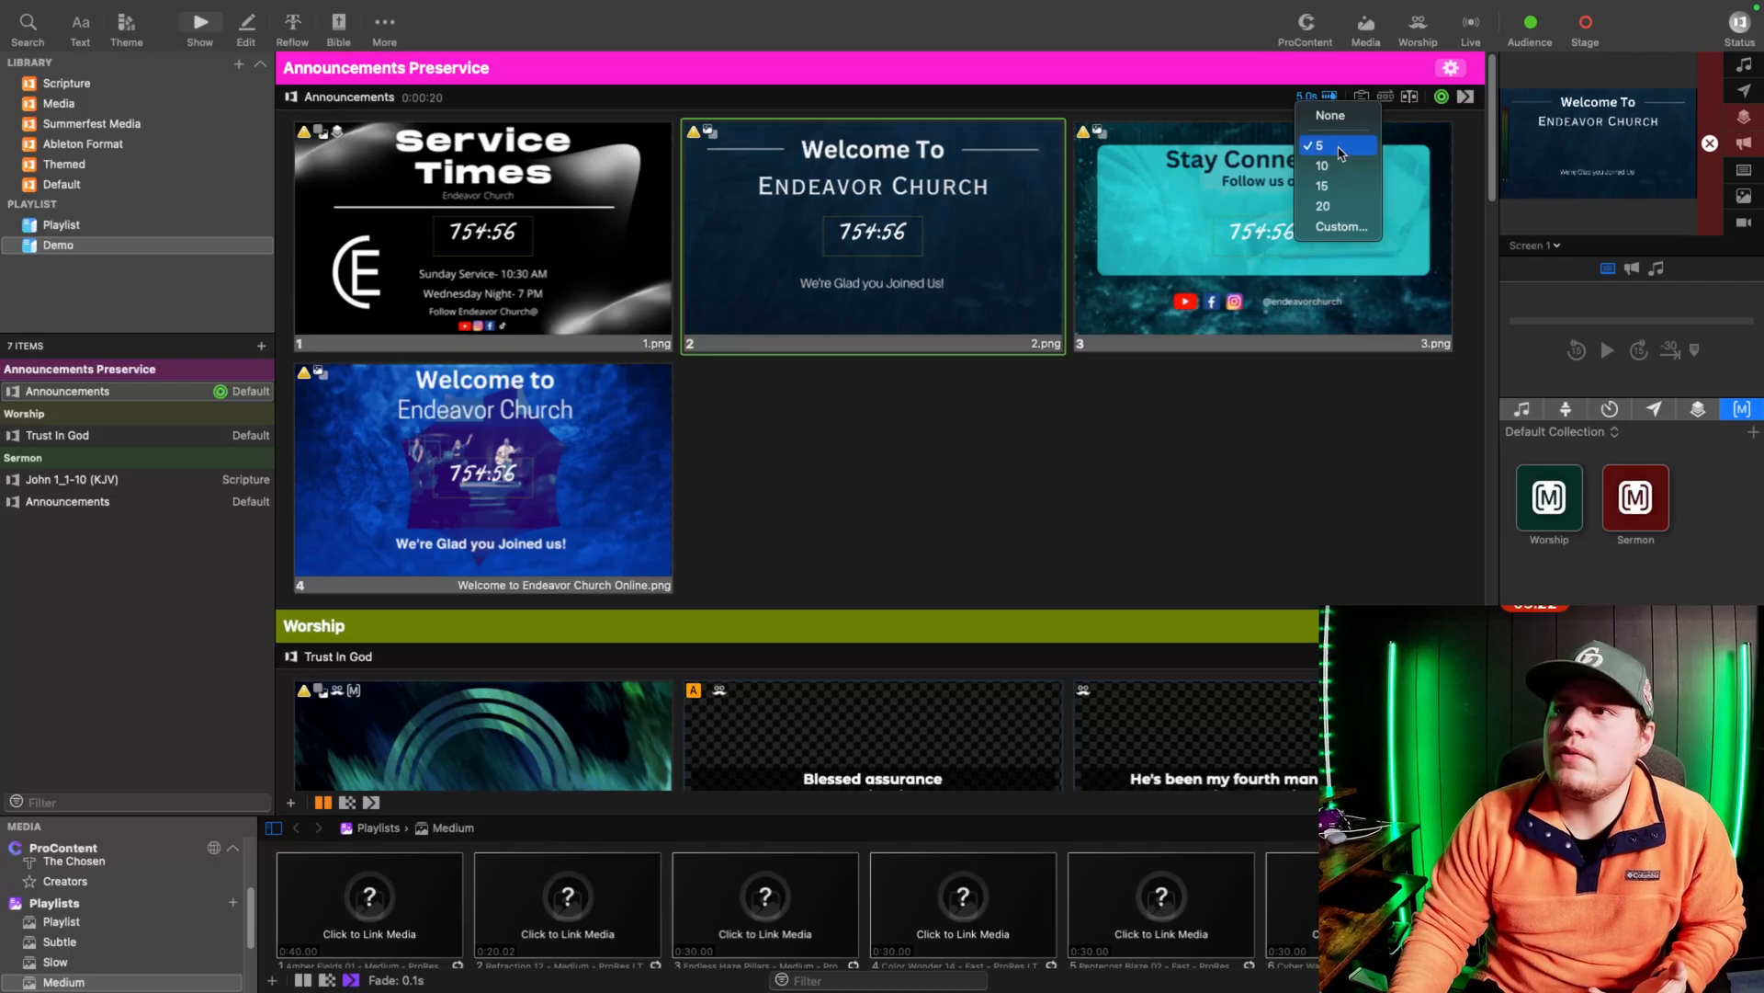
click(1210, 514)
Step: Play the announcements from the Service Times slide, clear the announcements layer, and send Service Times live again
click(503, 259)
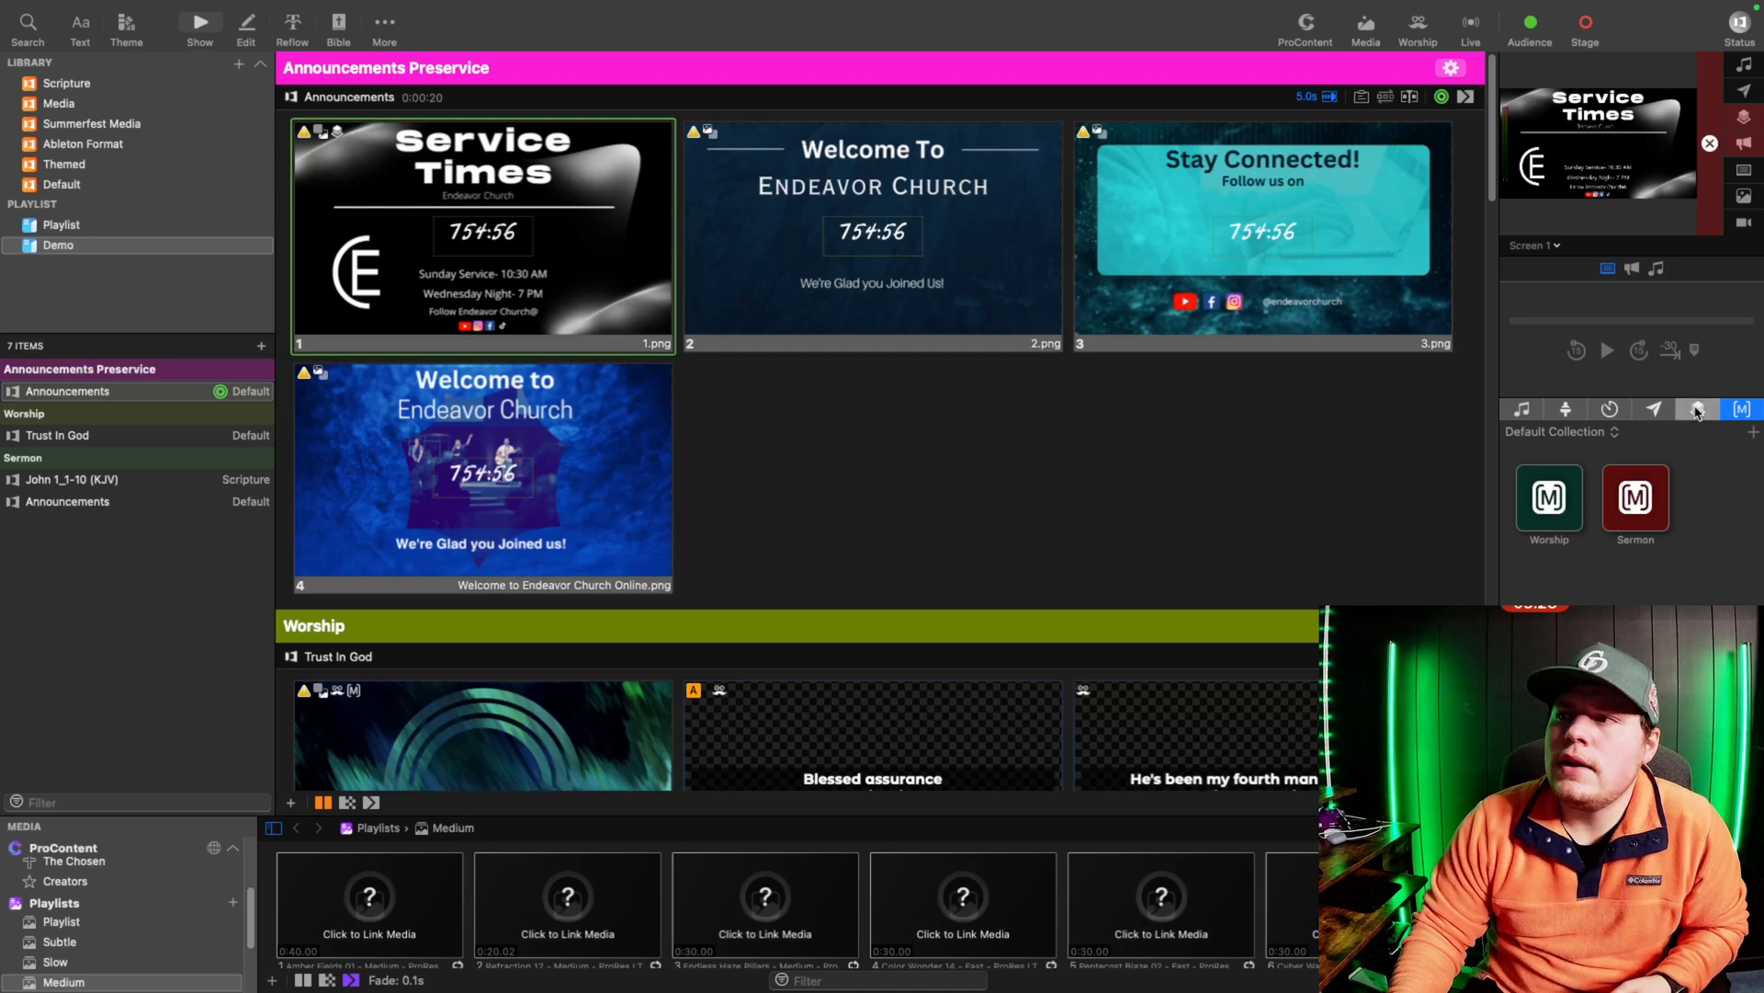
key(Right)
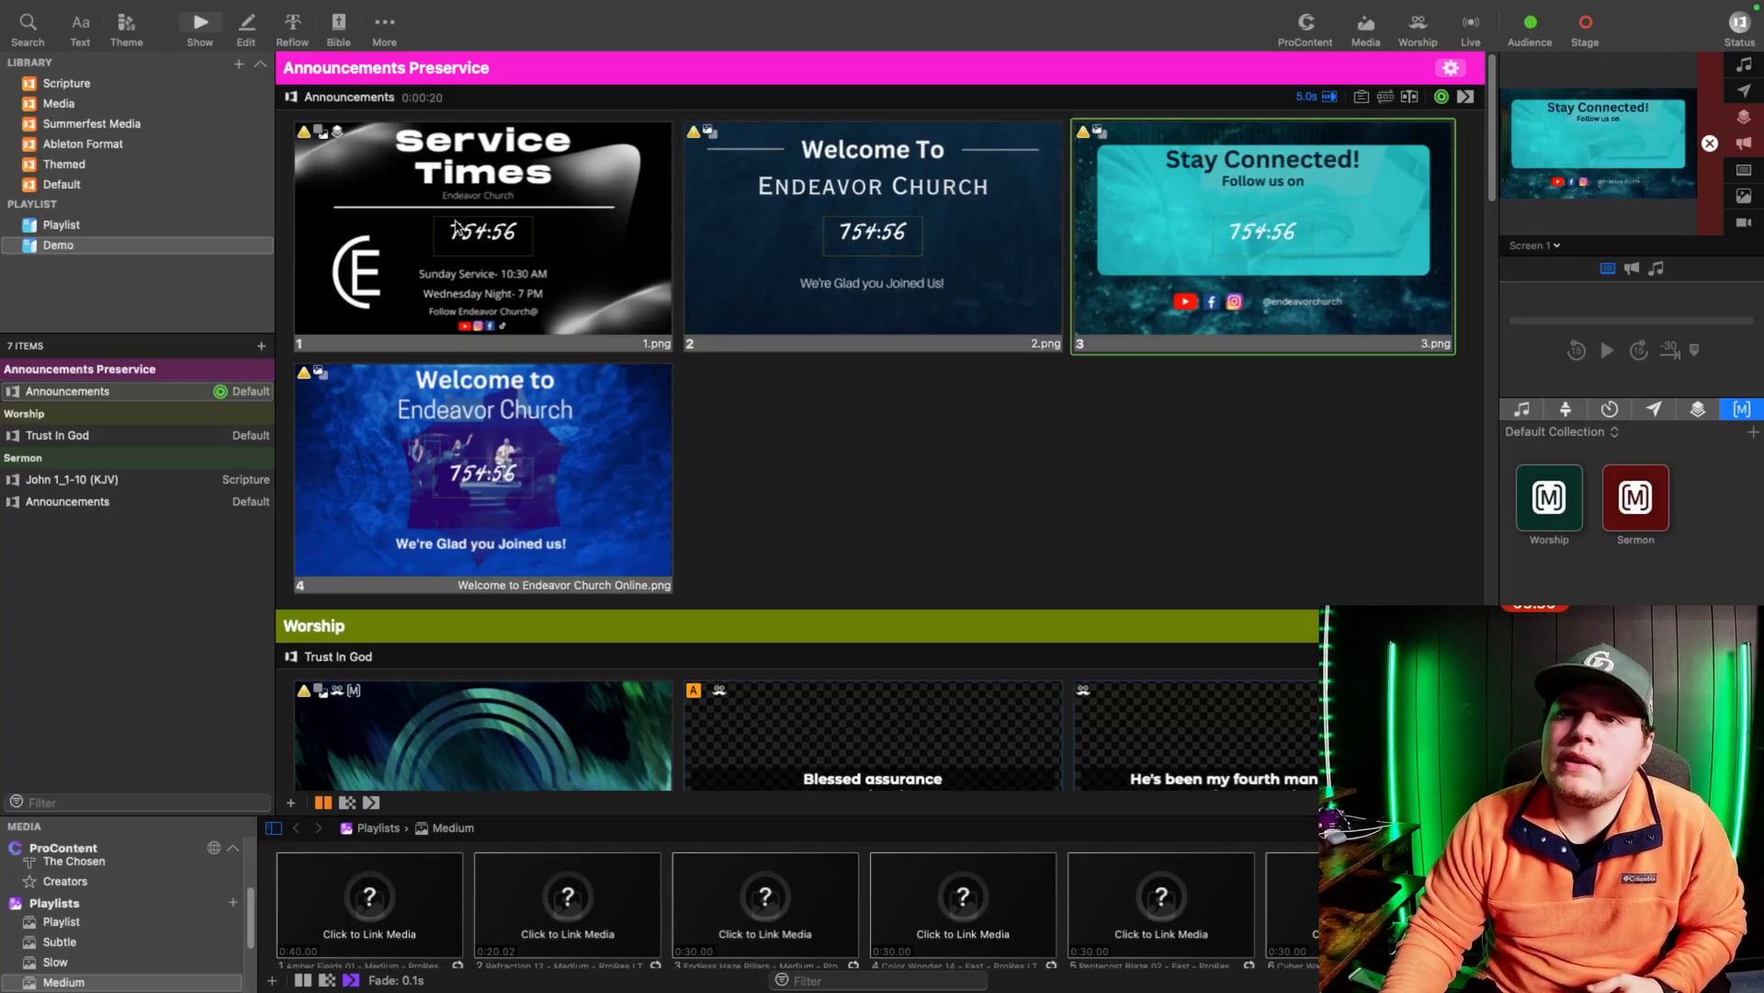
click(1741, 144)
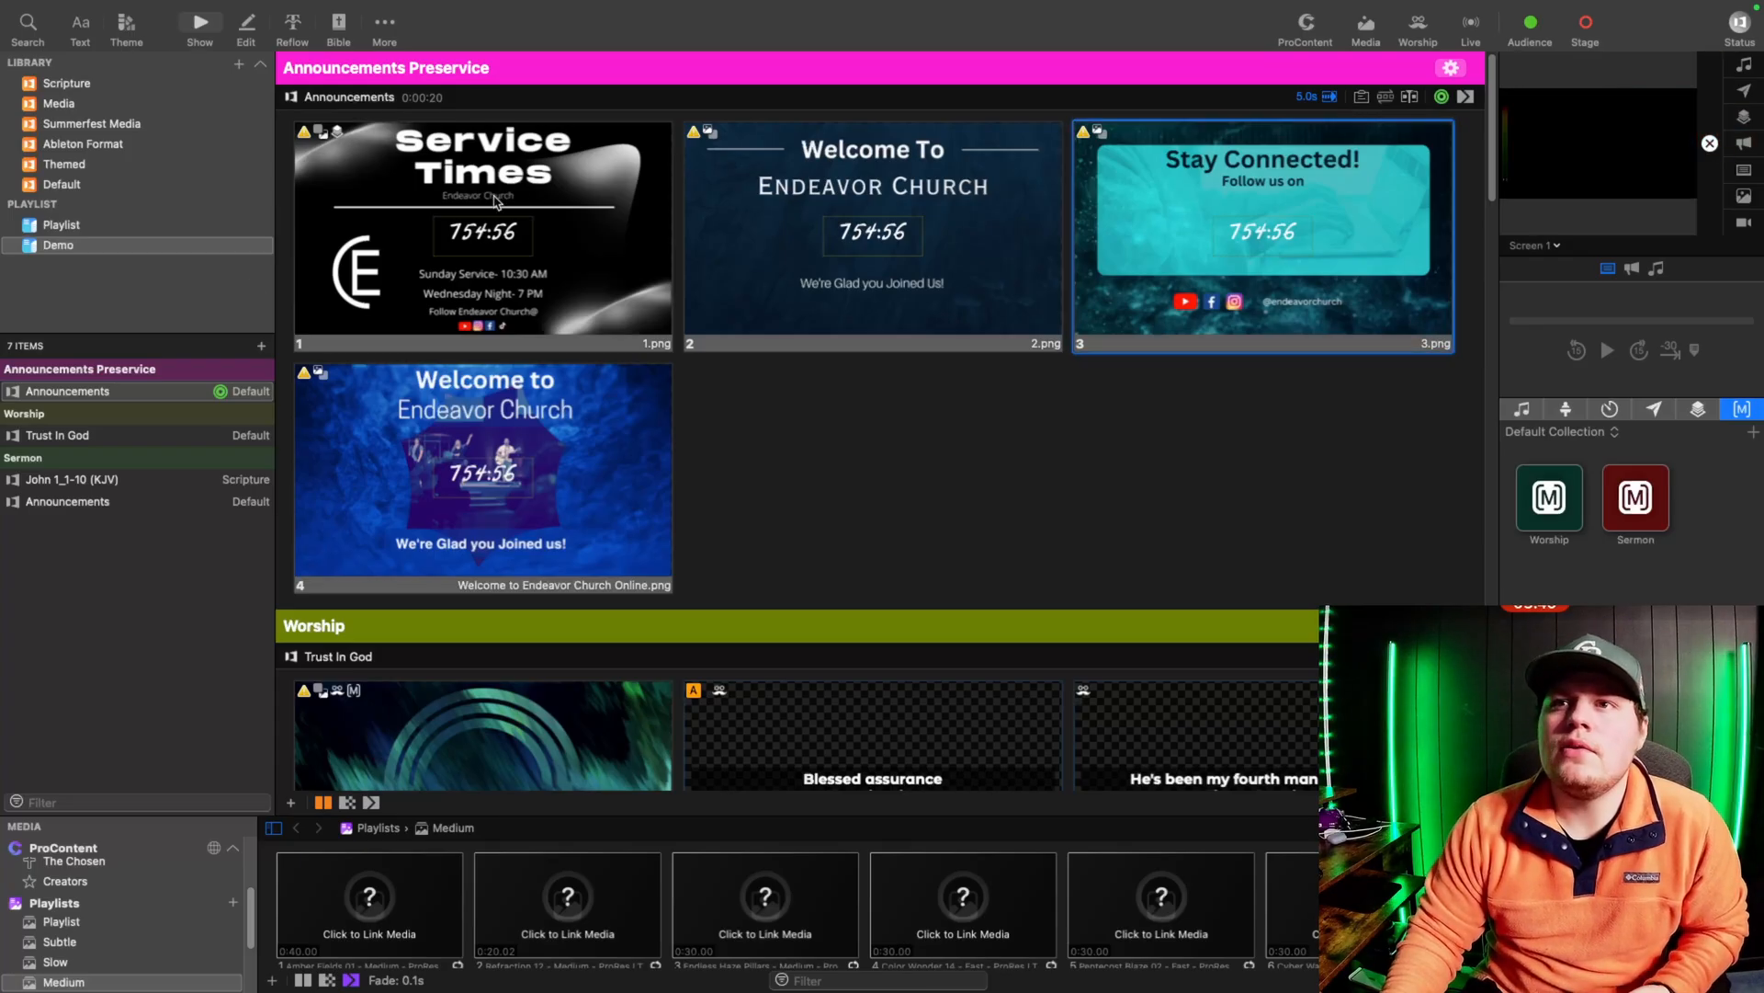
click(485, 244)
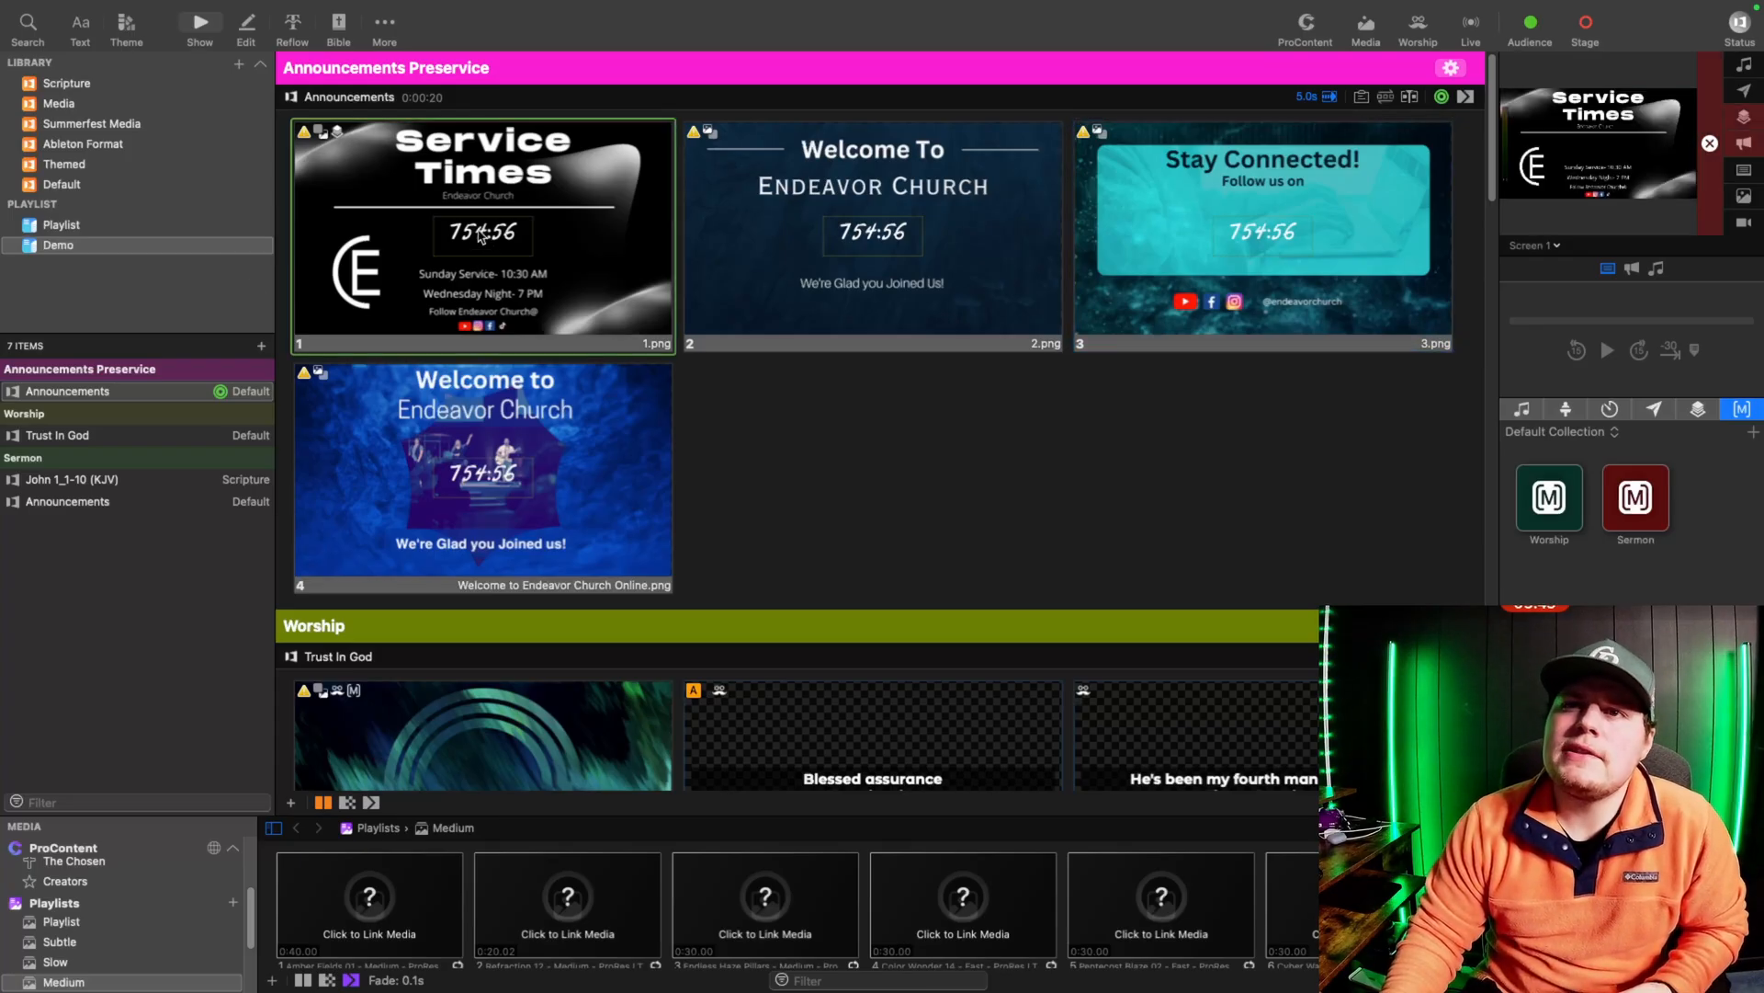
Step: Open the Service Times slide for editing, add a new text object to it and delete that object
click(241, 25)
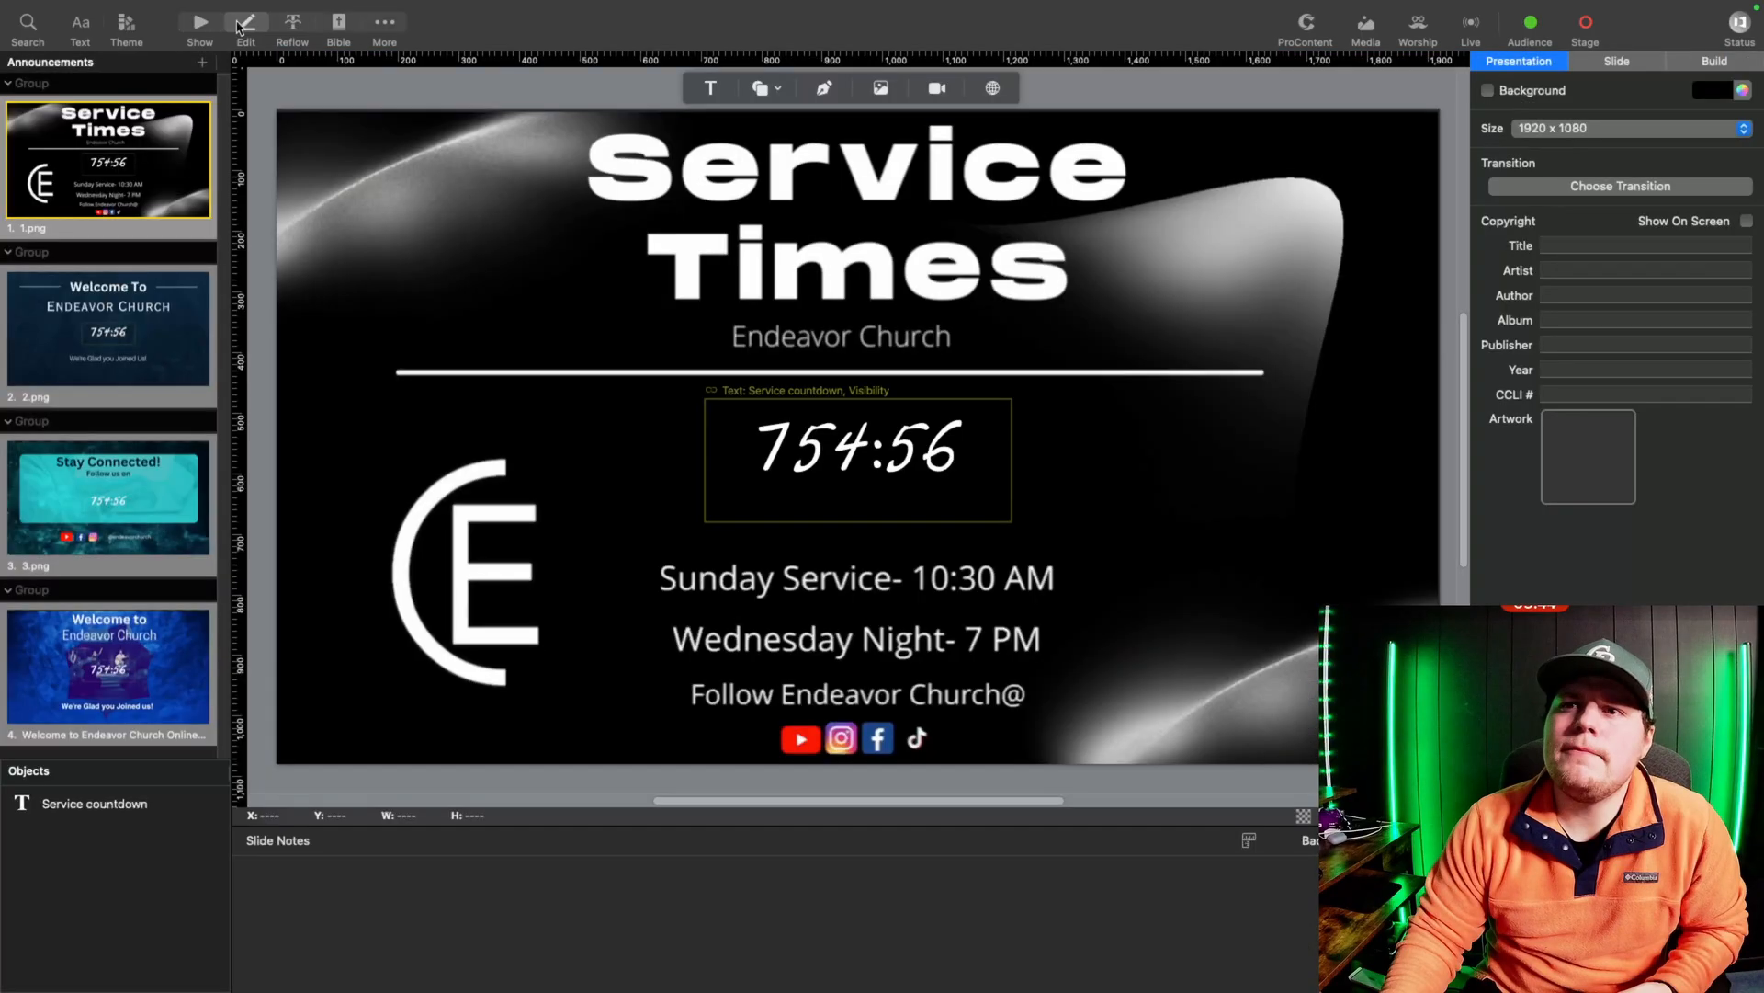
click(147, 184)
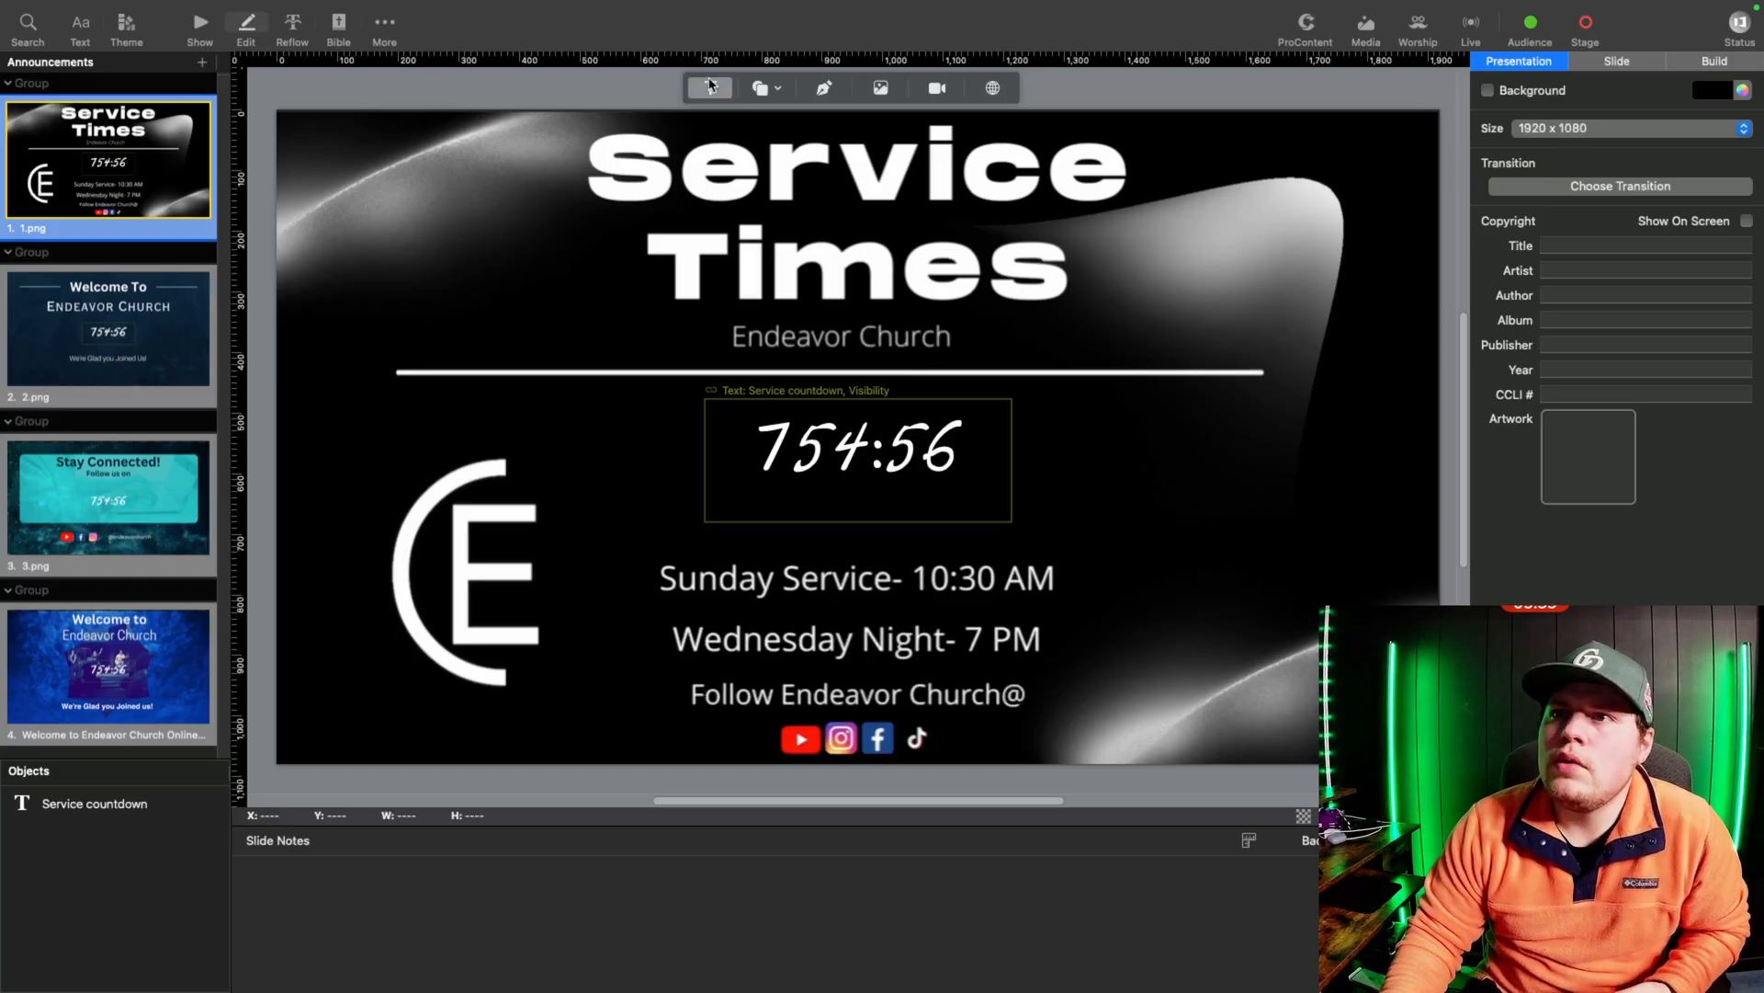
click(711, 89)
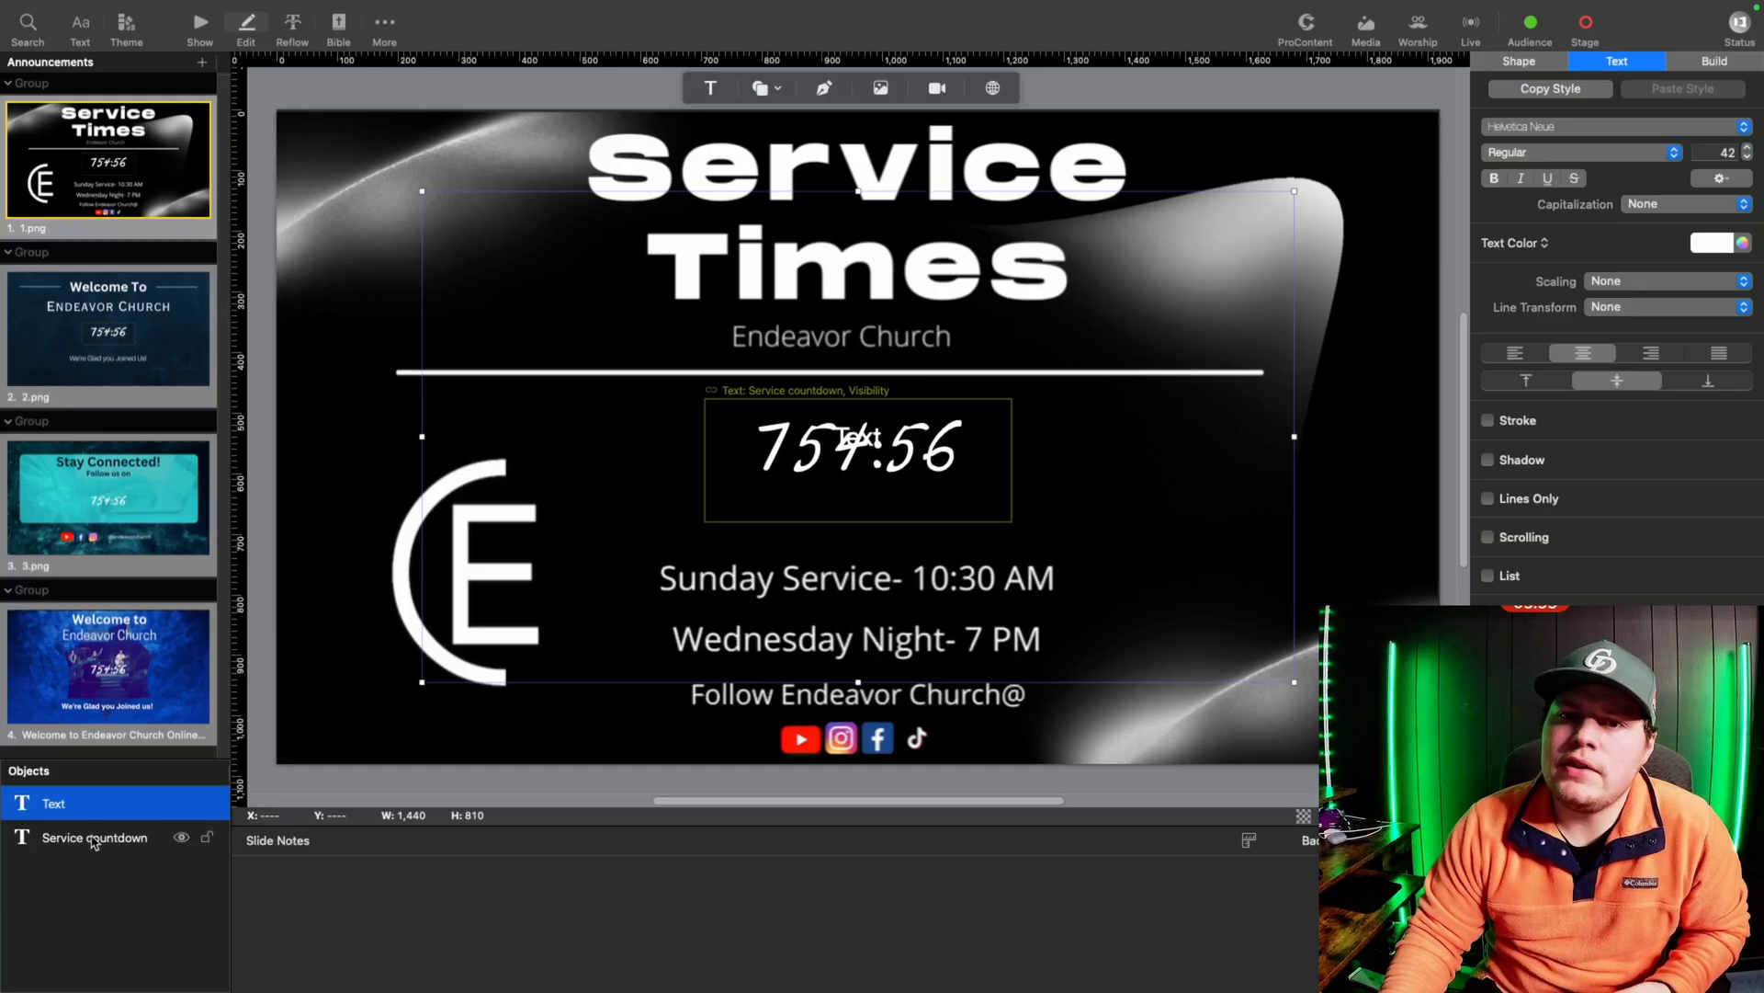
right_click(95, 808)
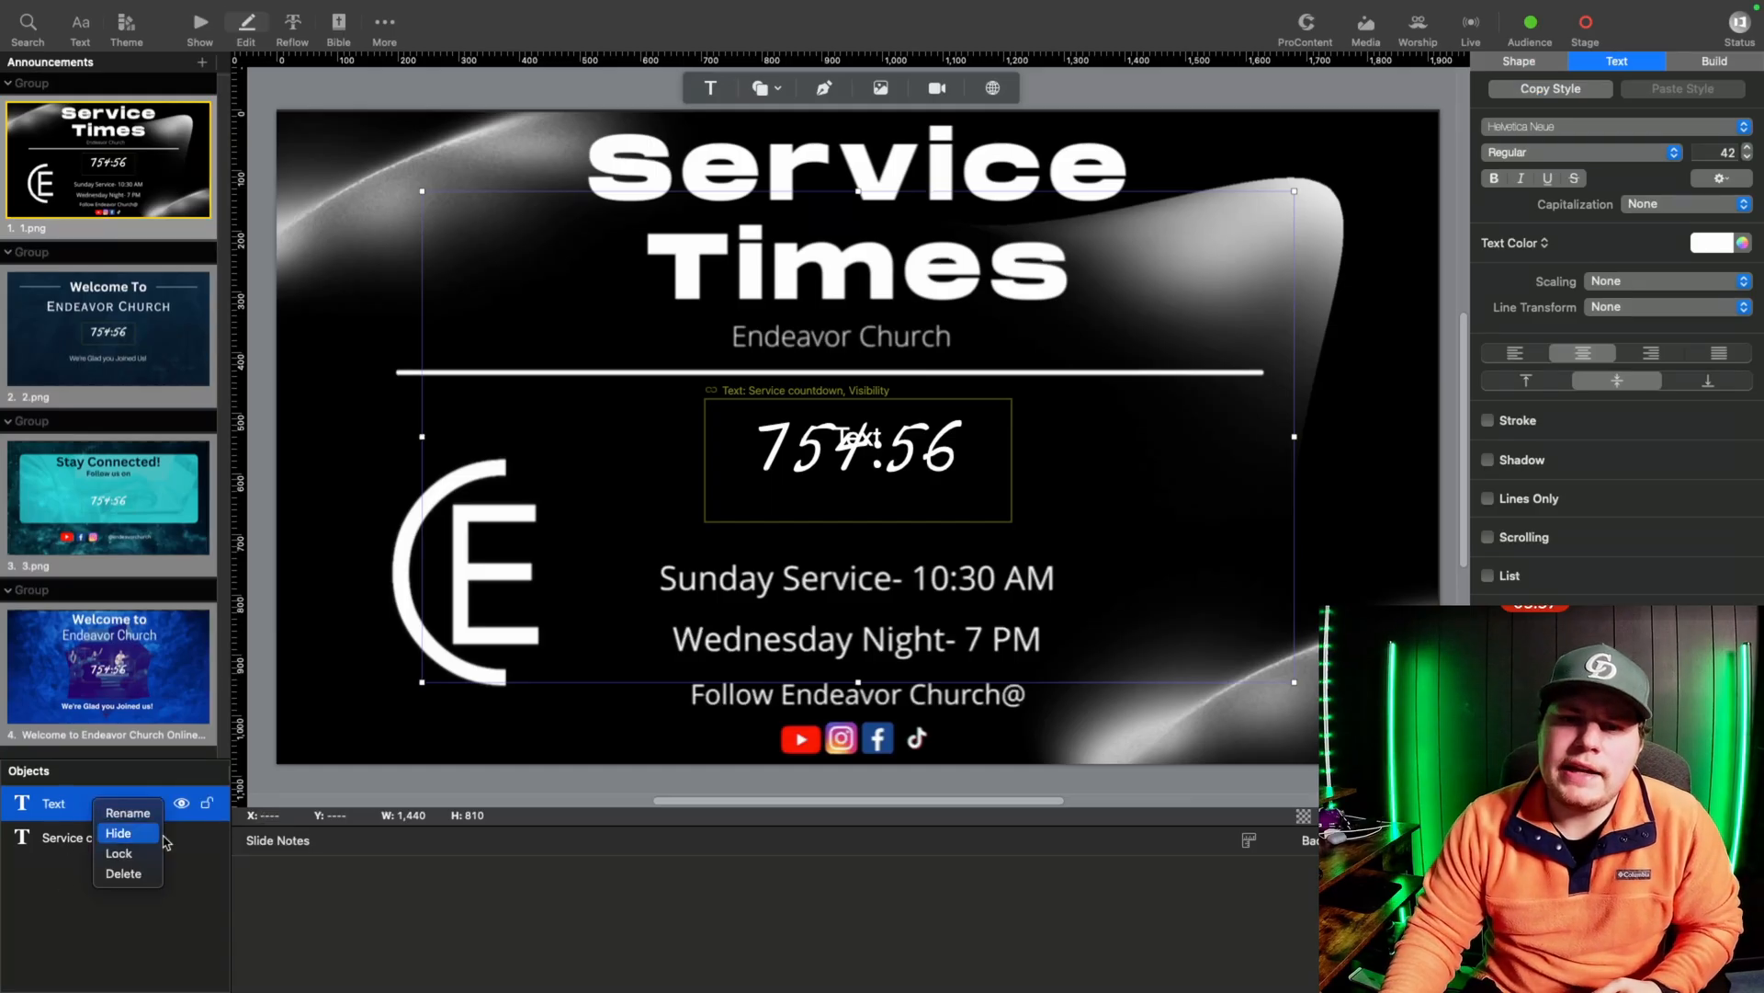
click(150, 890)
key(Delete)
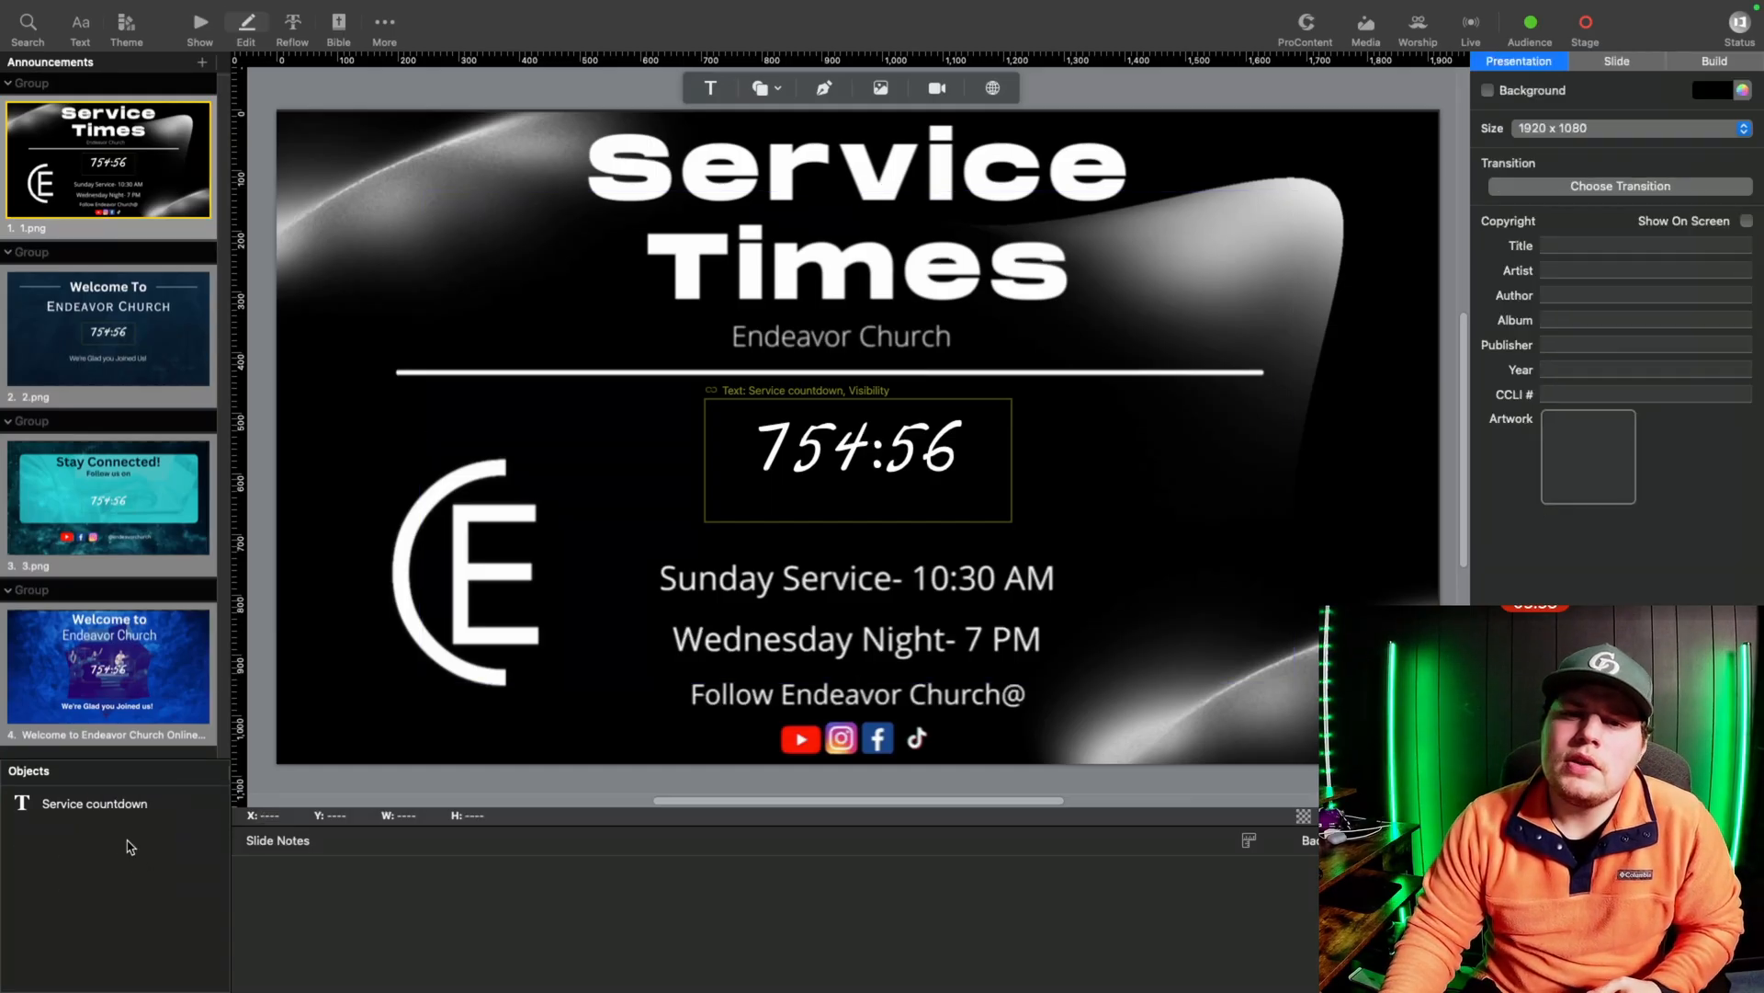
Step: Select the Service countdown object, then return to the show view and display the list of timers
click(92, 809)
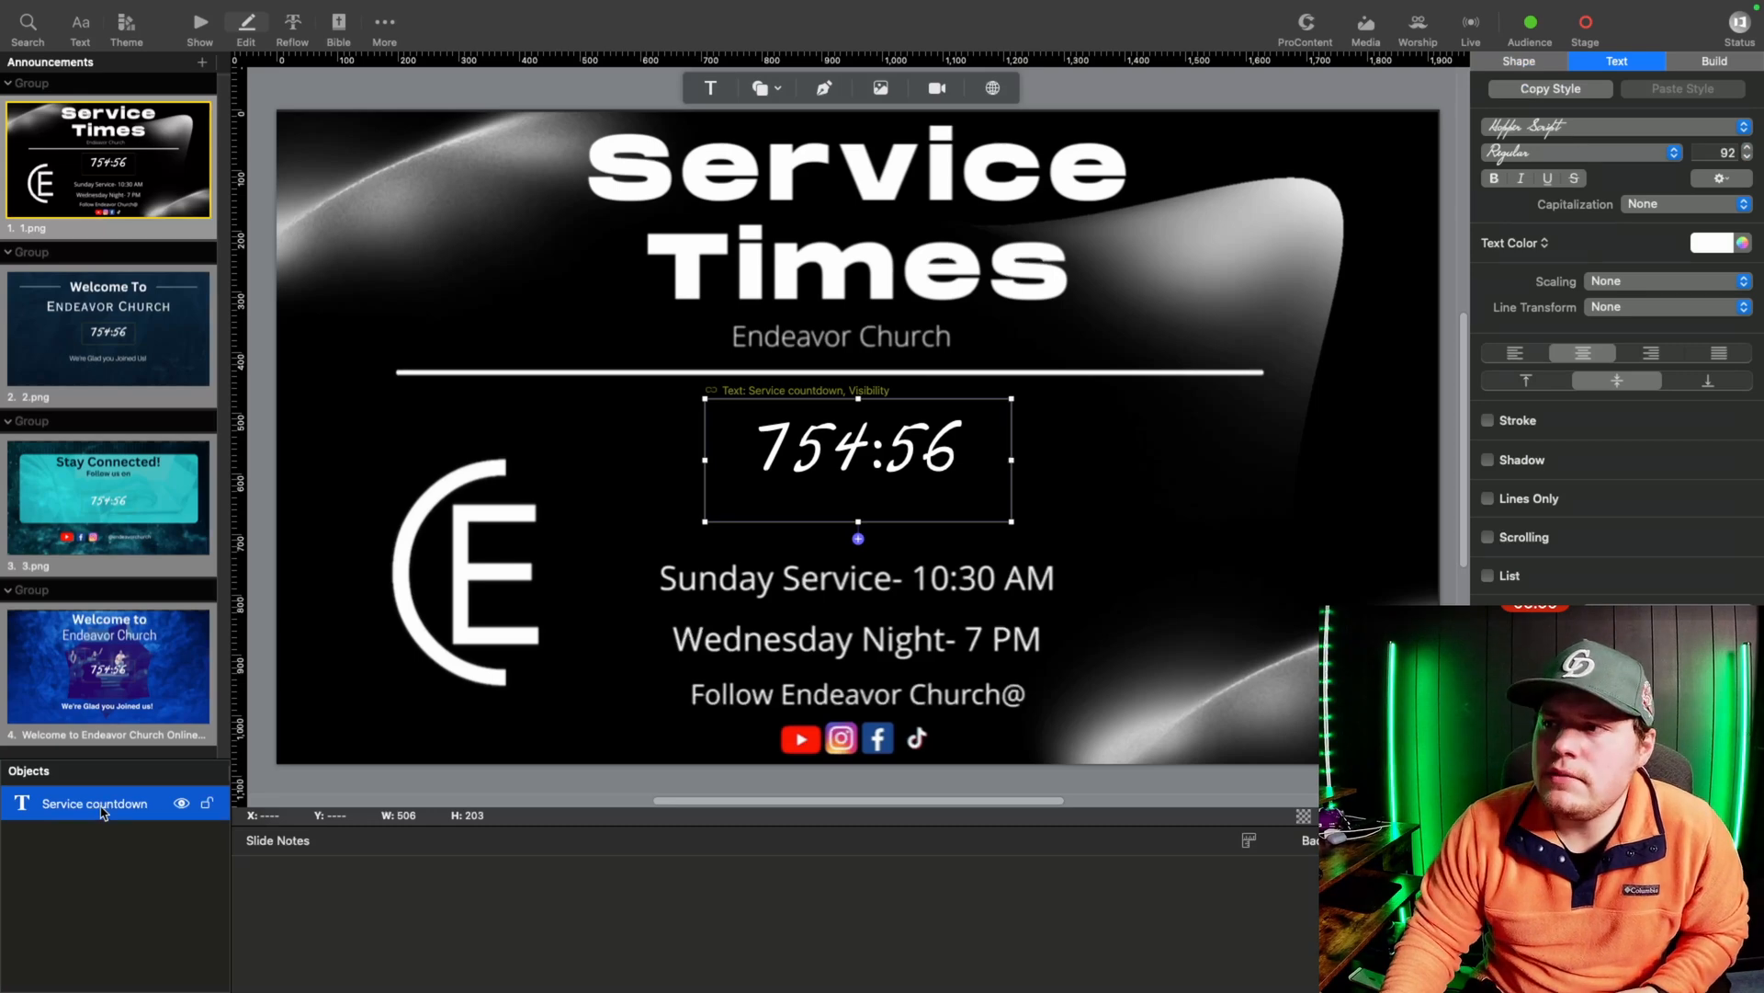
click(204, 22)
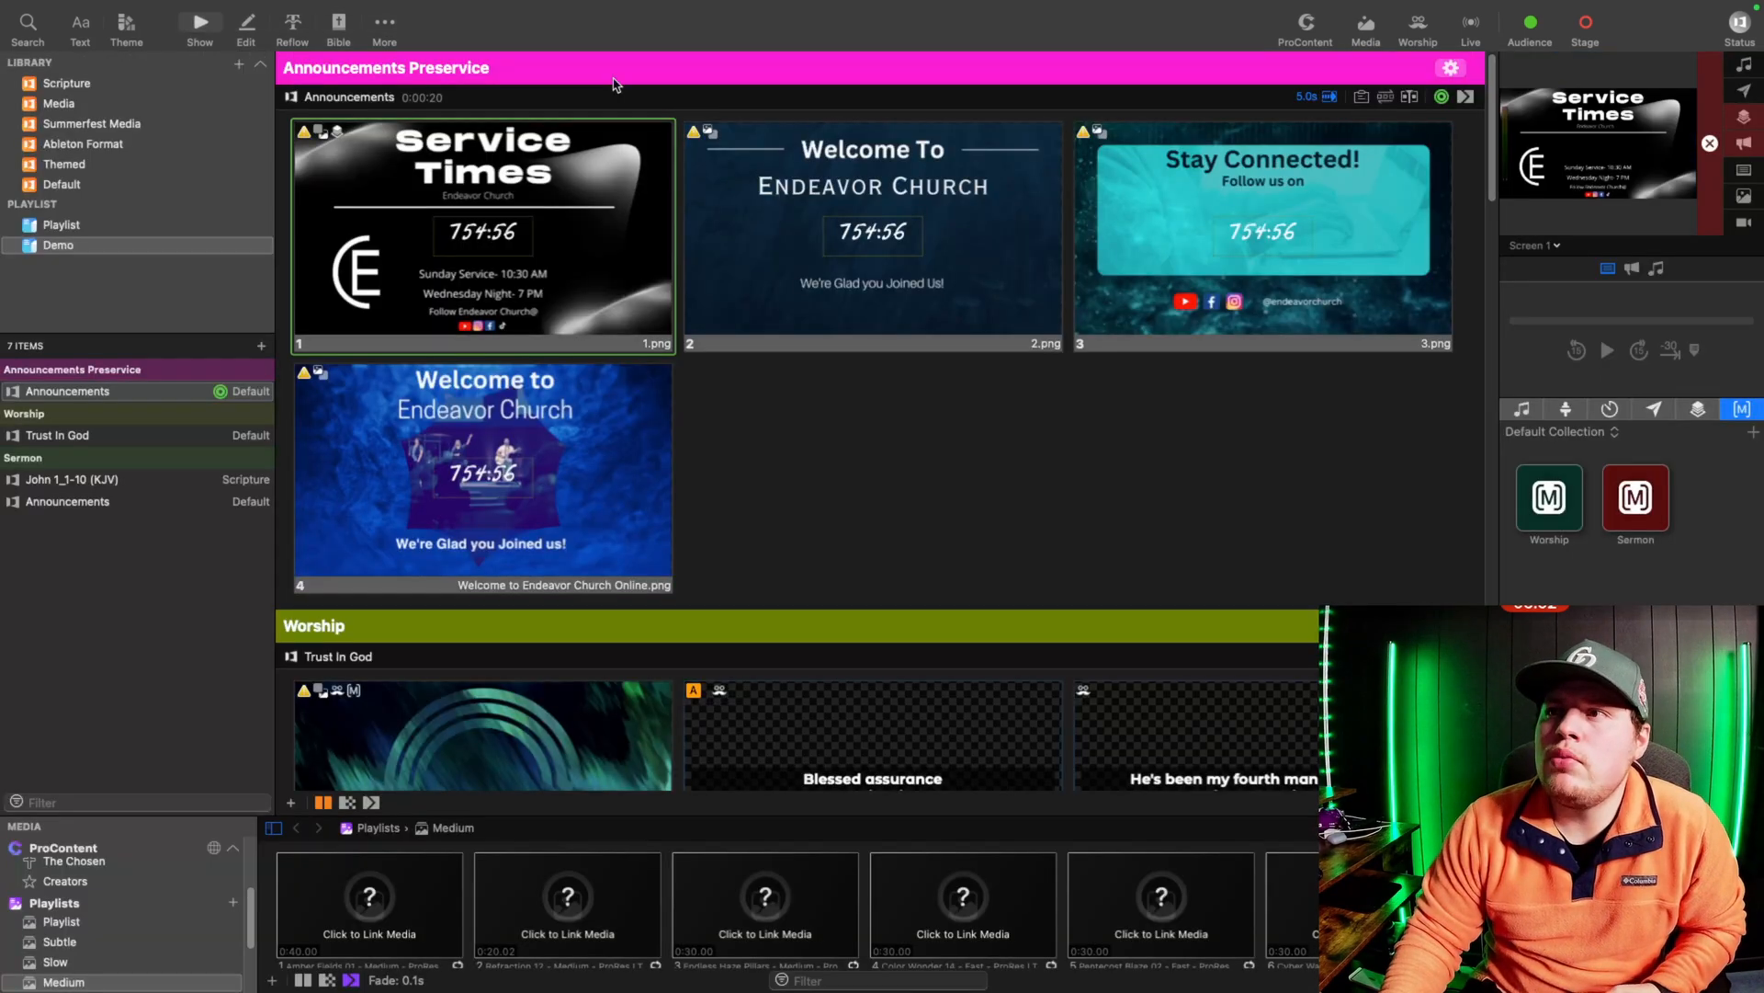
click(1609, 410)
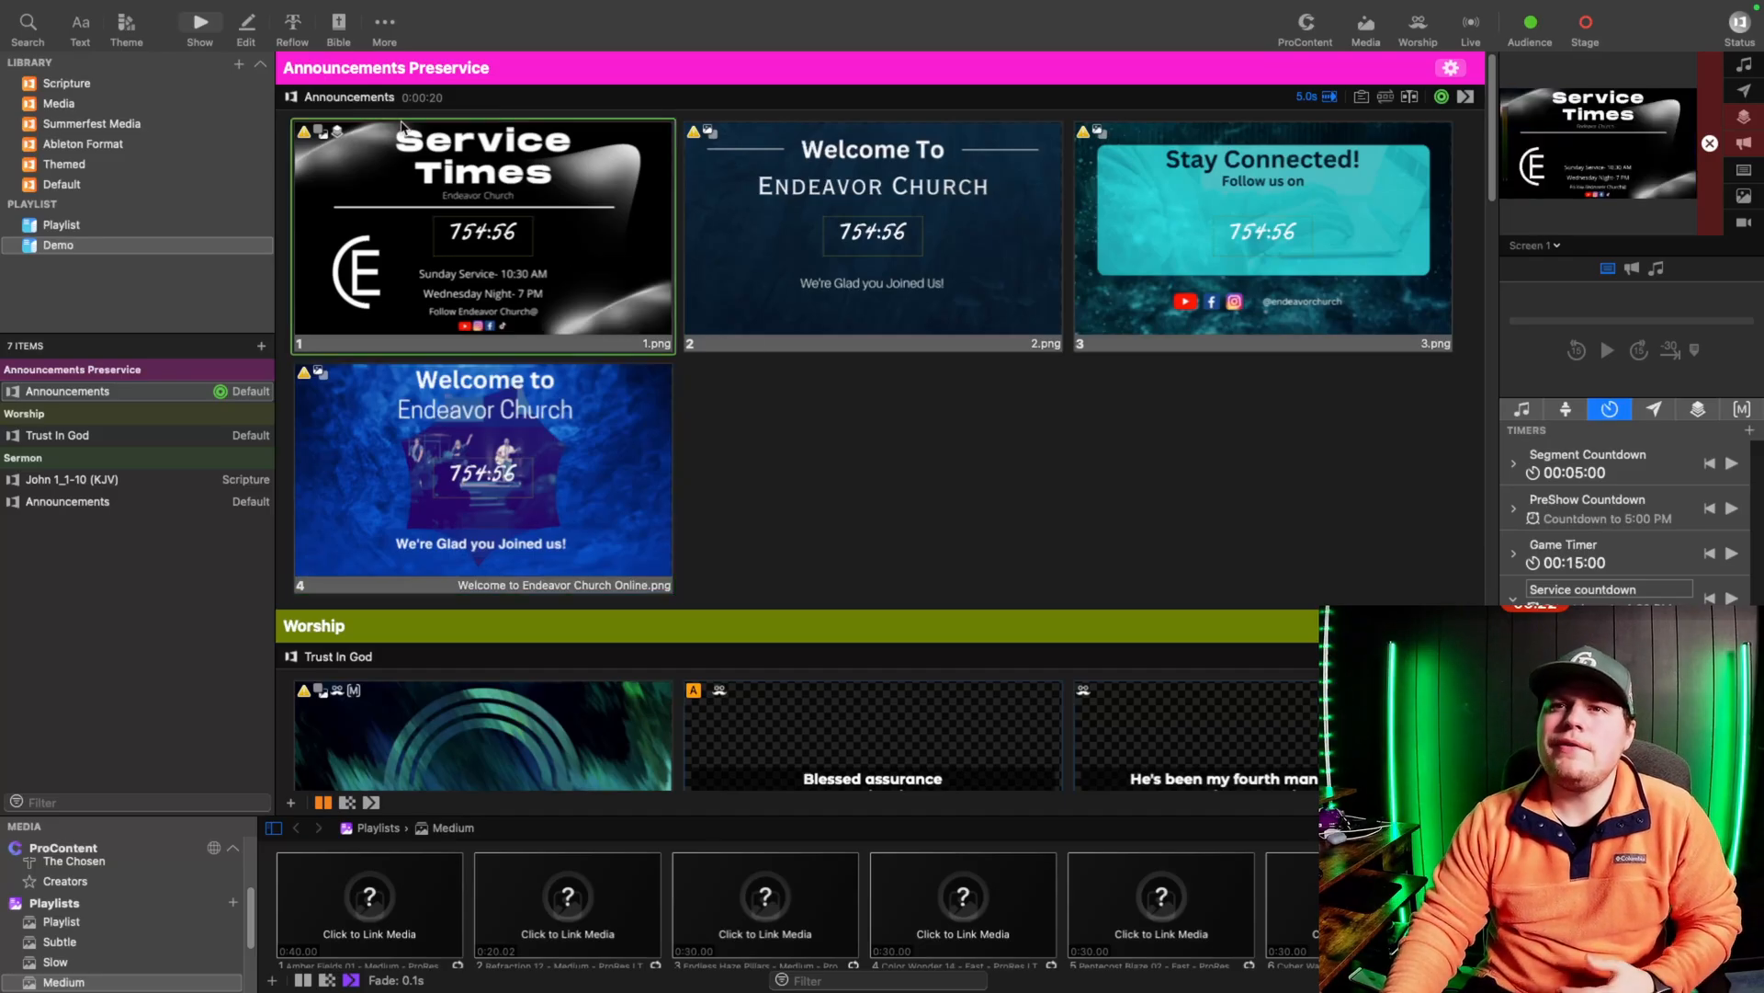
Step: Reopen the Service Times slide for editing, move its Service countdown text slightly upward and open the object's name for editing
click(248, 28)
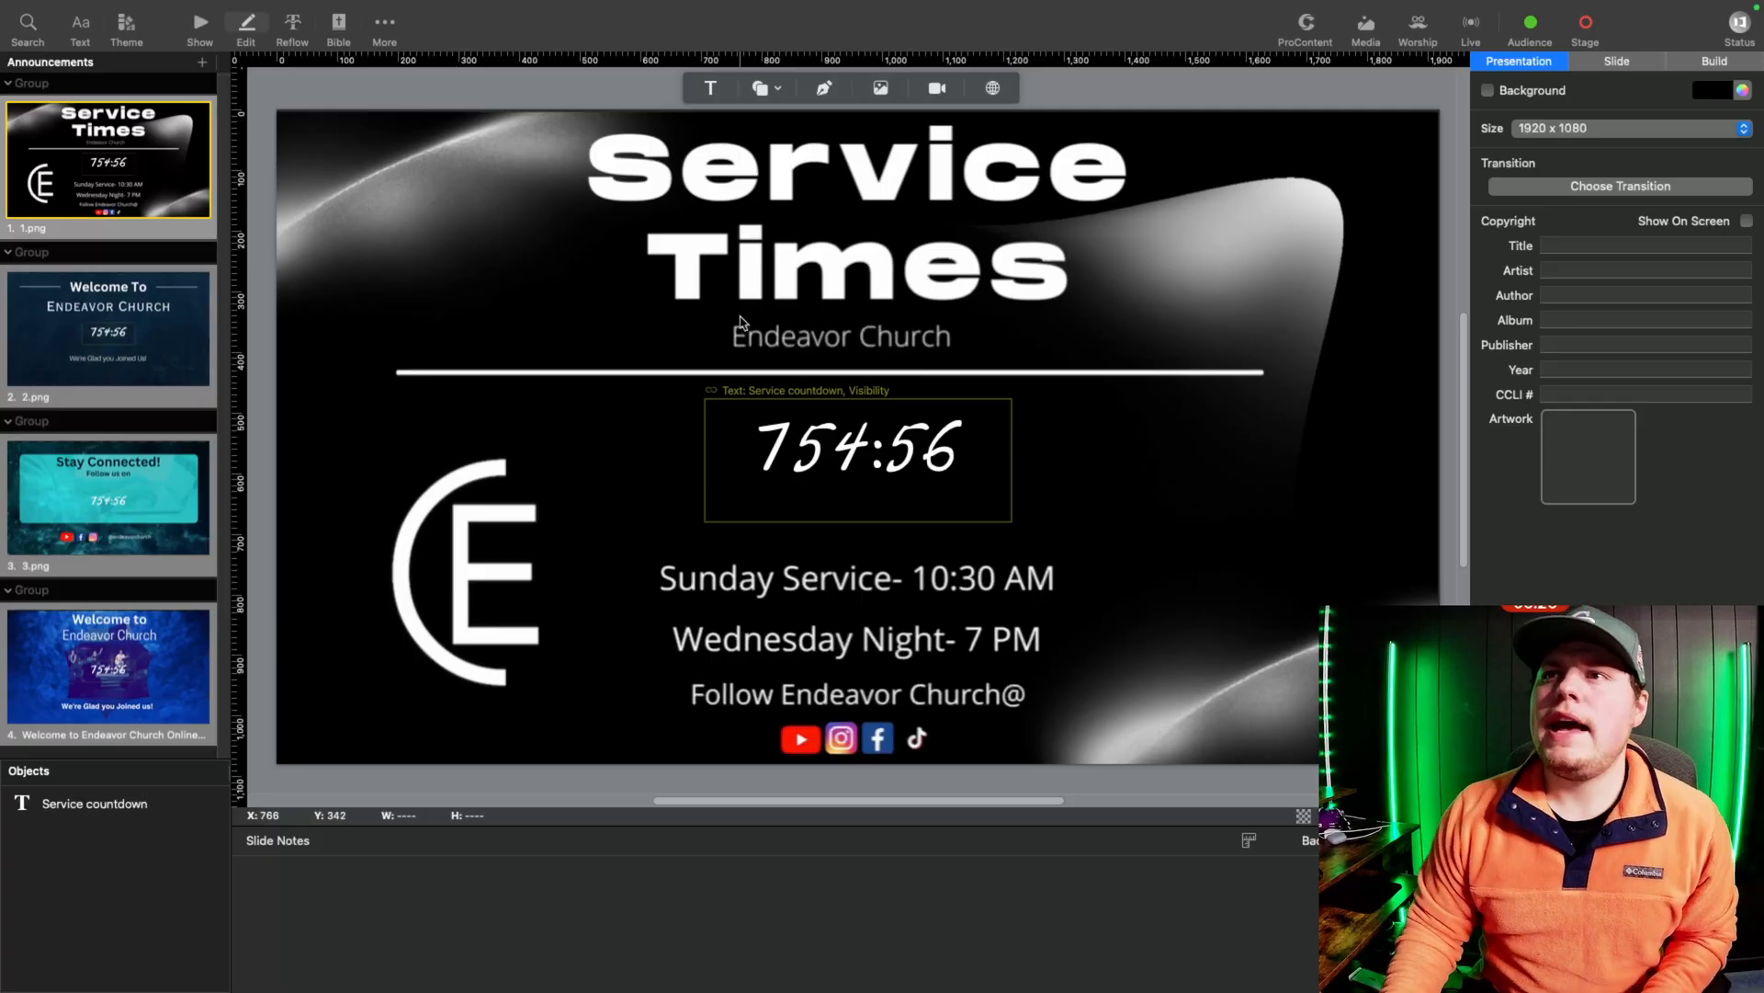
click(903, 457)
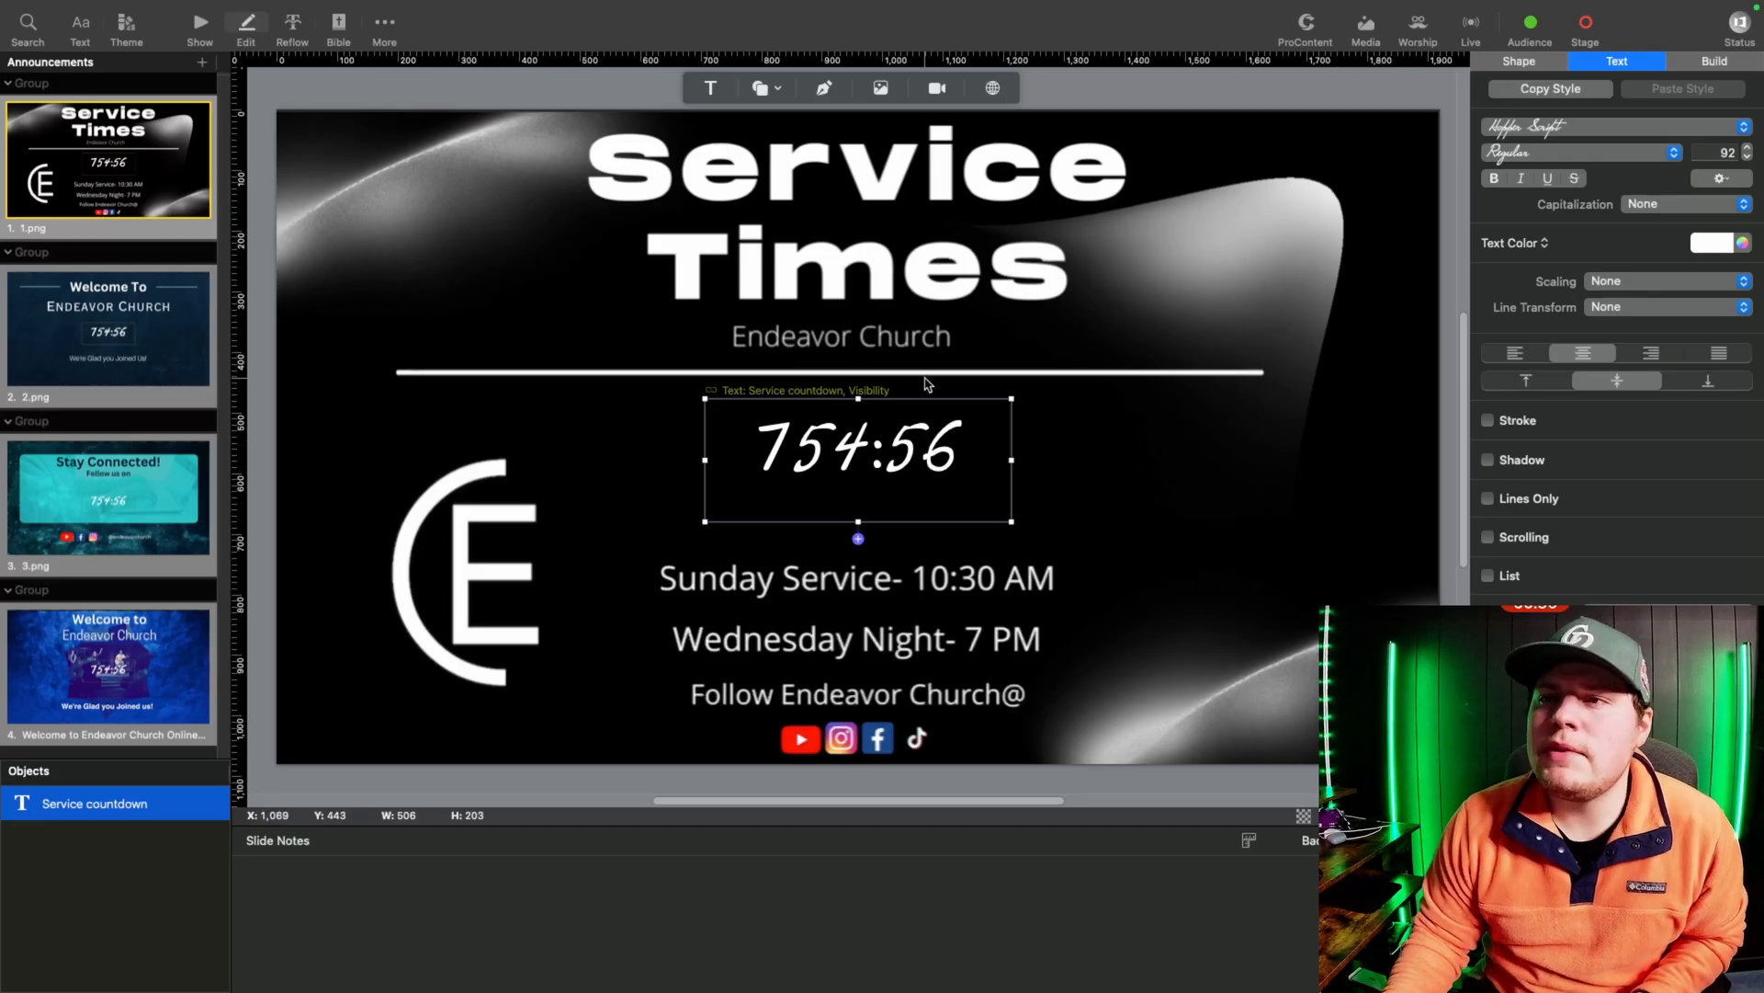
mouse_move(891, 464)
mouse_down()
mouse_move(790, 434)
mouse_move(886, 434)
mouse_up()
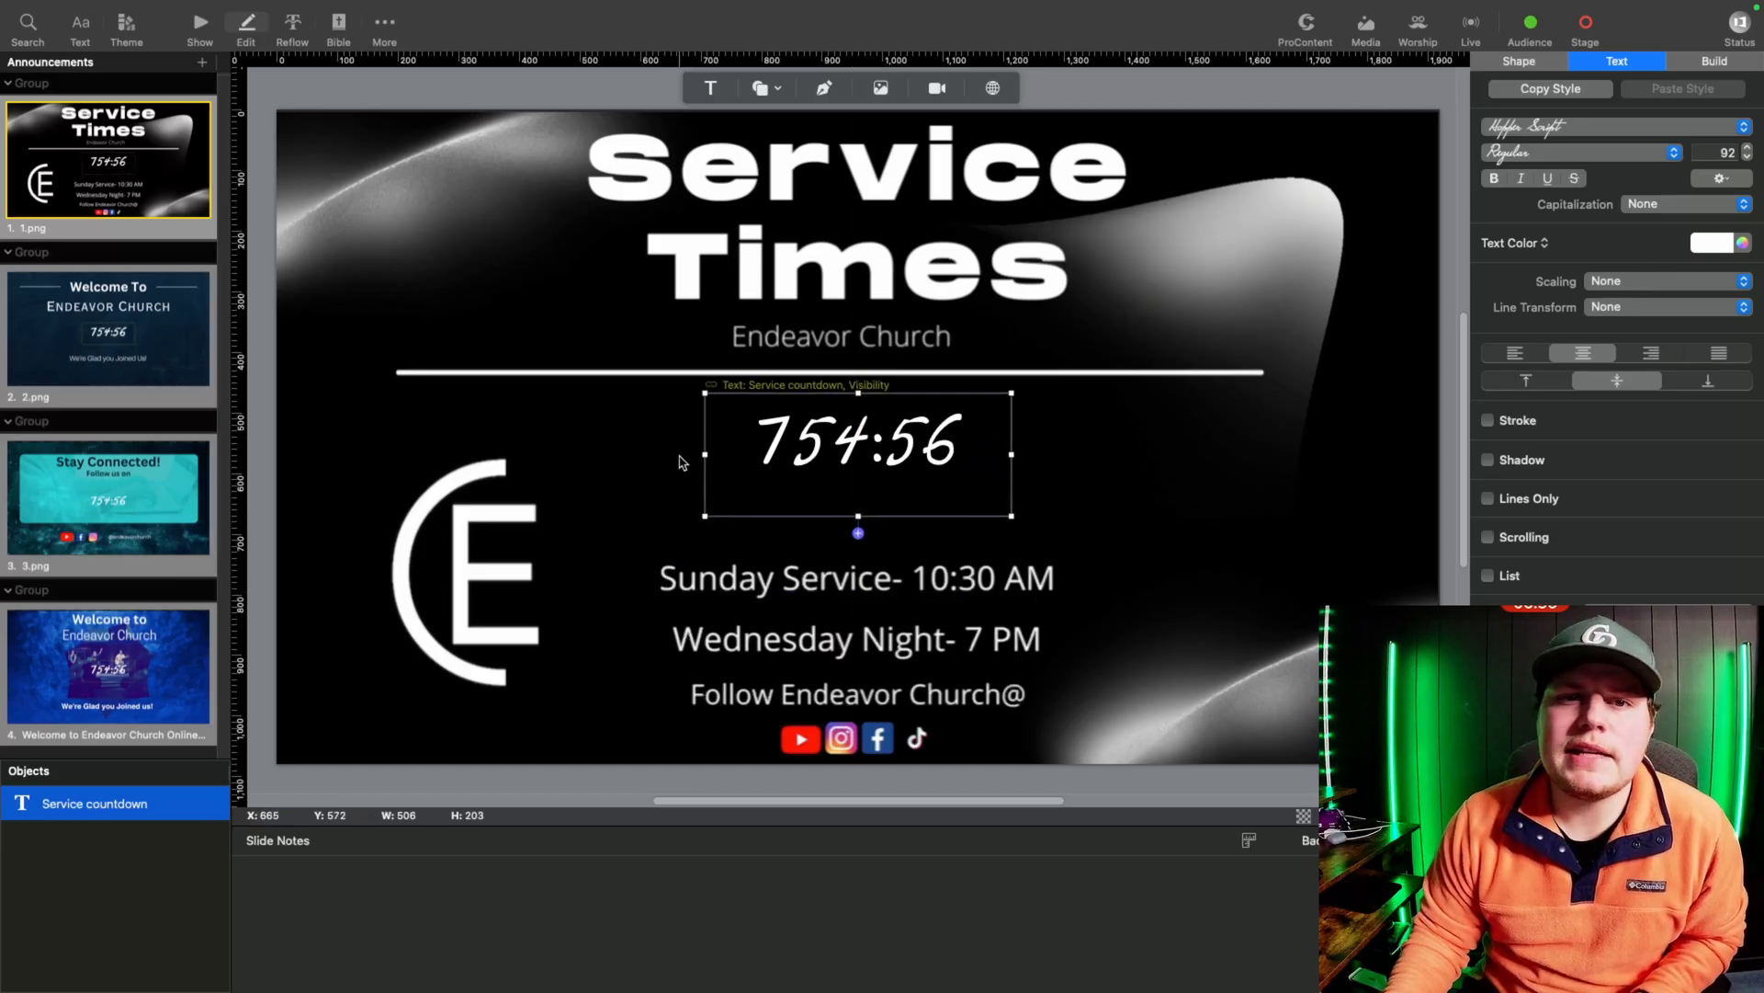
double_click(106, 805)
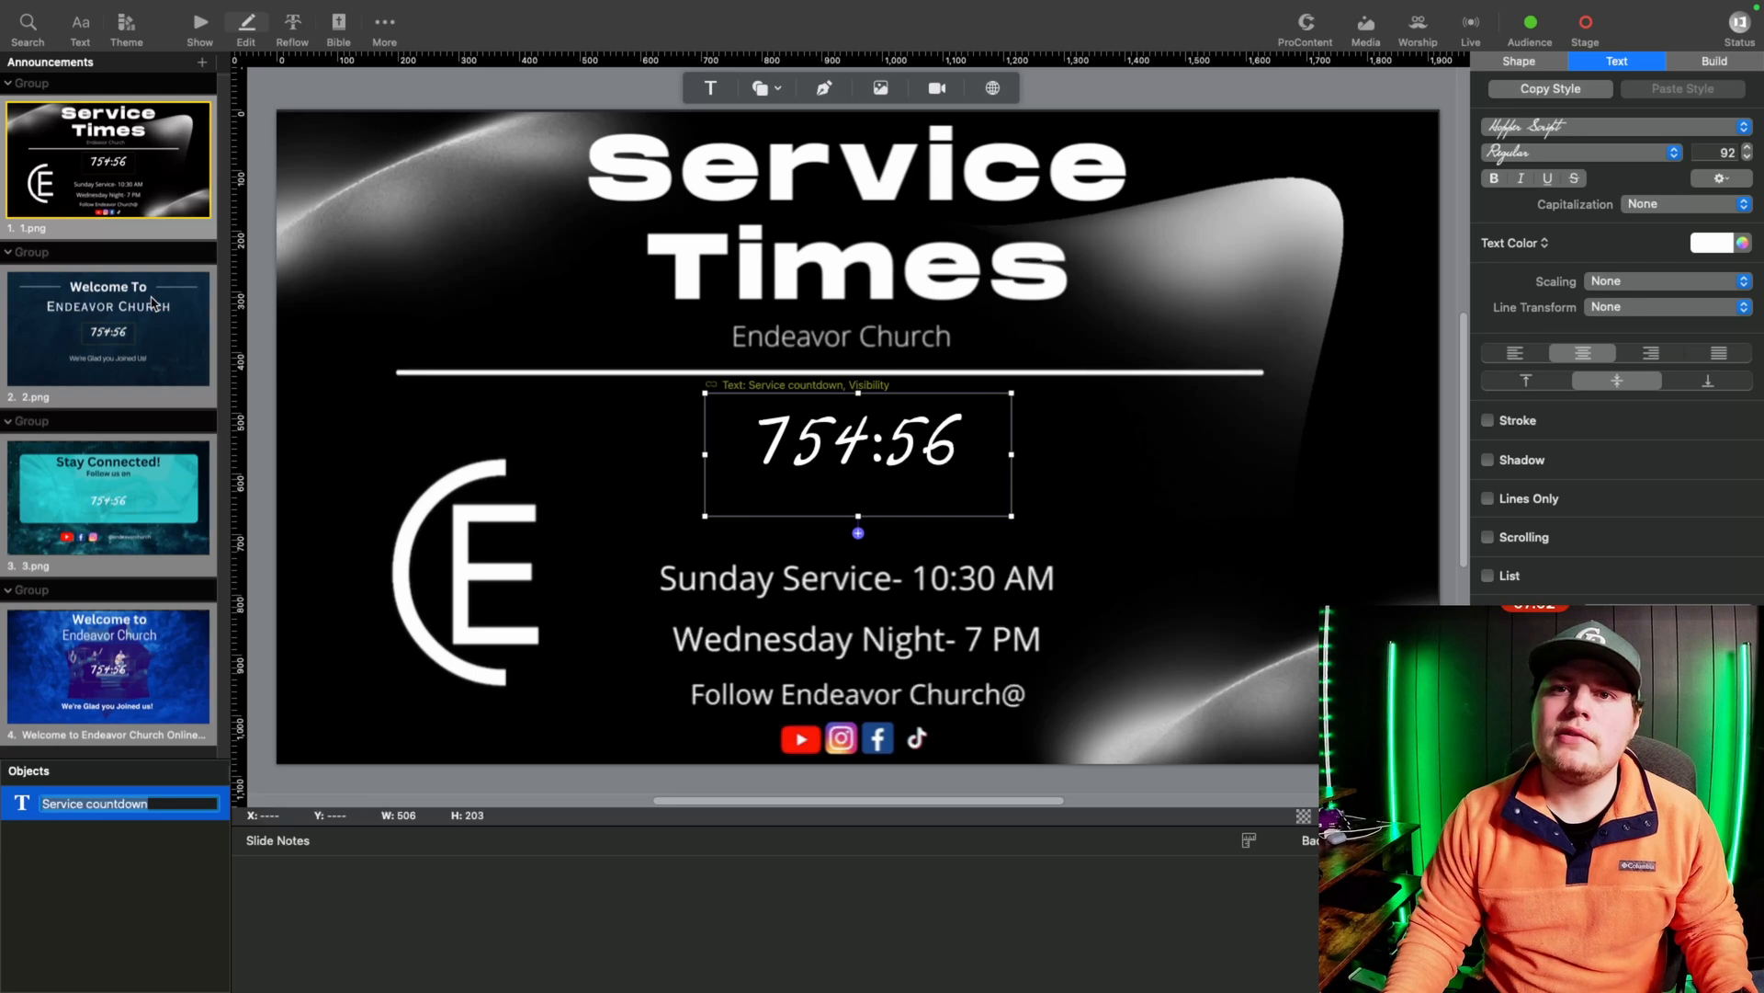
Step: Copy the Service countdown text object from the Service Times slide and paste it onto the Welcome To Endeavor Church slide 2
click(189, 336)
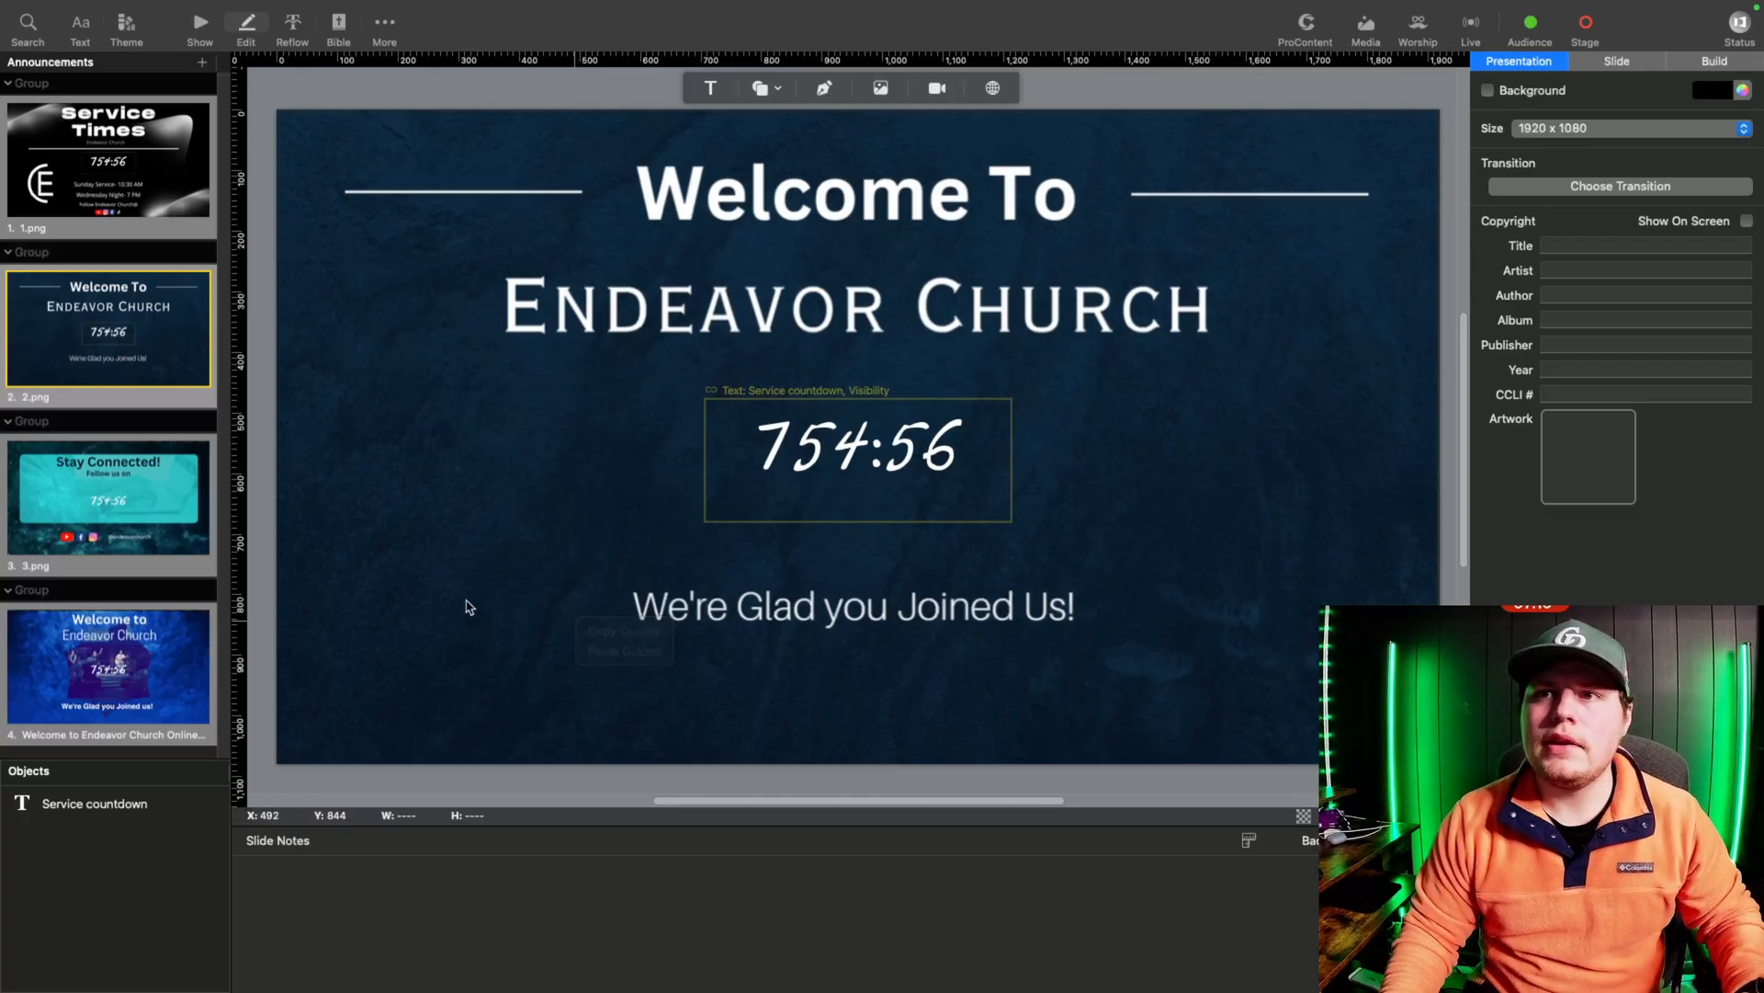
click(71, 124)
click(85, 810)
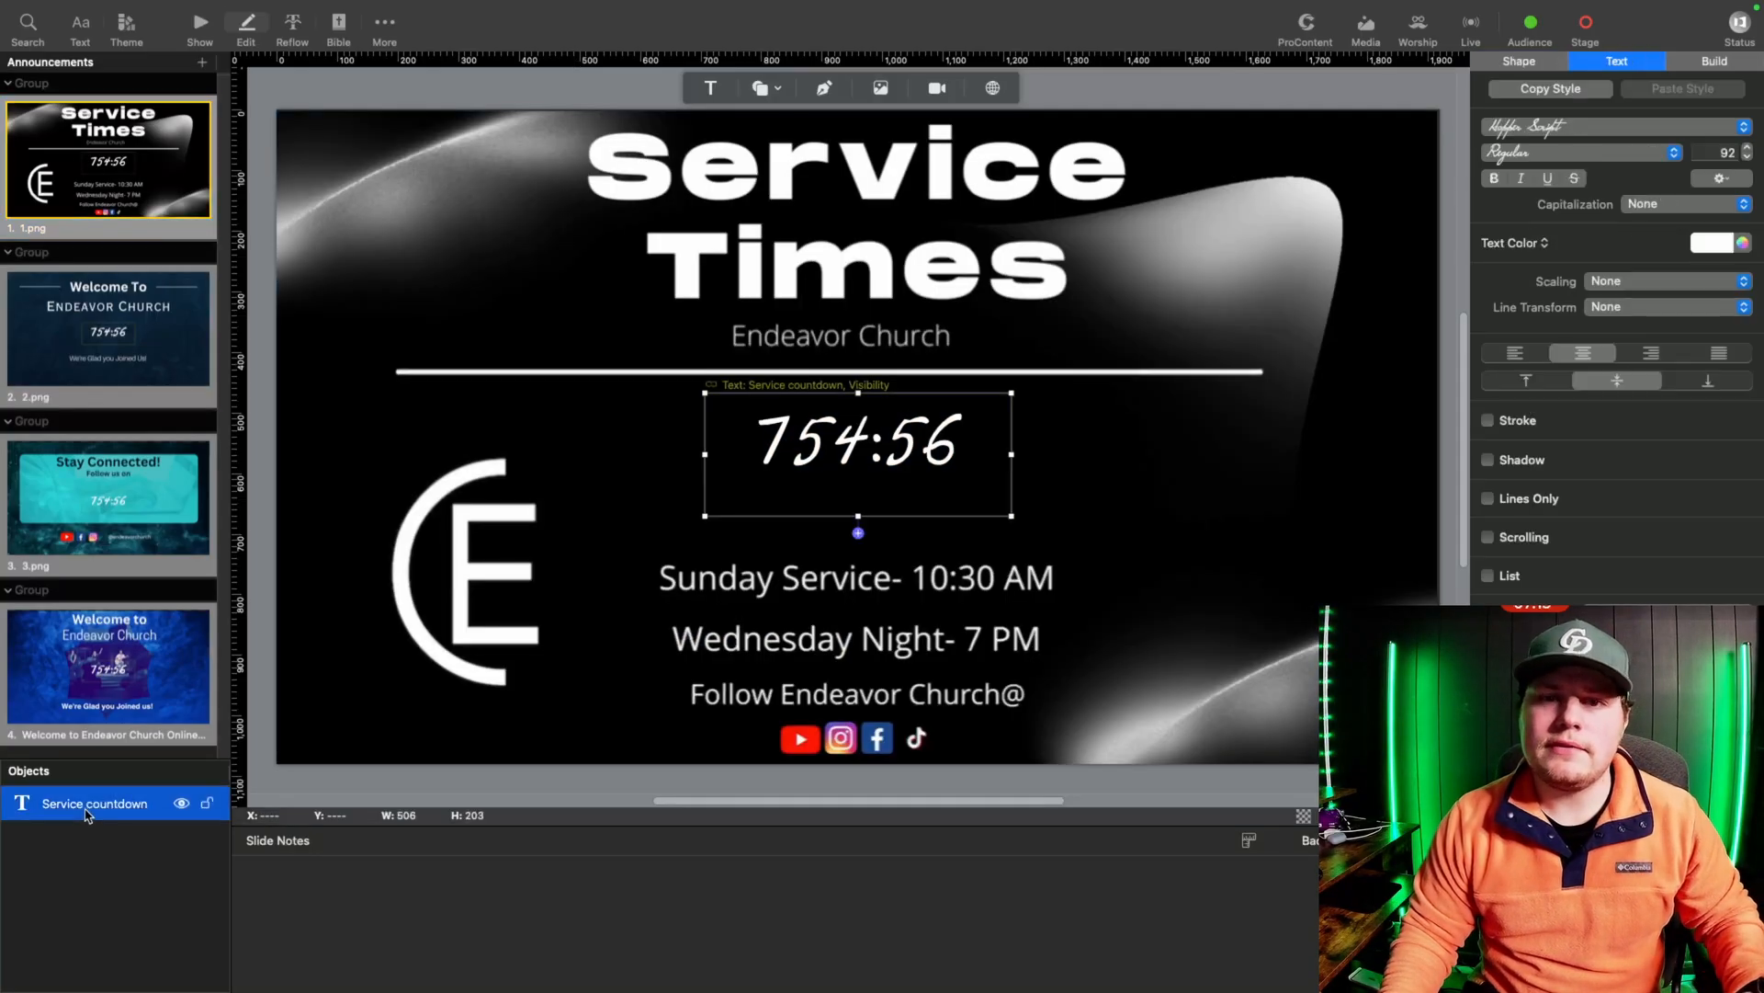
click(107, 337)
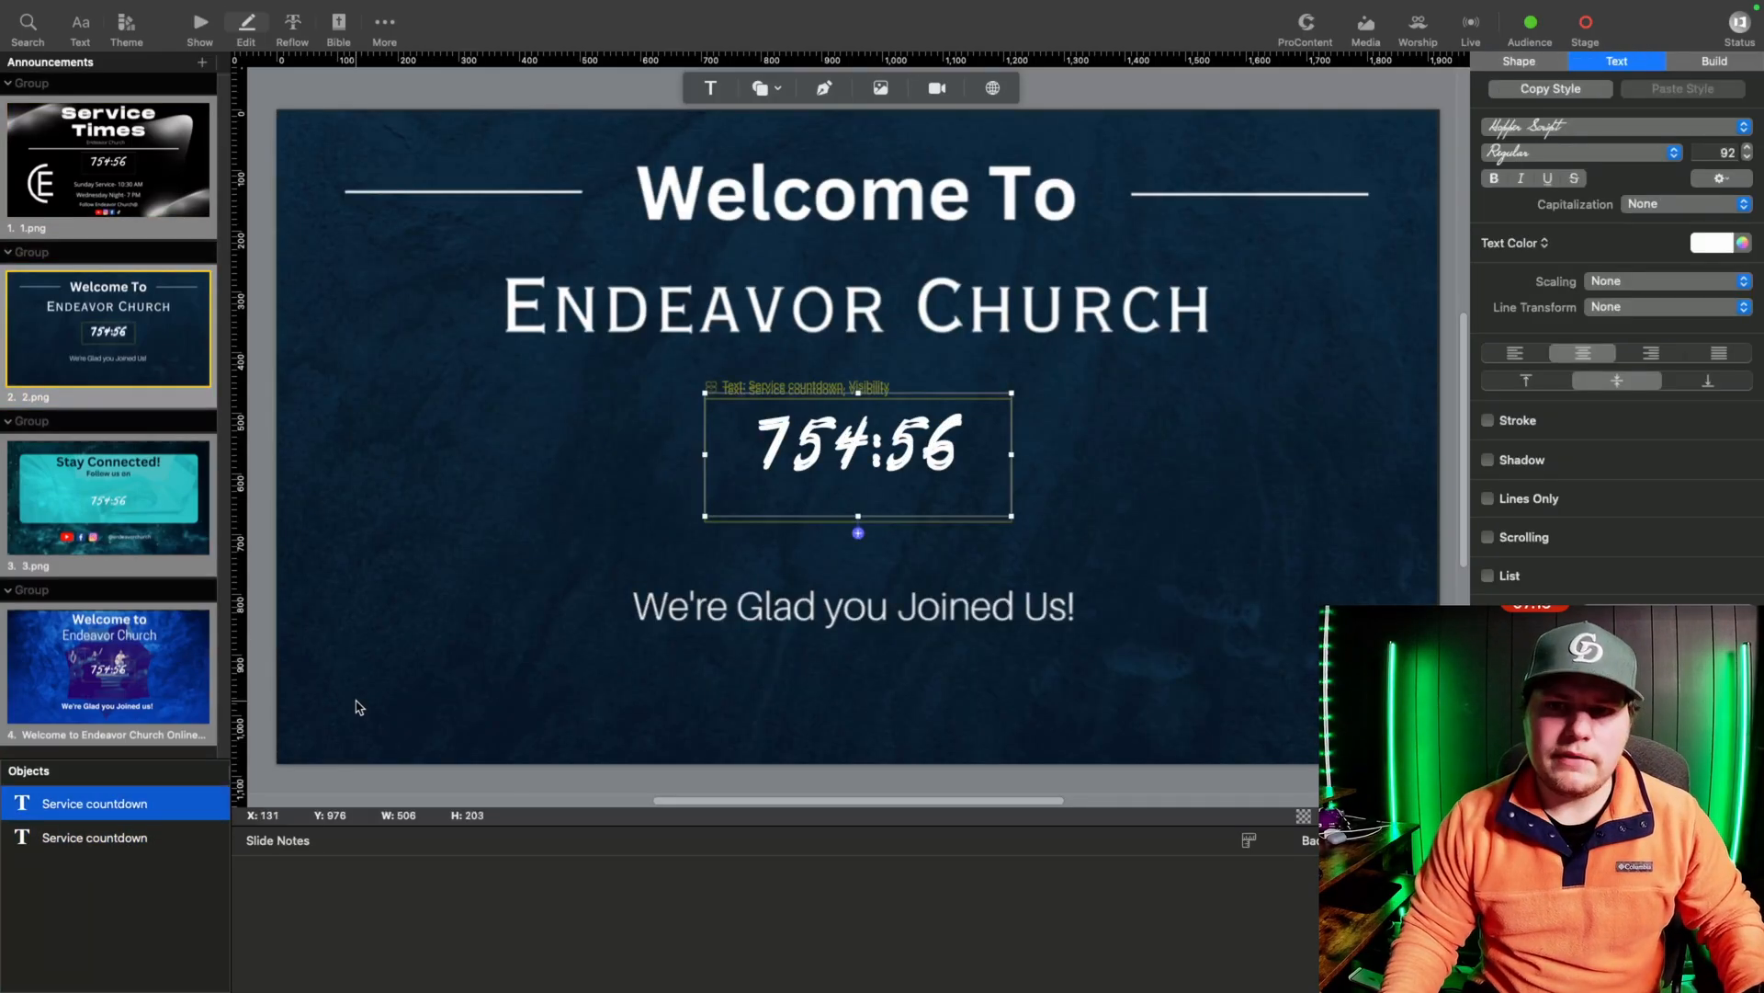
Step: Remove the duplicate Service countdown object from the Welcome To Endeavor Church slide, then start the Service countdown timer in the show view
key(super+v)
key(Delete)
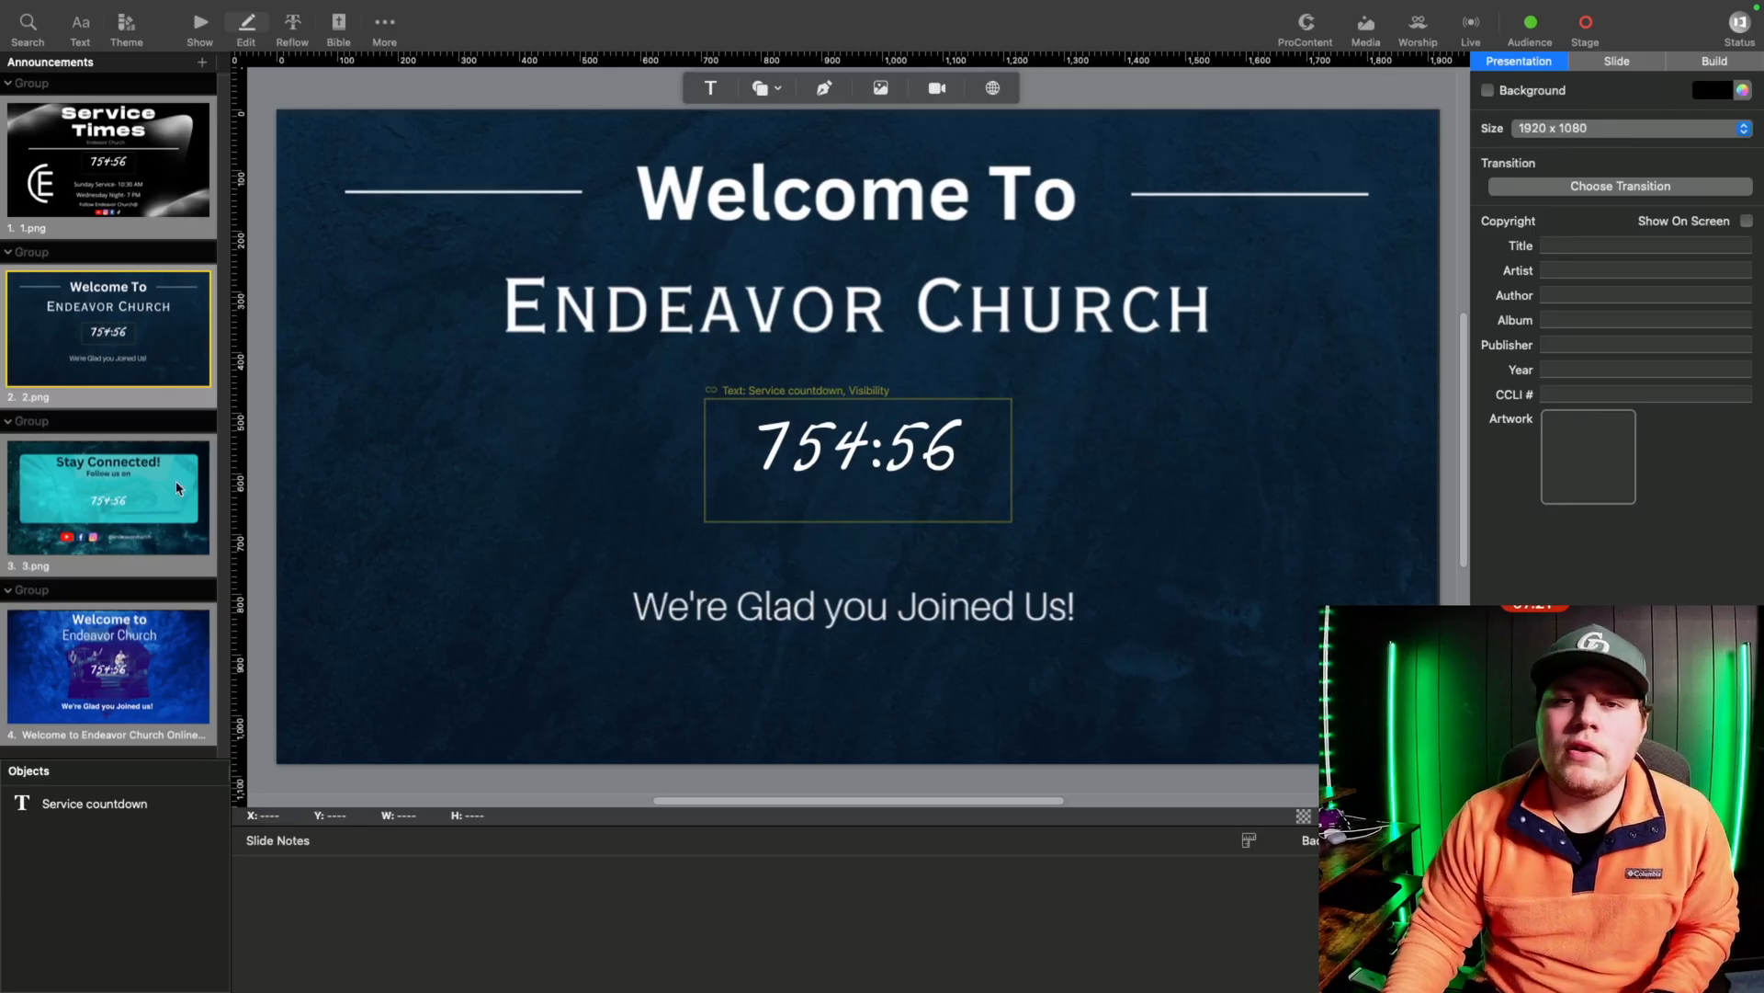
click(199, 28)
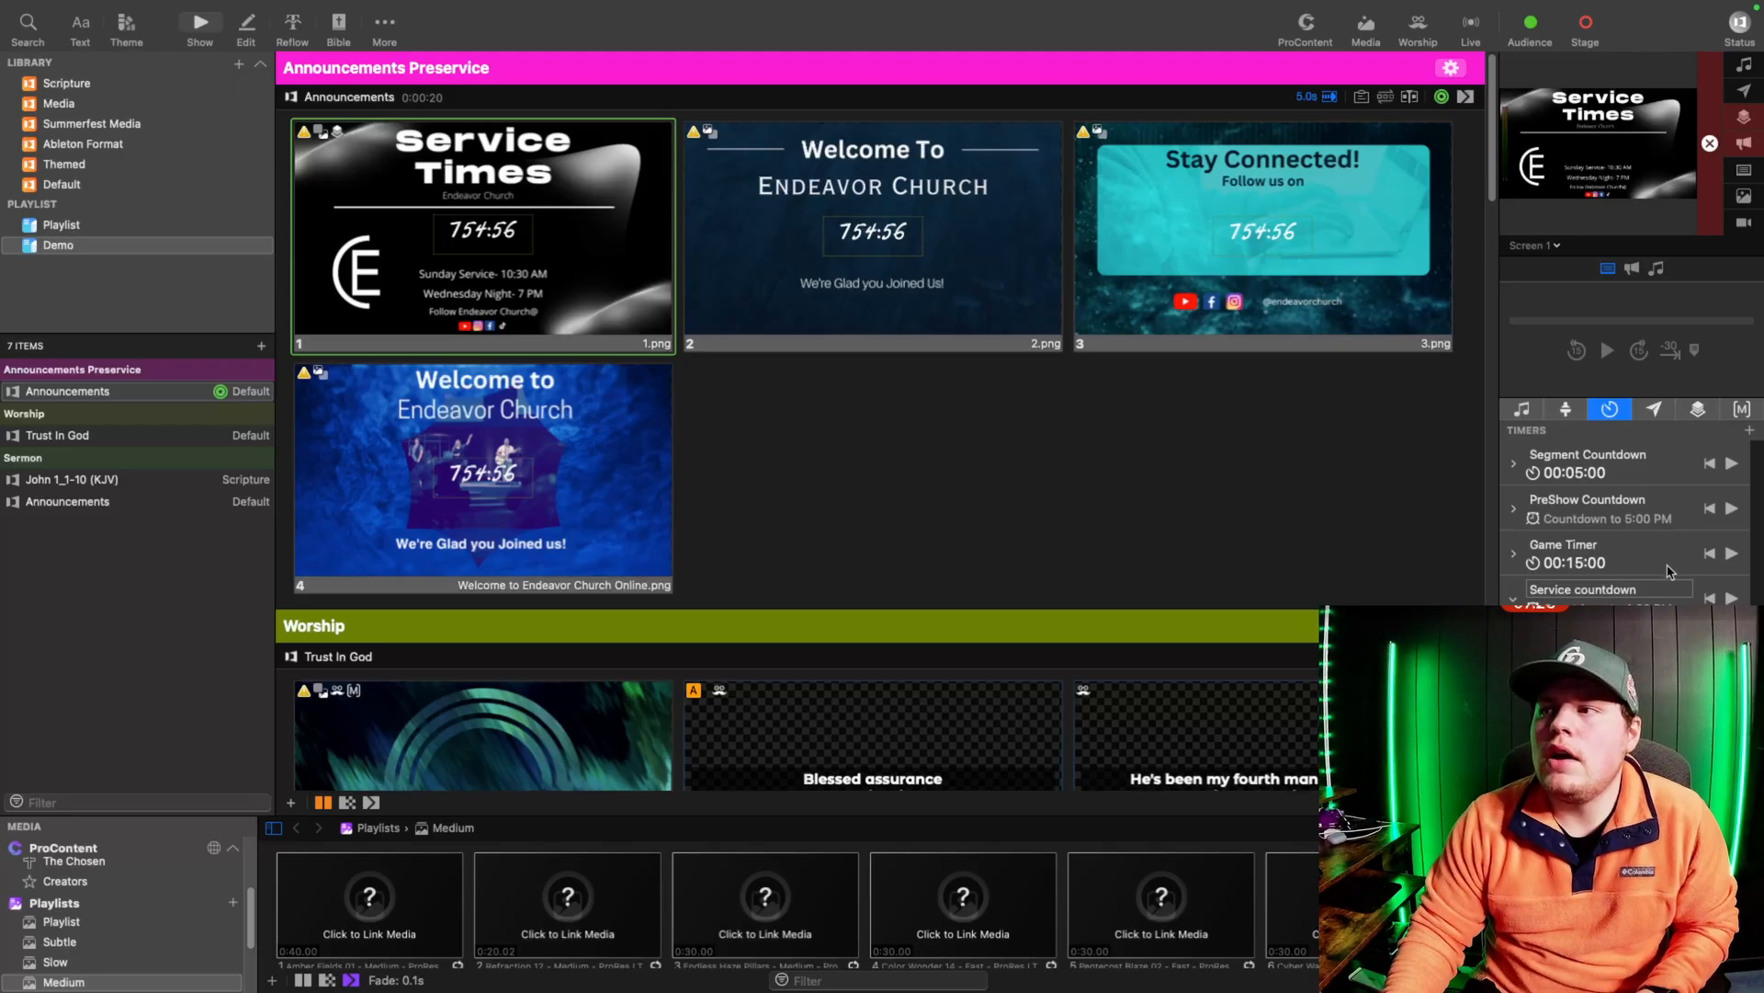
click(1732, 598)
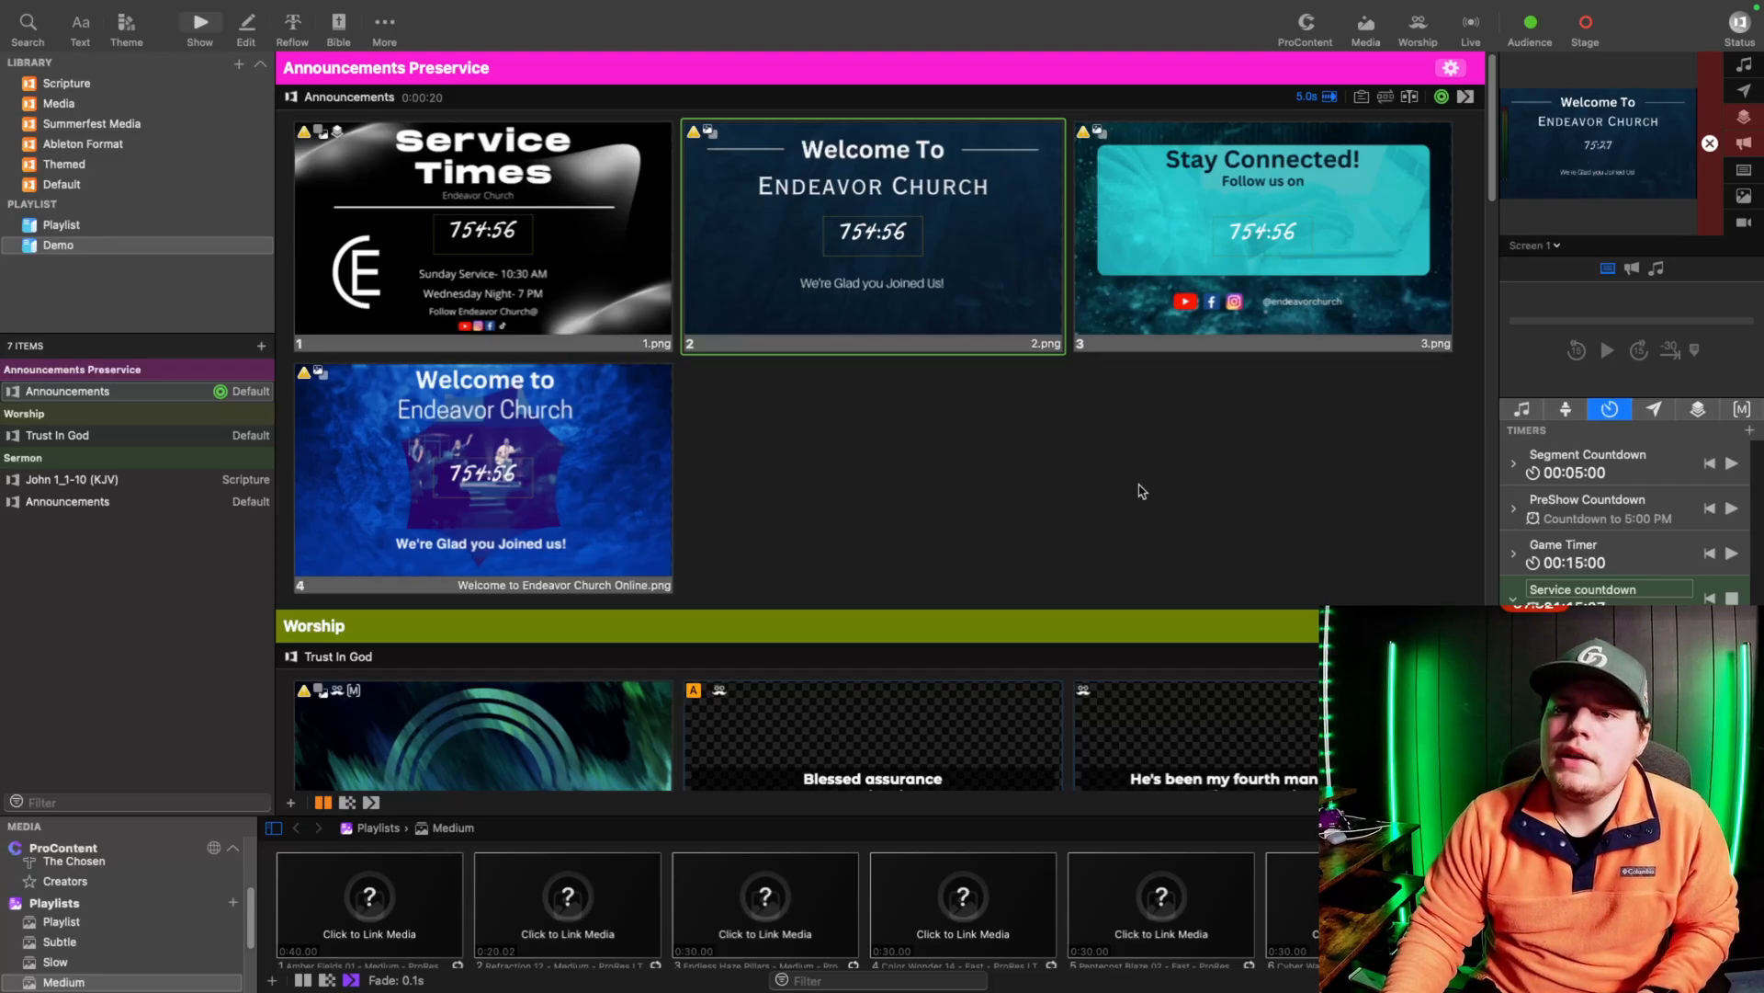
Step: Check the destination options of the Announcements presentation, leaving Announcements selected
mouse_move(360, 3)
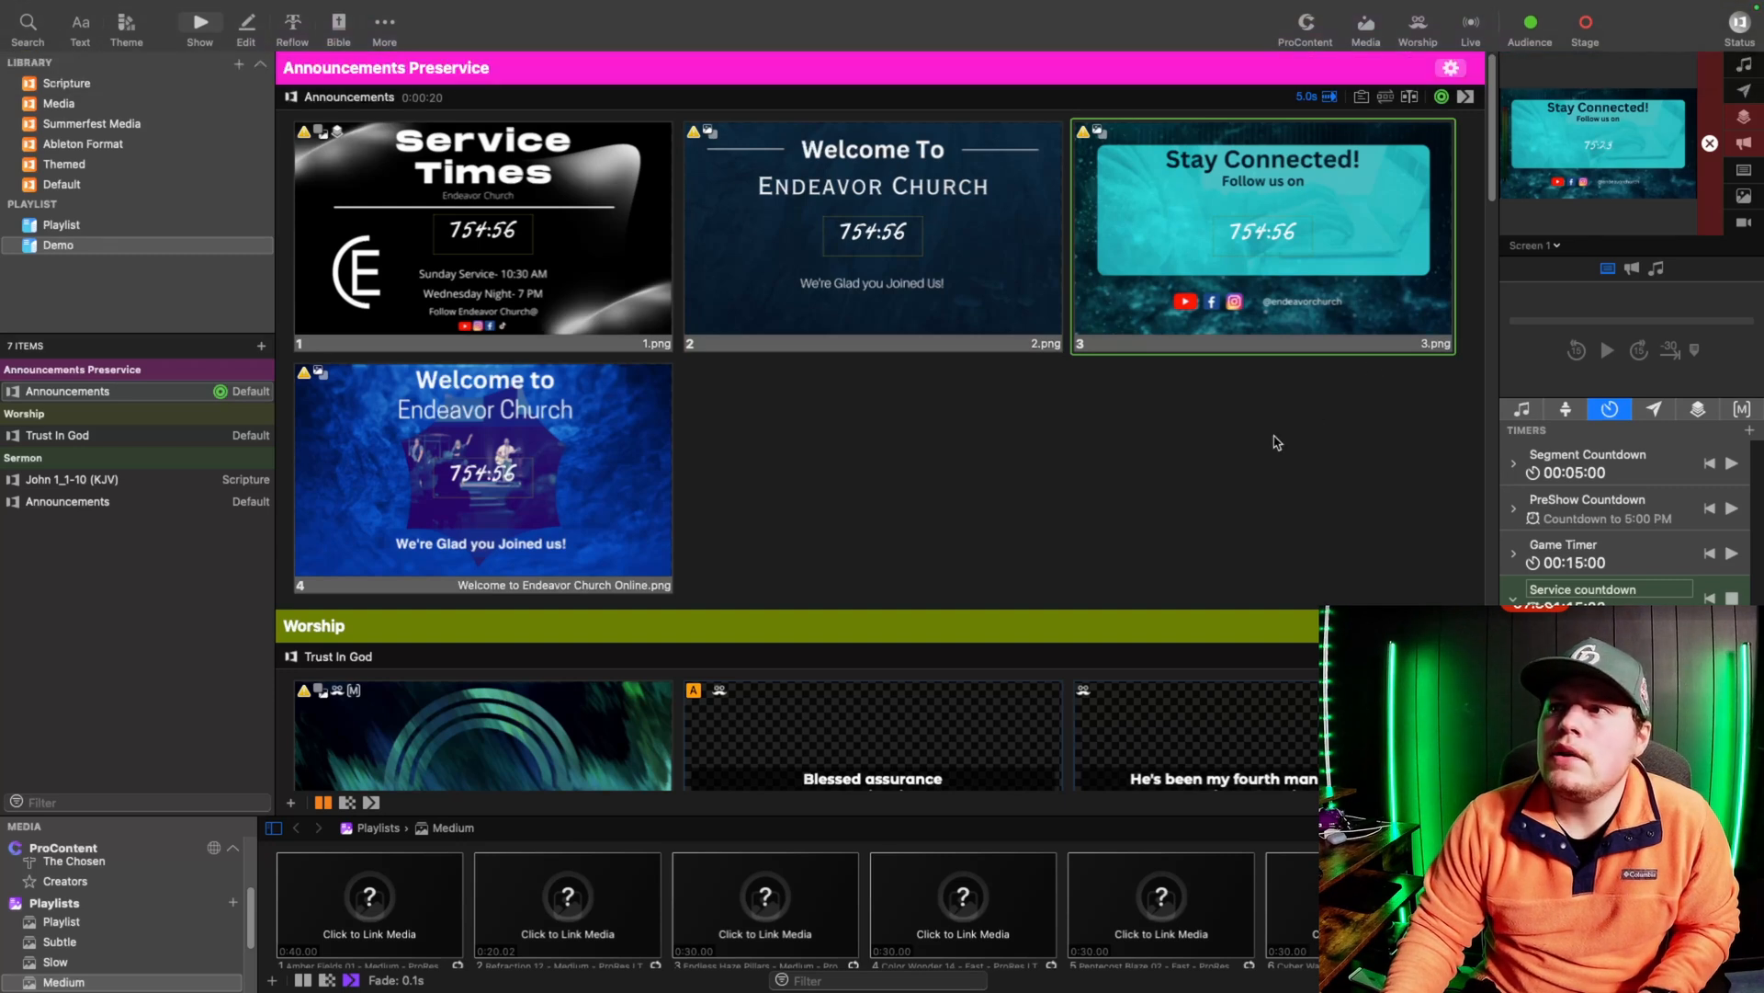
click(1441, 98)
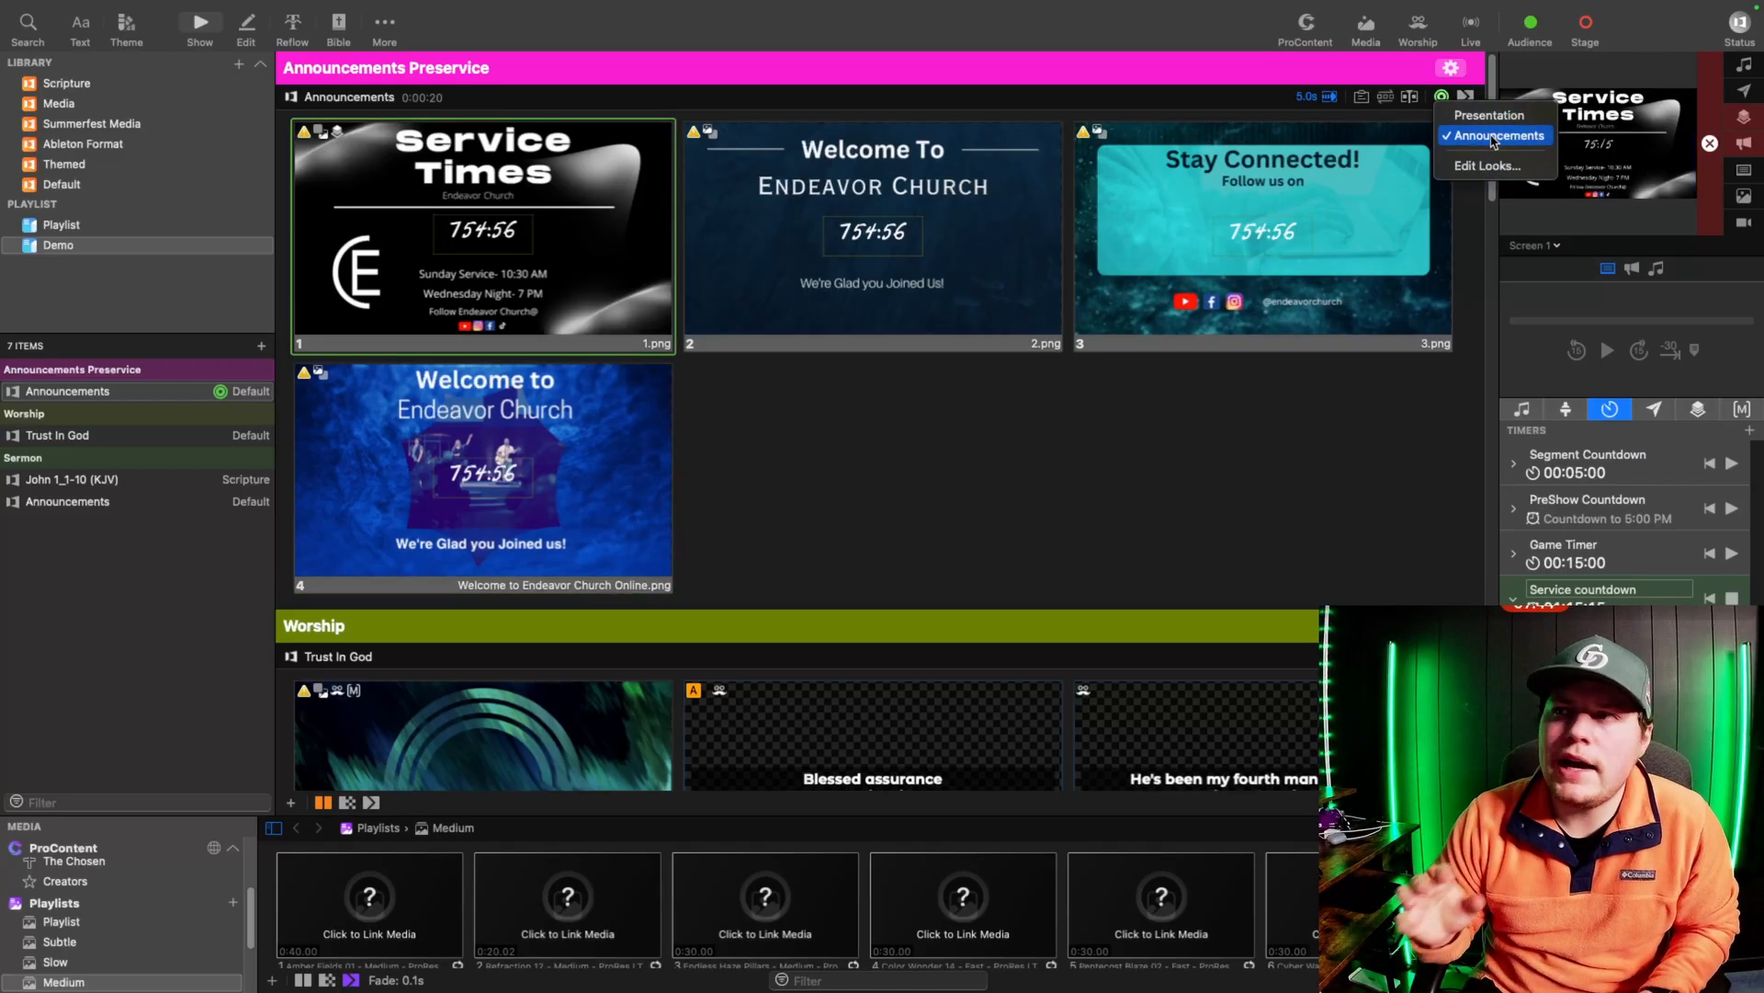
click(689, 42)
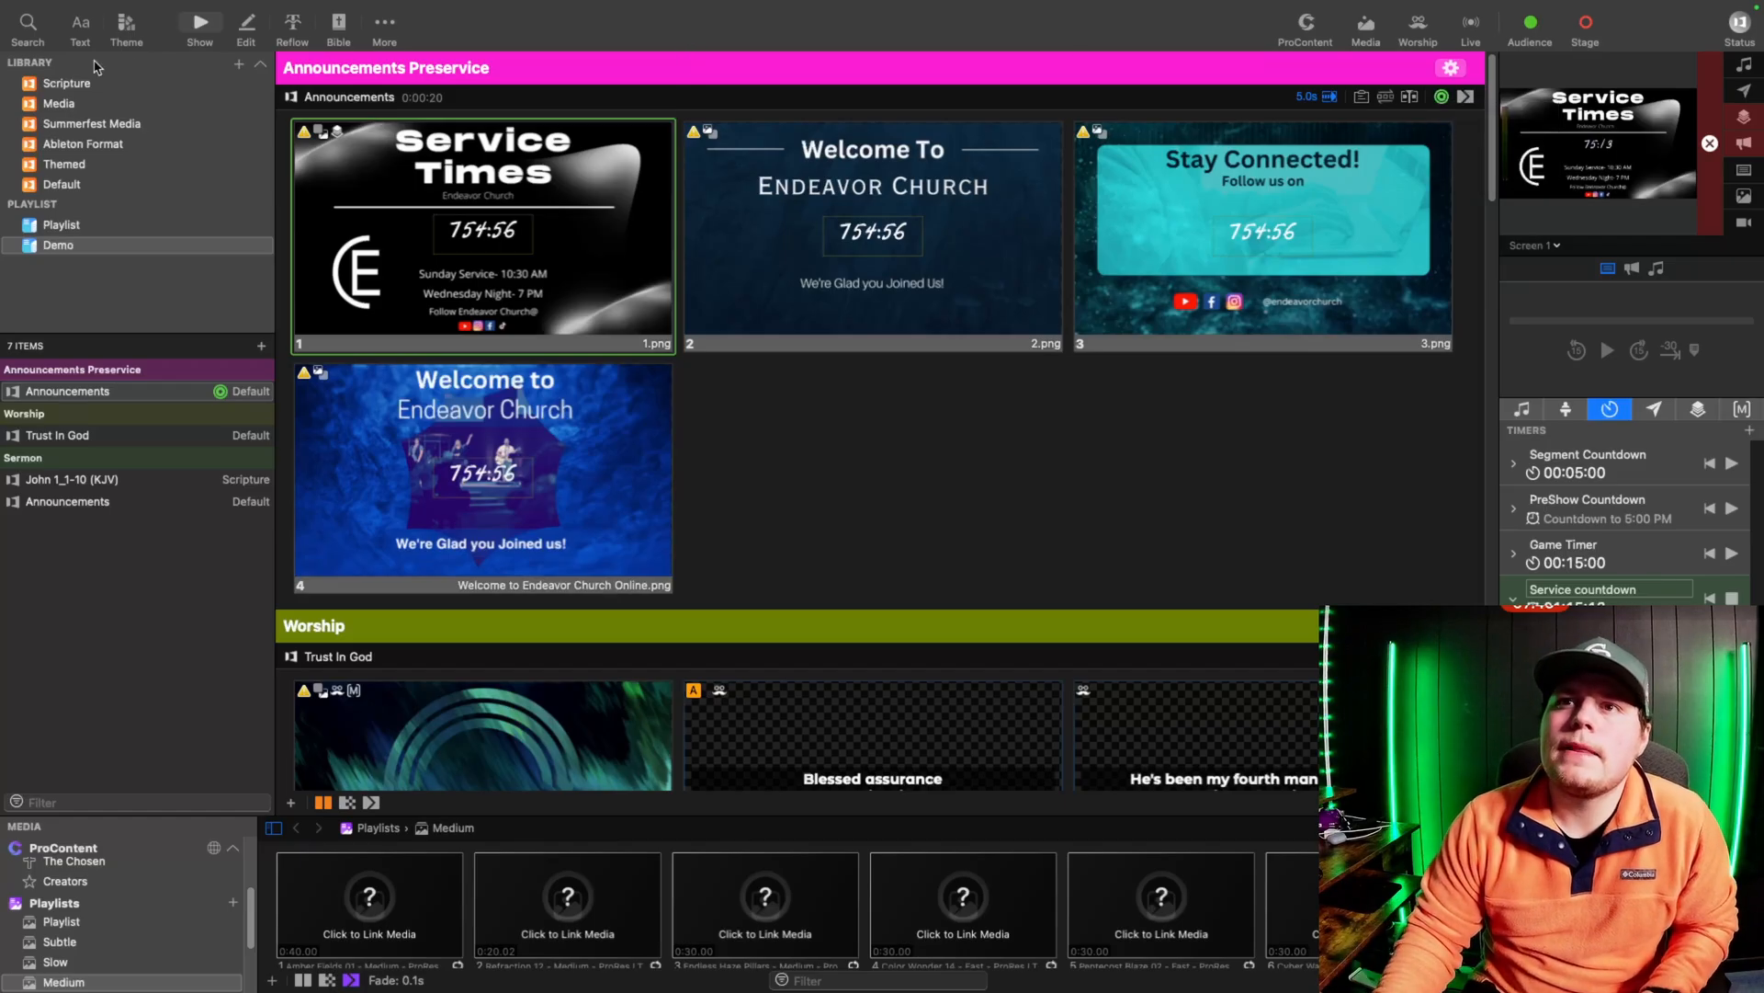
Step: Open the audience Looks editor, add a new look preset and name it Preservice
mouse_move(228, 8)
click(392, 10)
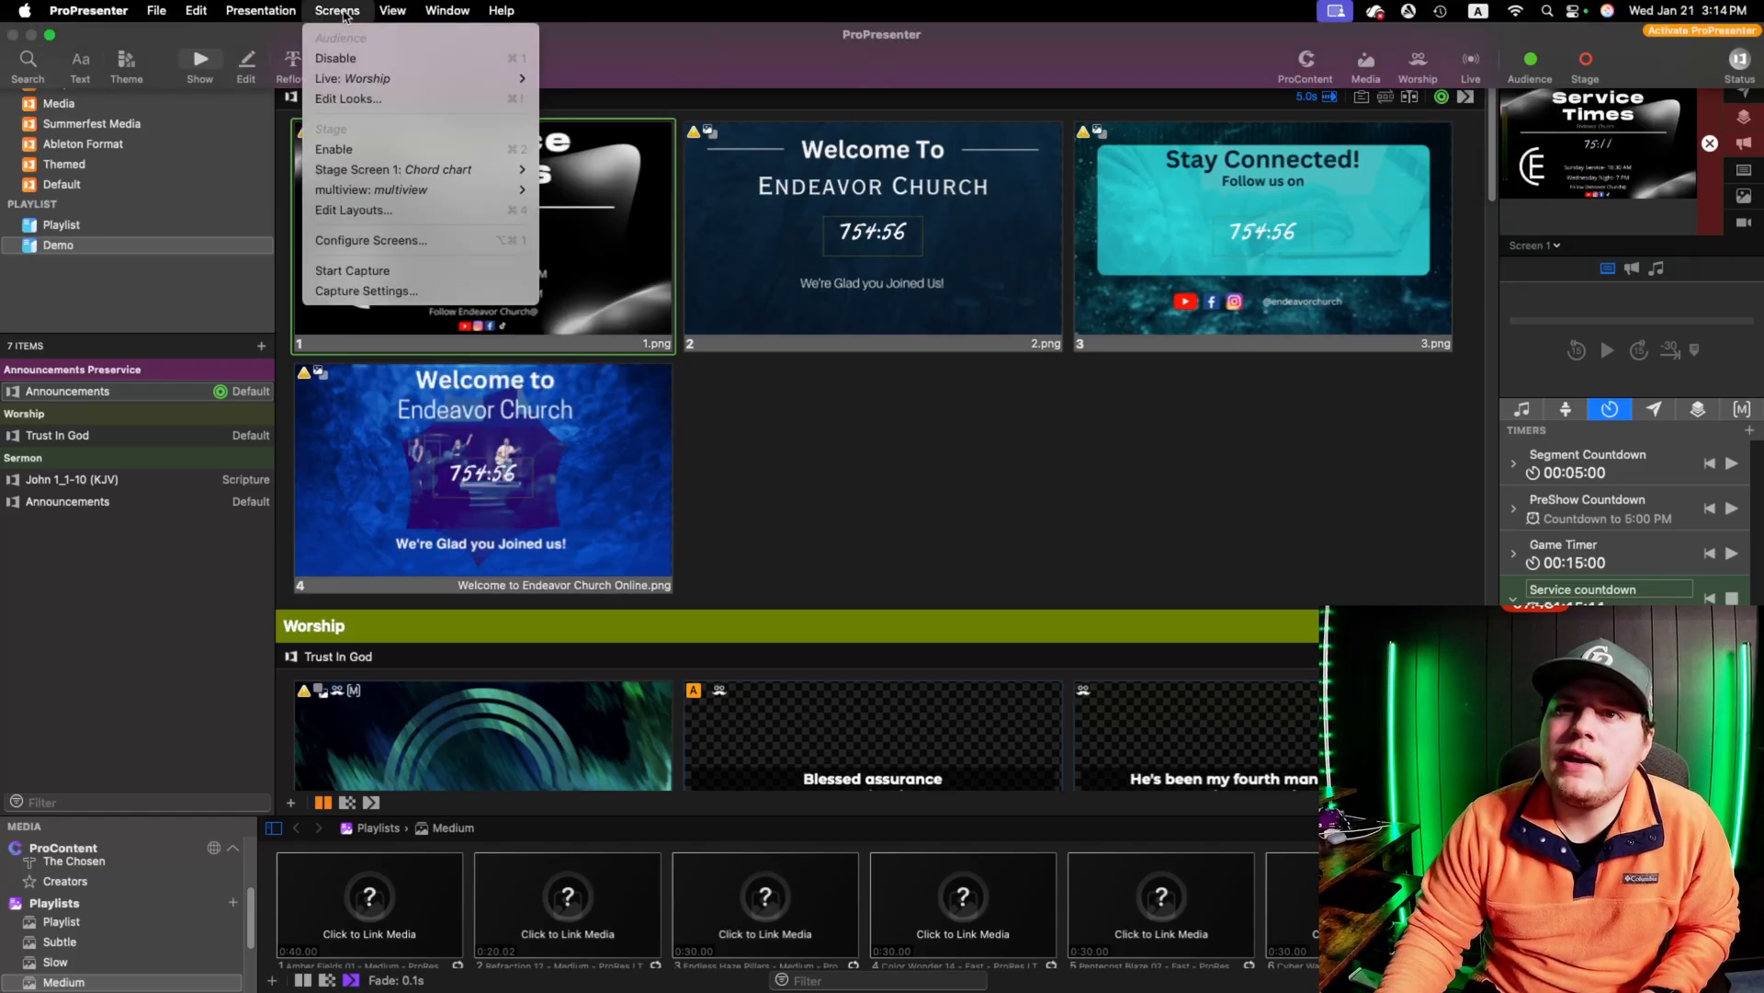
click(357, 99)
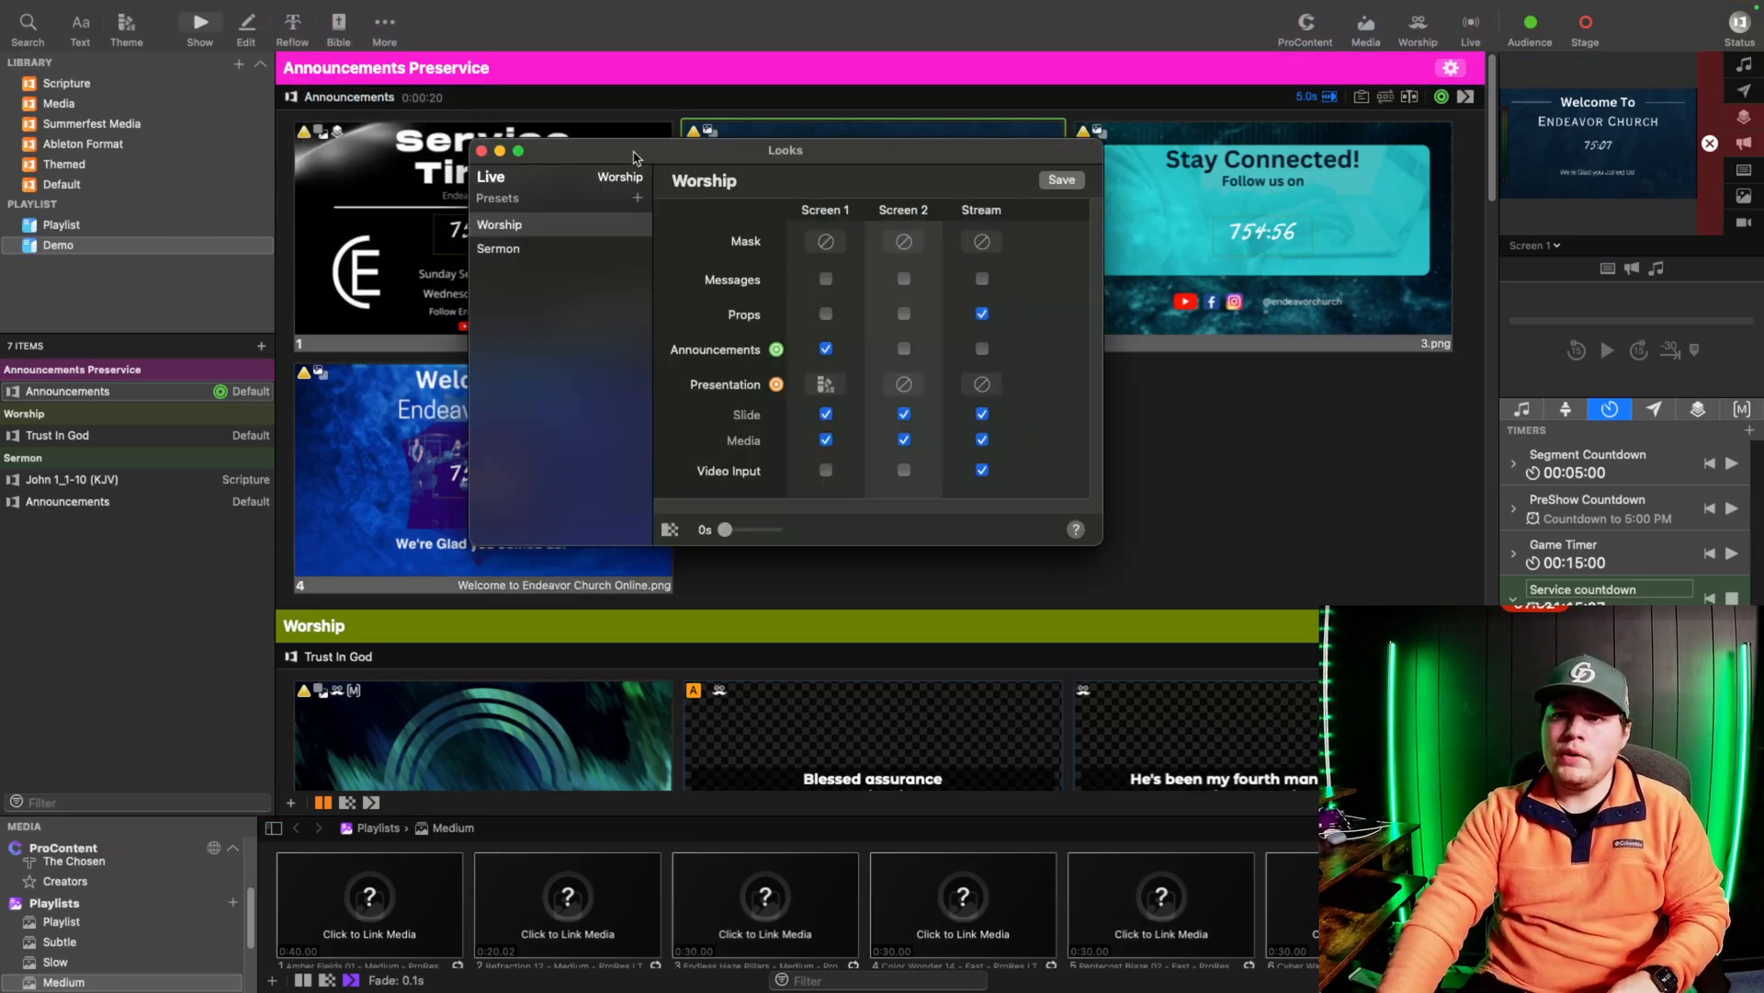
click(638, 199)
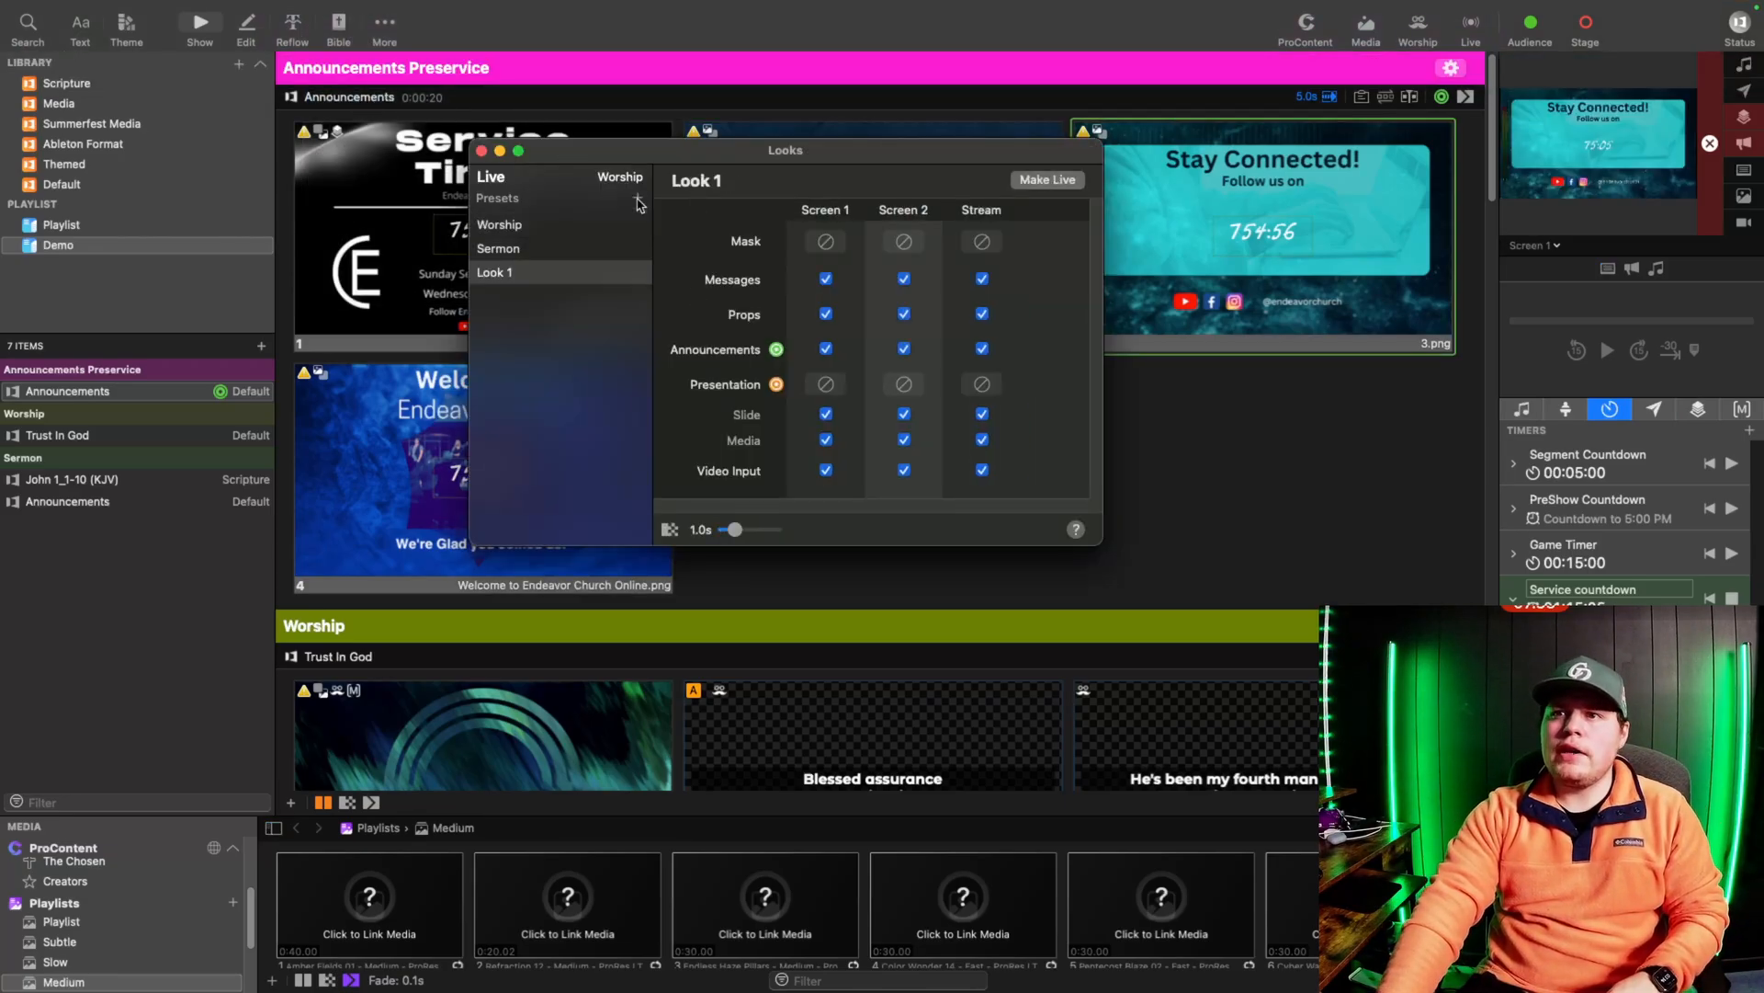
double_click(497, 279)
right_click(527, 271)
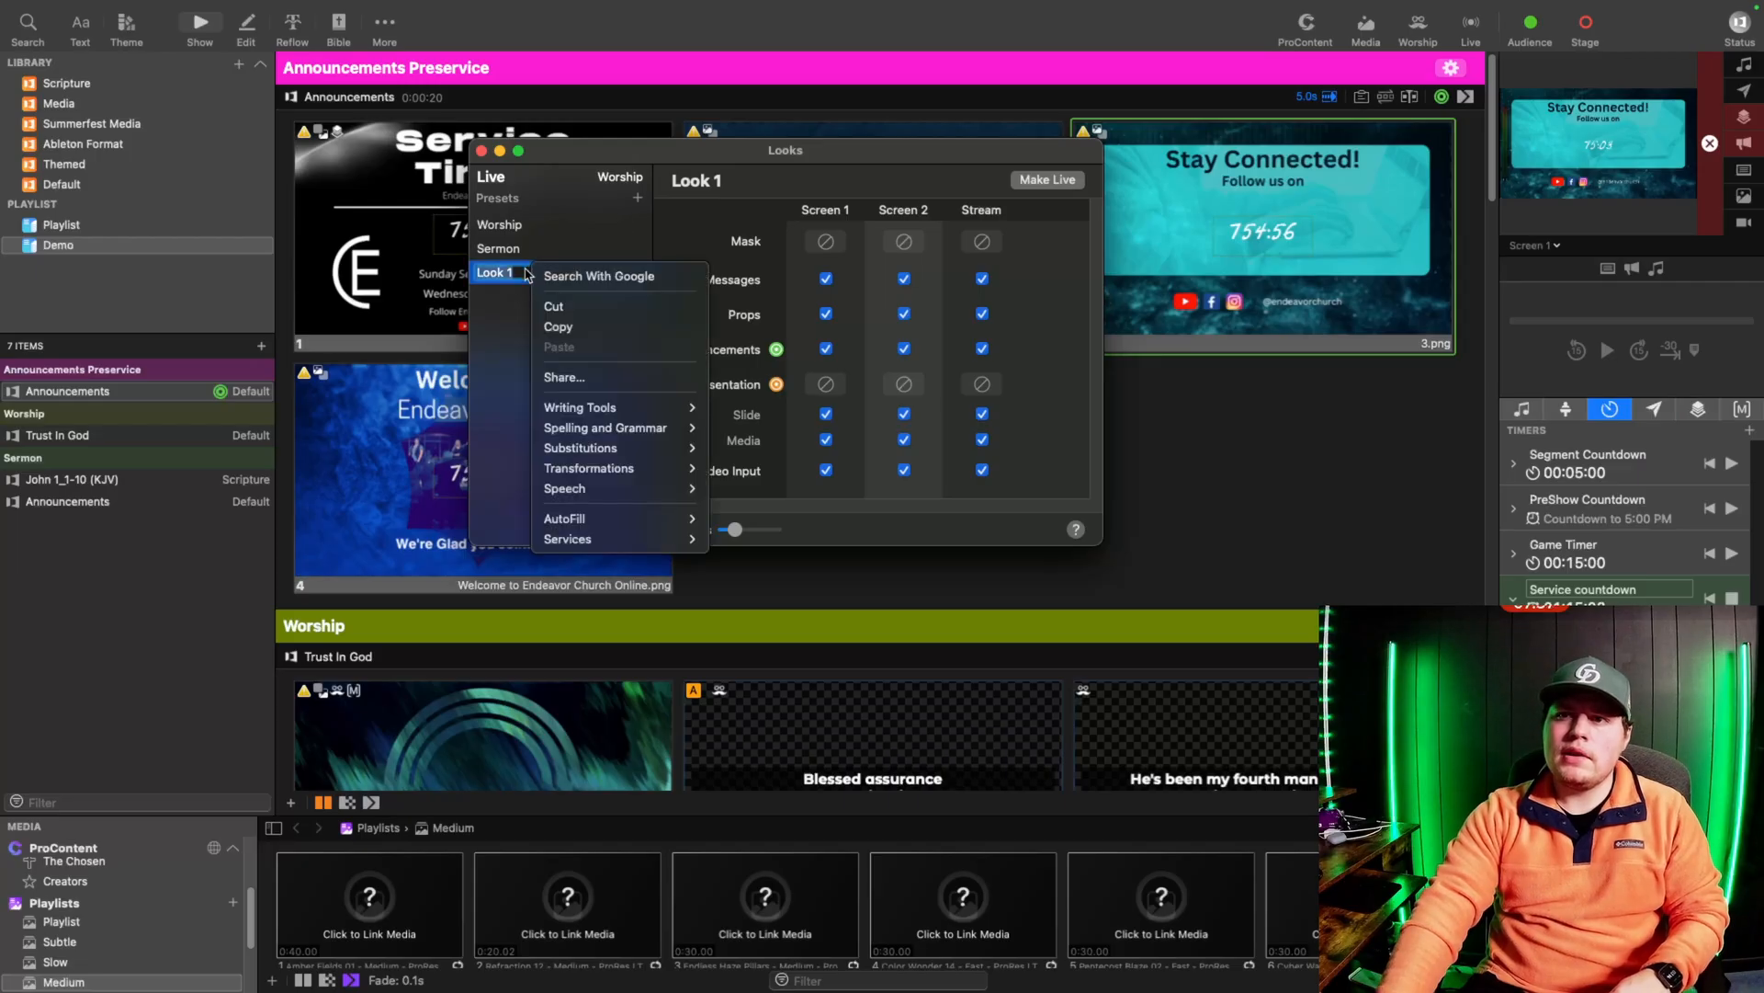
click(521, 272)
key(BackSpace)
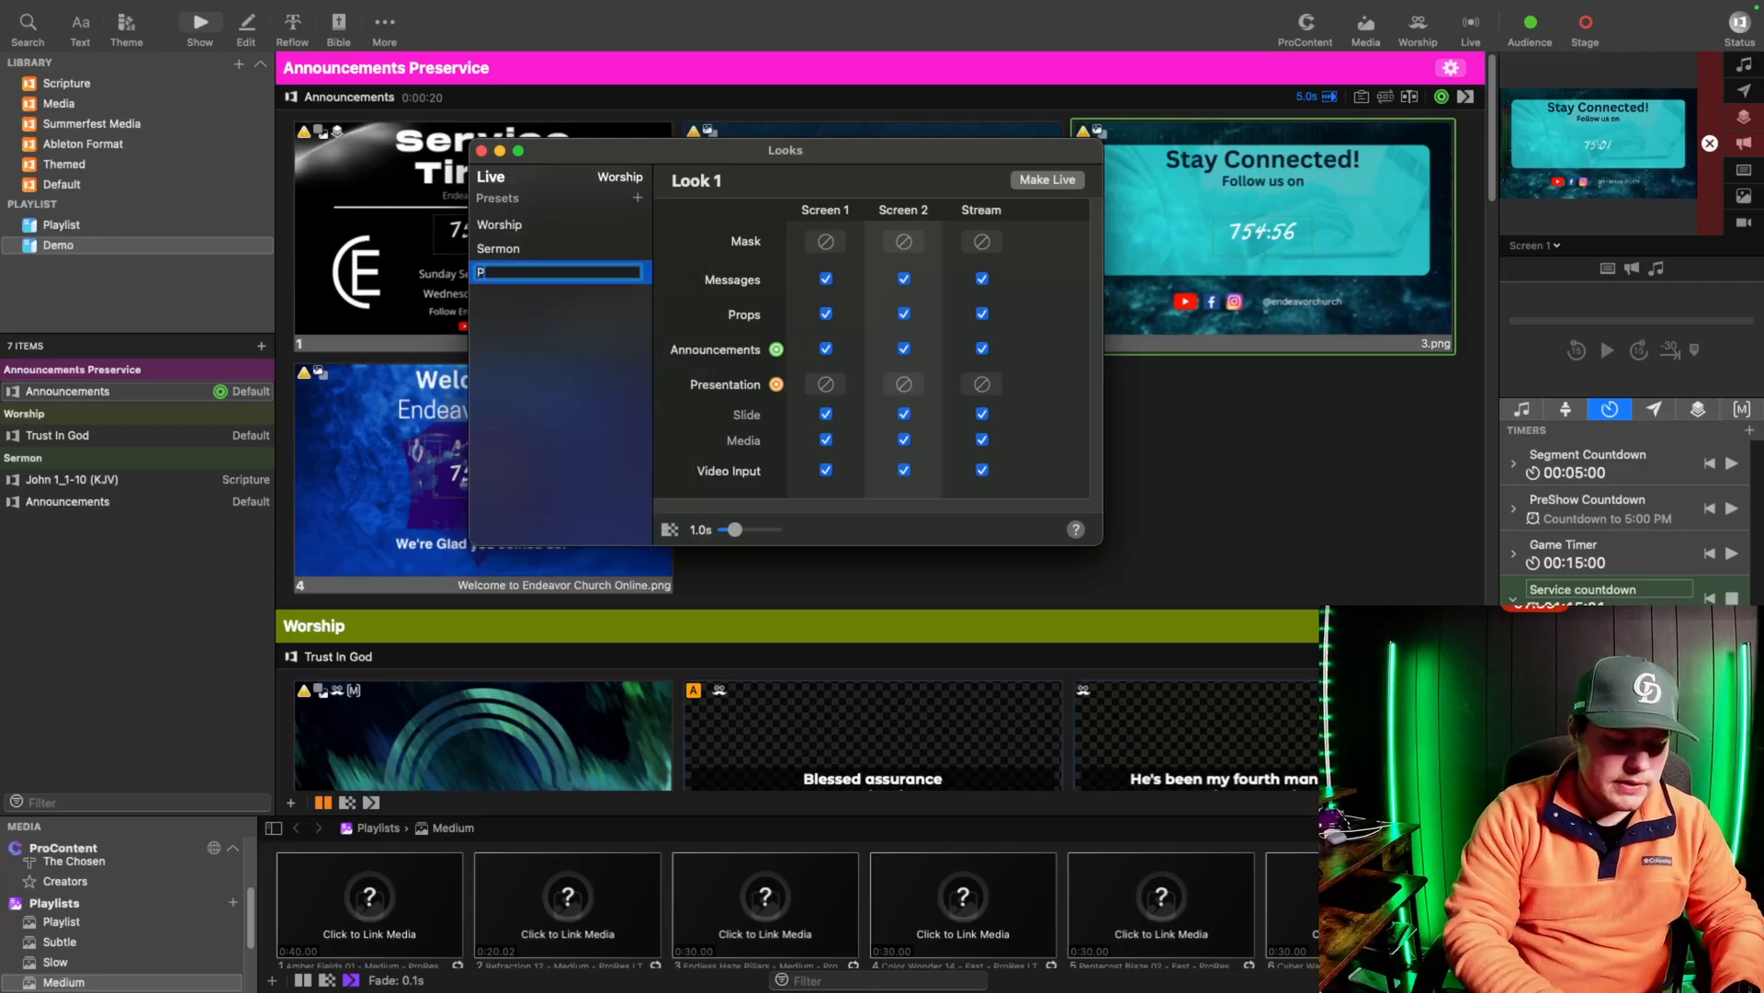
text(Preservice)
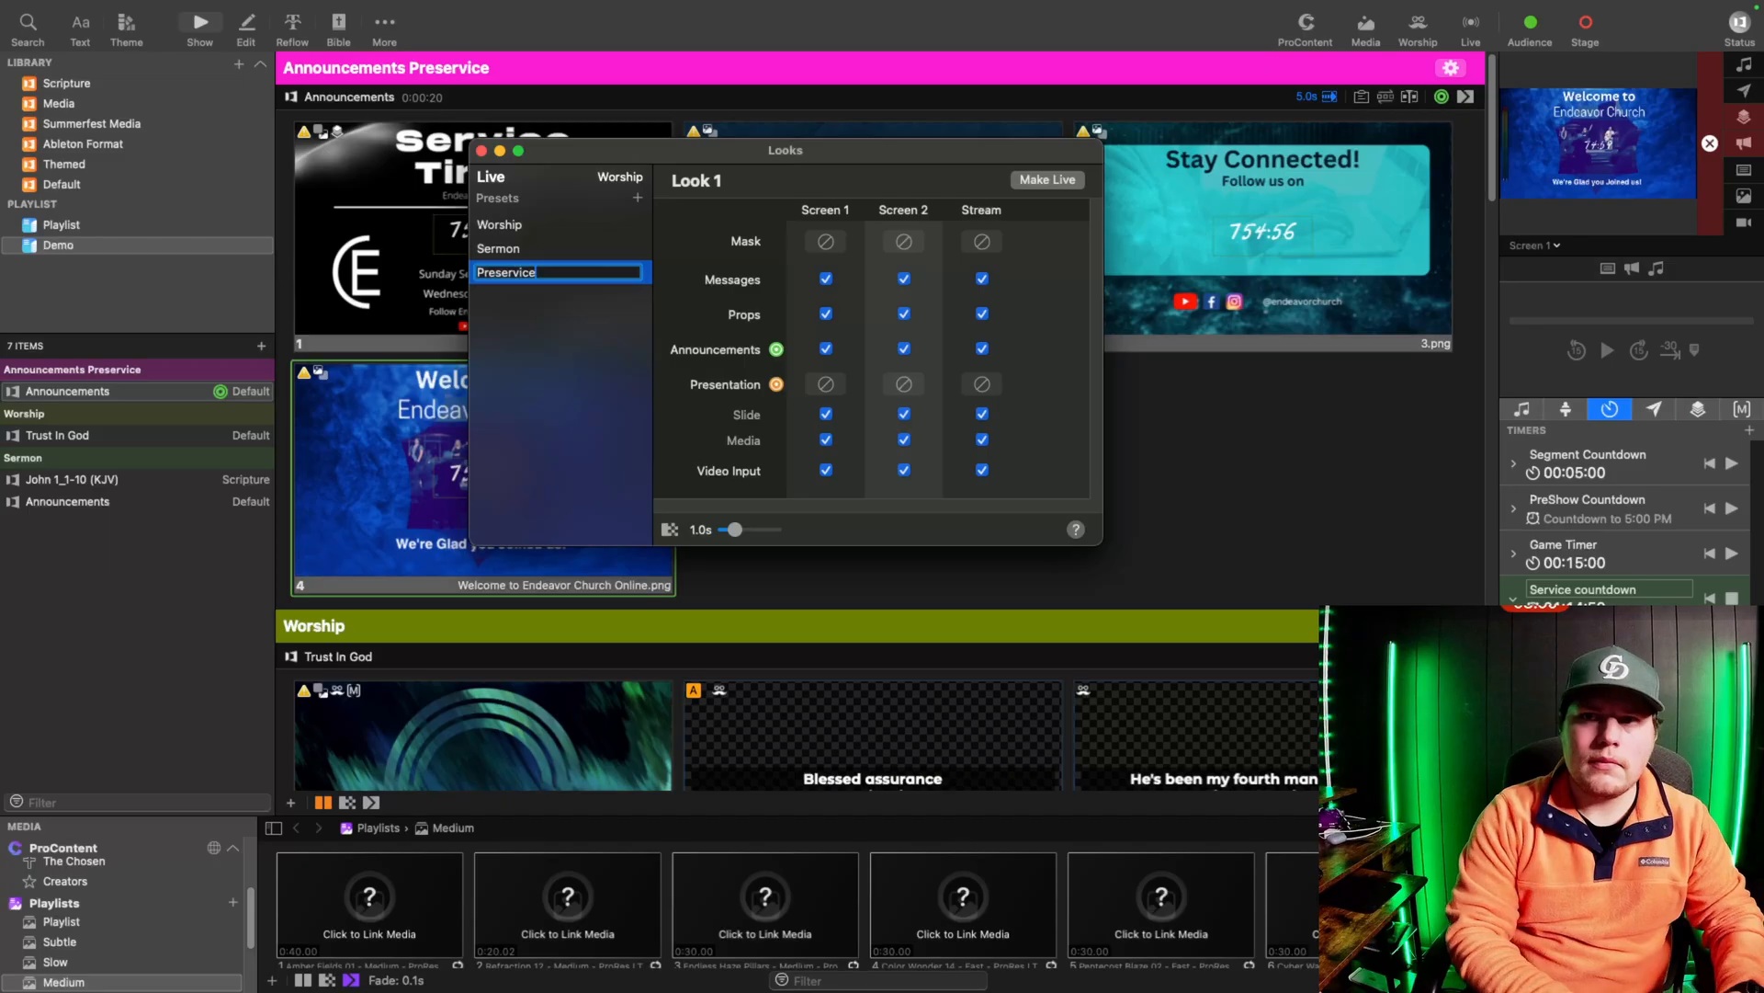
key(Return)
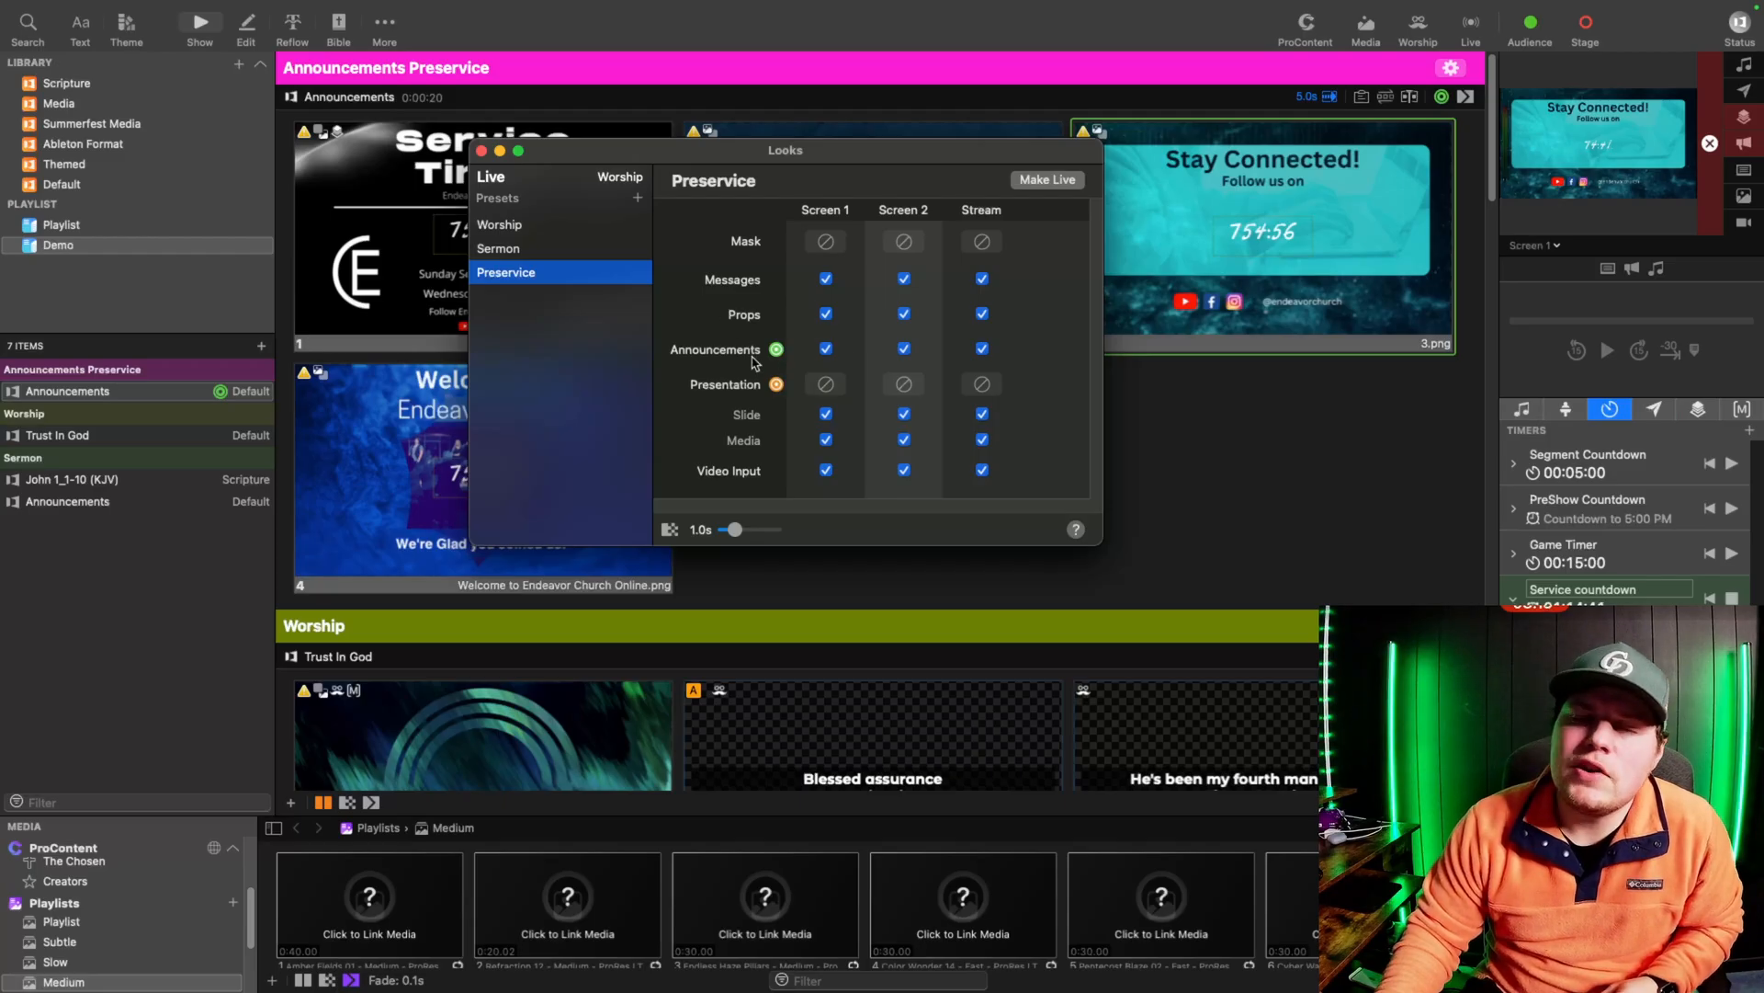
Step: Compare the Worship and Sermon looks, then turn off Announcements on Screen 1 in the Sermon look and make it live
click(572, 228)
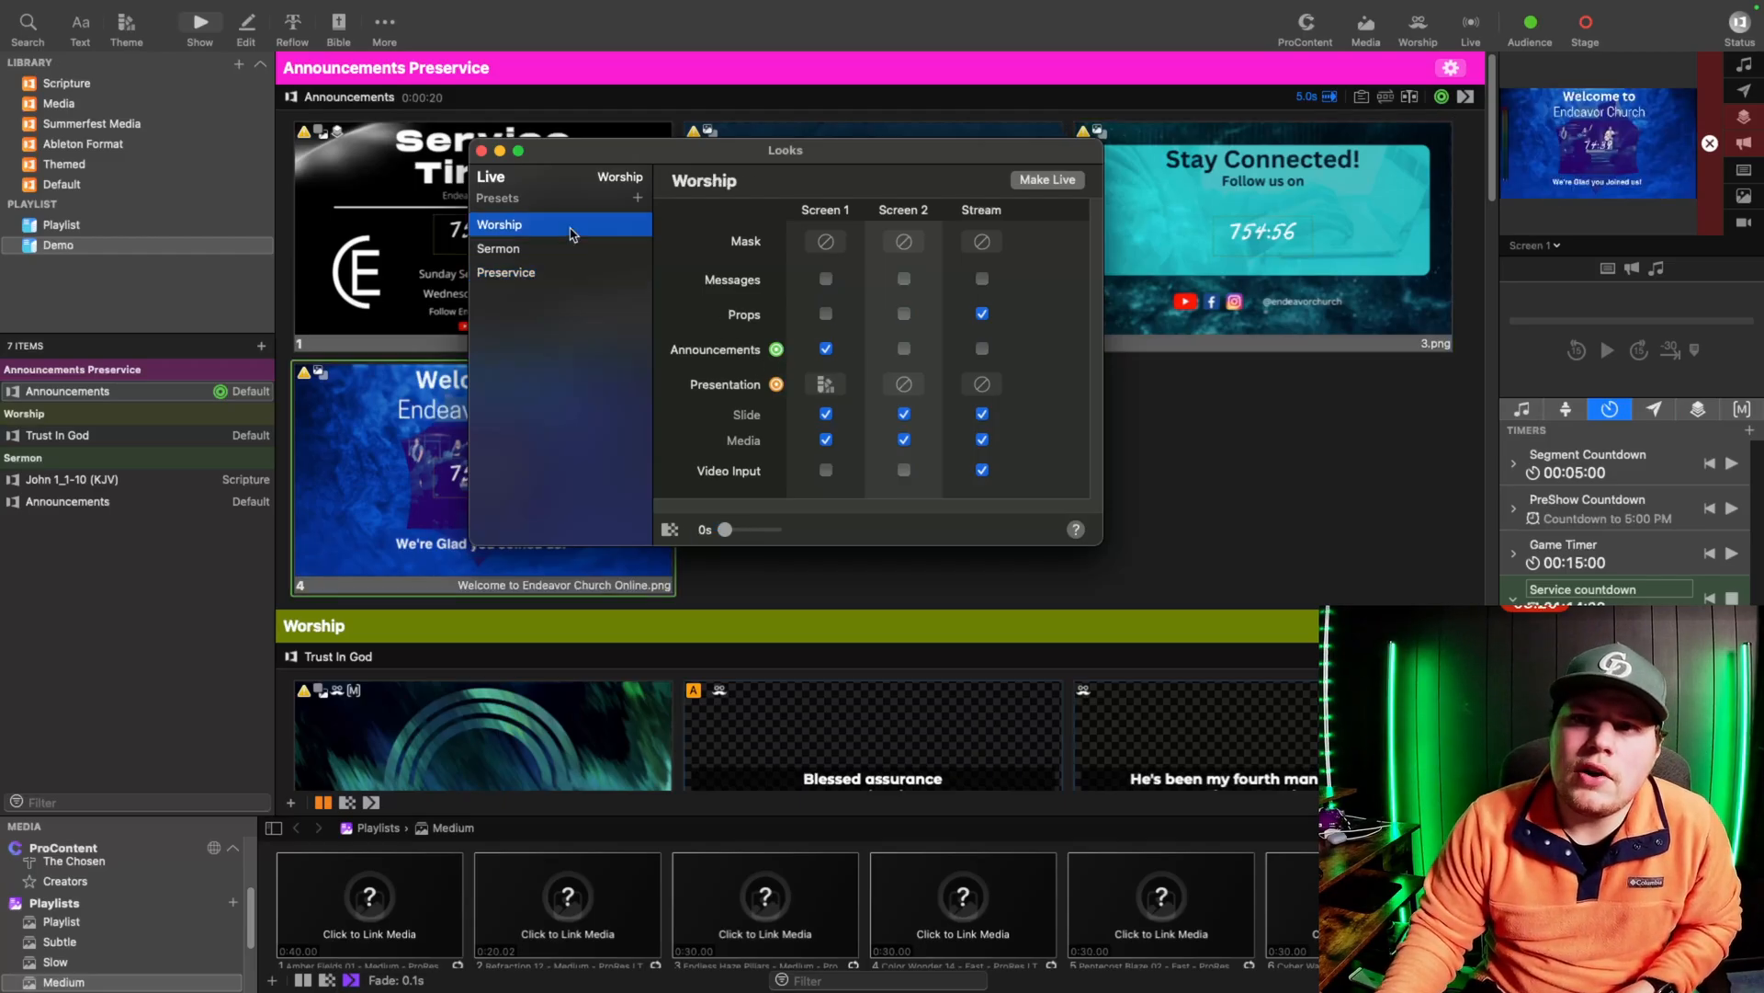
click(576, 250)
click(578, 230)
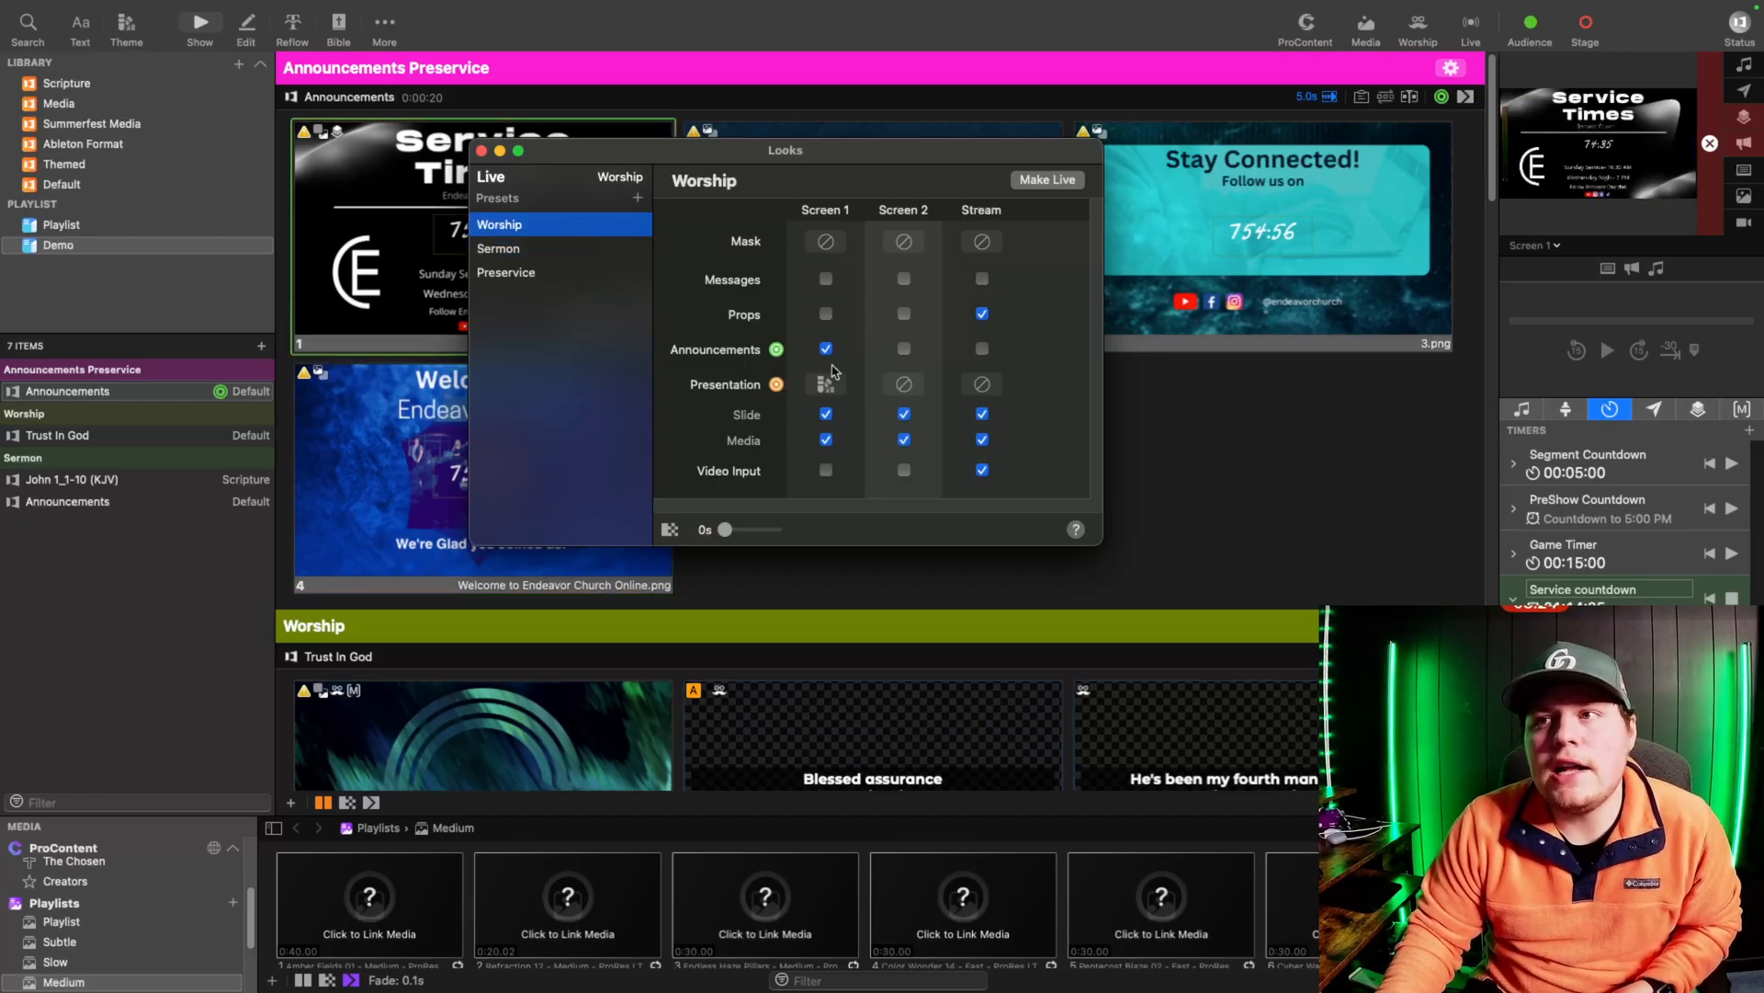
click(610, 250)
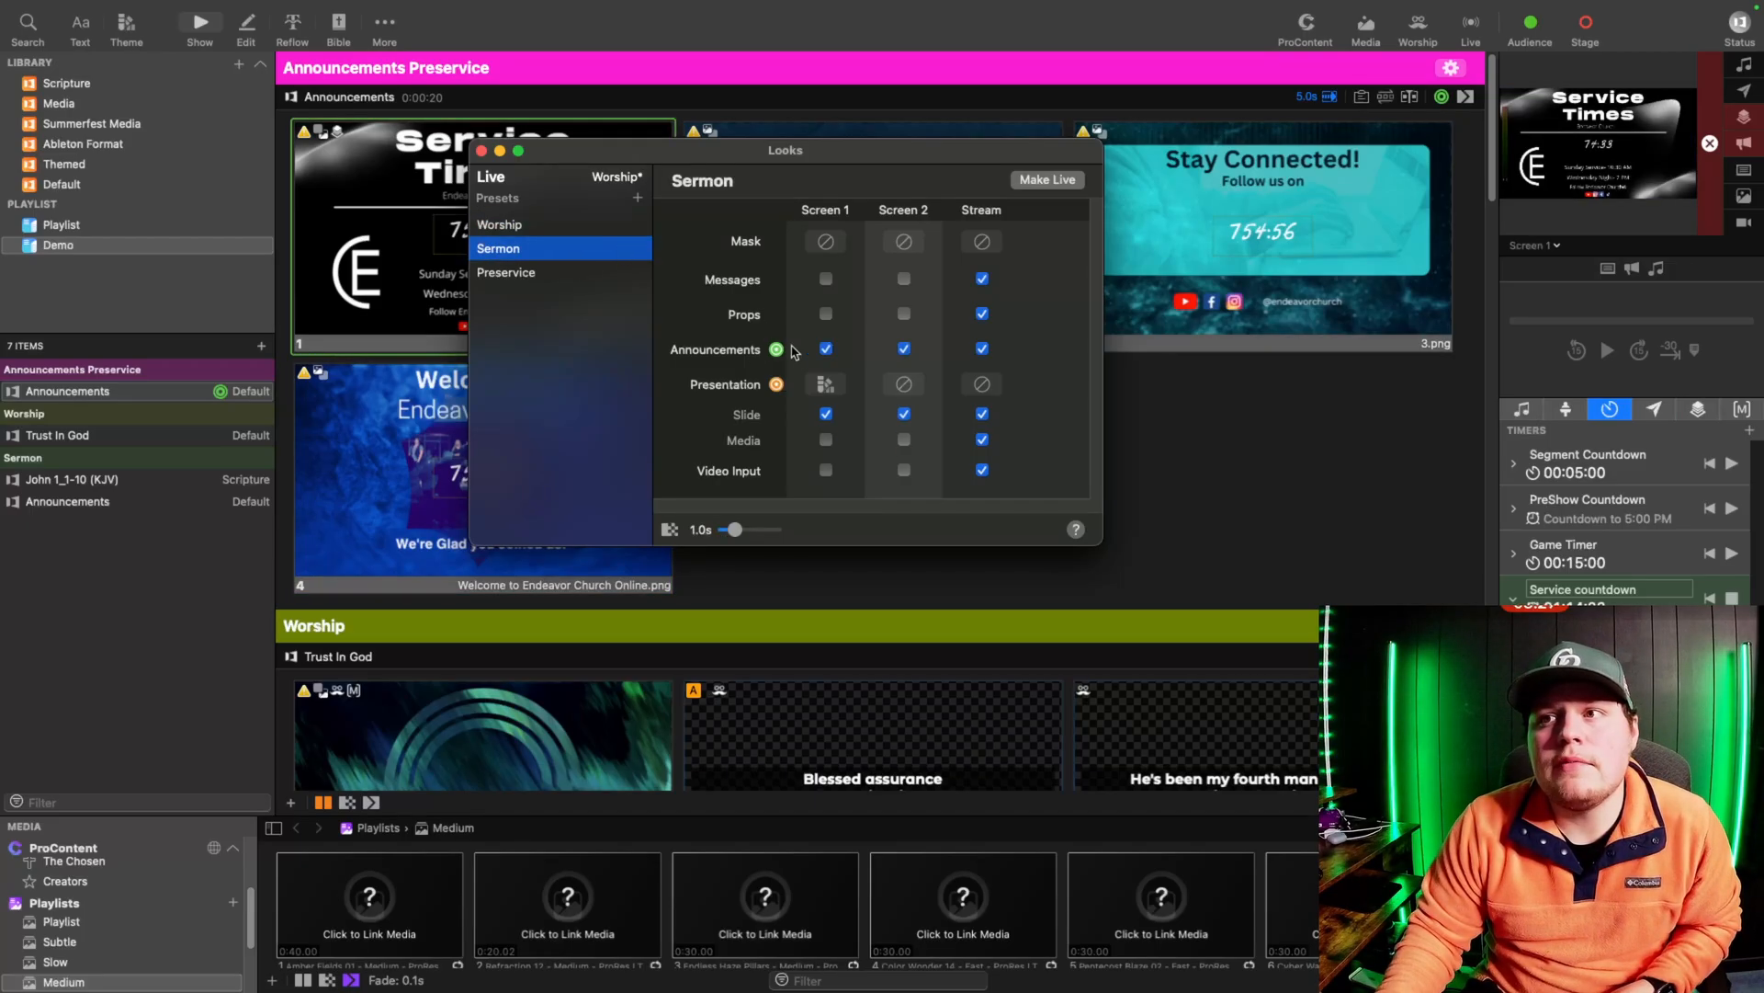
click(827, 349)
double_click(560, 227)
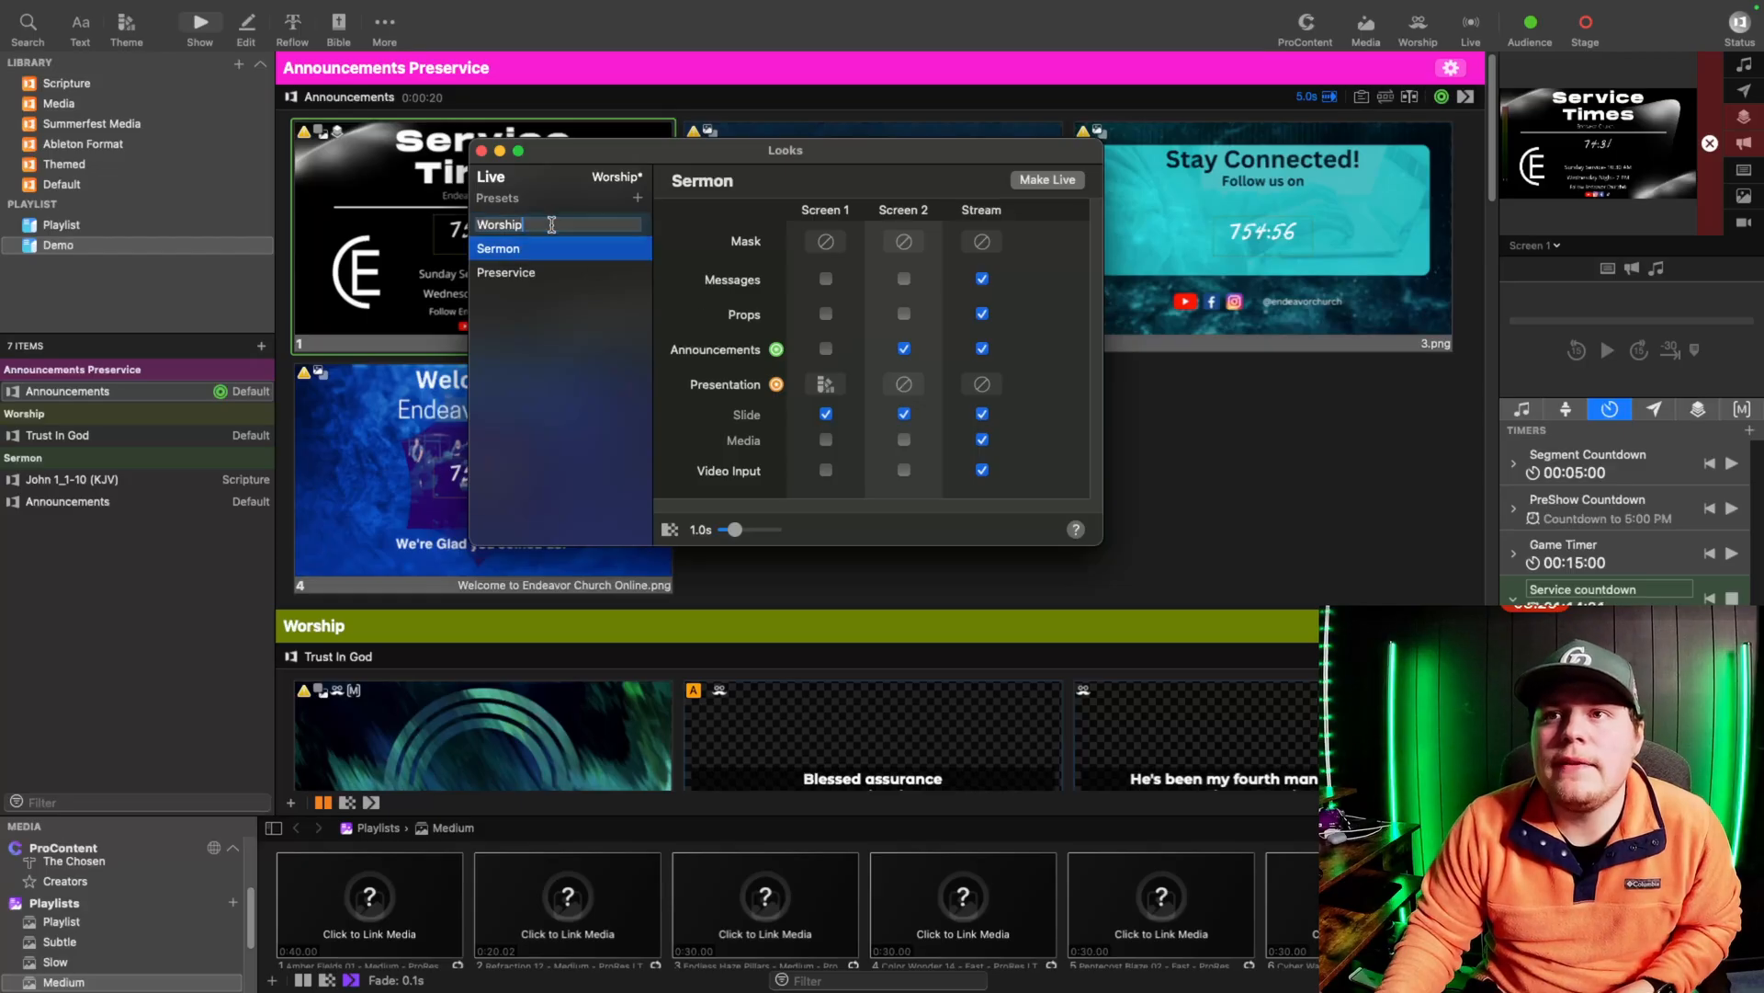
click(1047, 179)
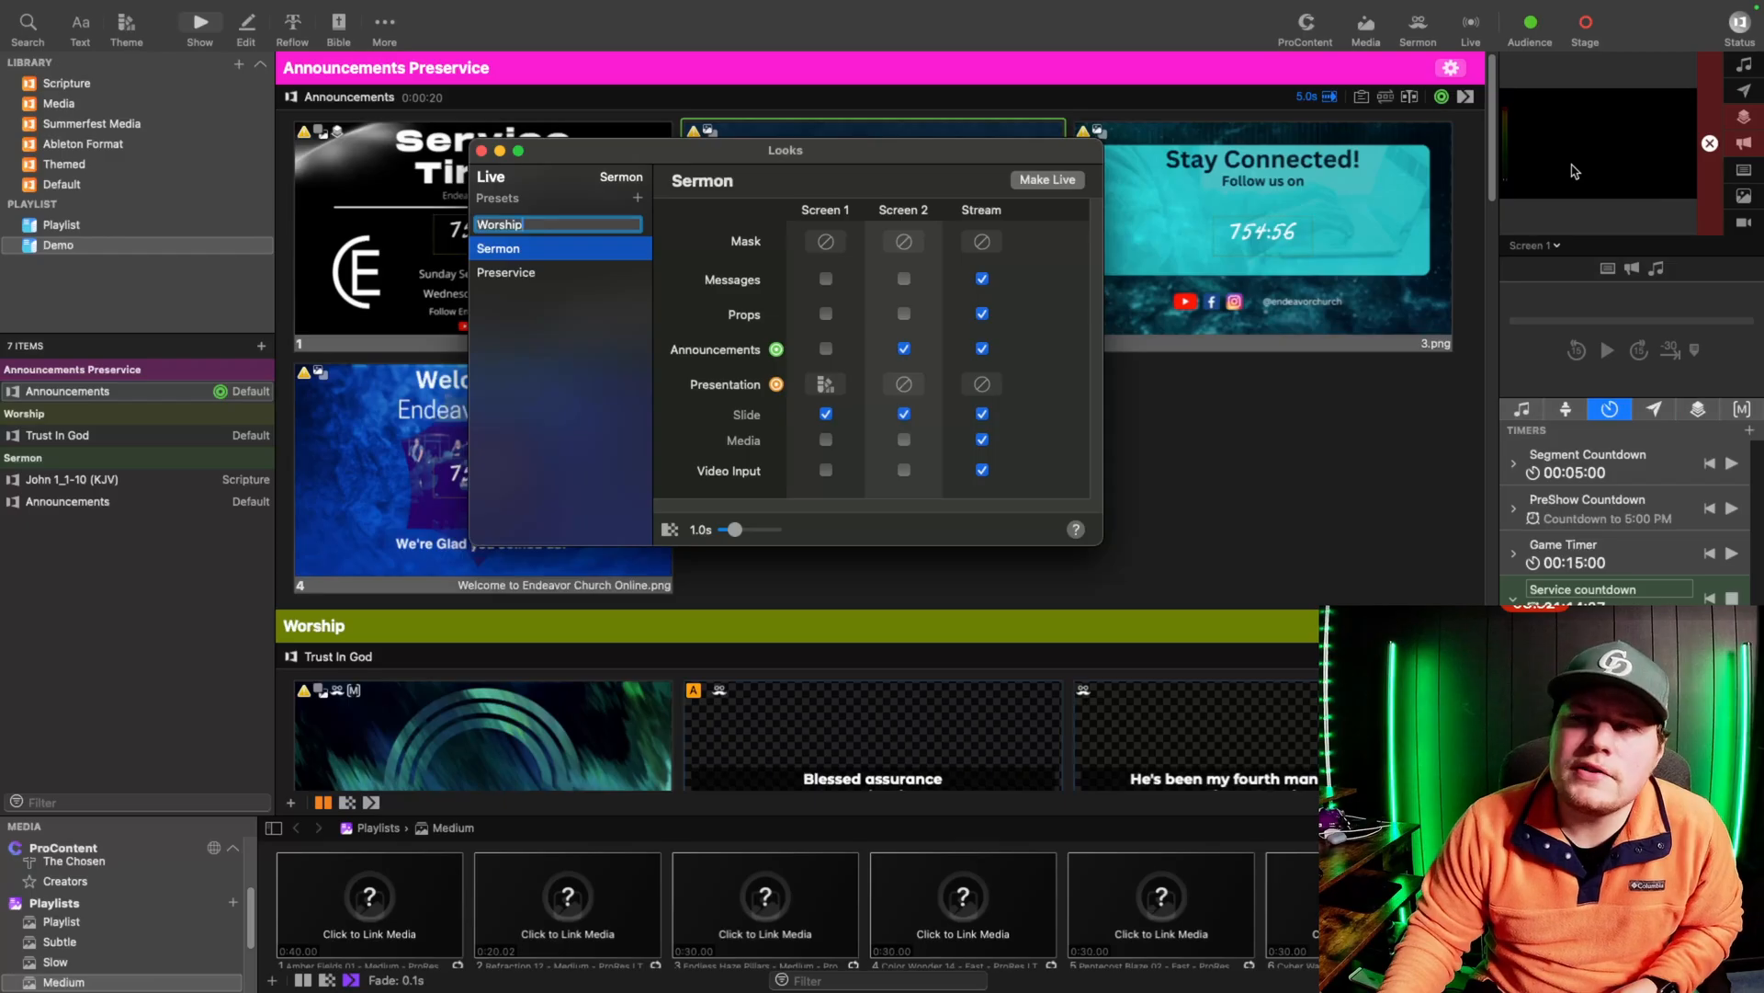
Step: Make the Preservice look live and turn off every layer except Announcements on Screen 1 and Screen 2
click(517, 274)
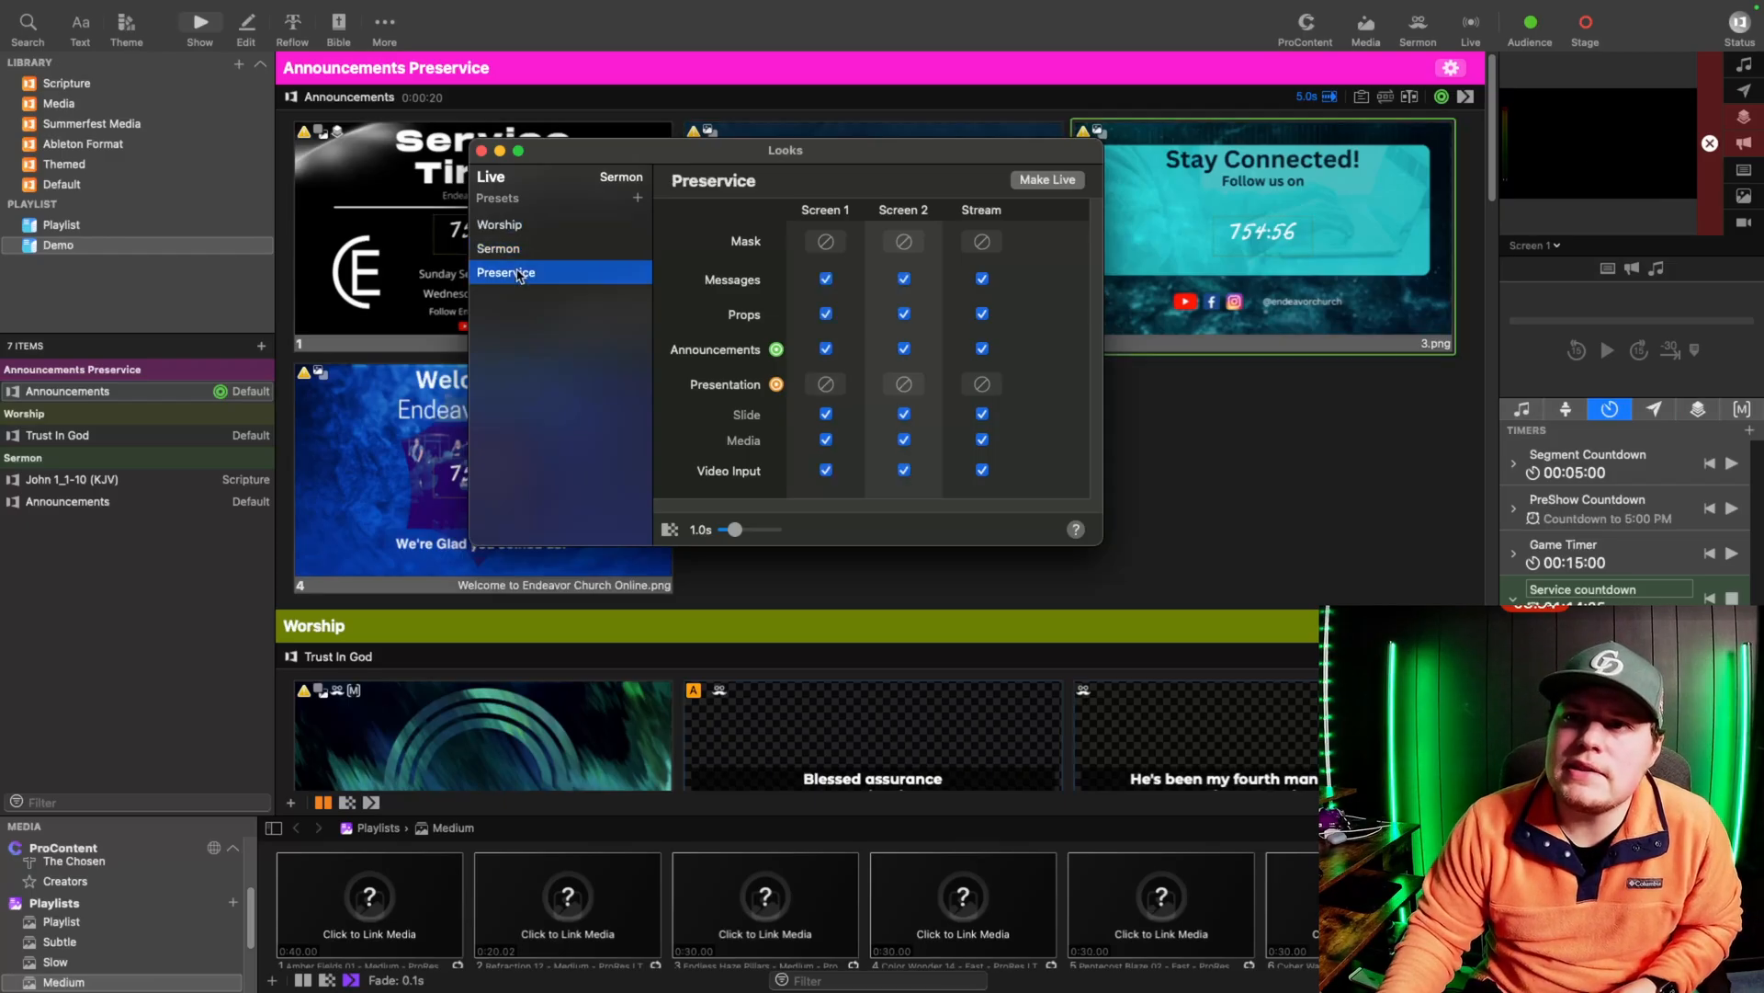
click(1040, 183)
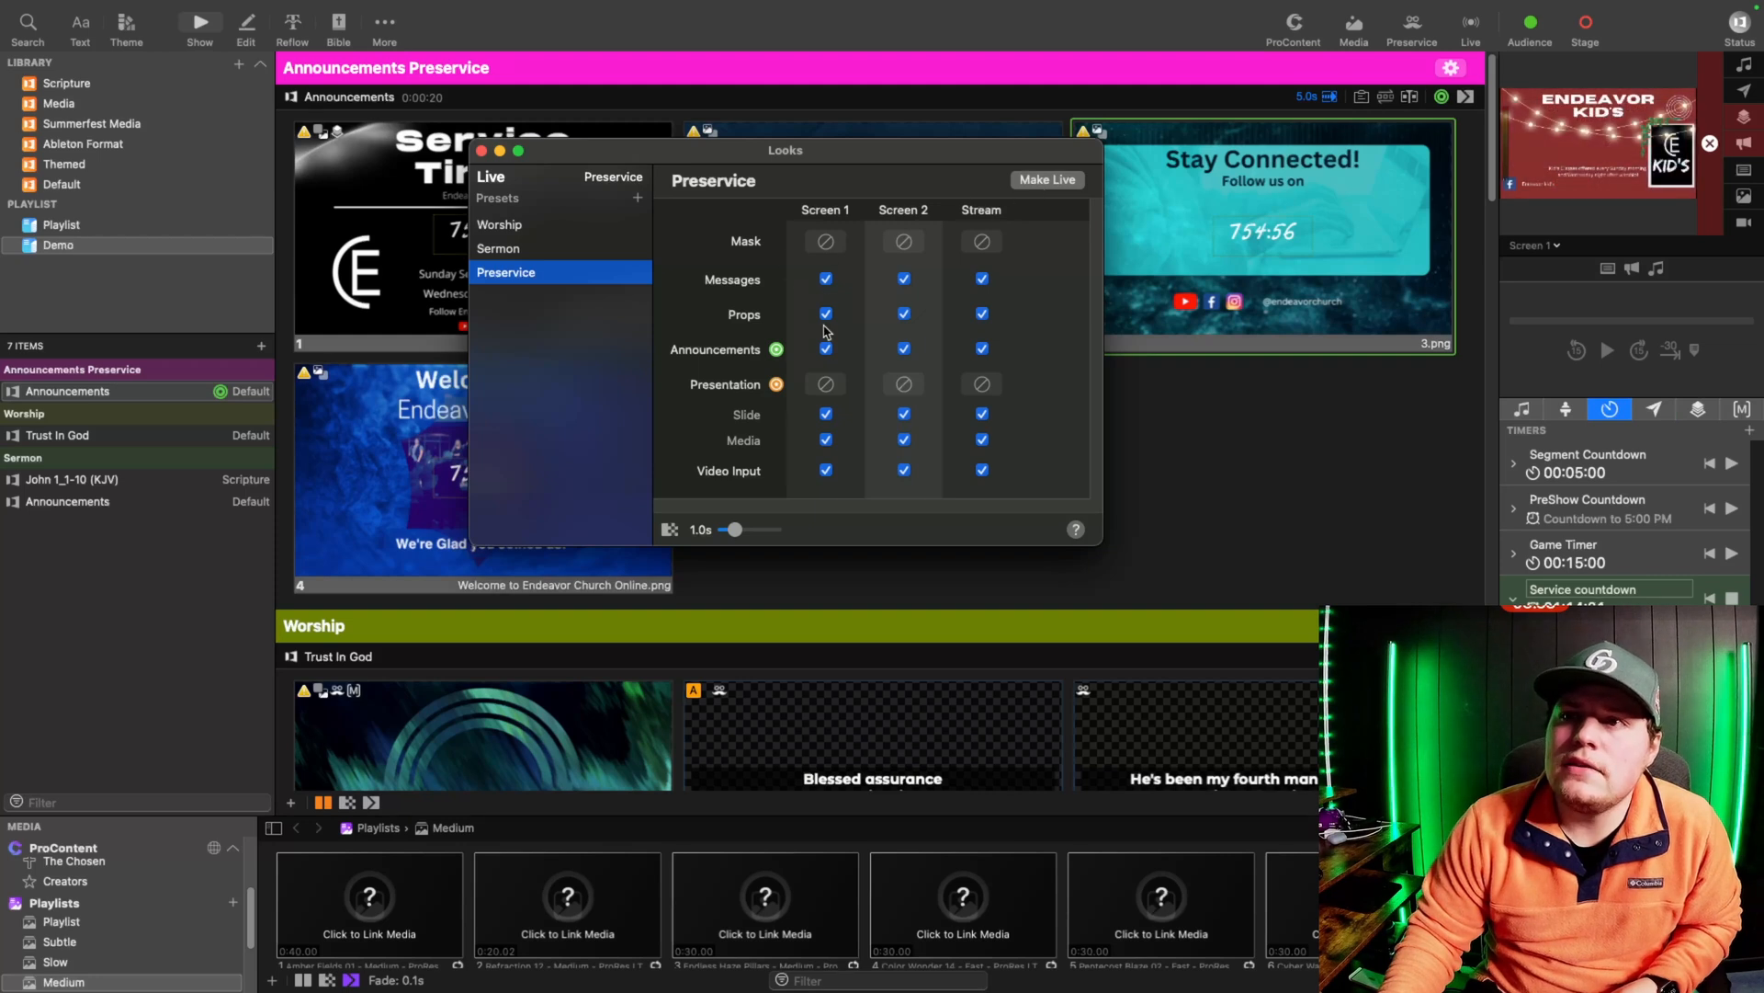
click(826, 279)
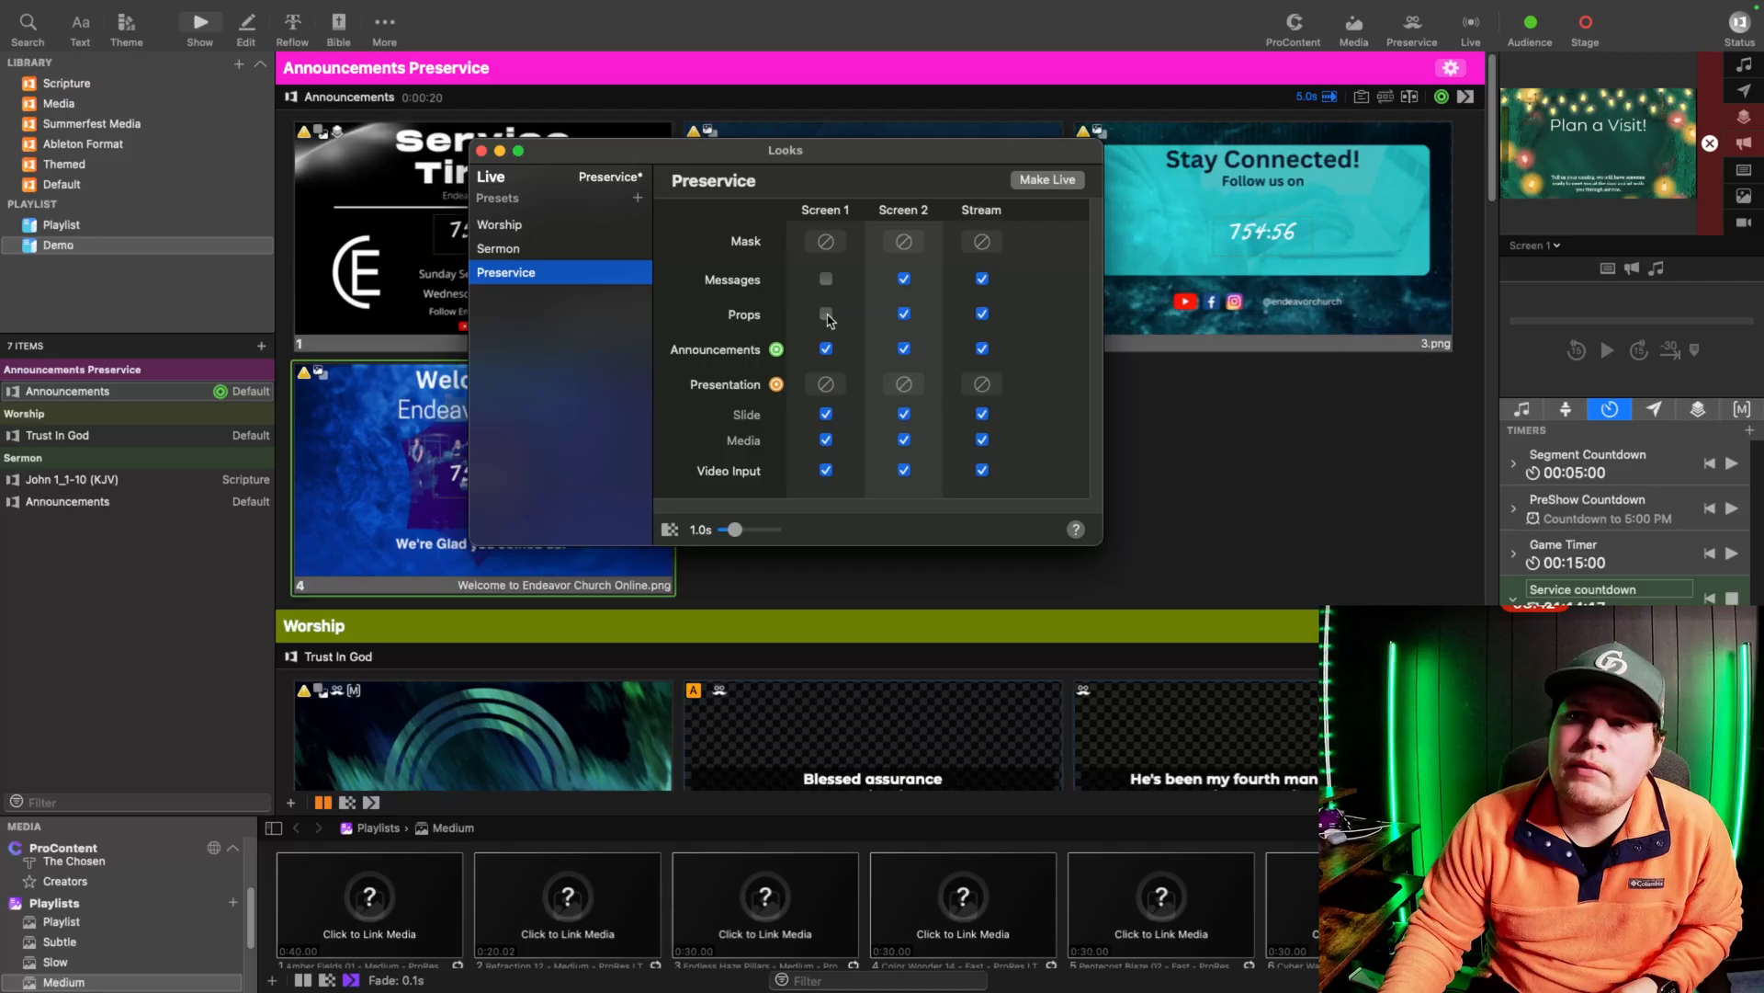
click(906, 314)
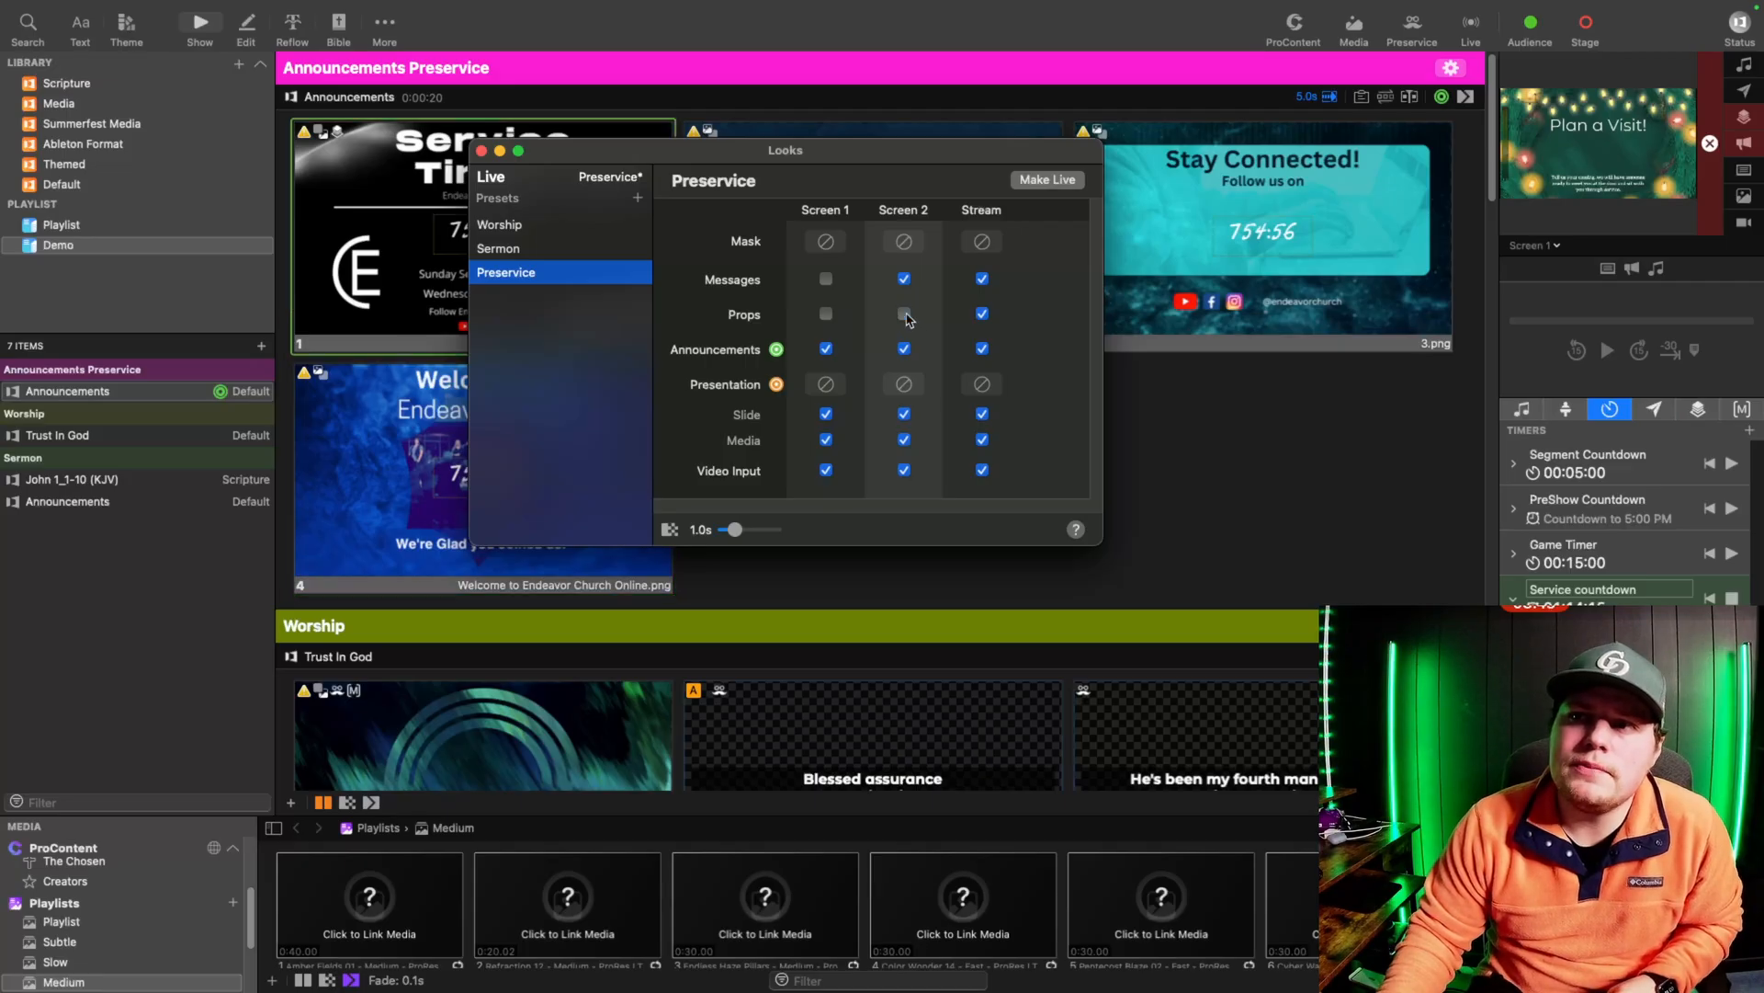
click(826, 414)
click(826, 440)
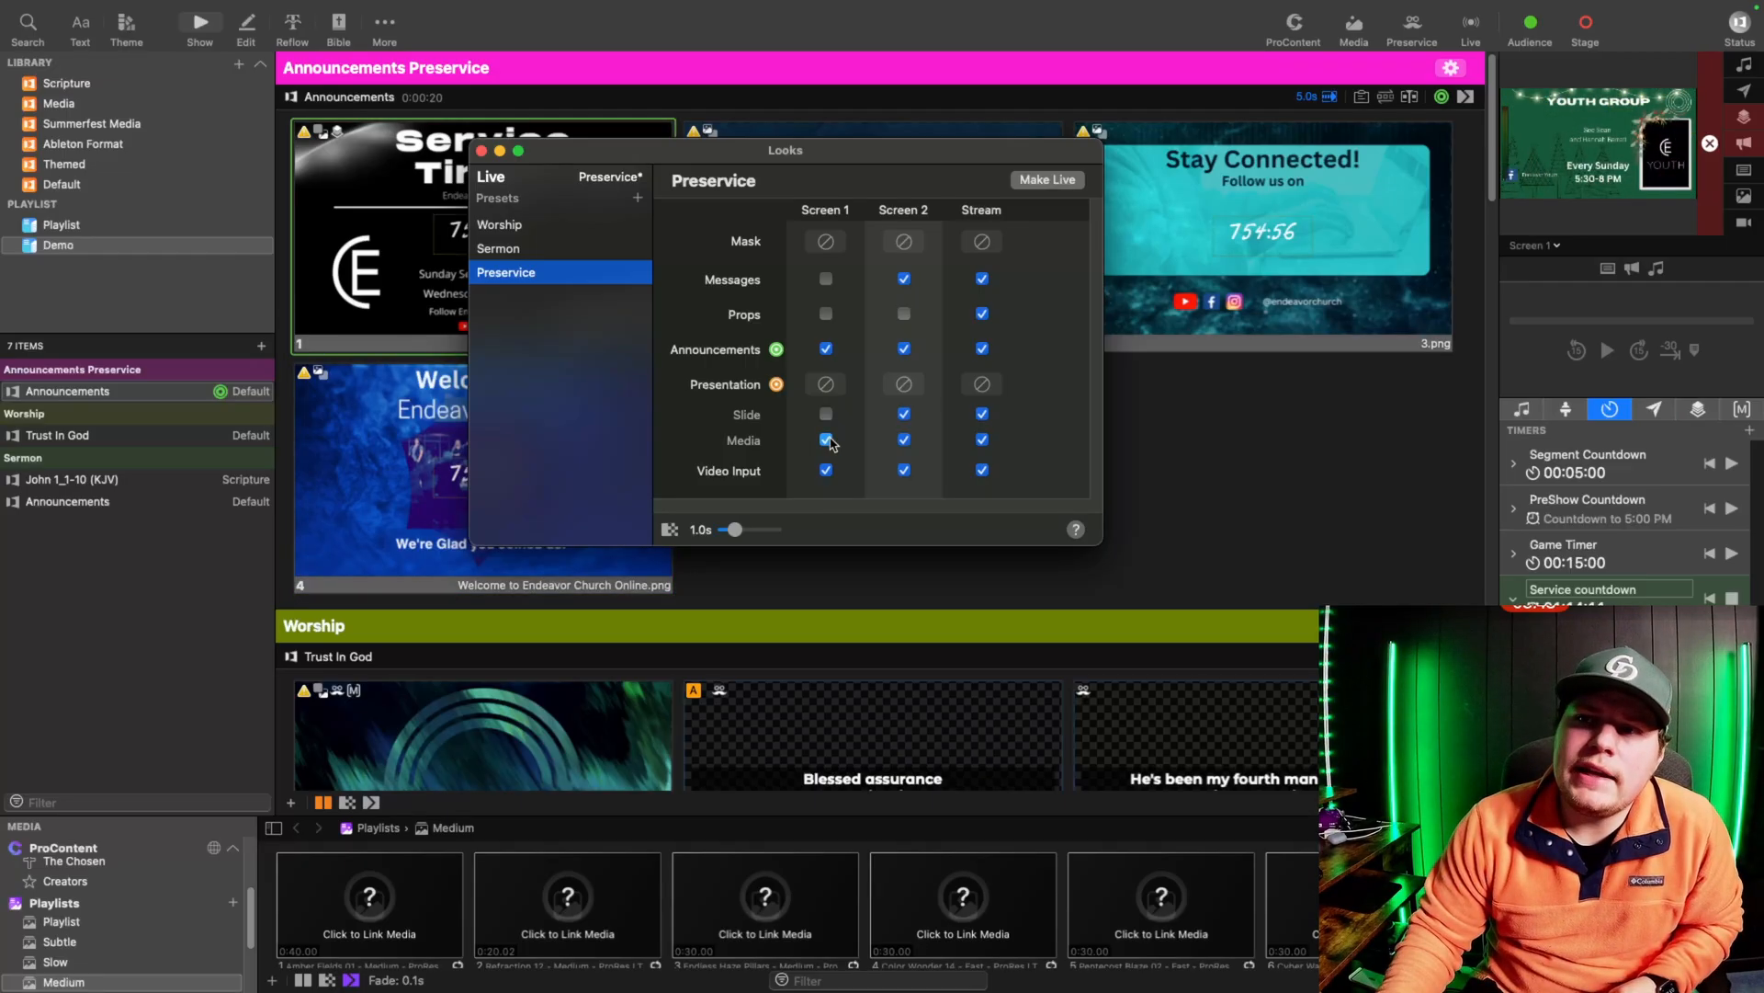
click(905, 414)
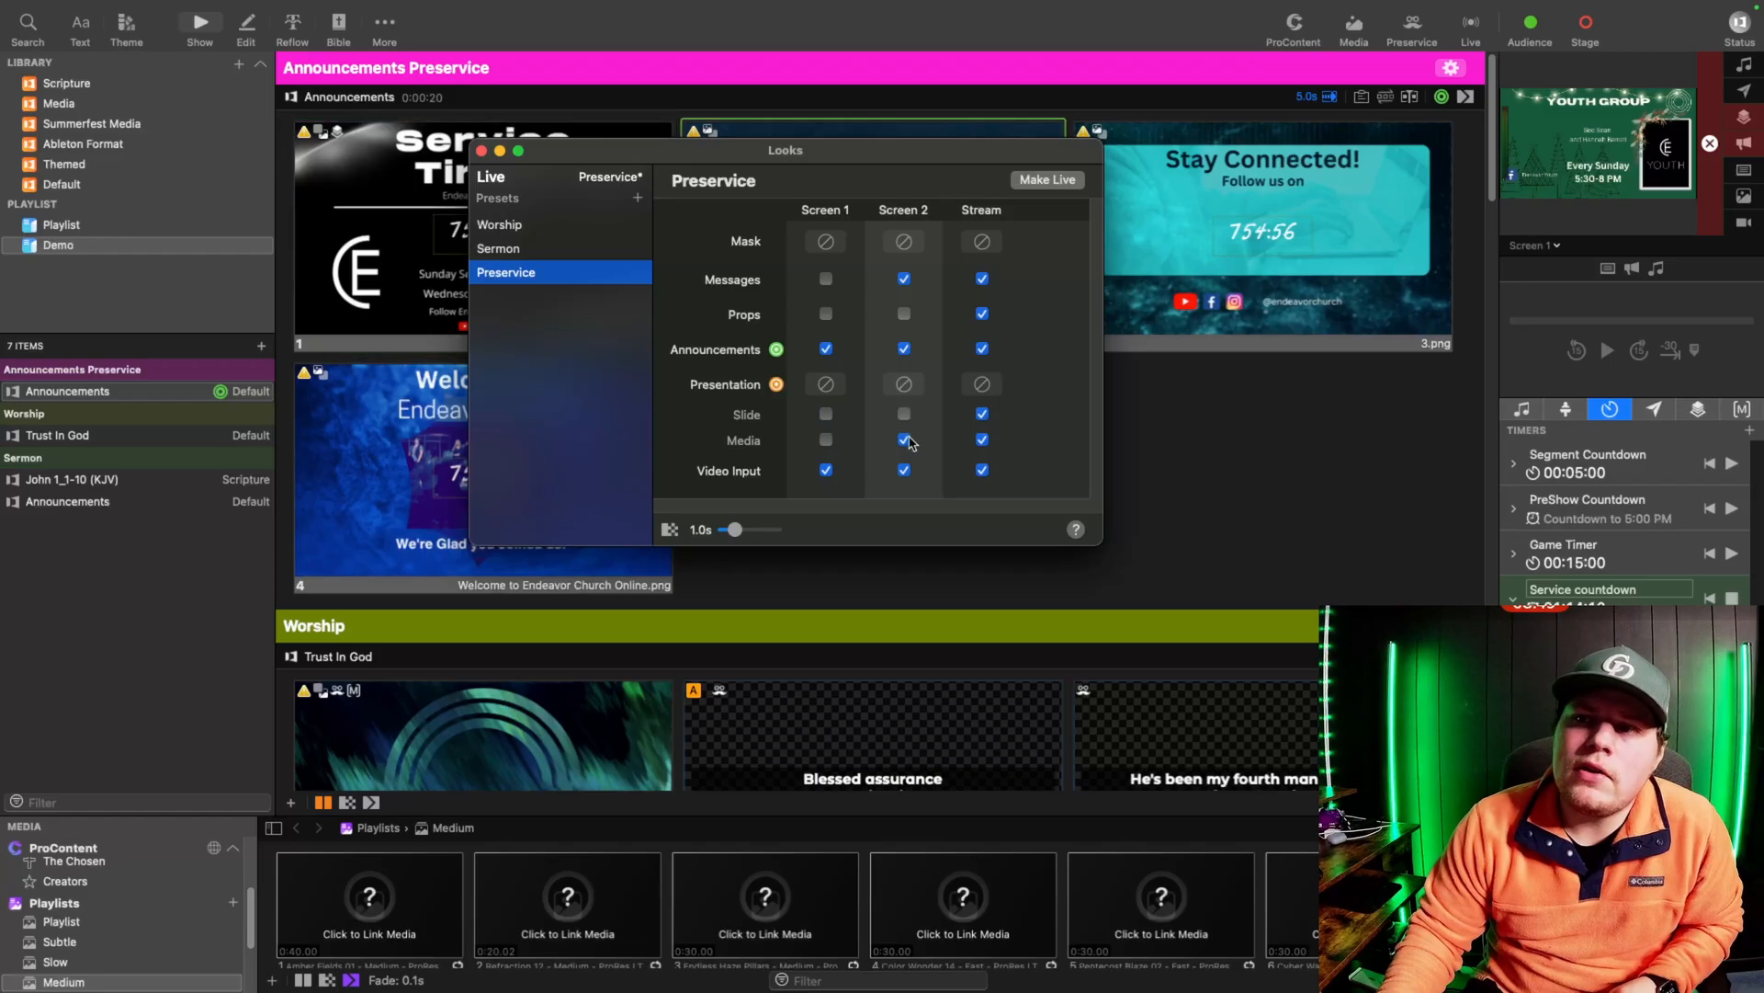
click(826, 471)
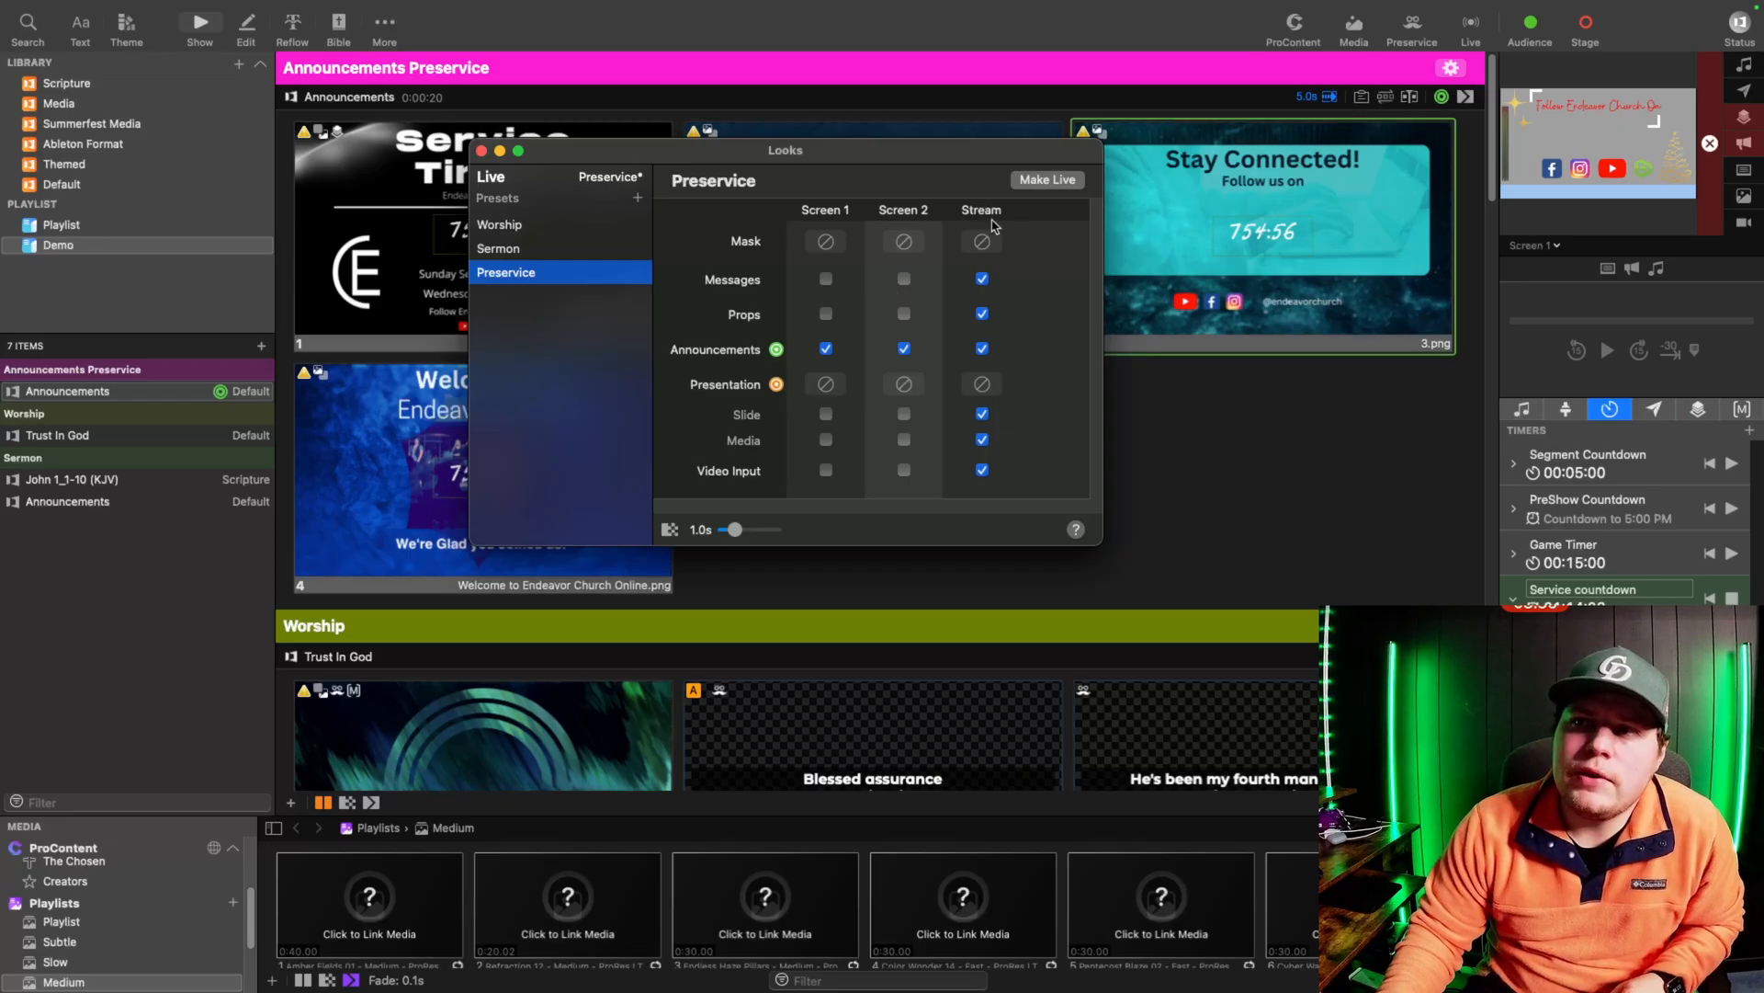
Step: Turn off Messages, Slide and Media for Stream in the Preservice look, make the updated look live and close the Looks editor
click(982, 279)
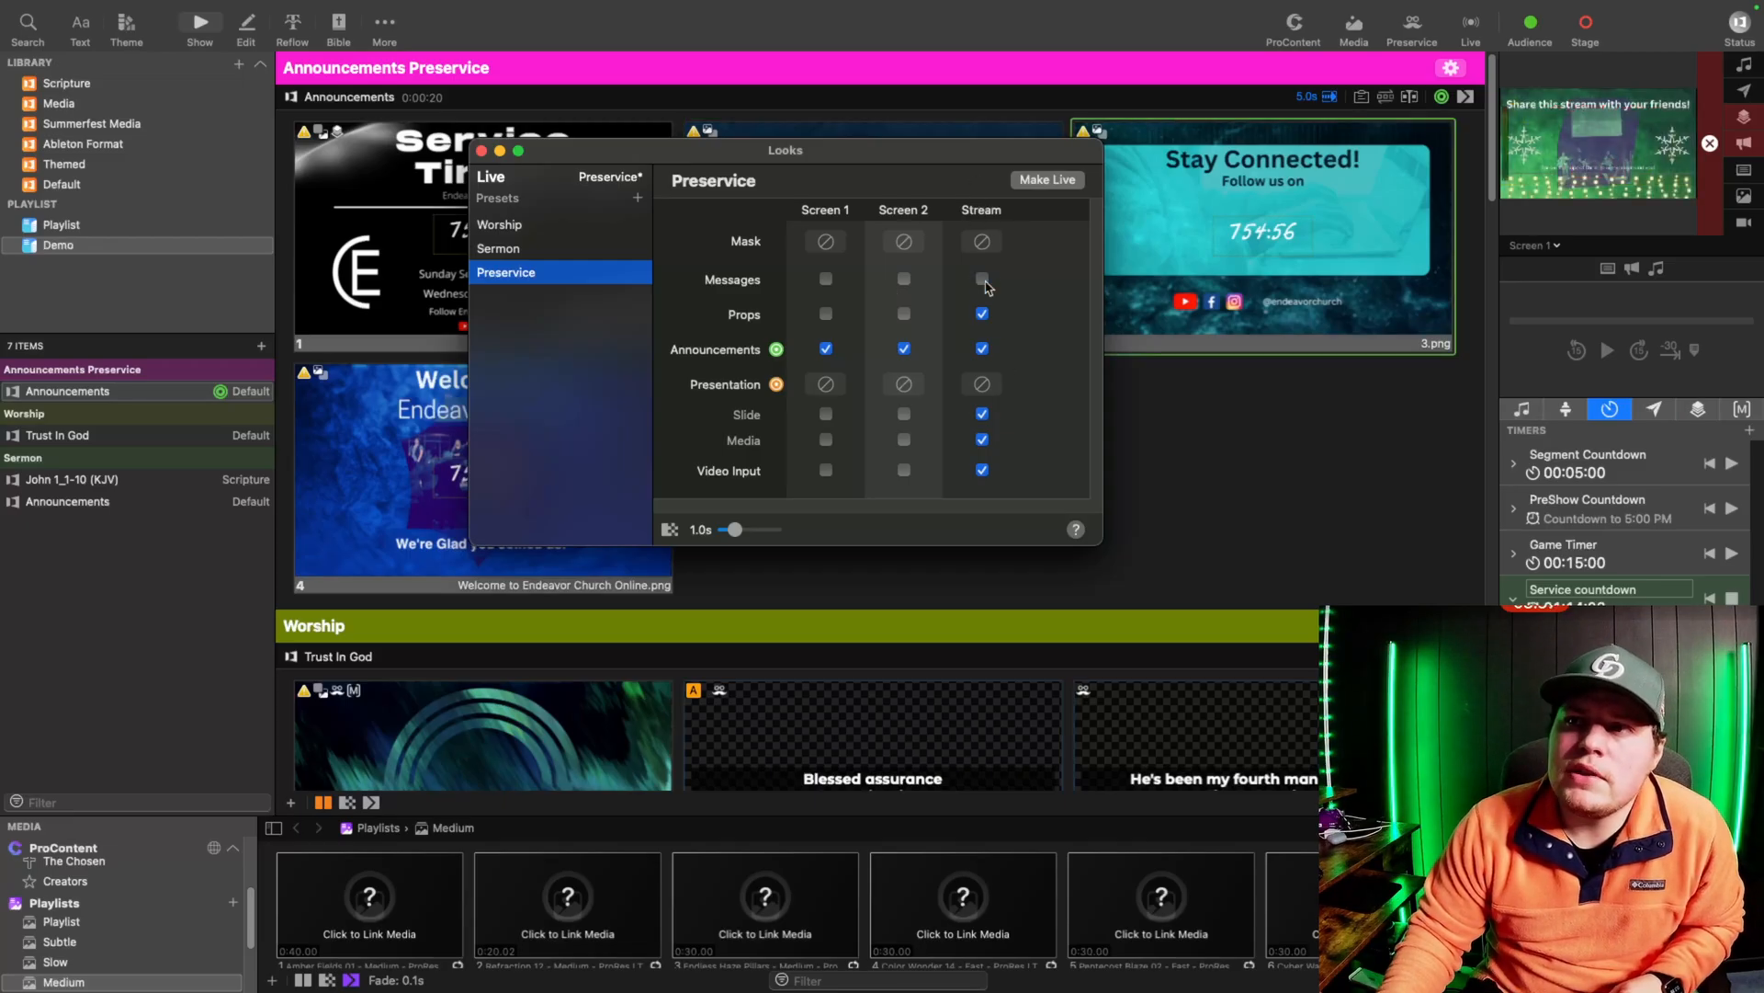
click(983, 349)
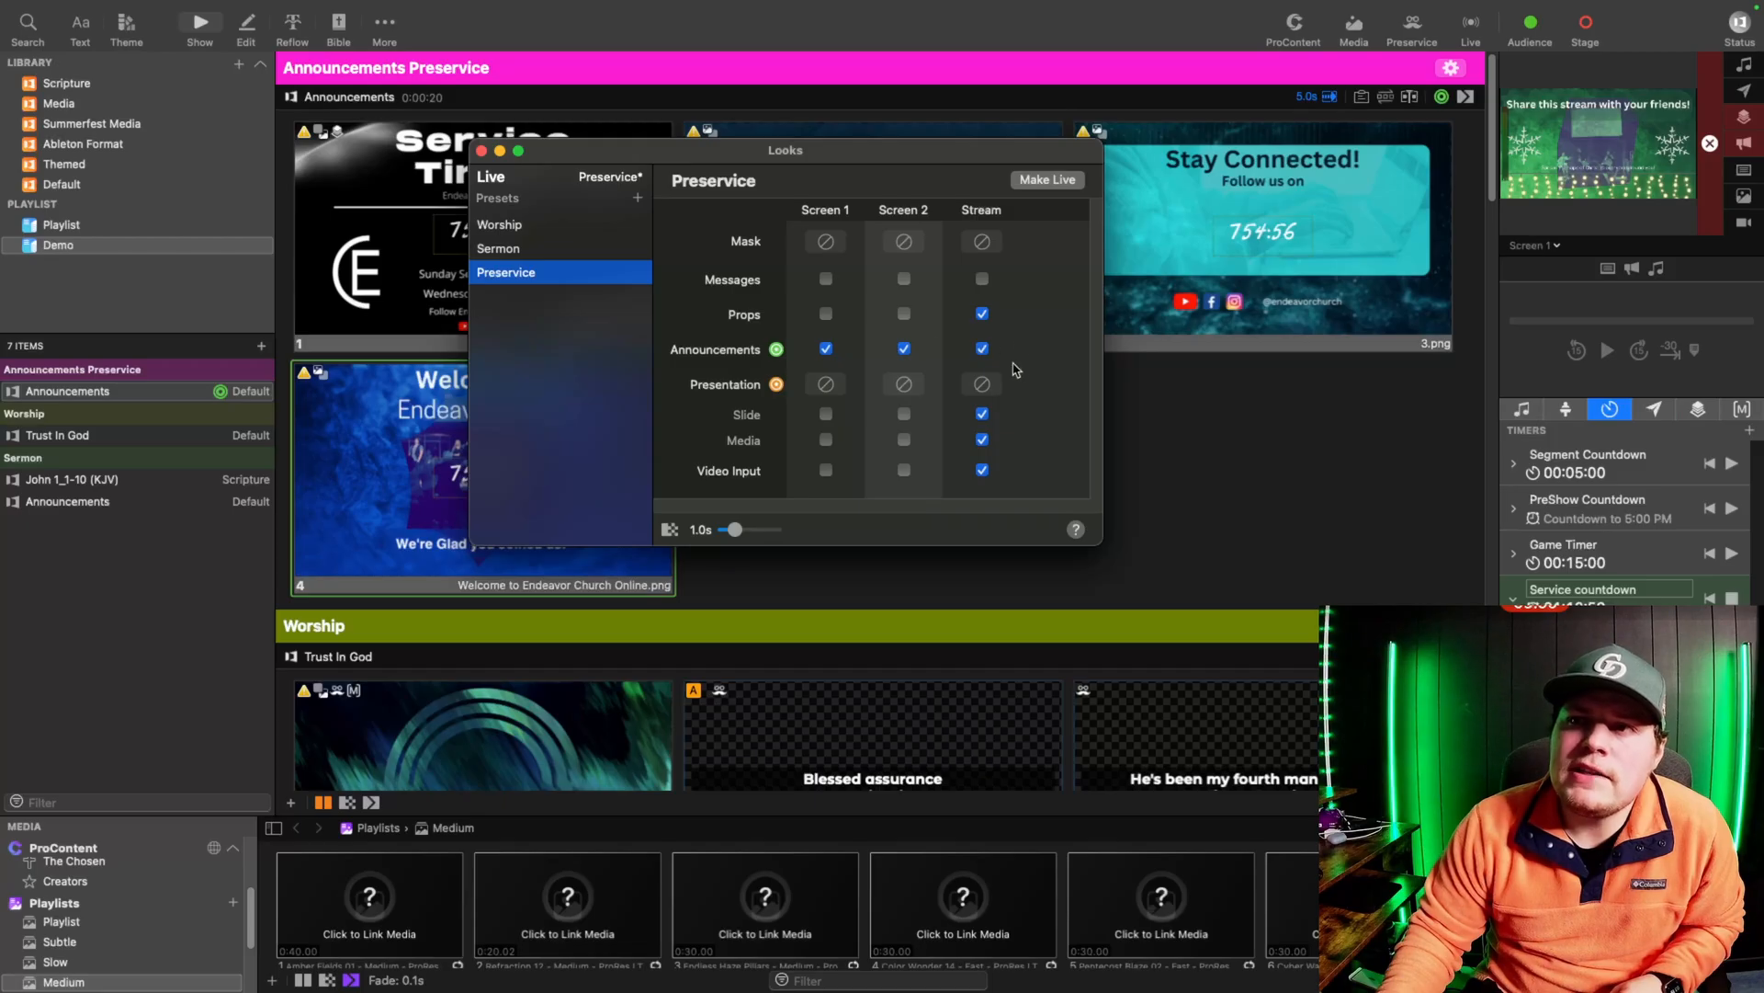
click(984, 442)
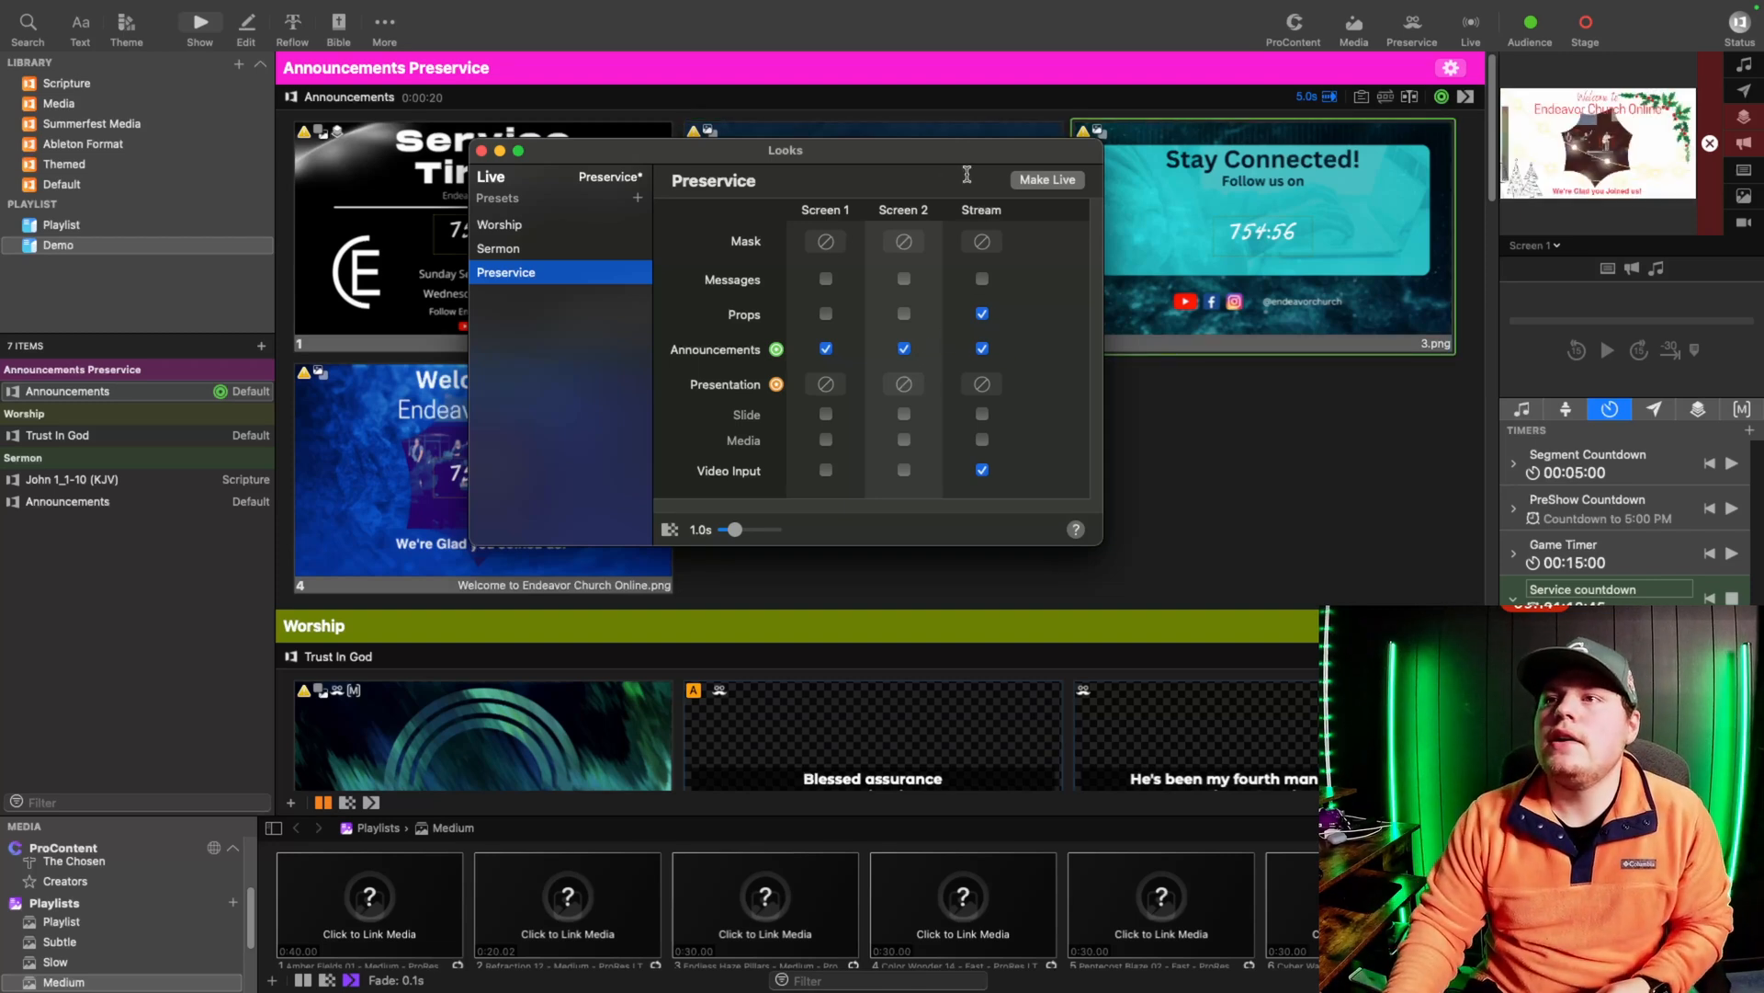
click(1031, 181)
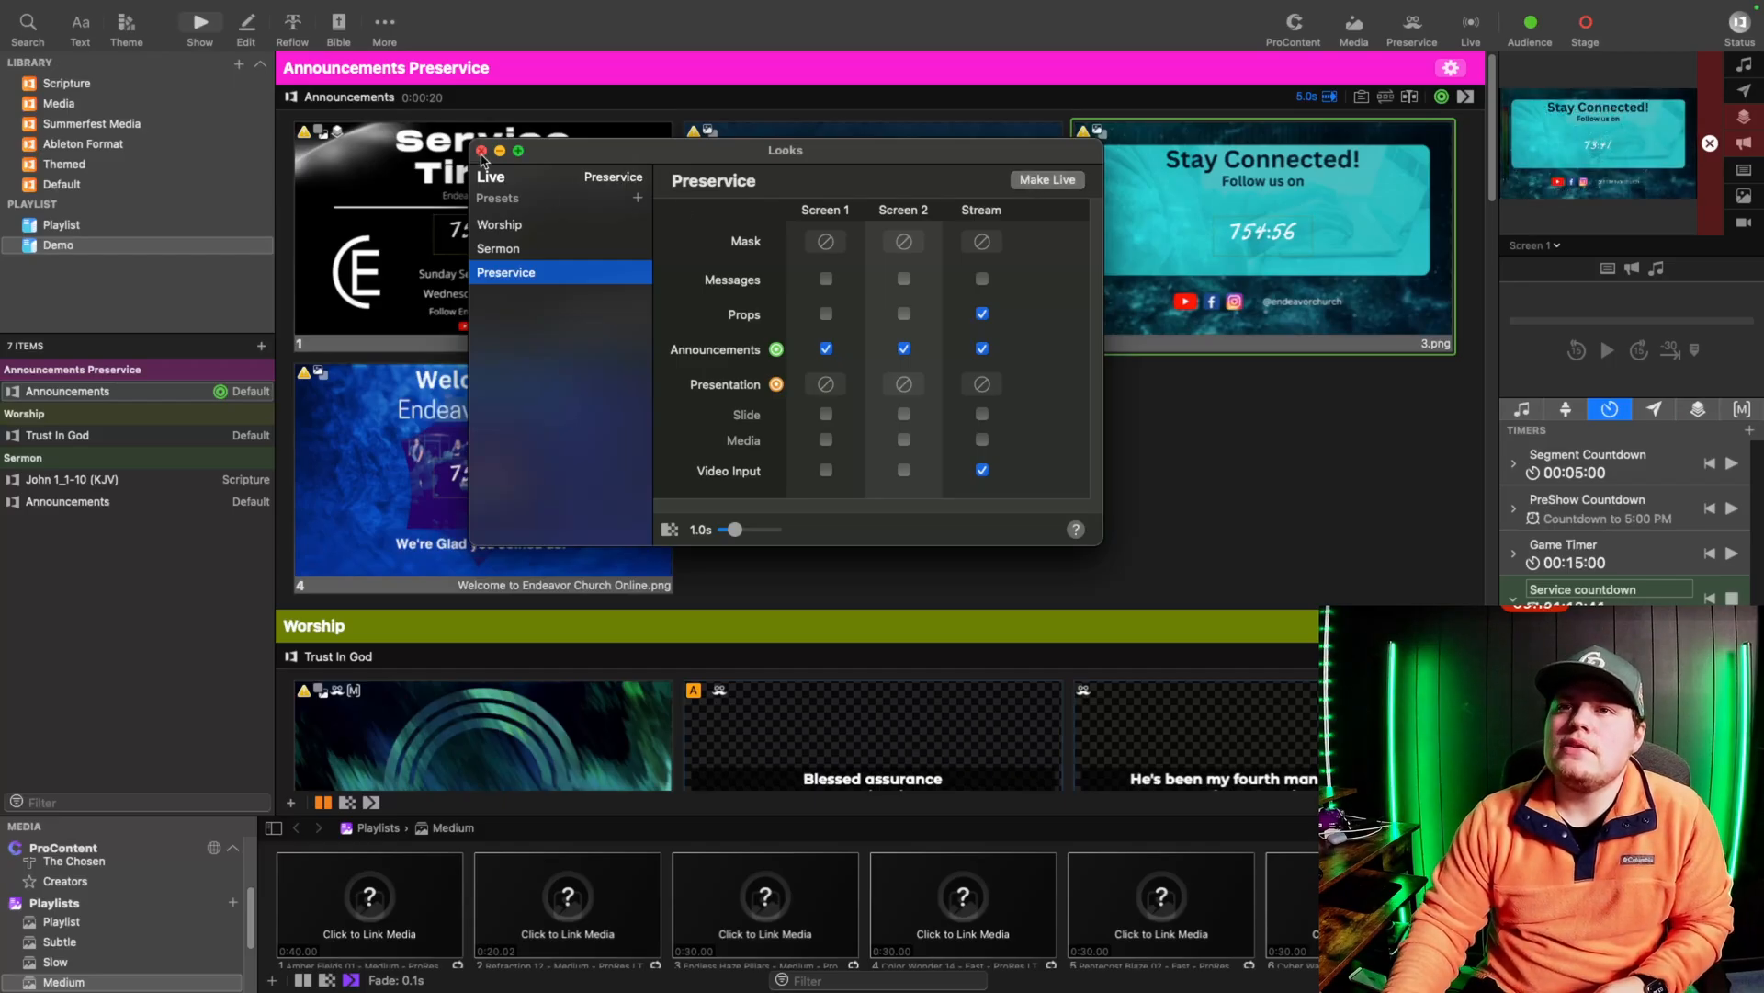
click(481, 150)
Step: Display the available macros and remove the Worship look action from the first slide of Trust In God
click(140, 434)
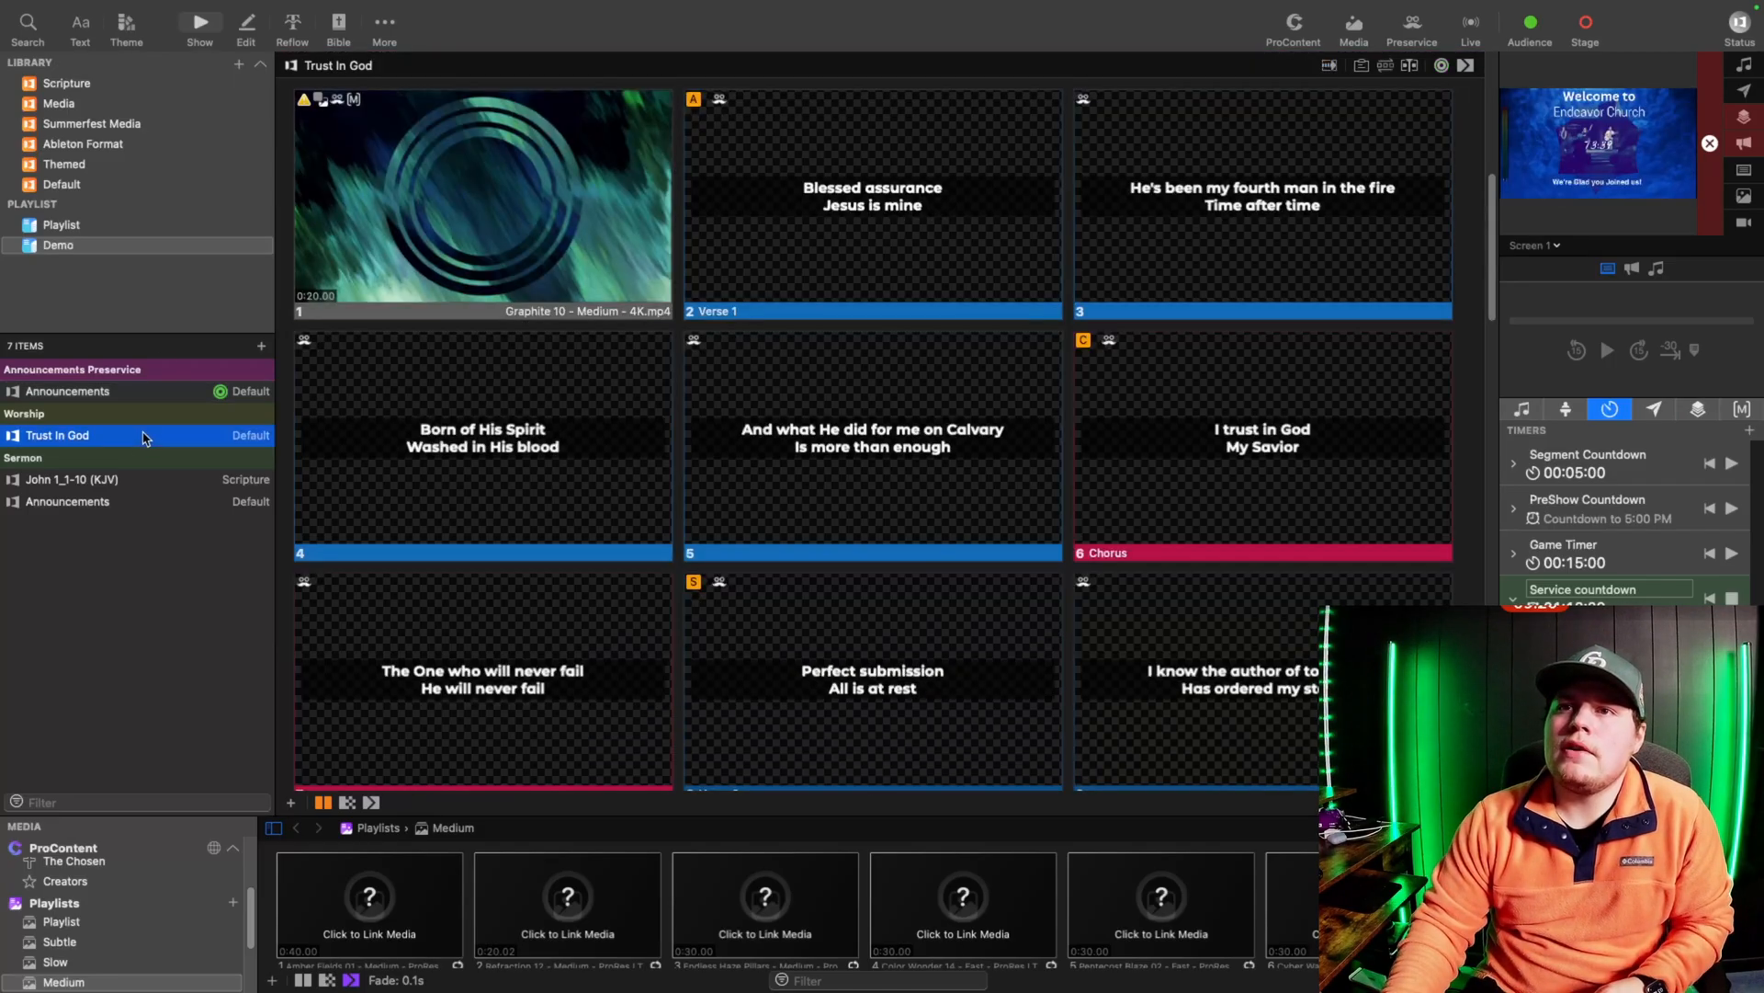
right_click(414, 237)
mouse_move(547, 447)
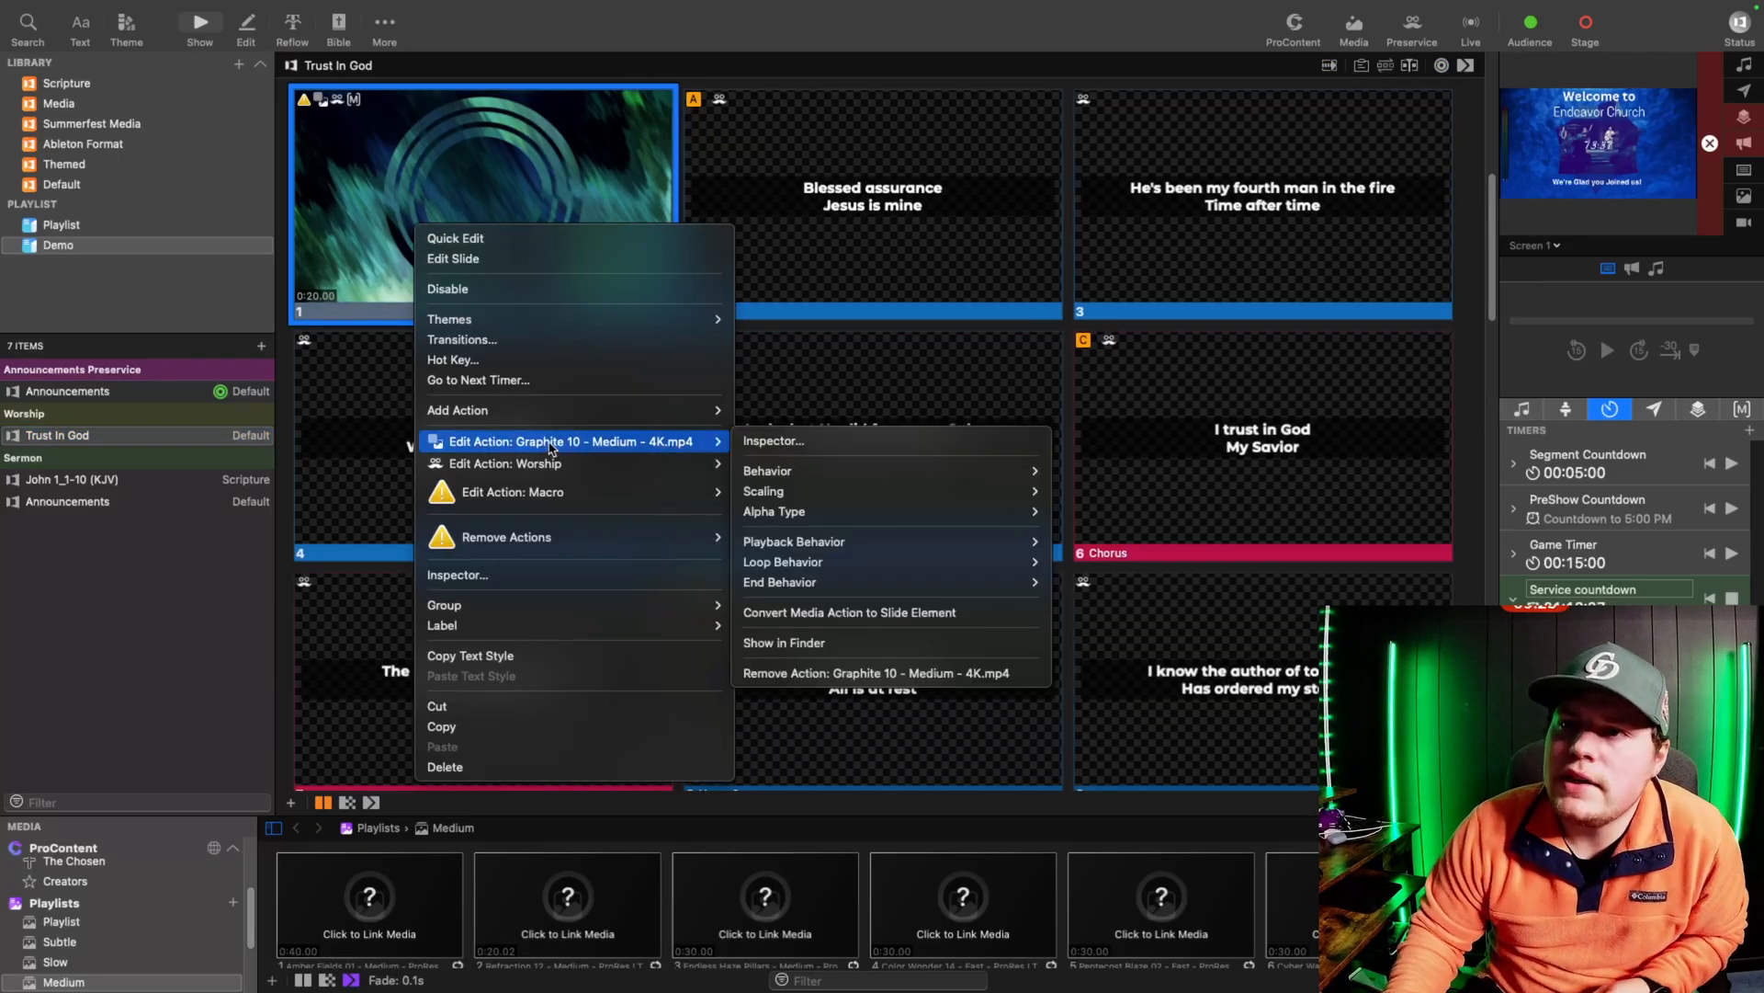
click(1744, 410)
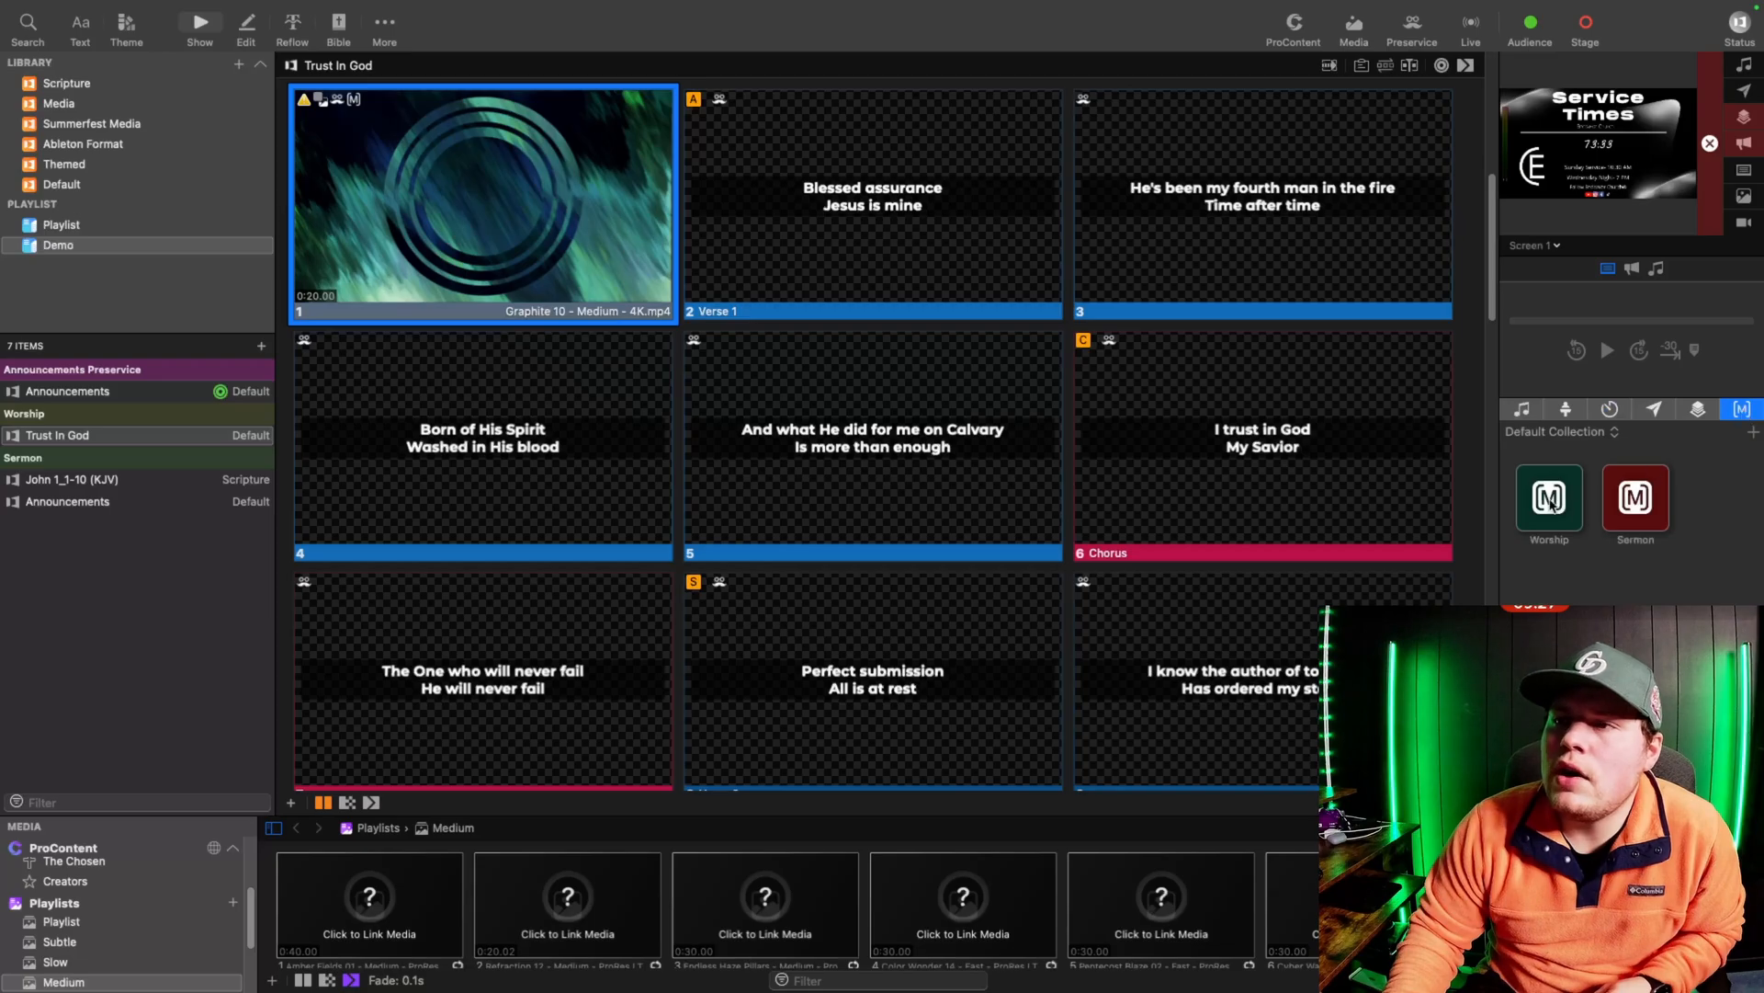
right_click(537, 206)
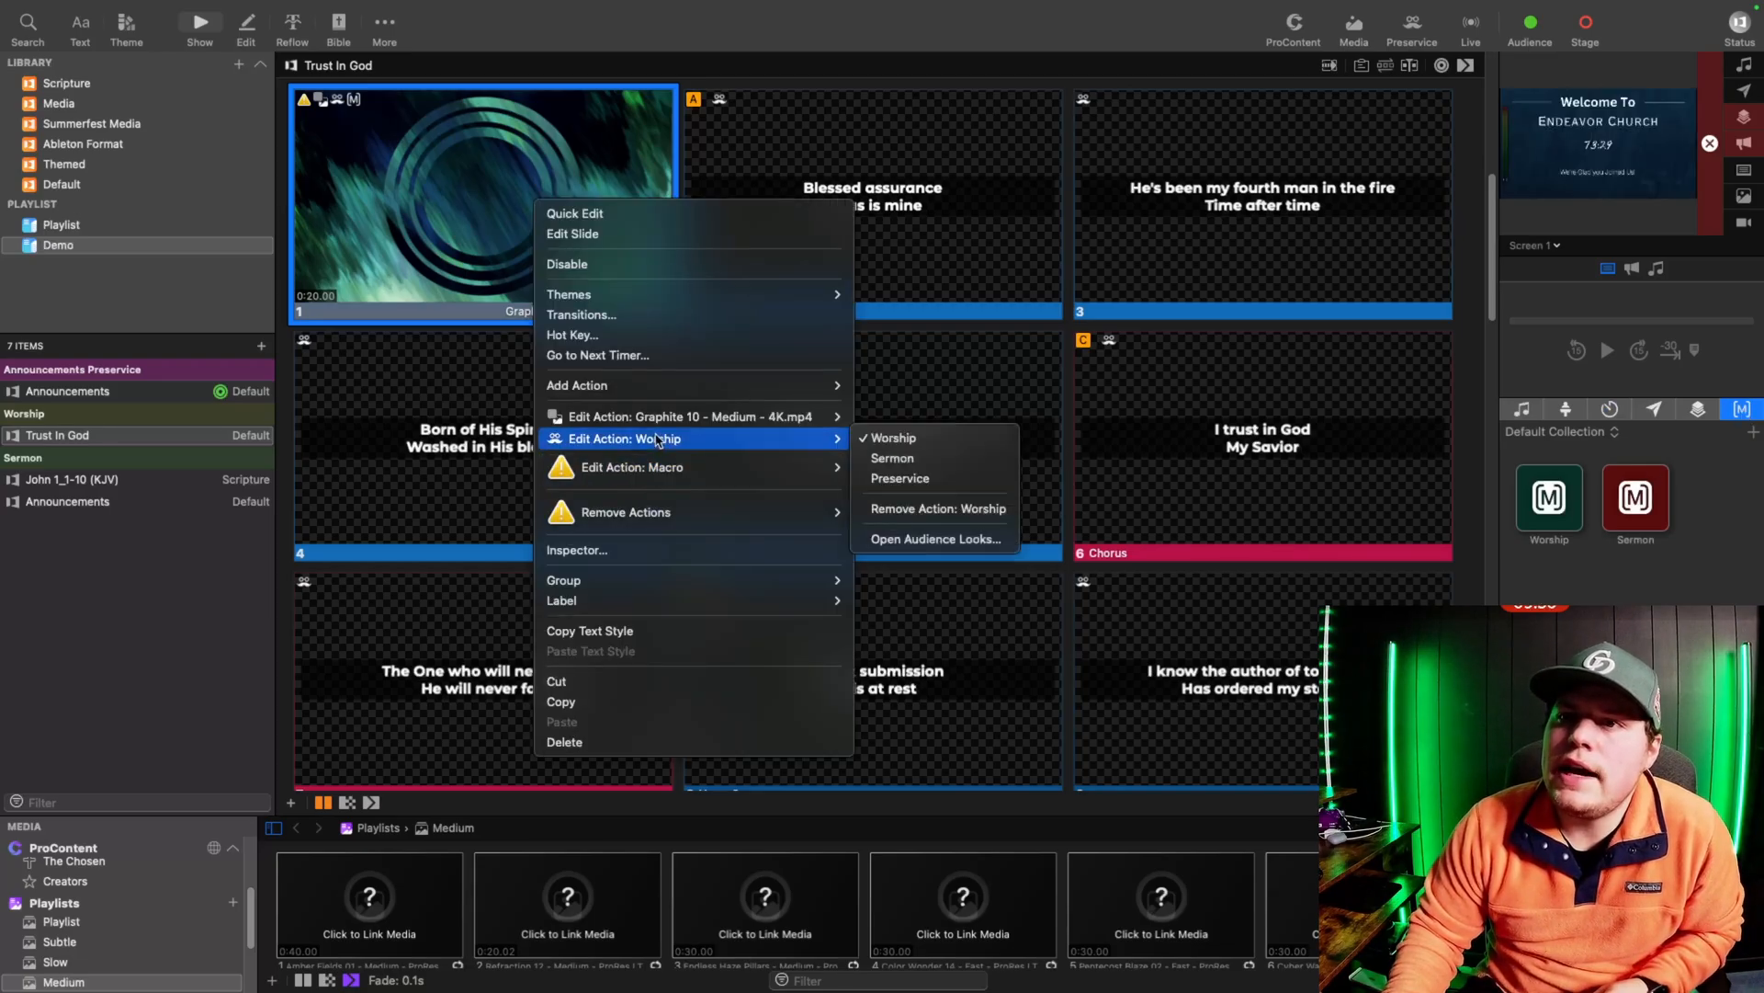
mouse_move(658, 517)
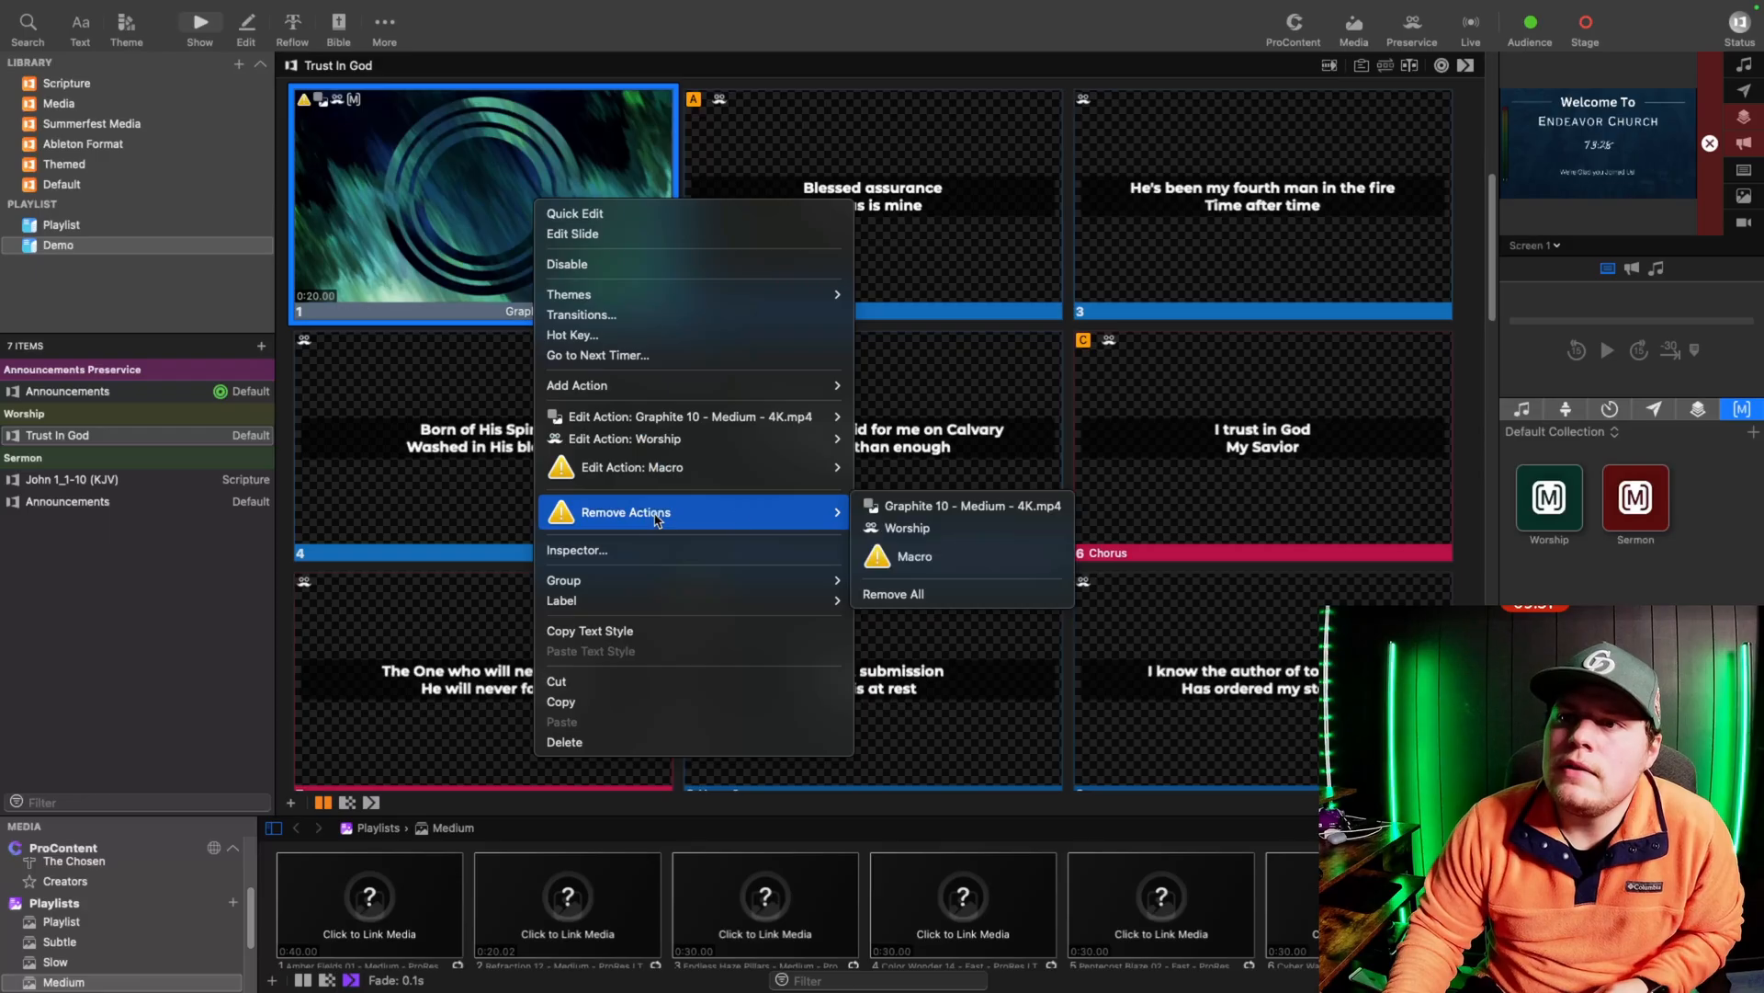
click(932, 531)
Step: Remove the broken macro action from the first slide of Trust In God
right_click(519, 261)
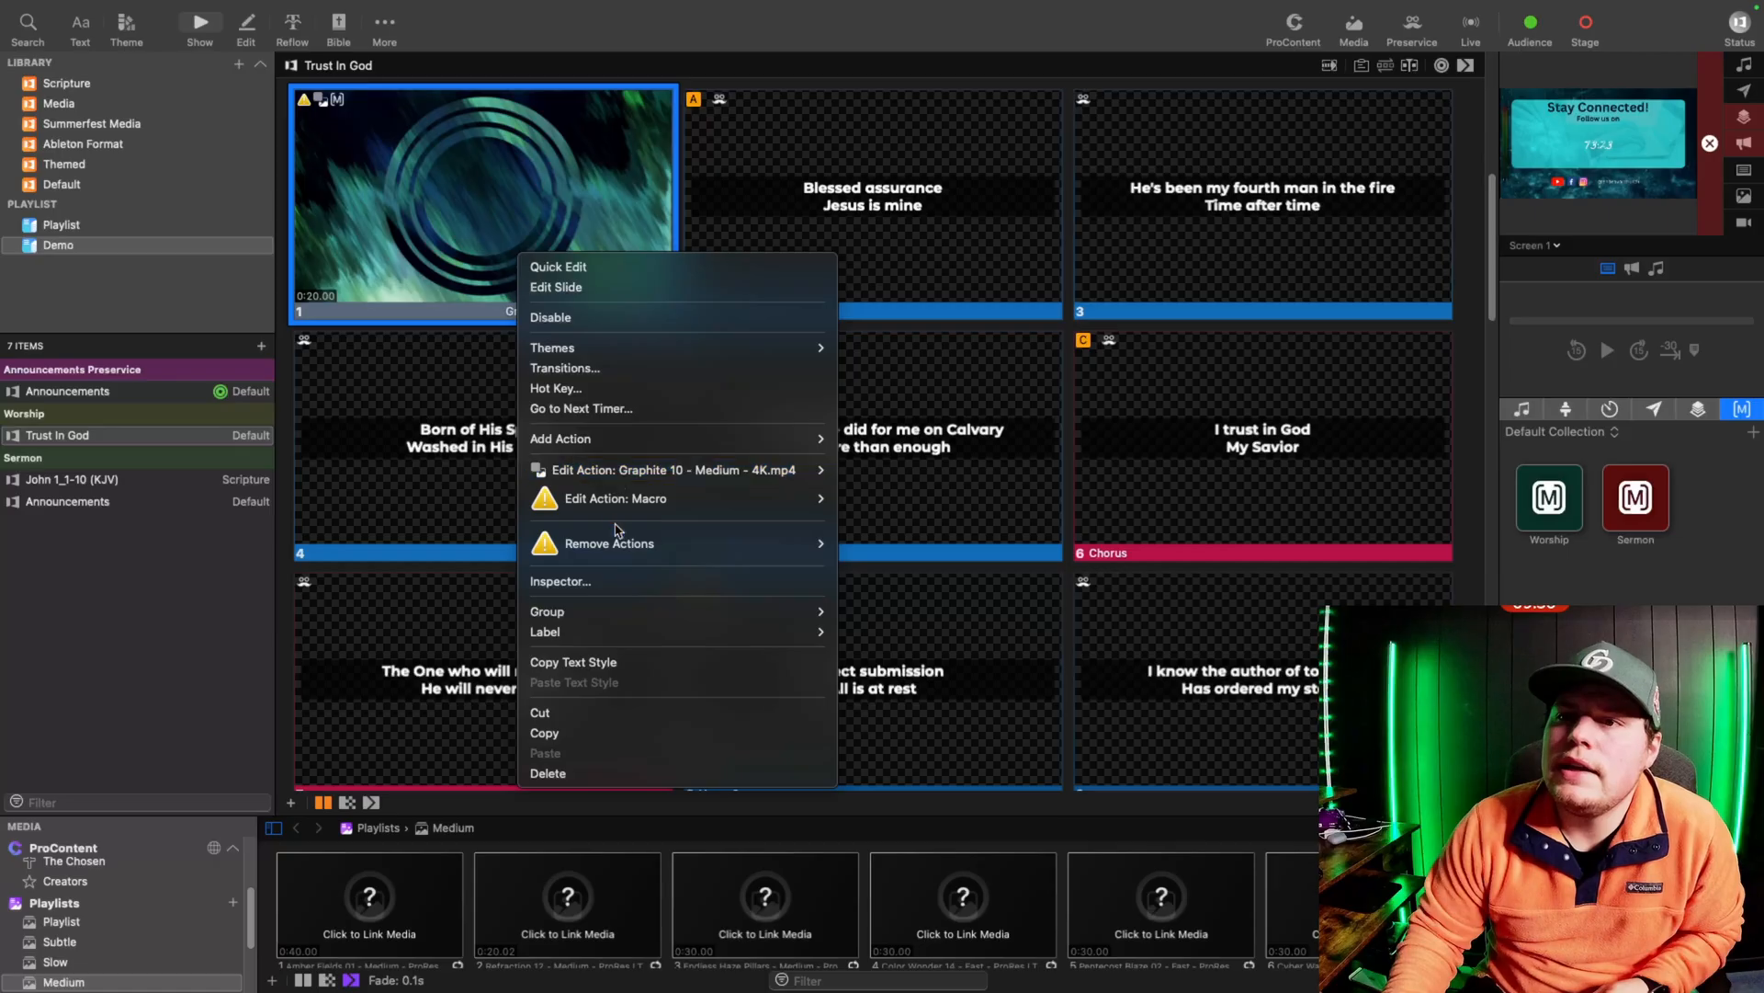
mouse_move(644, 543)
click(902, 576)
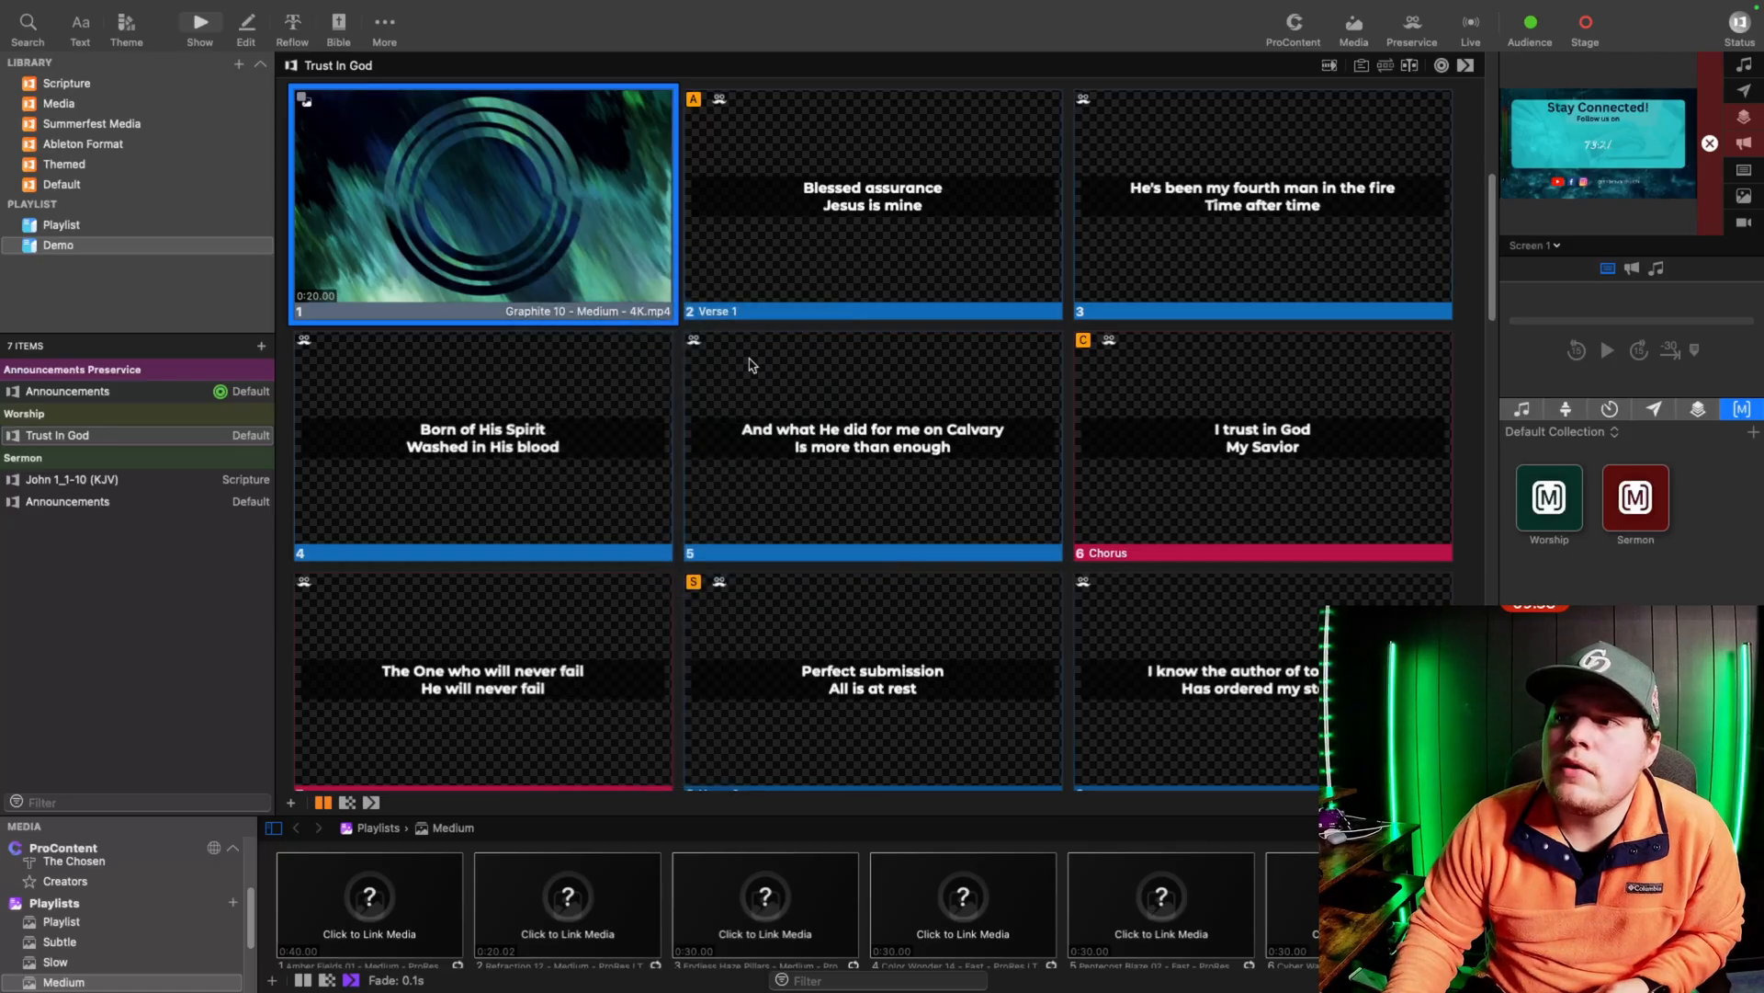
Step: Create a purple macro in the Default Collection that switches to the Preservice look
right_click(1548, 508)
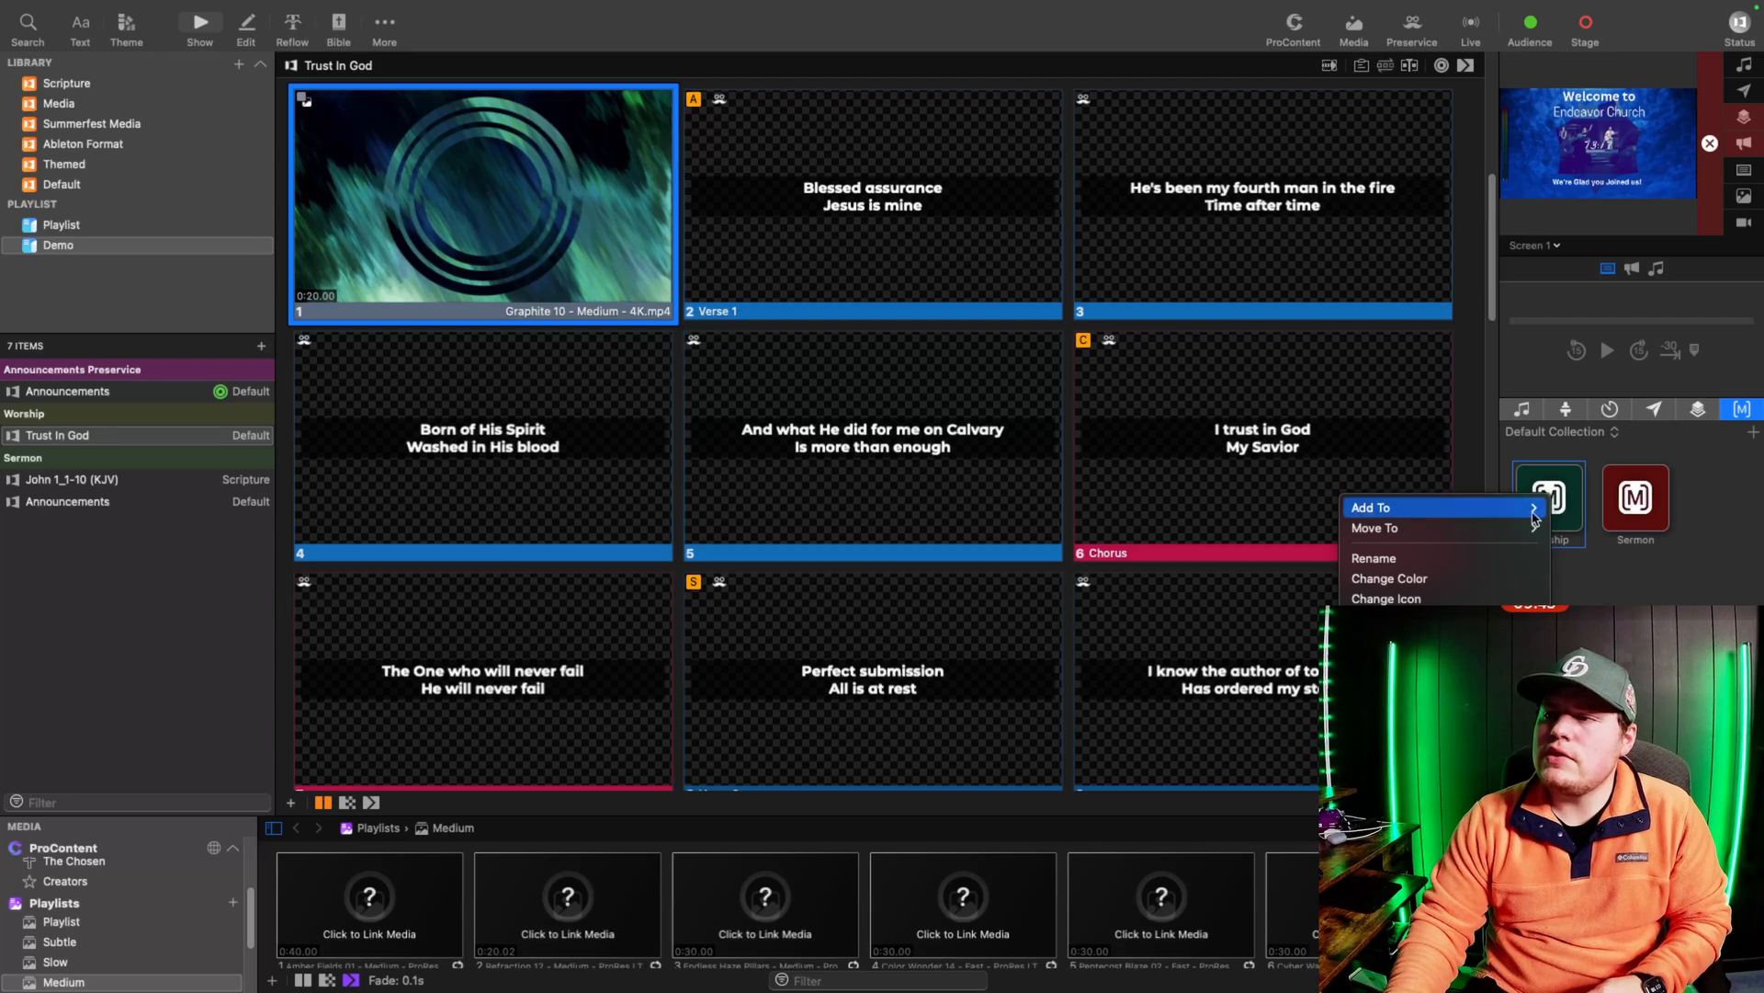
click(1712, 593)
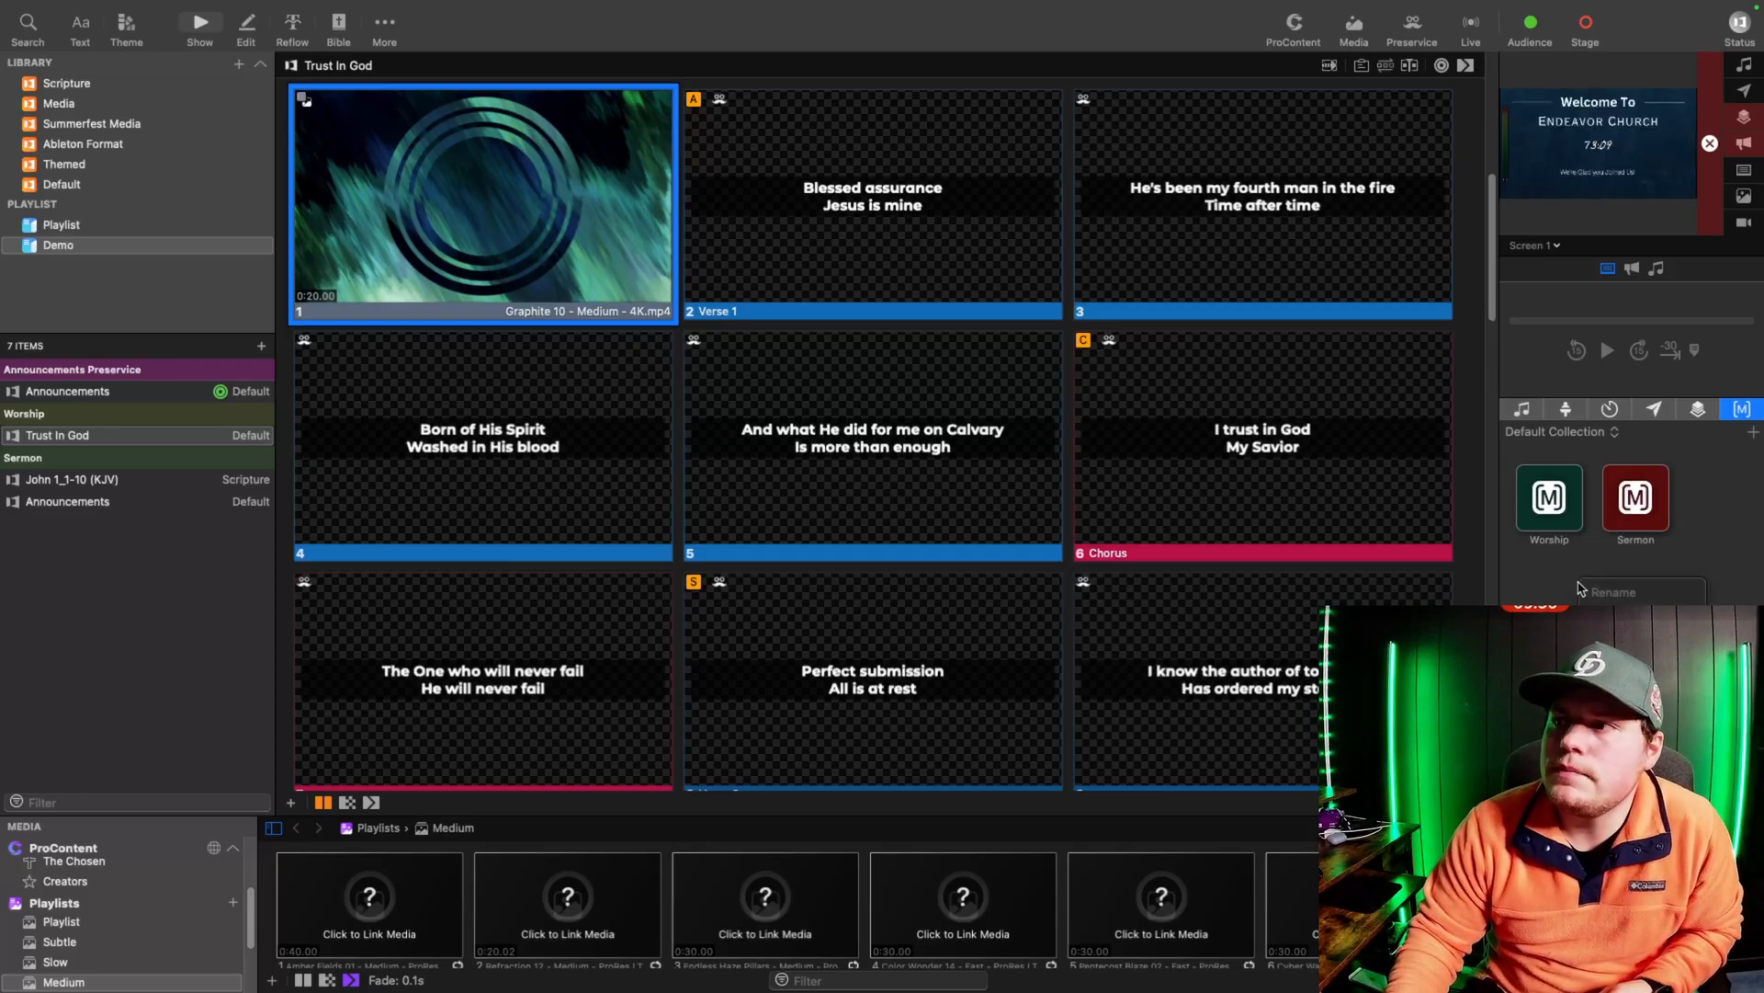
click(1754, 432)
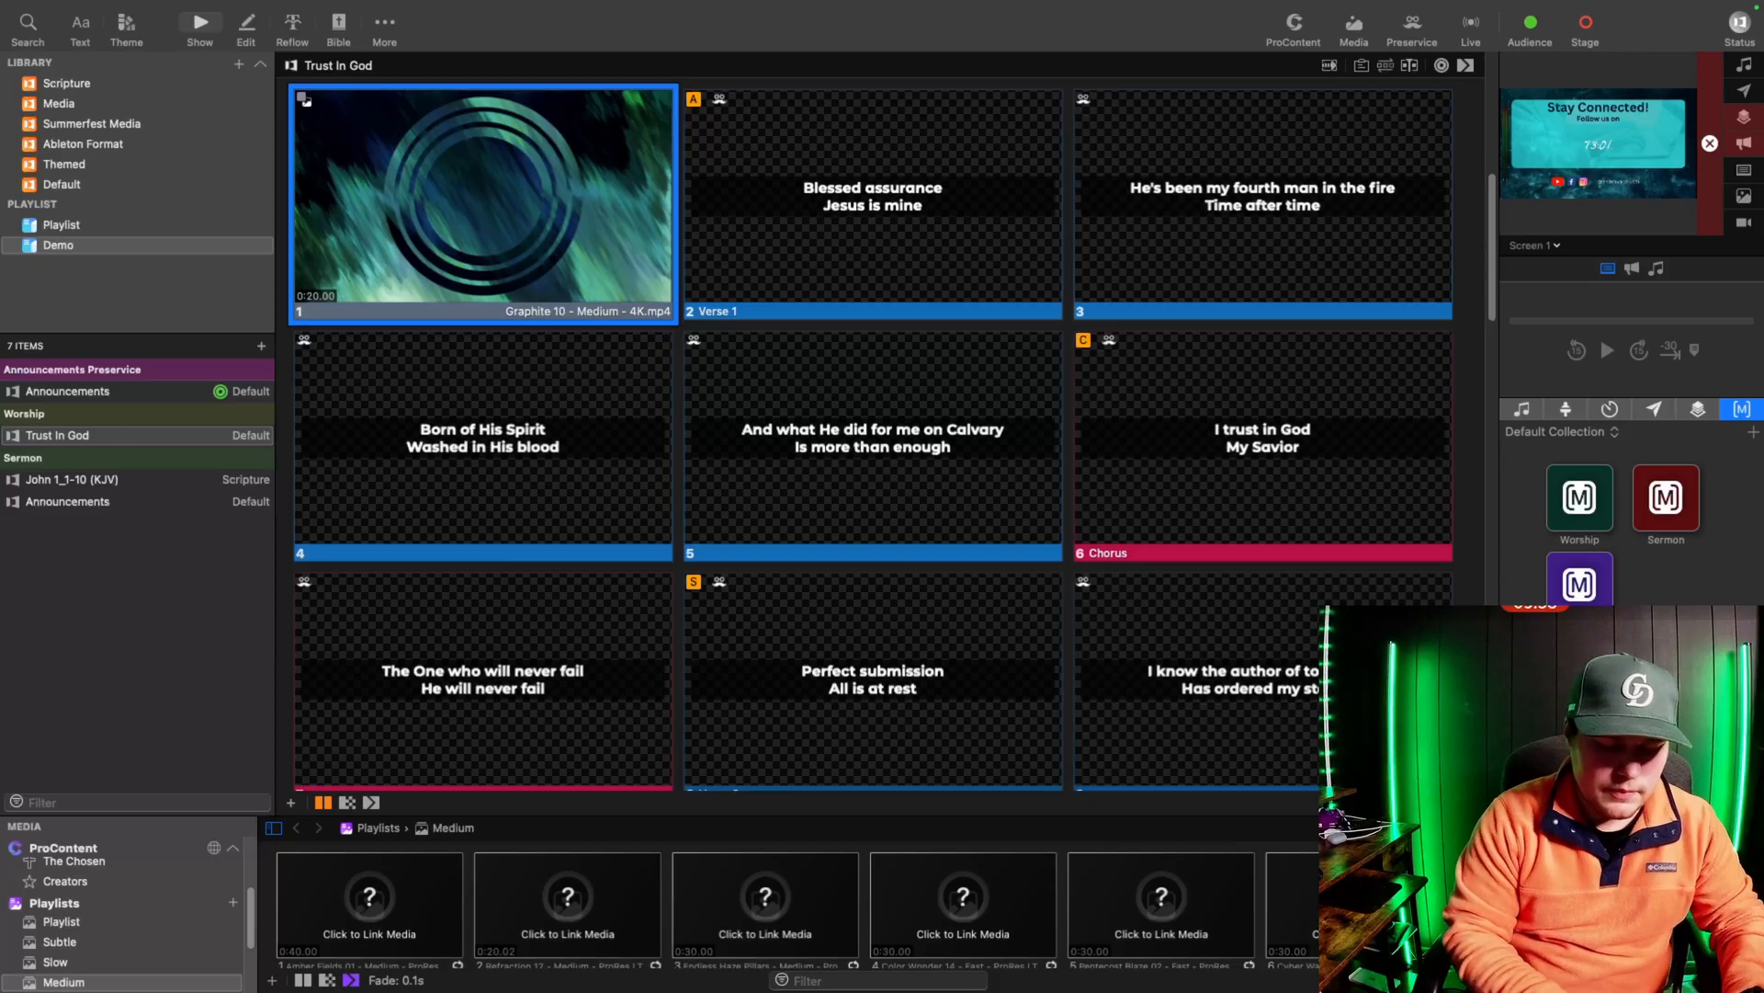
right_click(1583, 585)
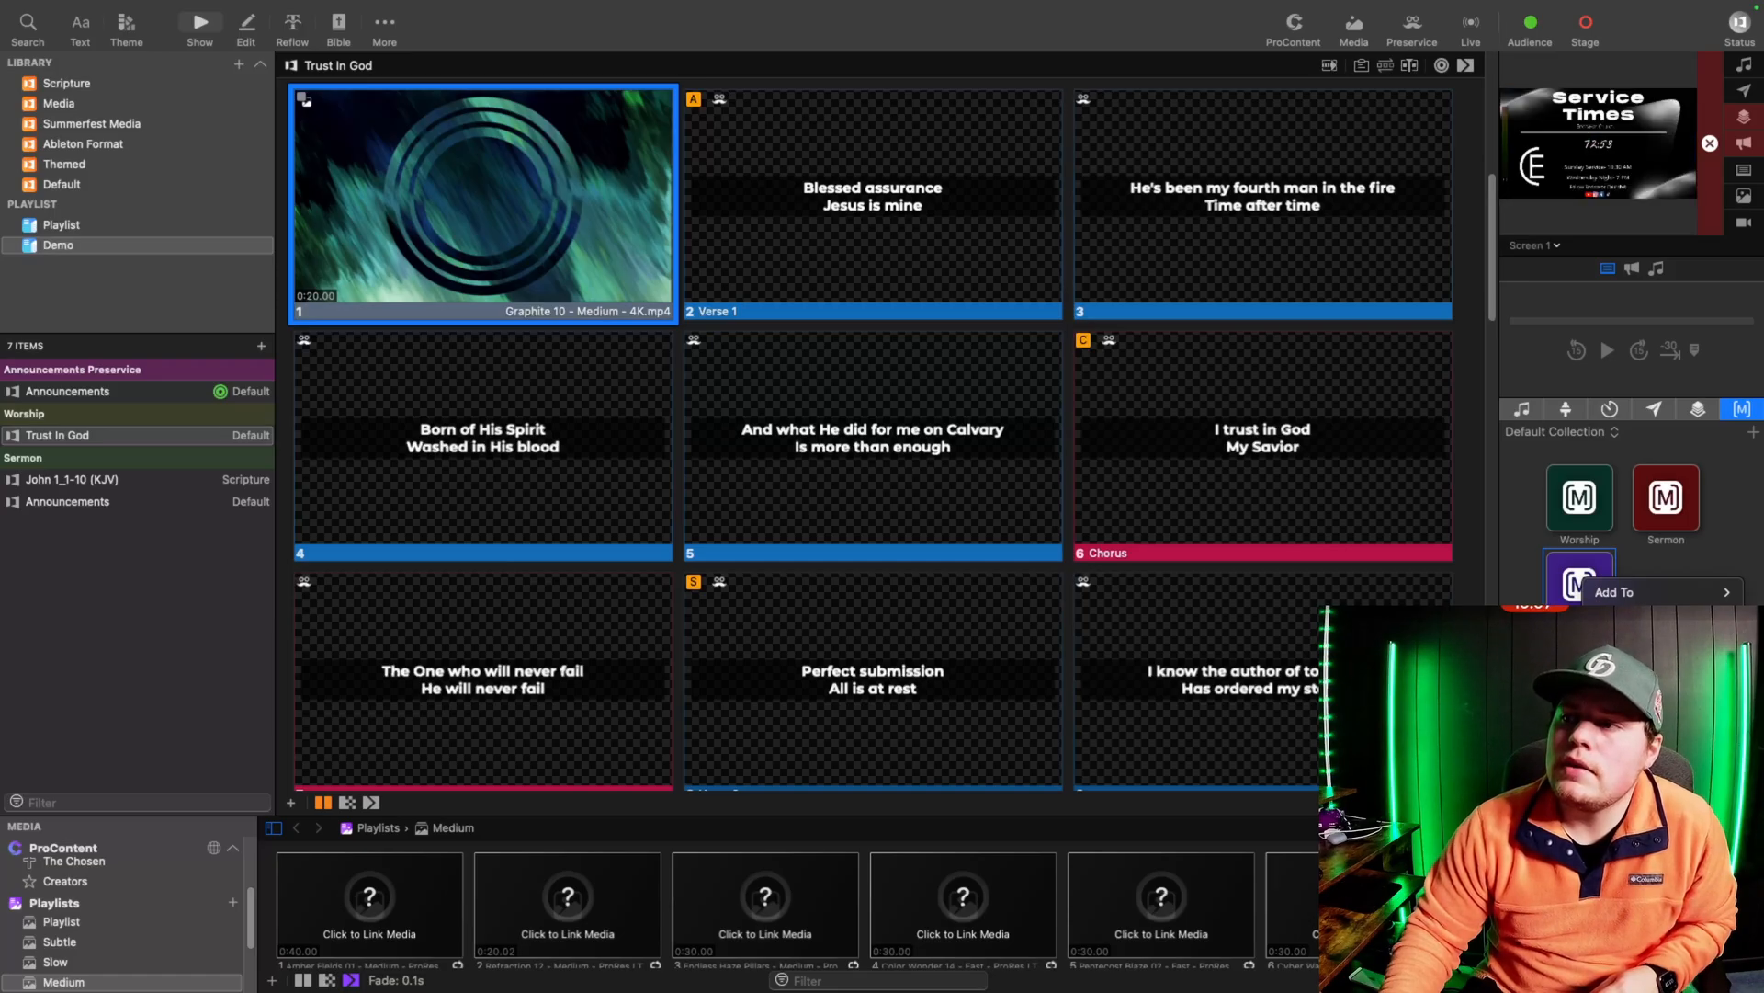
click(1622, 616)
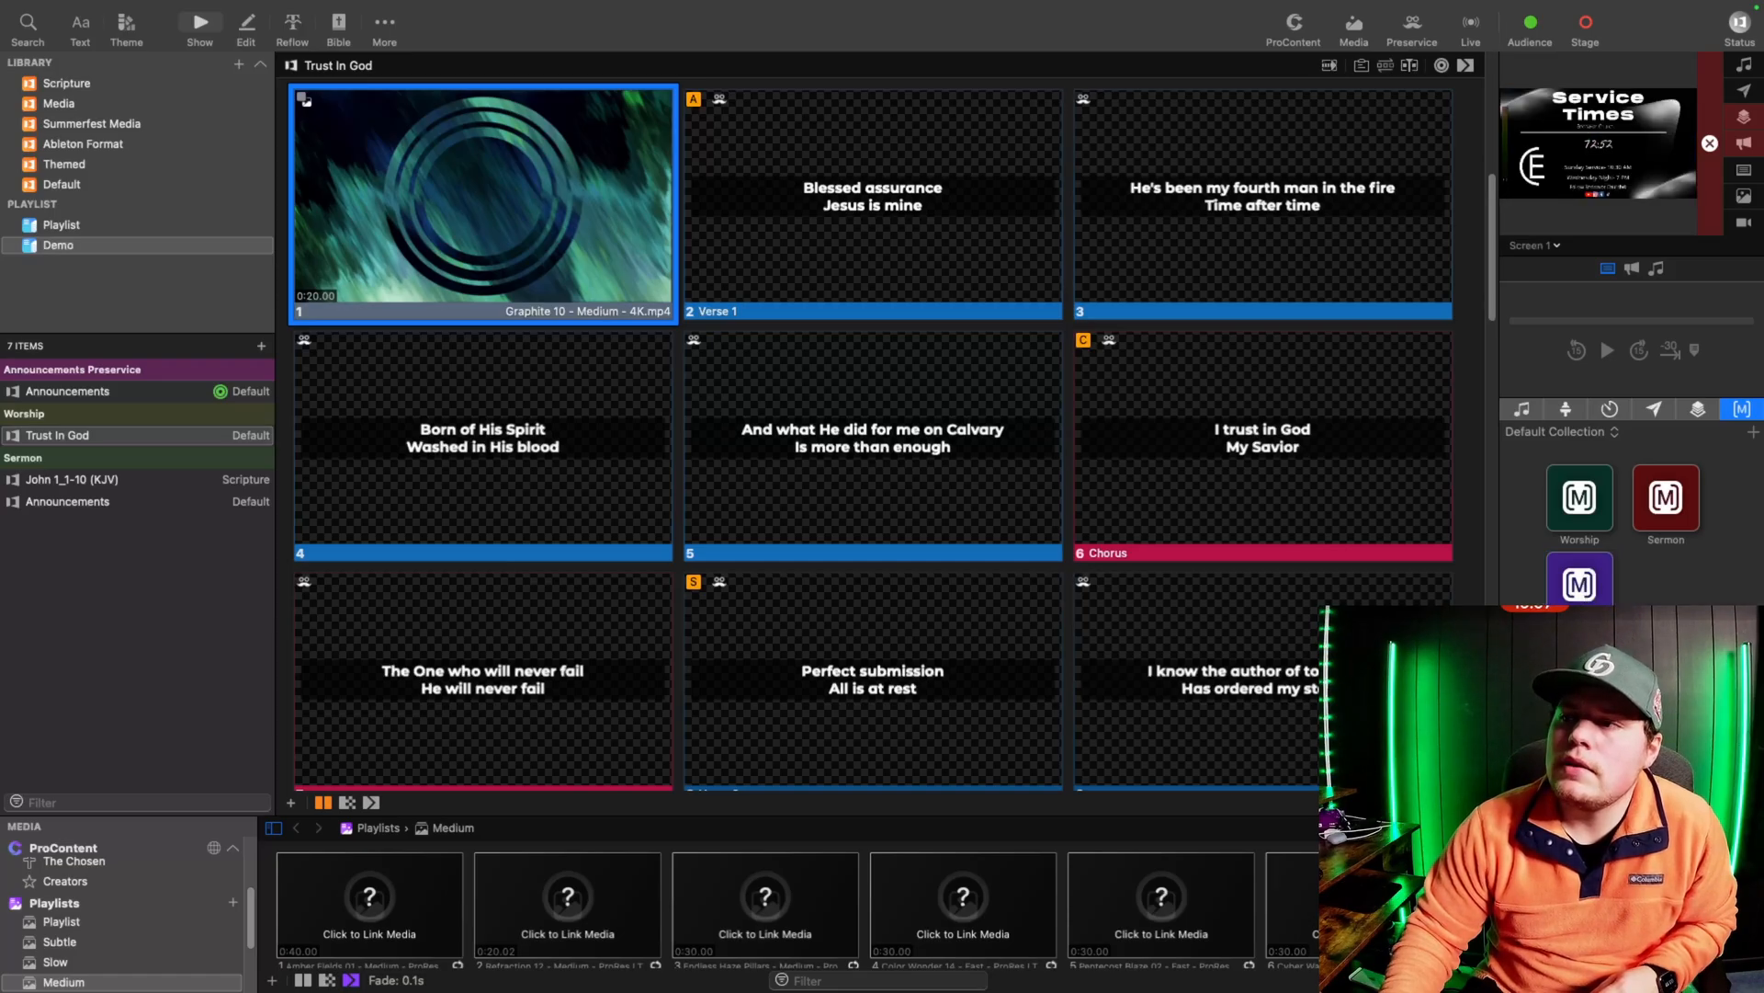
click(1593, 588)
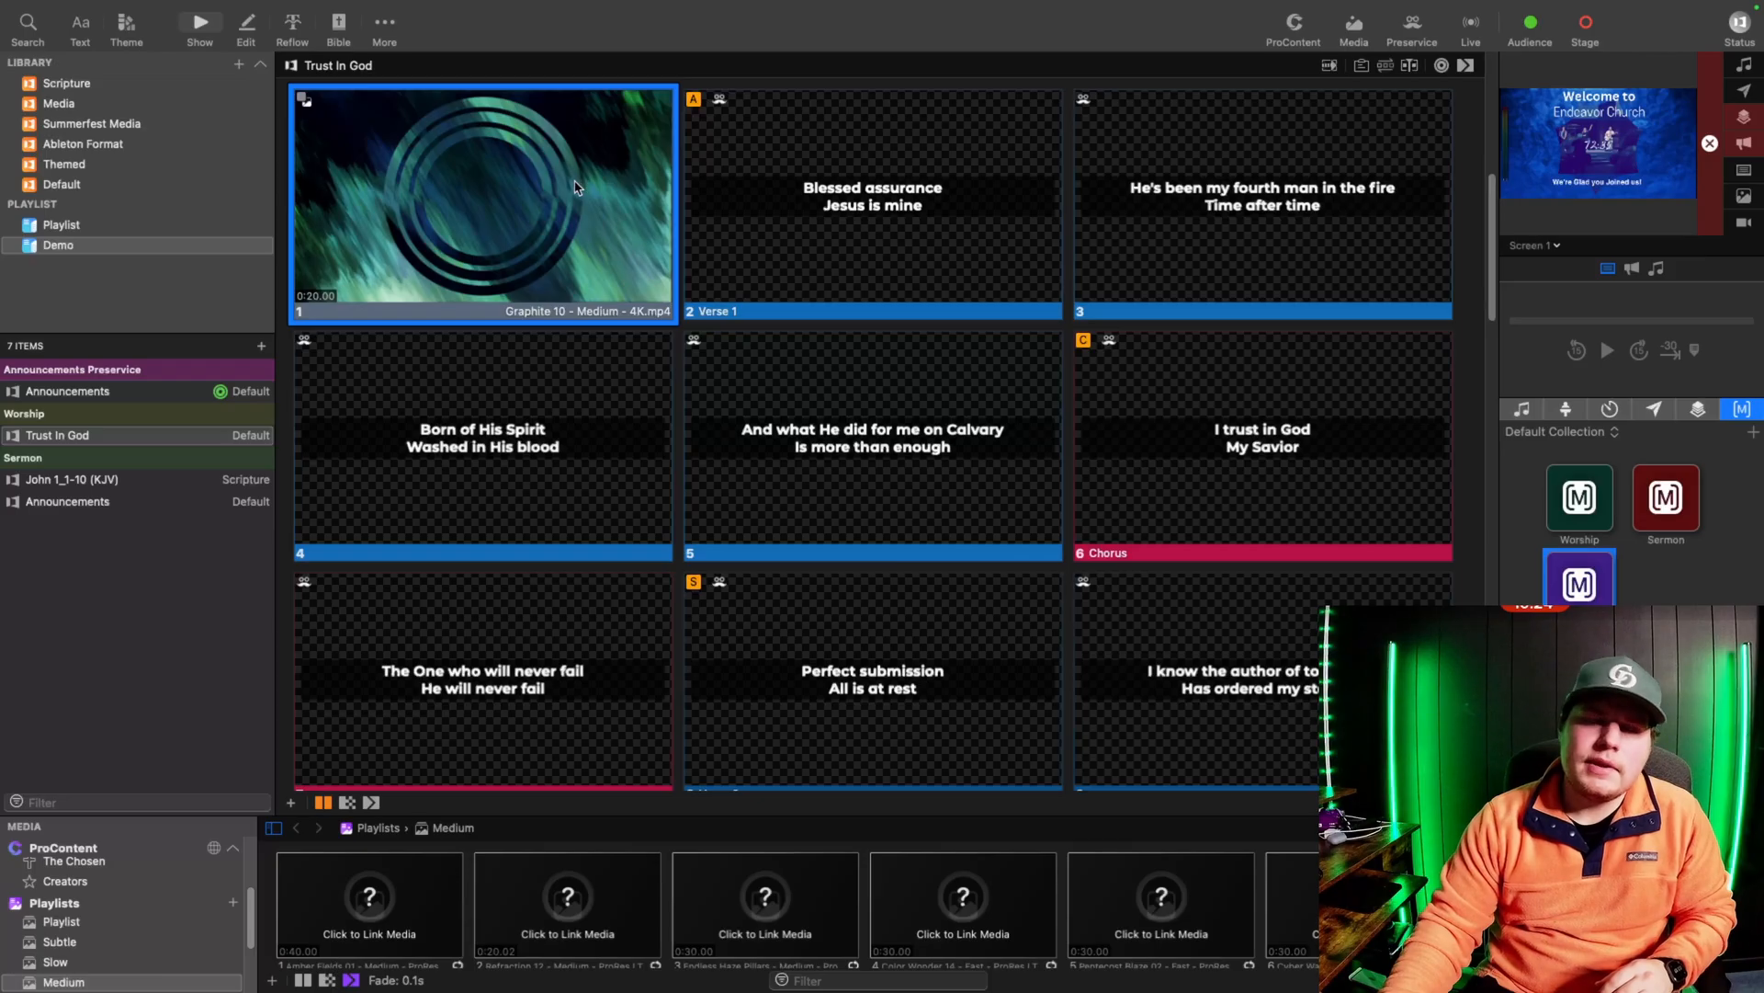
Step: Test the first three slides of Trust In God live, then run the purple macro to return to the Preservice look
click(596, 210)
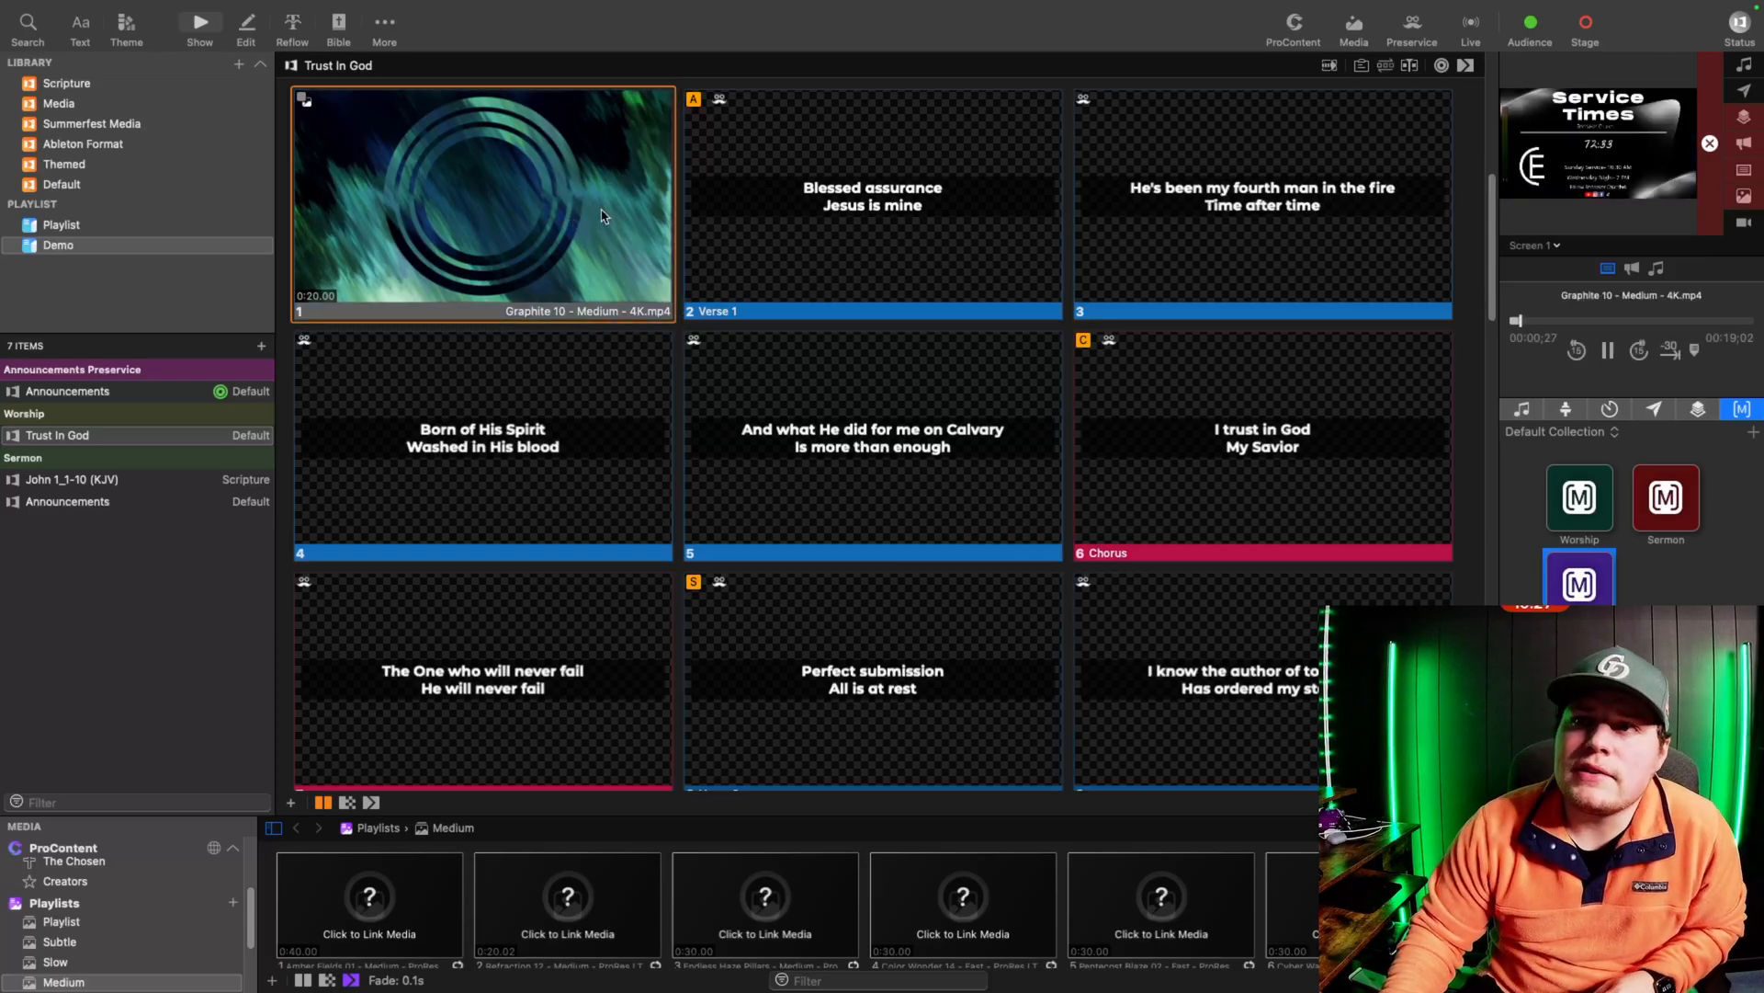
click(579, 213)
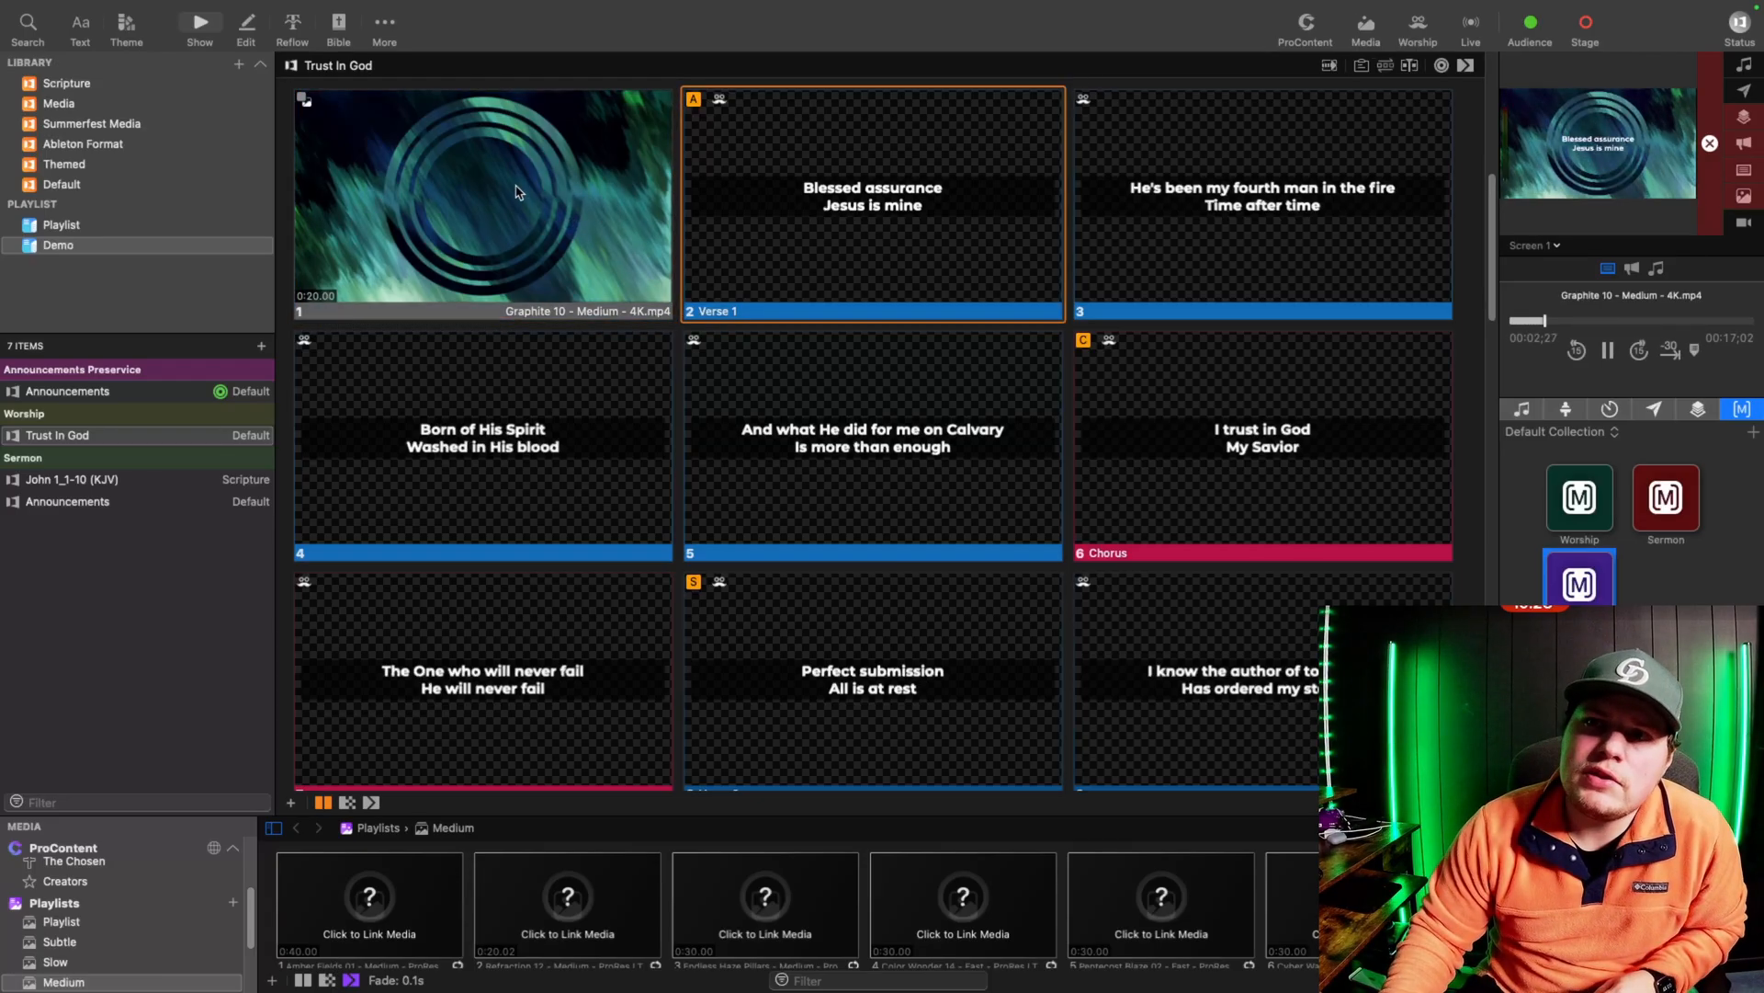
click(924, 228)
click(1204, 265)
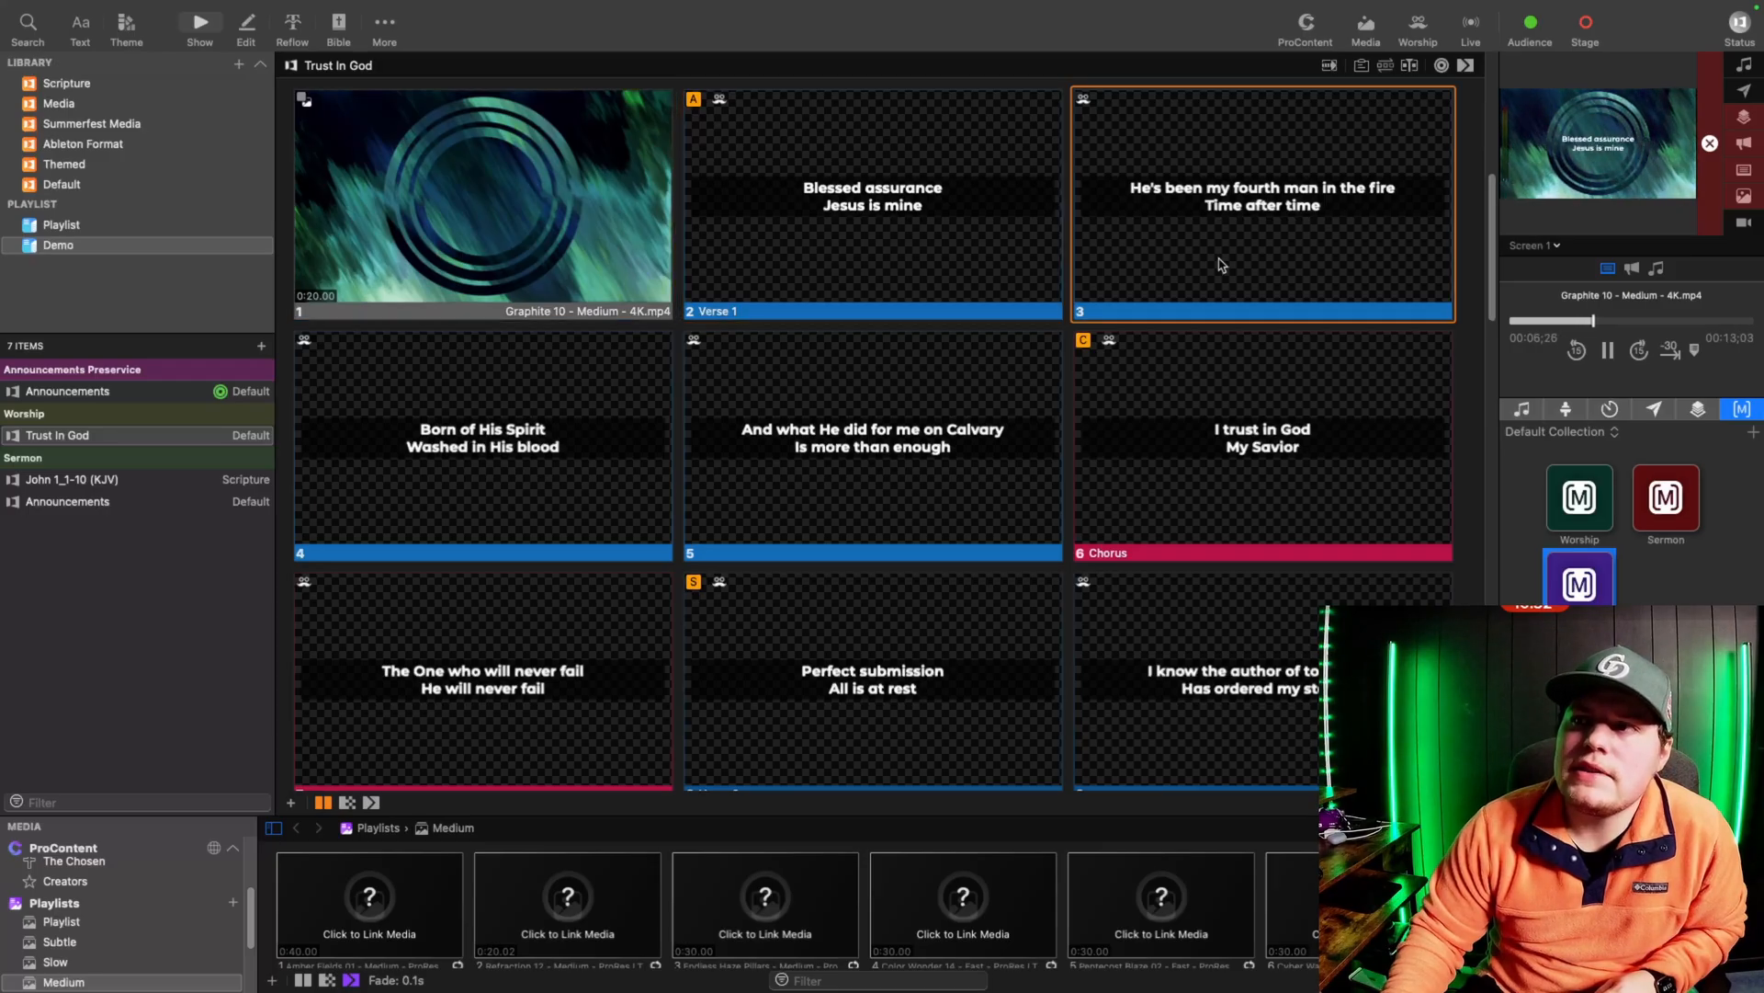
click(1601, 589)
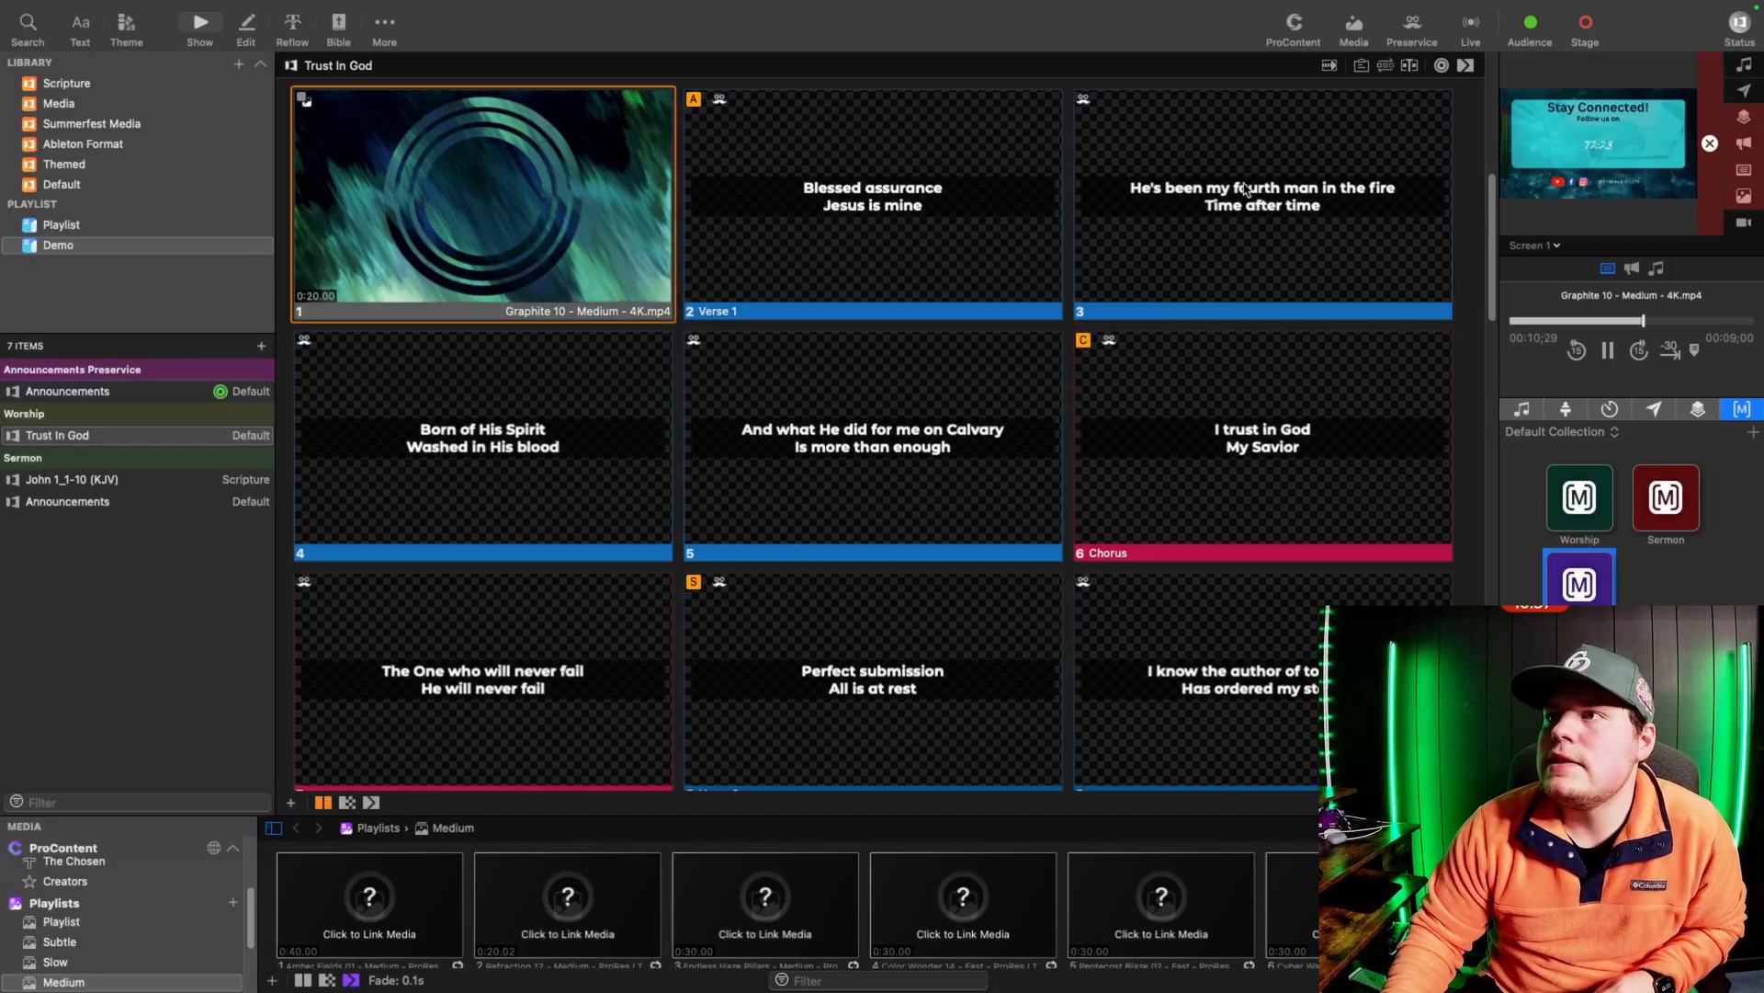
Step: Remove the Worship look action from the Verse 1 slide of Trust In God
right_click(892, 191)
right_click(805, 165)
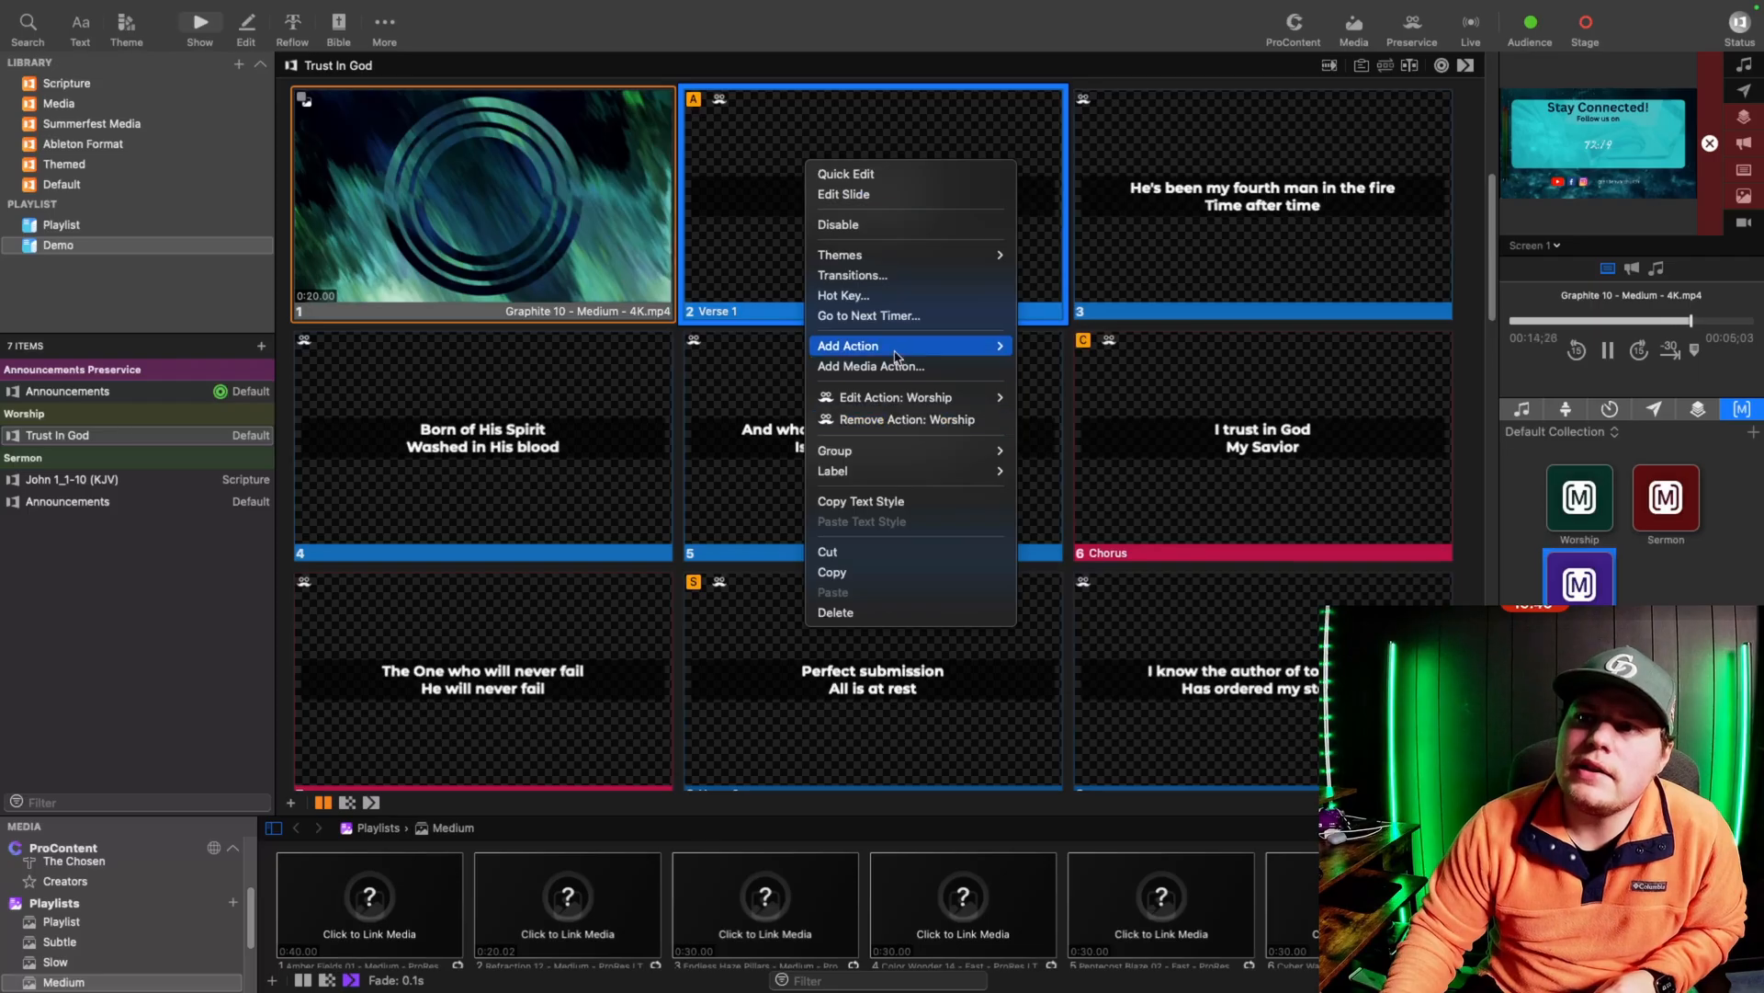
mouse_move(906, 345)
mouse_move(1105, 370)
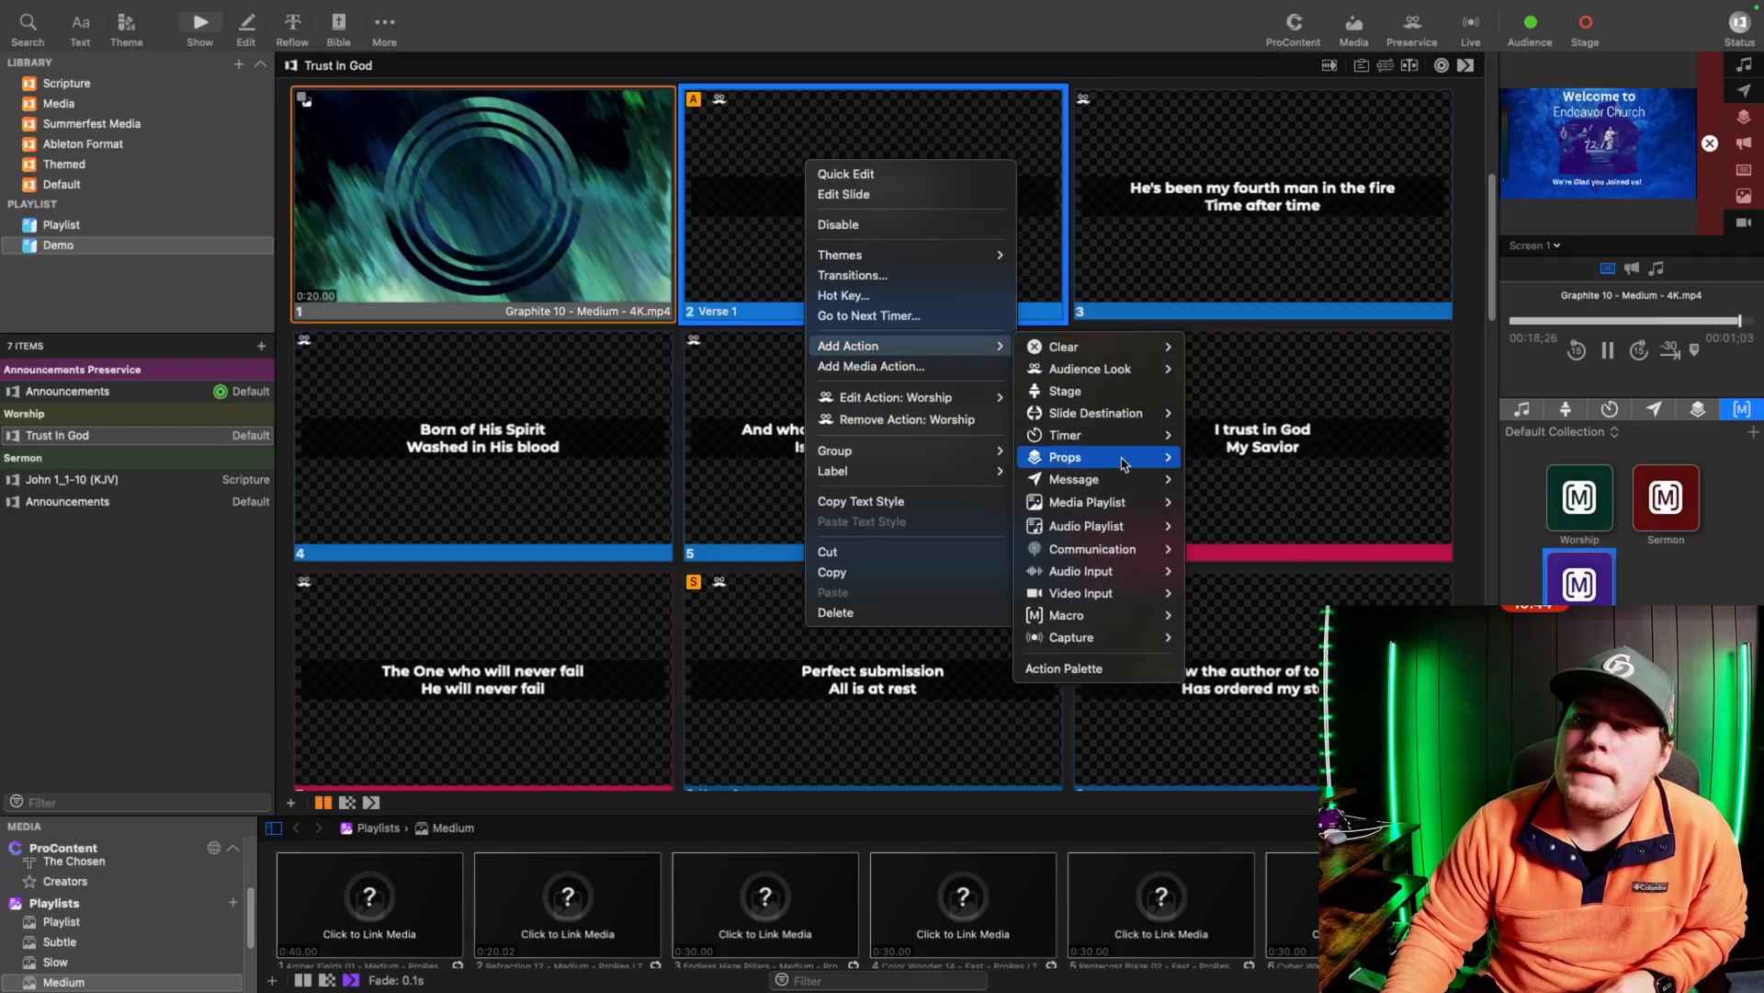
mouse_move(1123, 463)
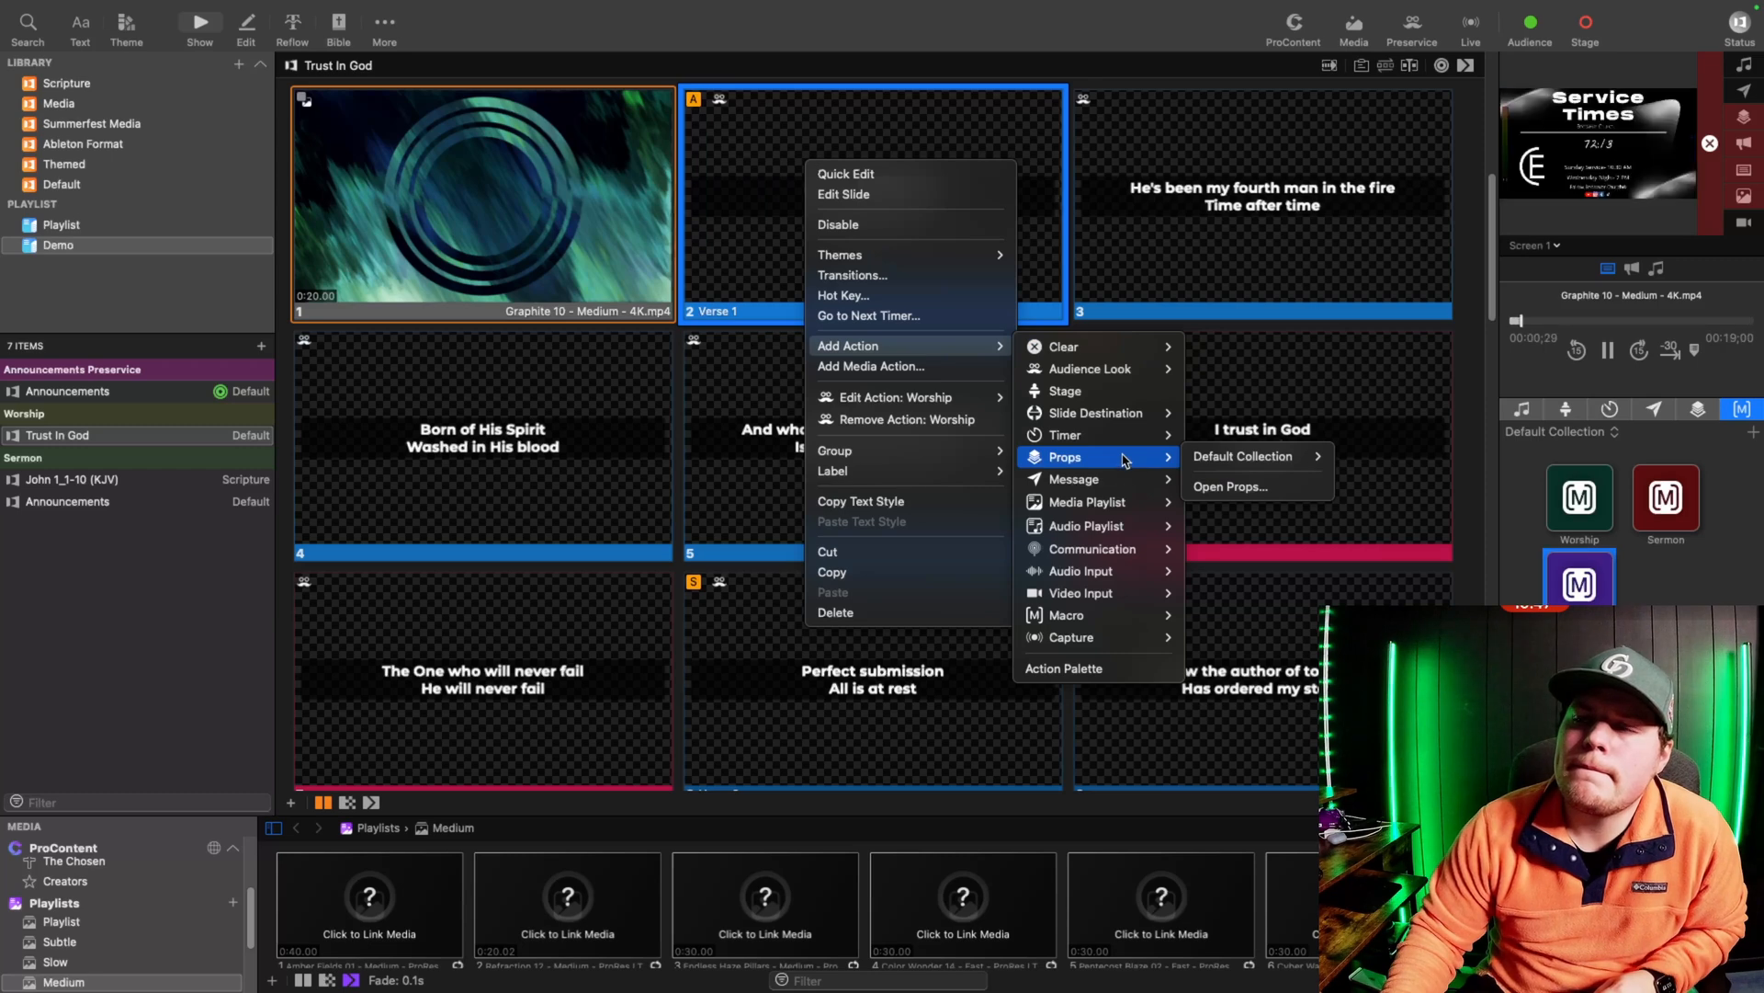
click(896, 420)
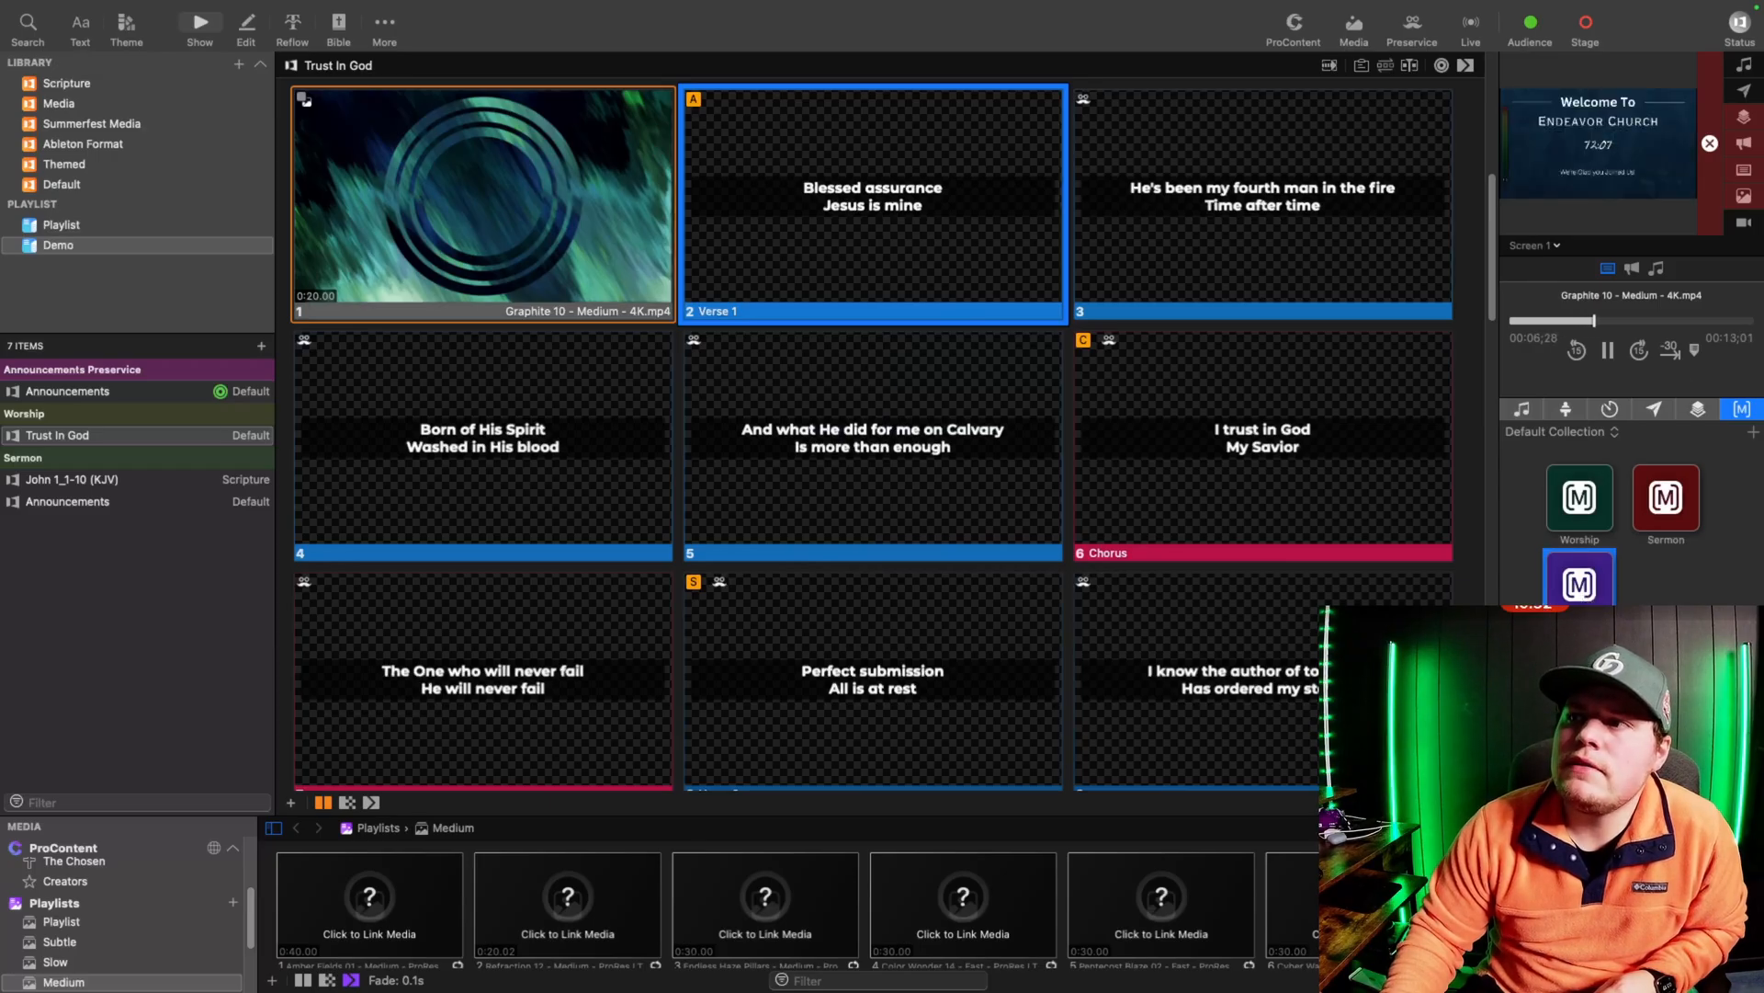
Step: Attach the purple Preservice macro to the first slide of the preservice Announcements presentation
click(77, 393)
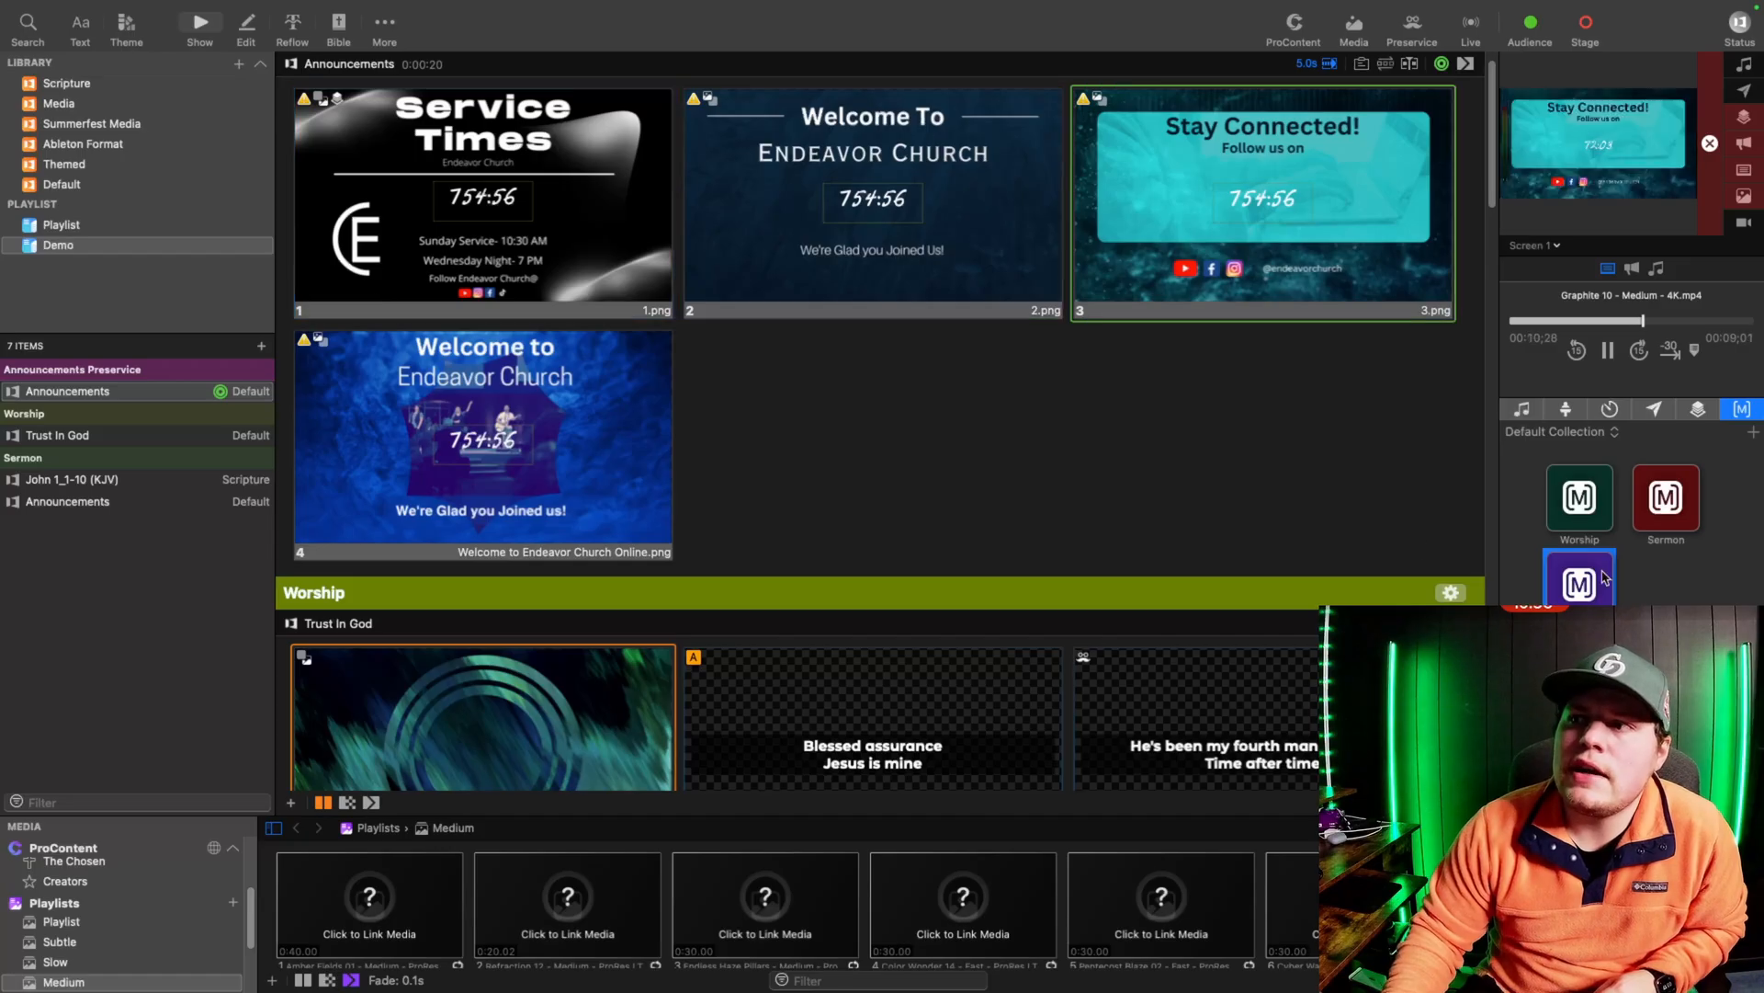
drag(1604, 578, 464, 237)
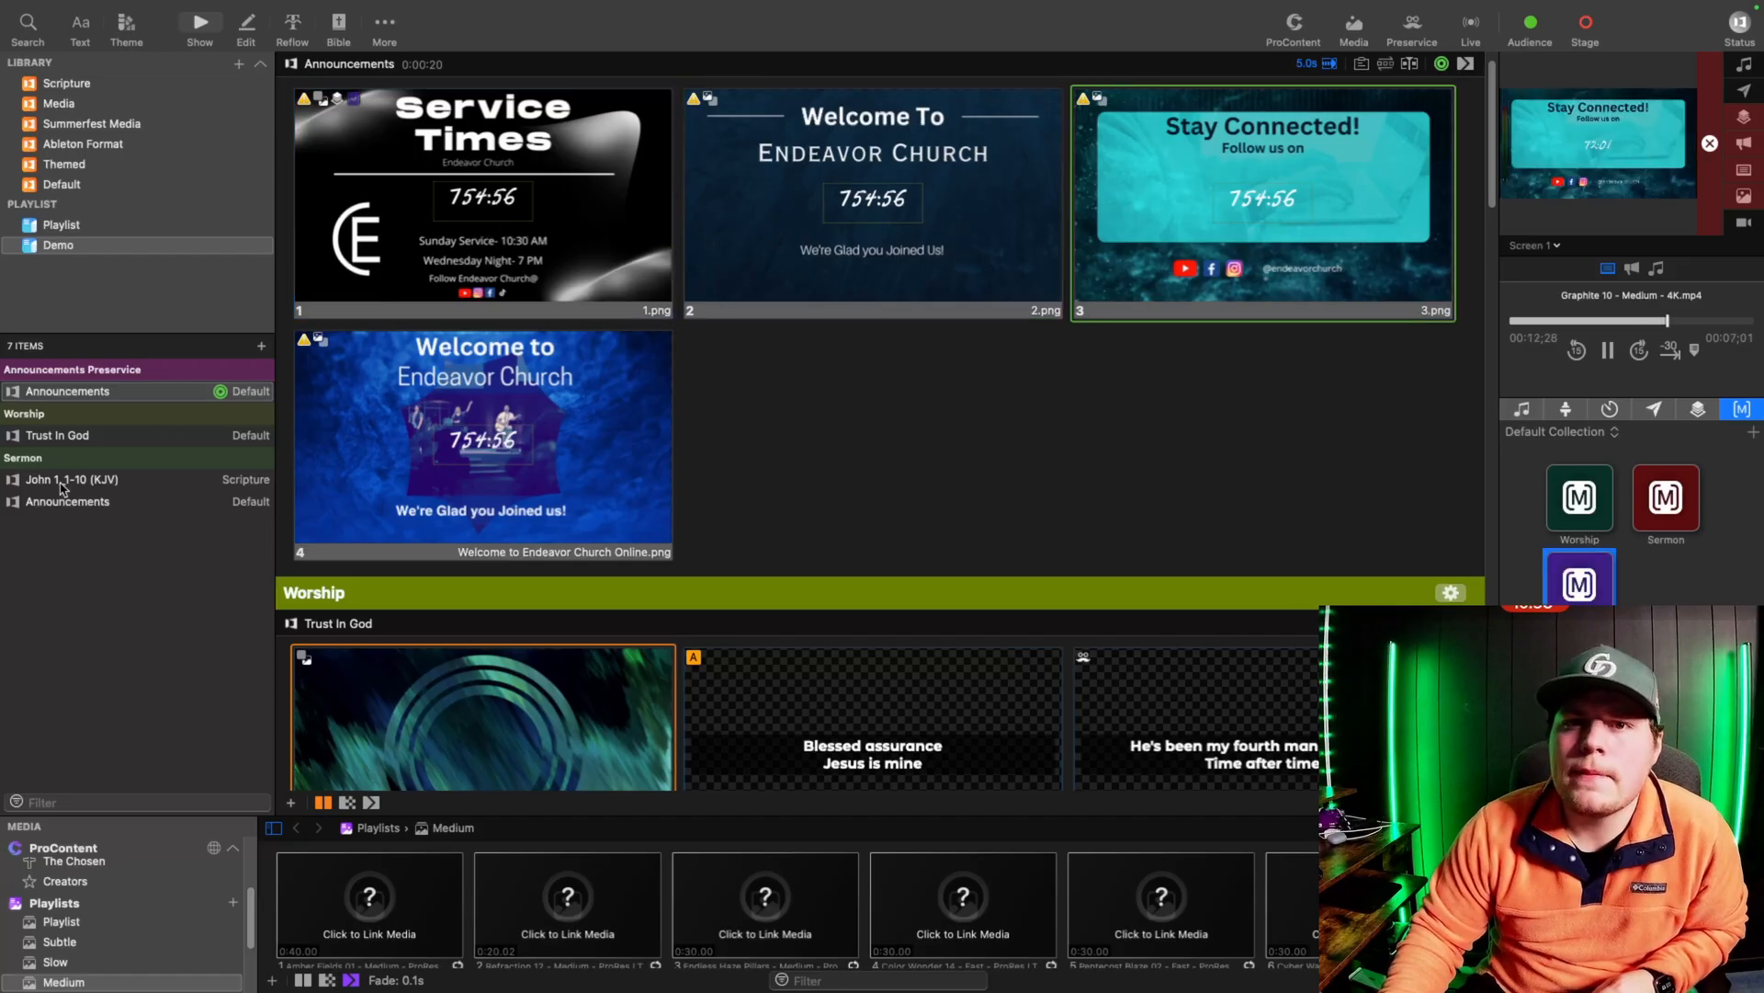
Step: Alternate between the first slide and the Verse 1 slide of Trust In God to check the live output without look actions
click(92, 435)
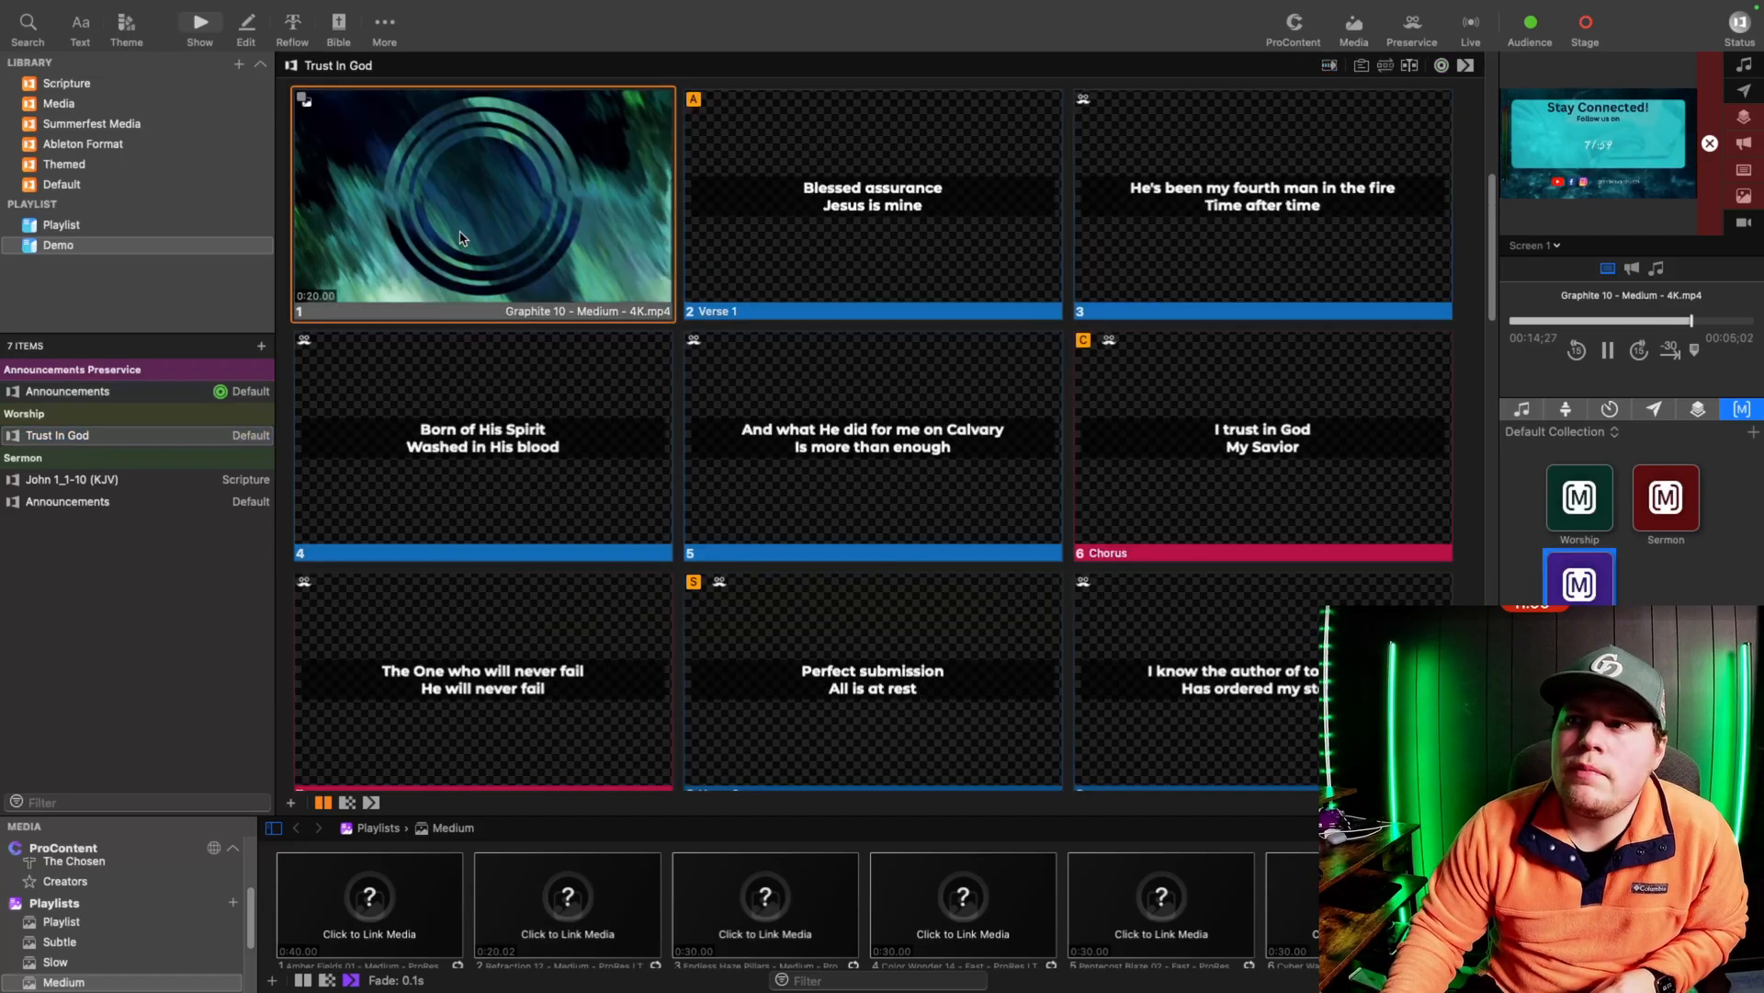
click(838, 175)
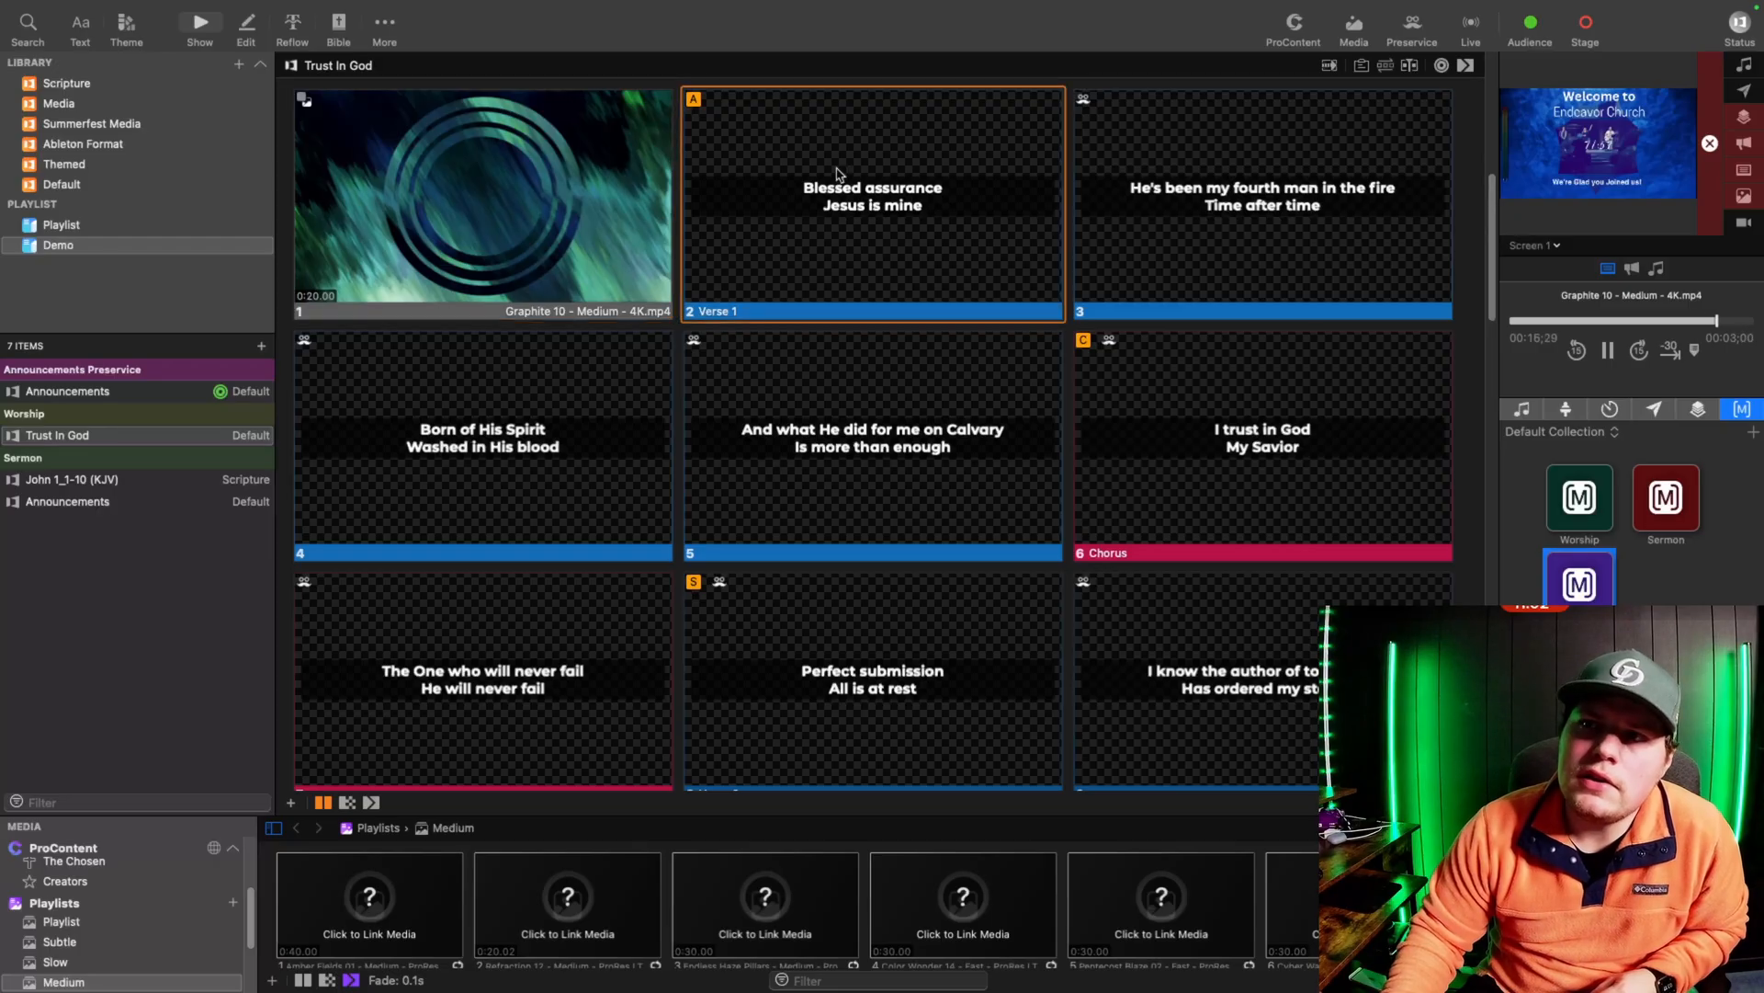
click(611, 210)
click(838, 197)
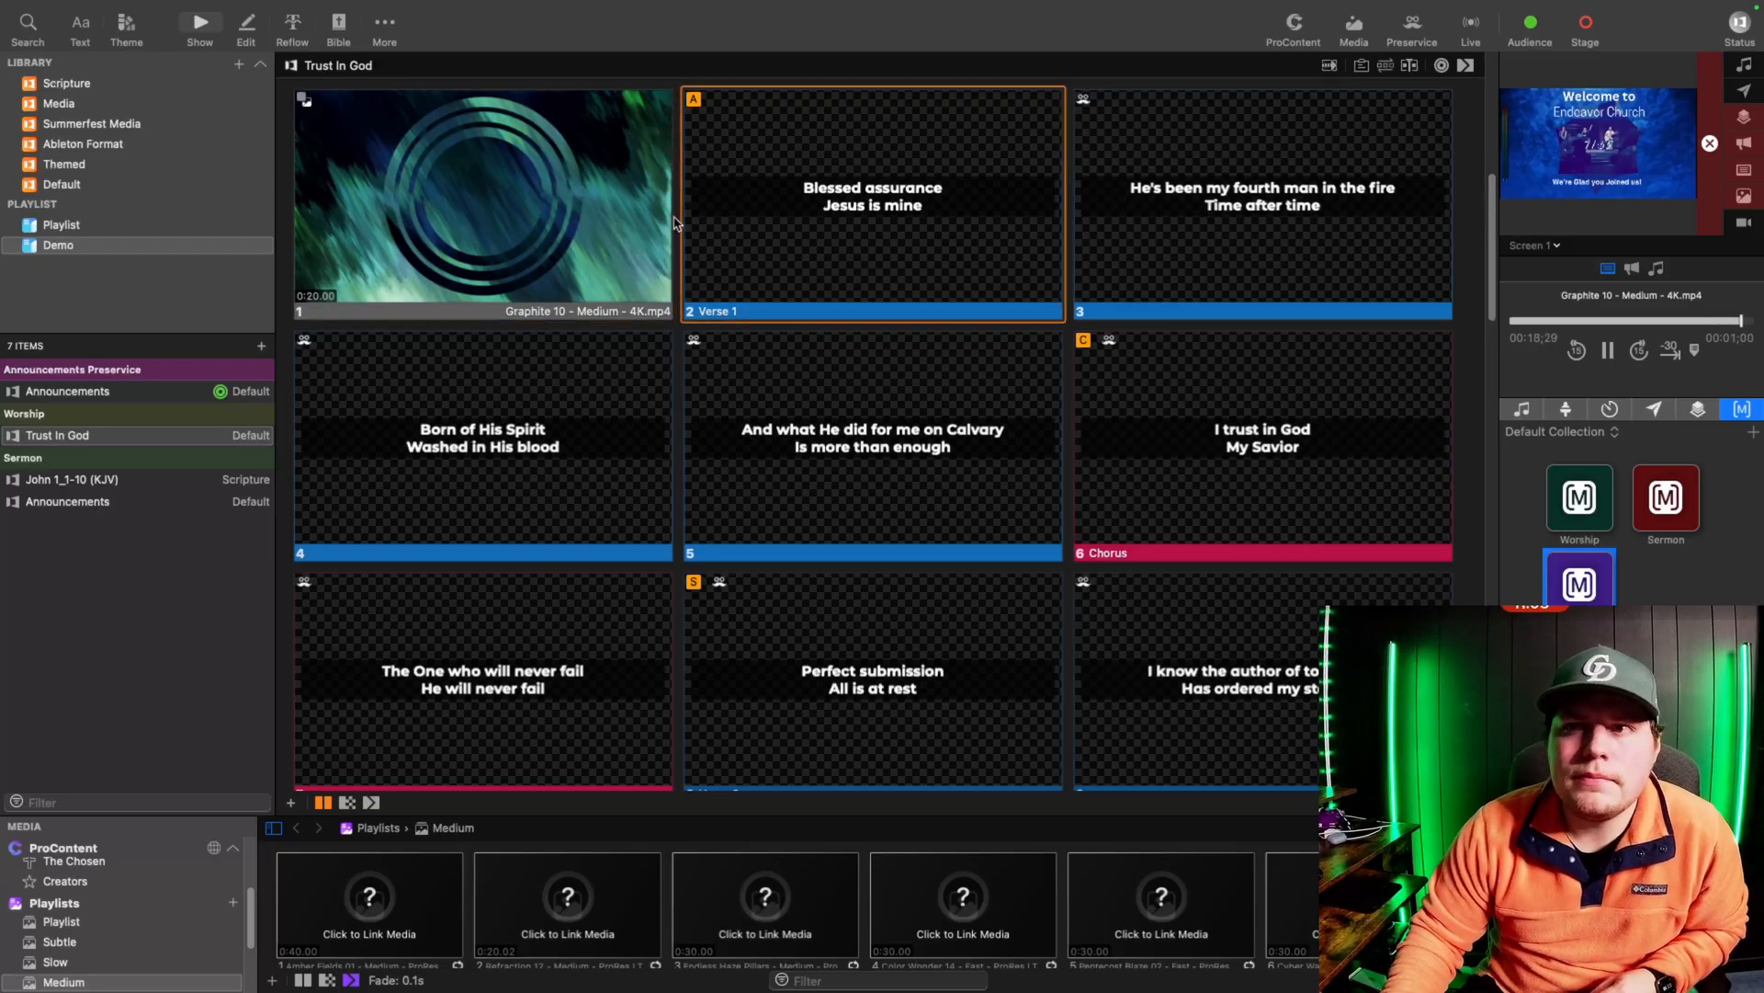
click(634, 224)
click(786, 221)
click(616, 225)
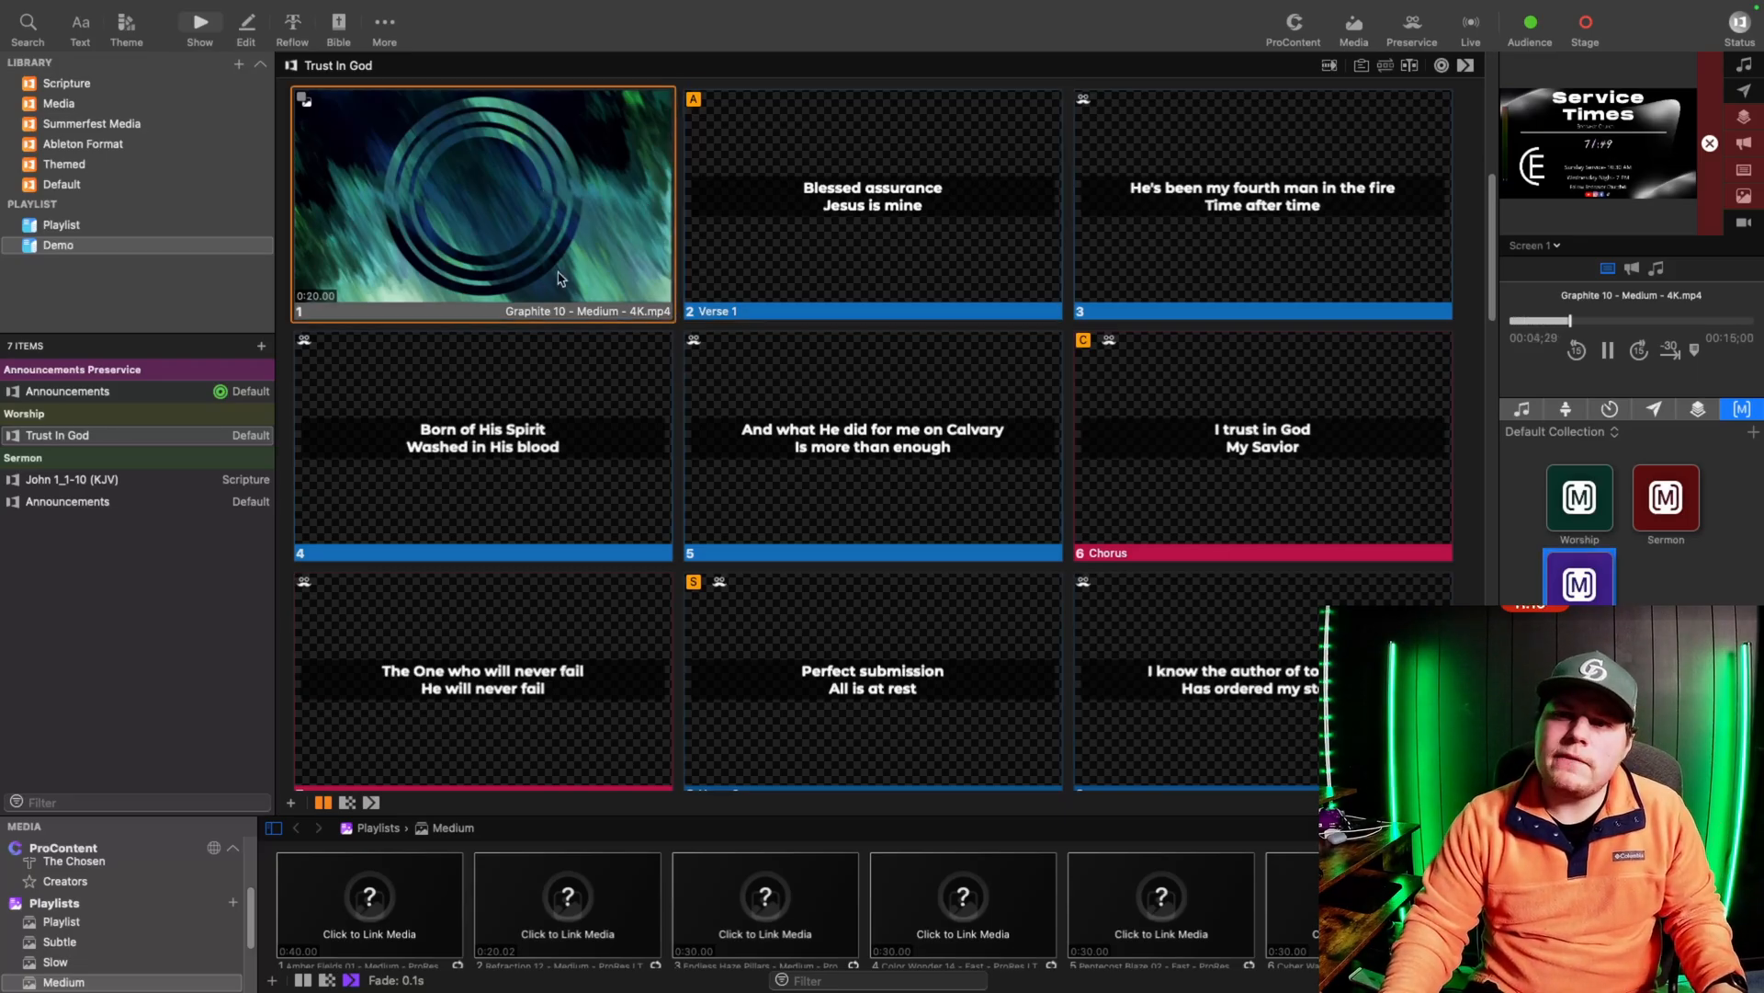
scroll(558, 277, down, 10)
scroll(670, 347, up, 3)
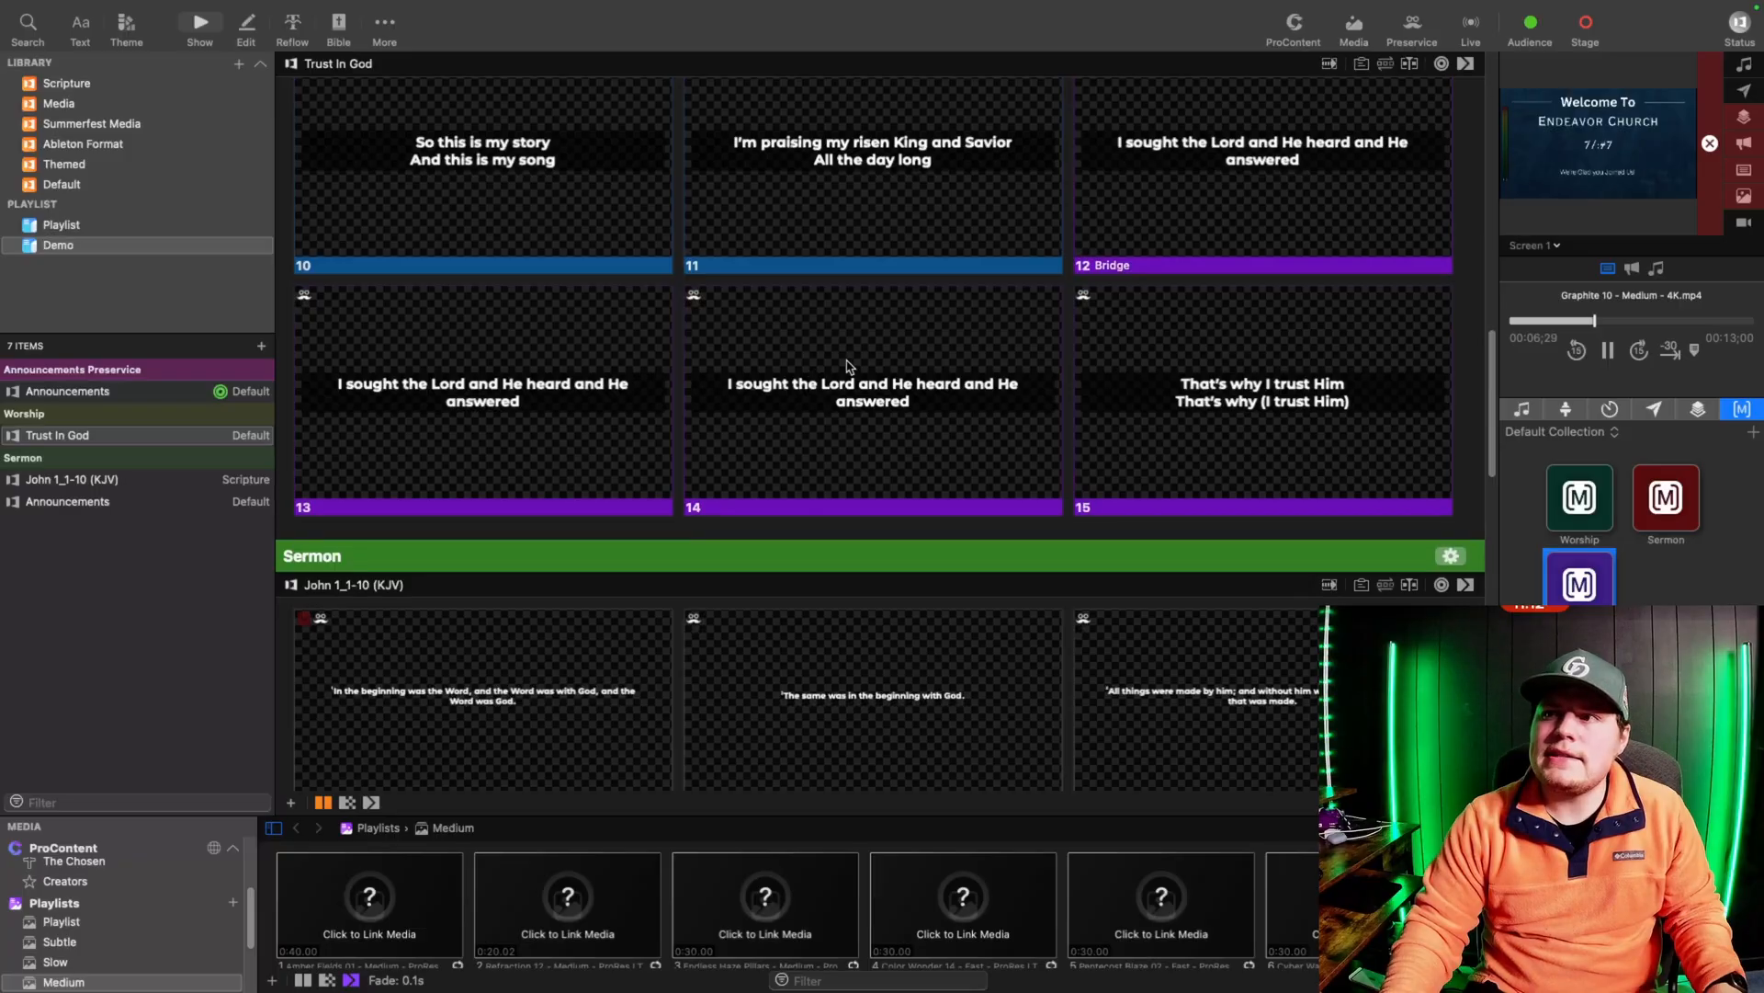
scroll(848, 365, up, 1)
key(super+a)
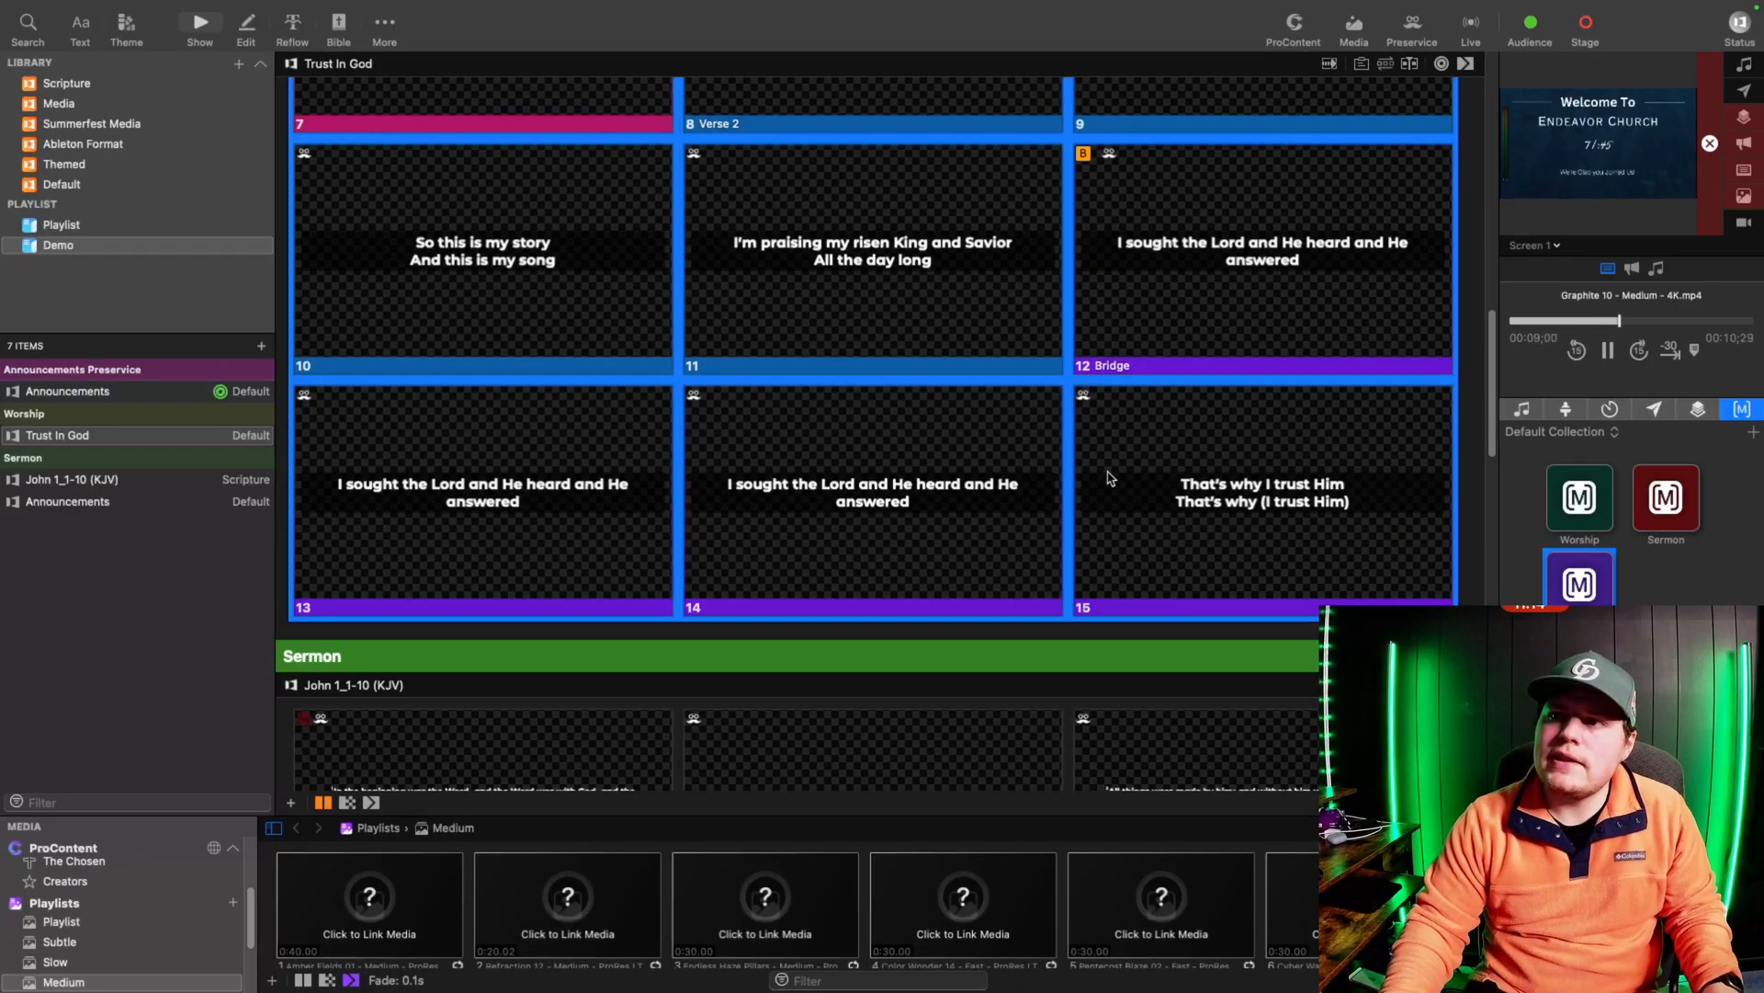
right_click(1148, 444)
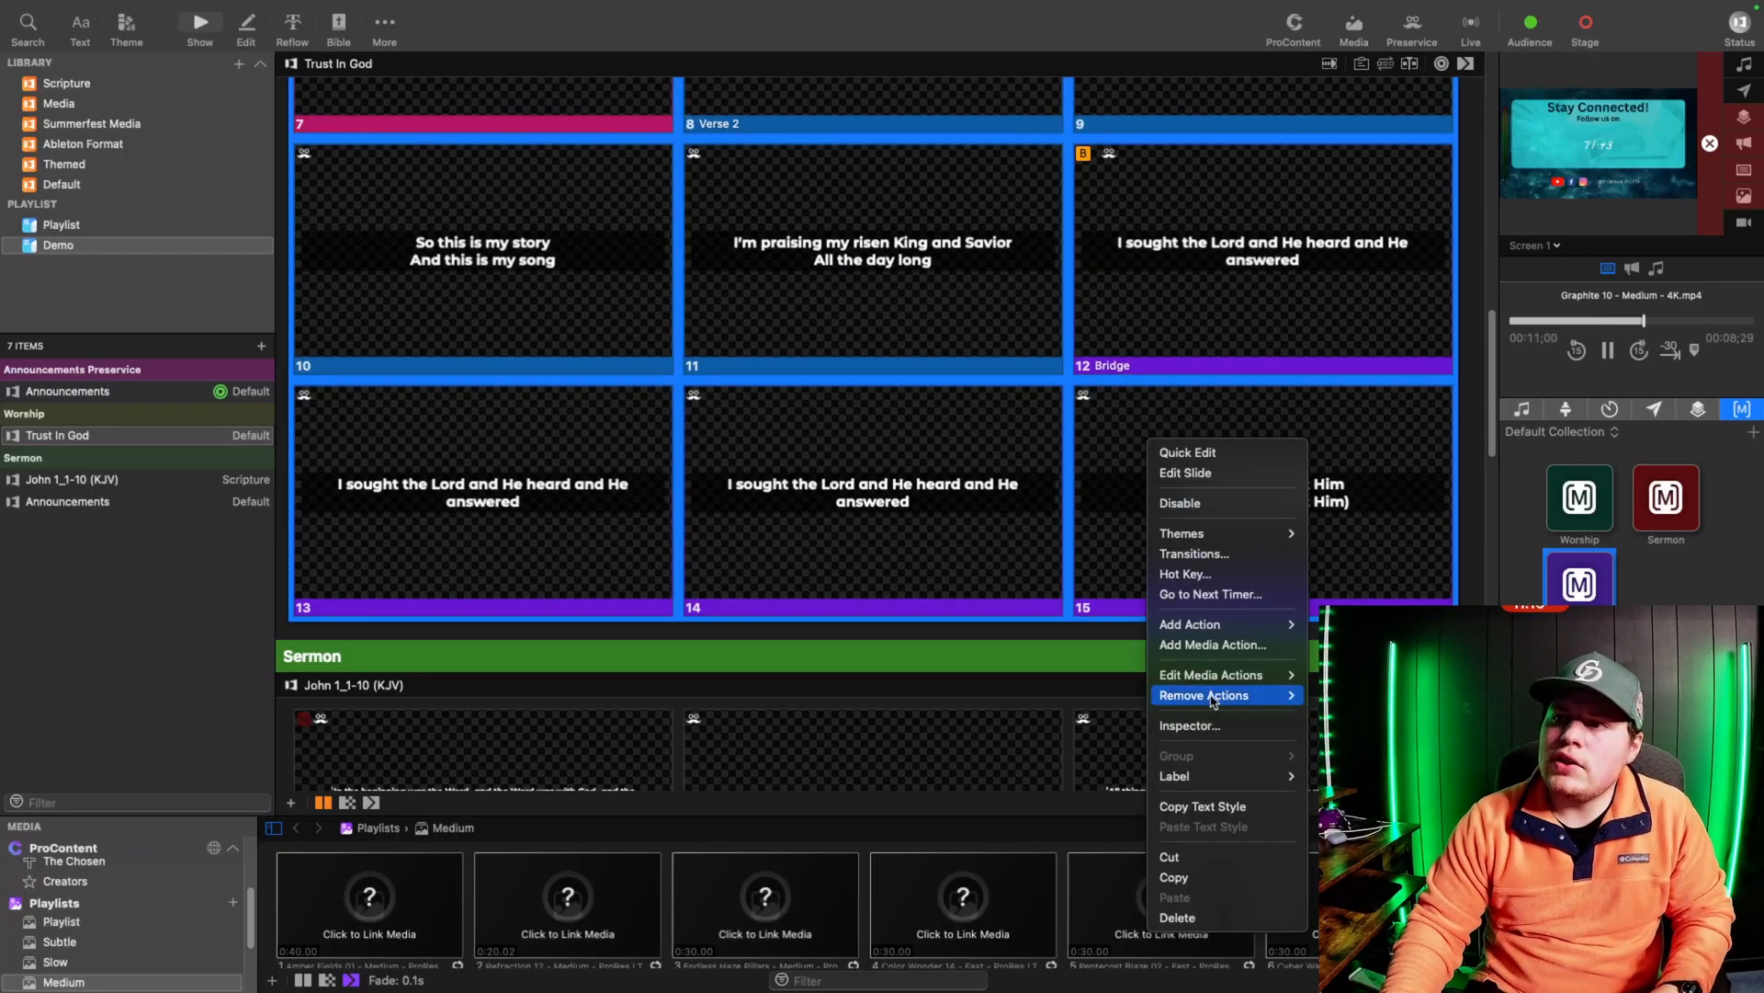
mouse_move(1219, 625)
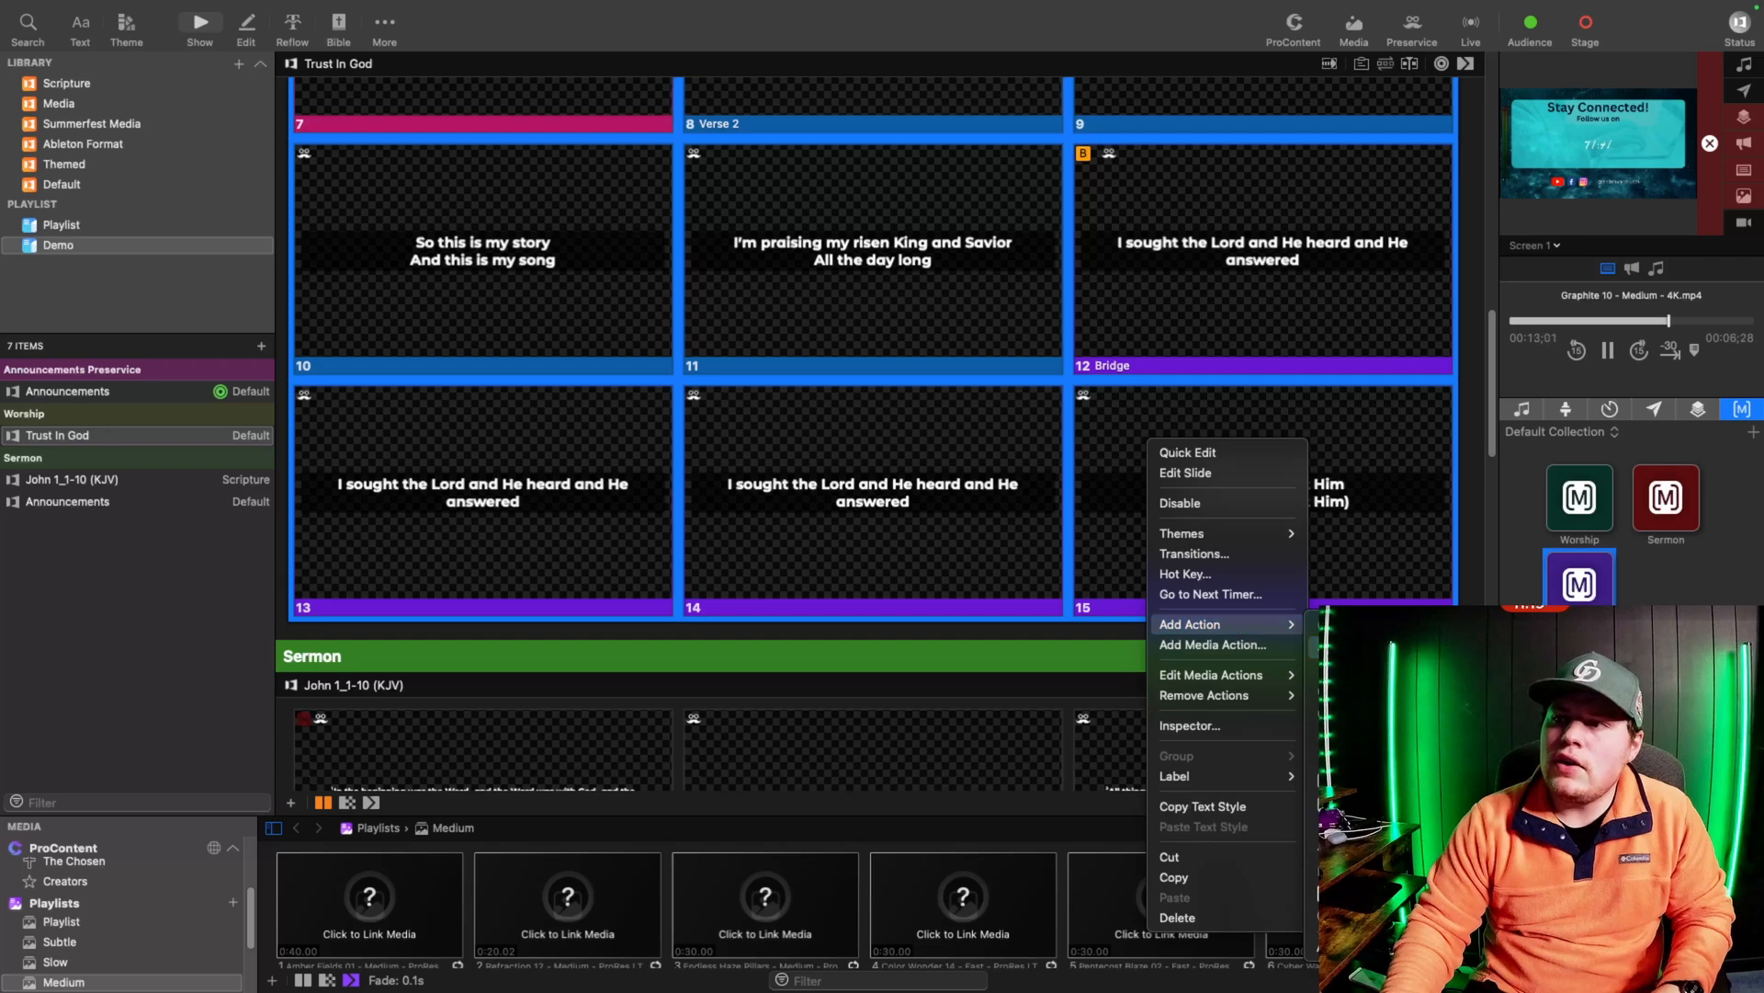
click(676, 336)
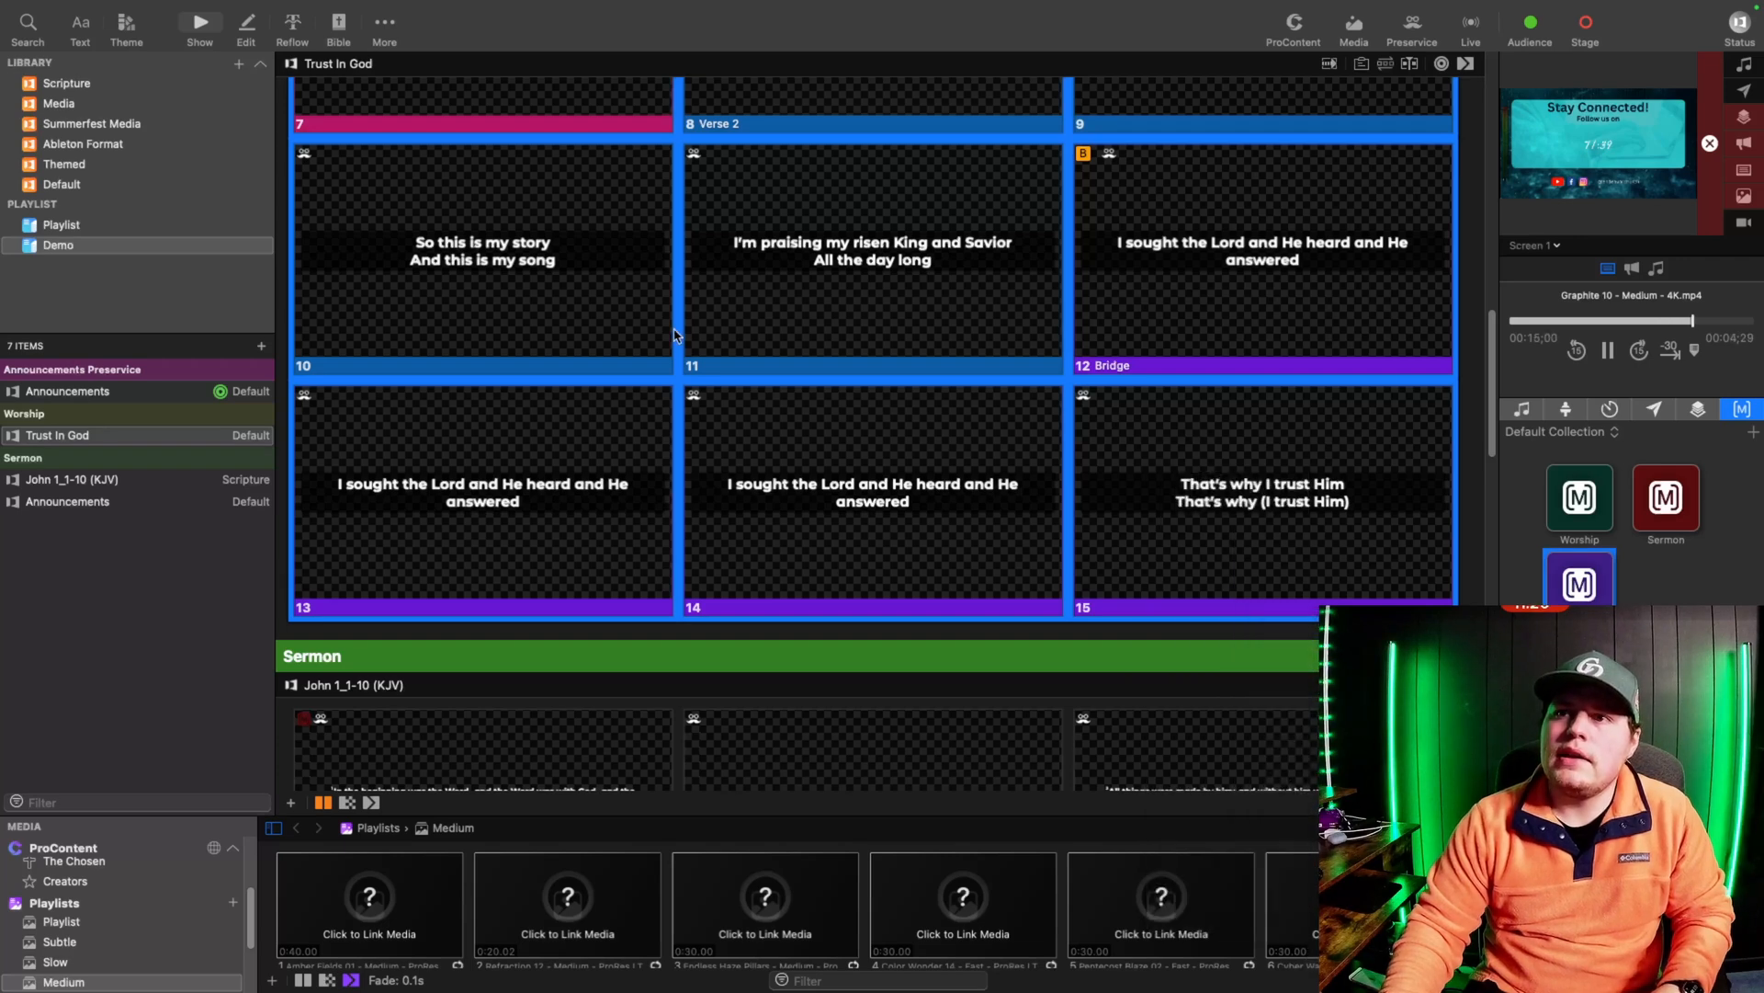
scroll(671, 341, up, 4)
scroll(671, 343, up, 4)
click(676, 294)
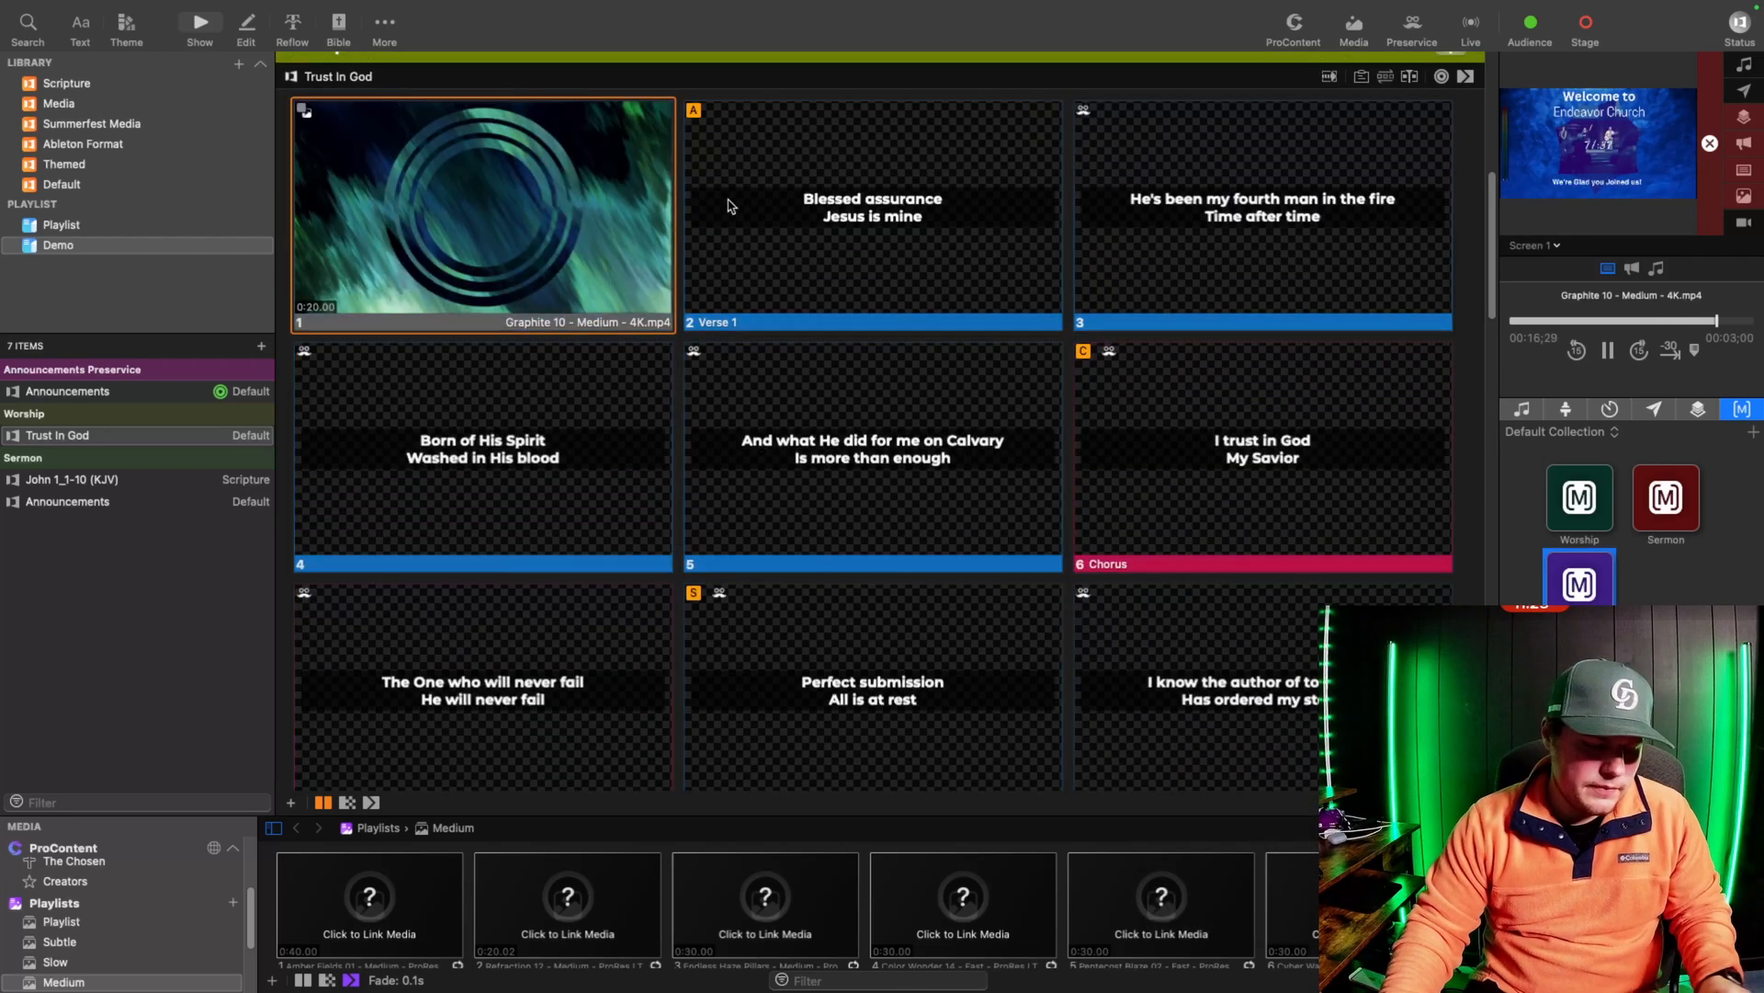
Step: Add the Worship audience look action to the first slide and the Verse 1 slide of Trust In God
click(726, 202)
super+click(561, 221)
right_click(558, 219)
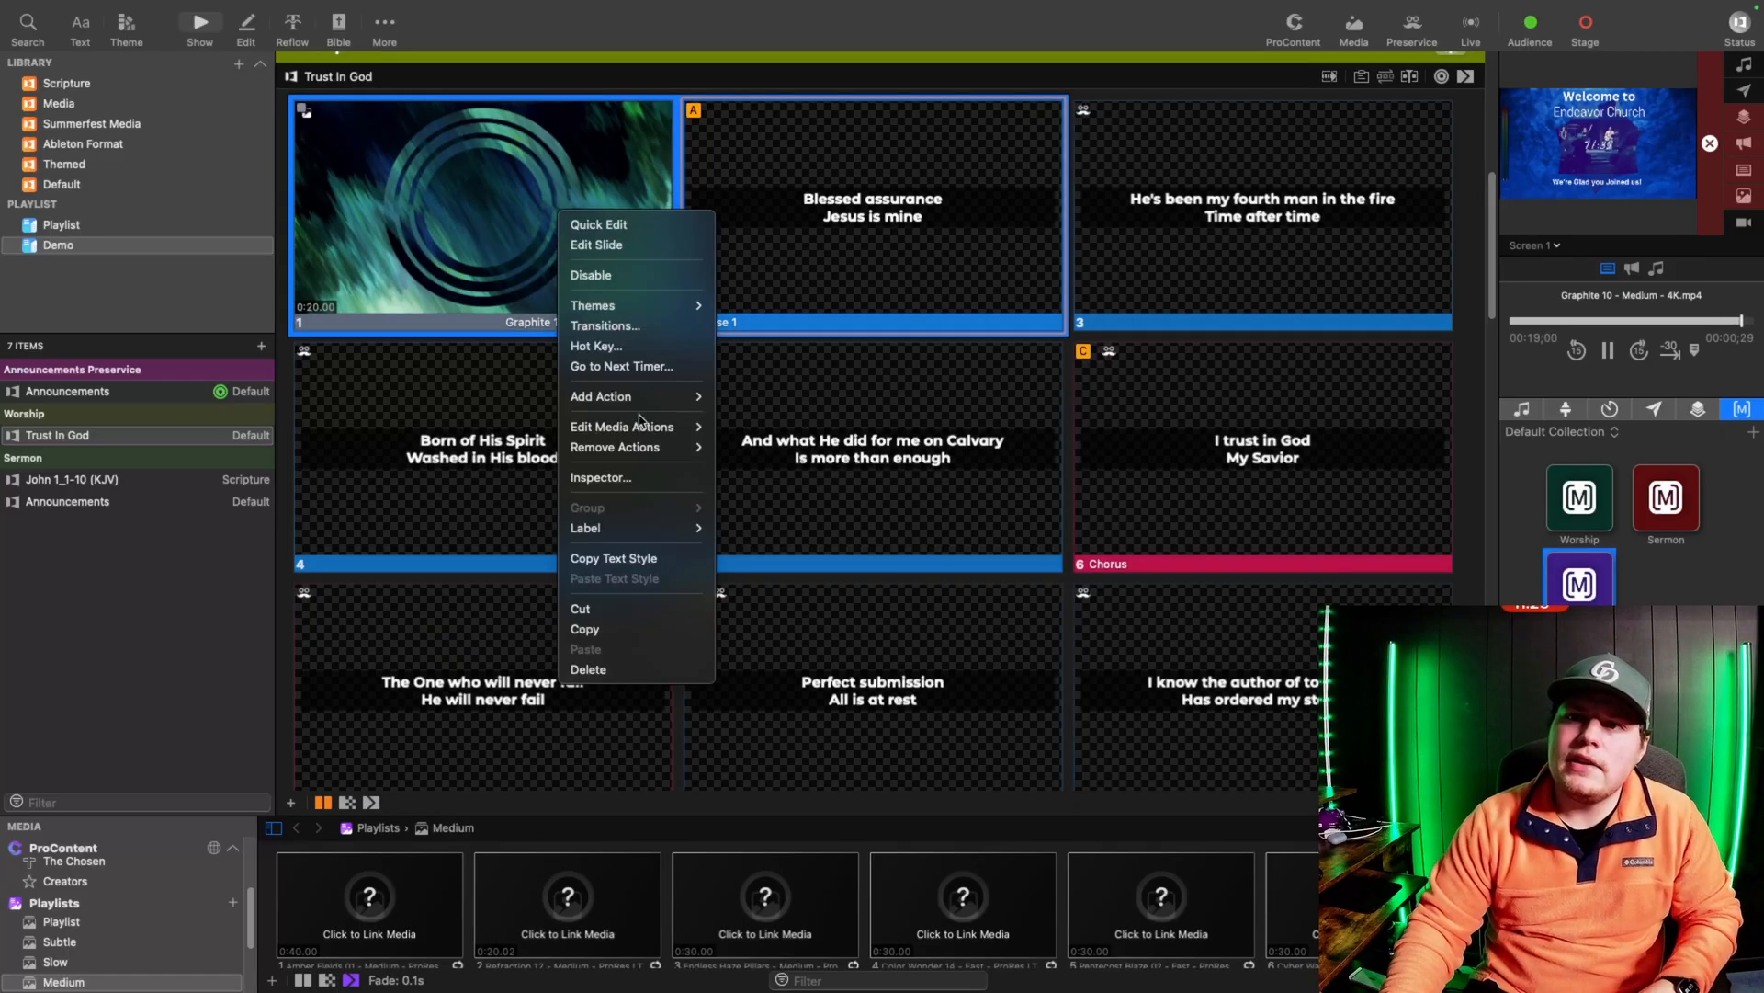
mouse_move(651, 398)
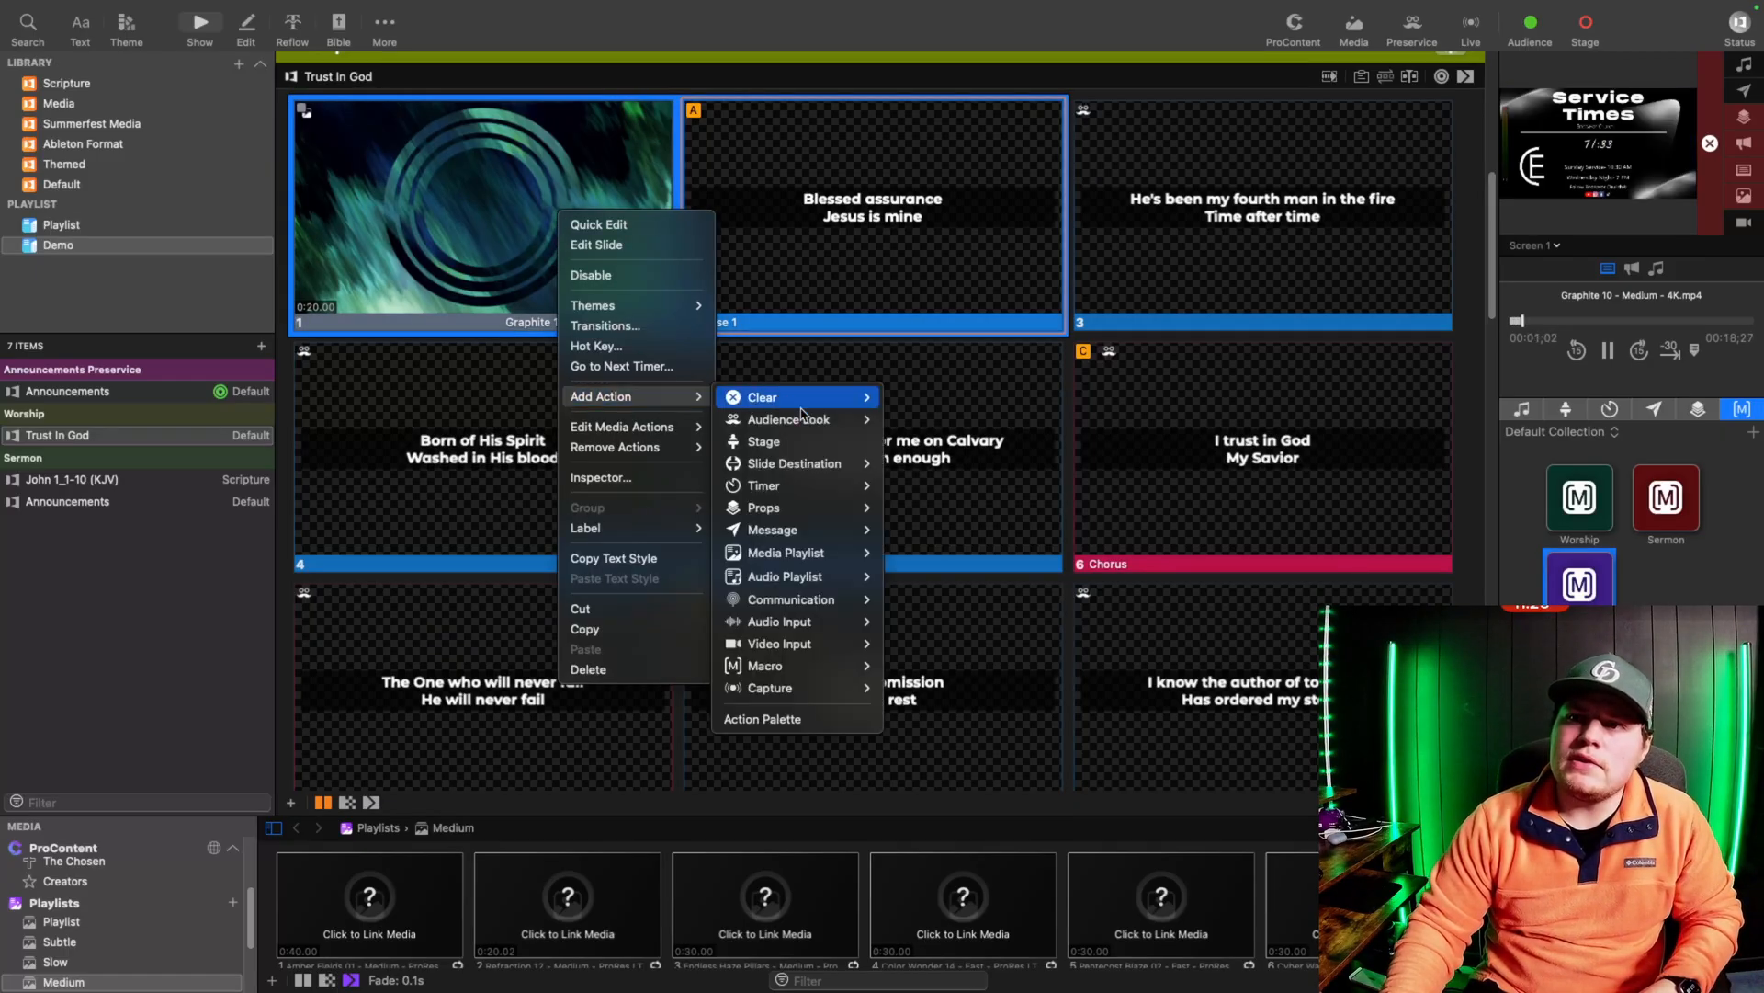
mouse_move(808, 424)
click(929, 426)
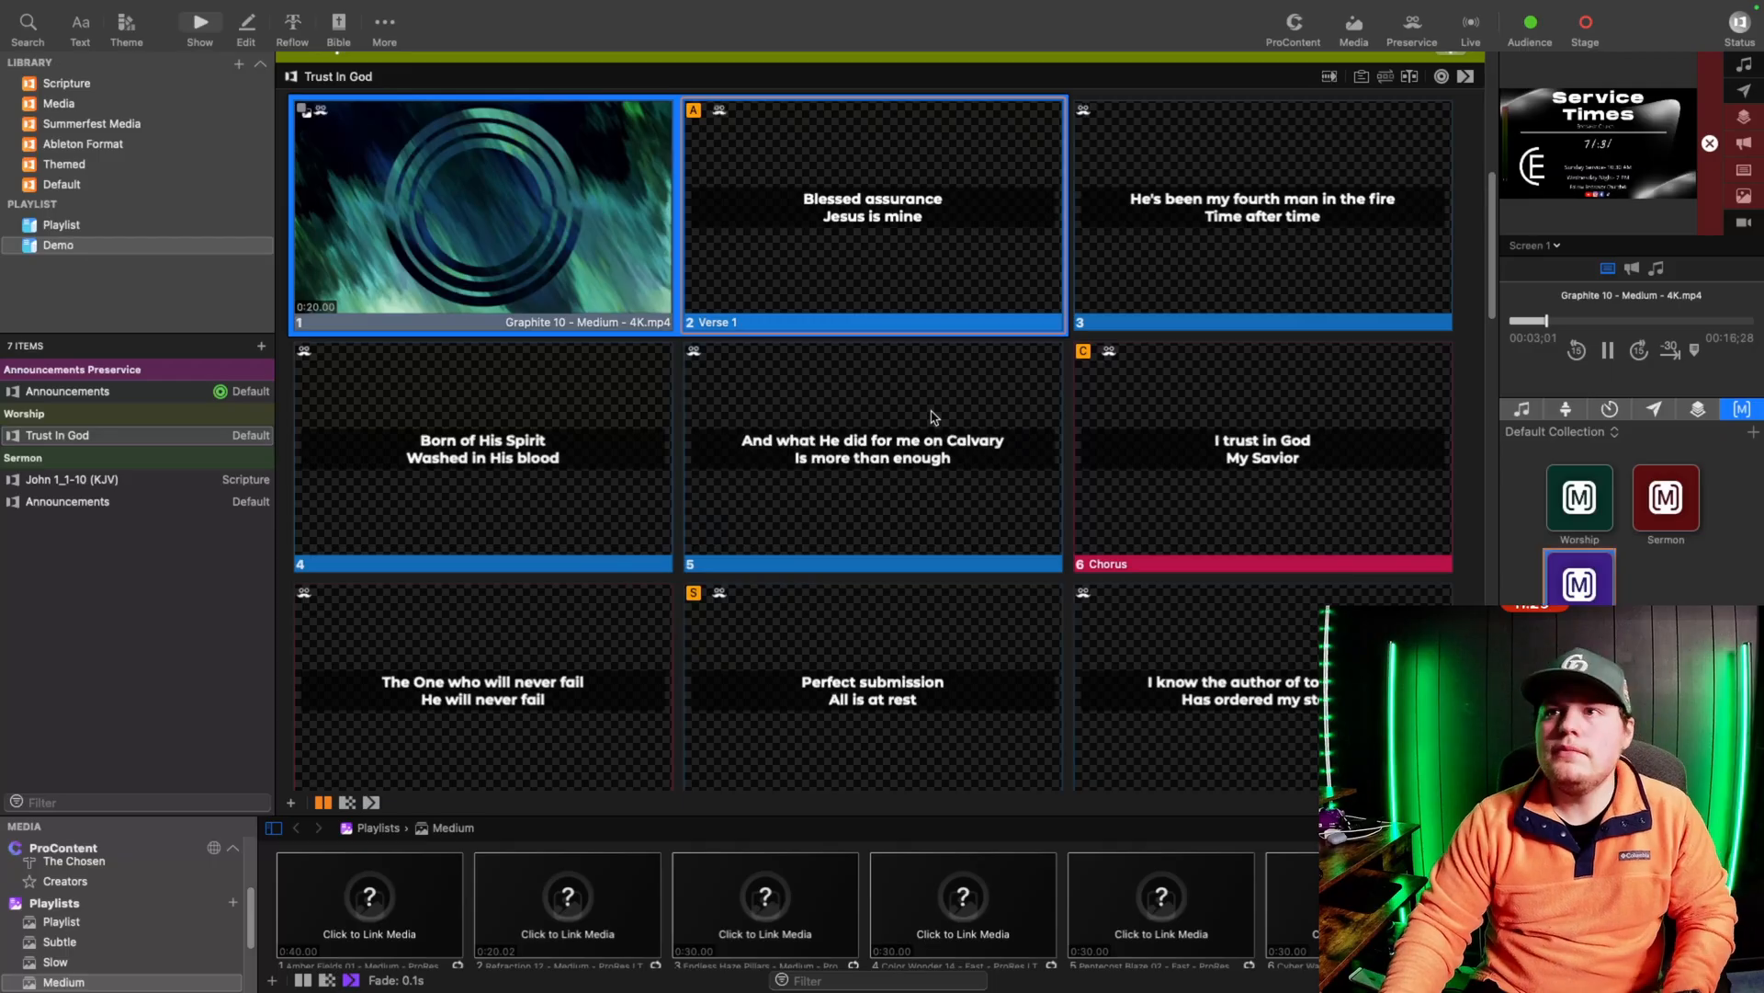
click(681, 301)
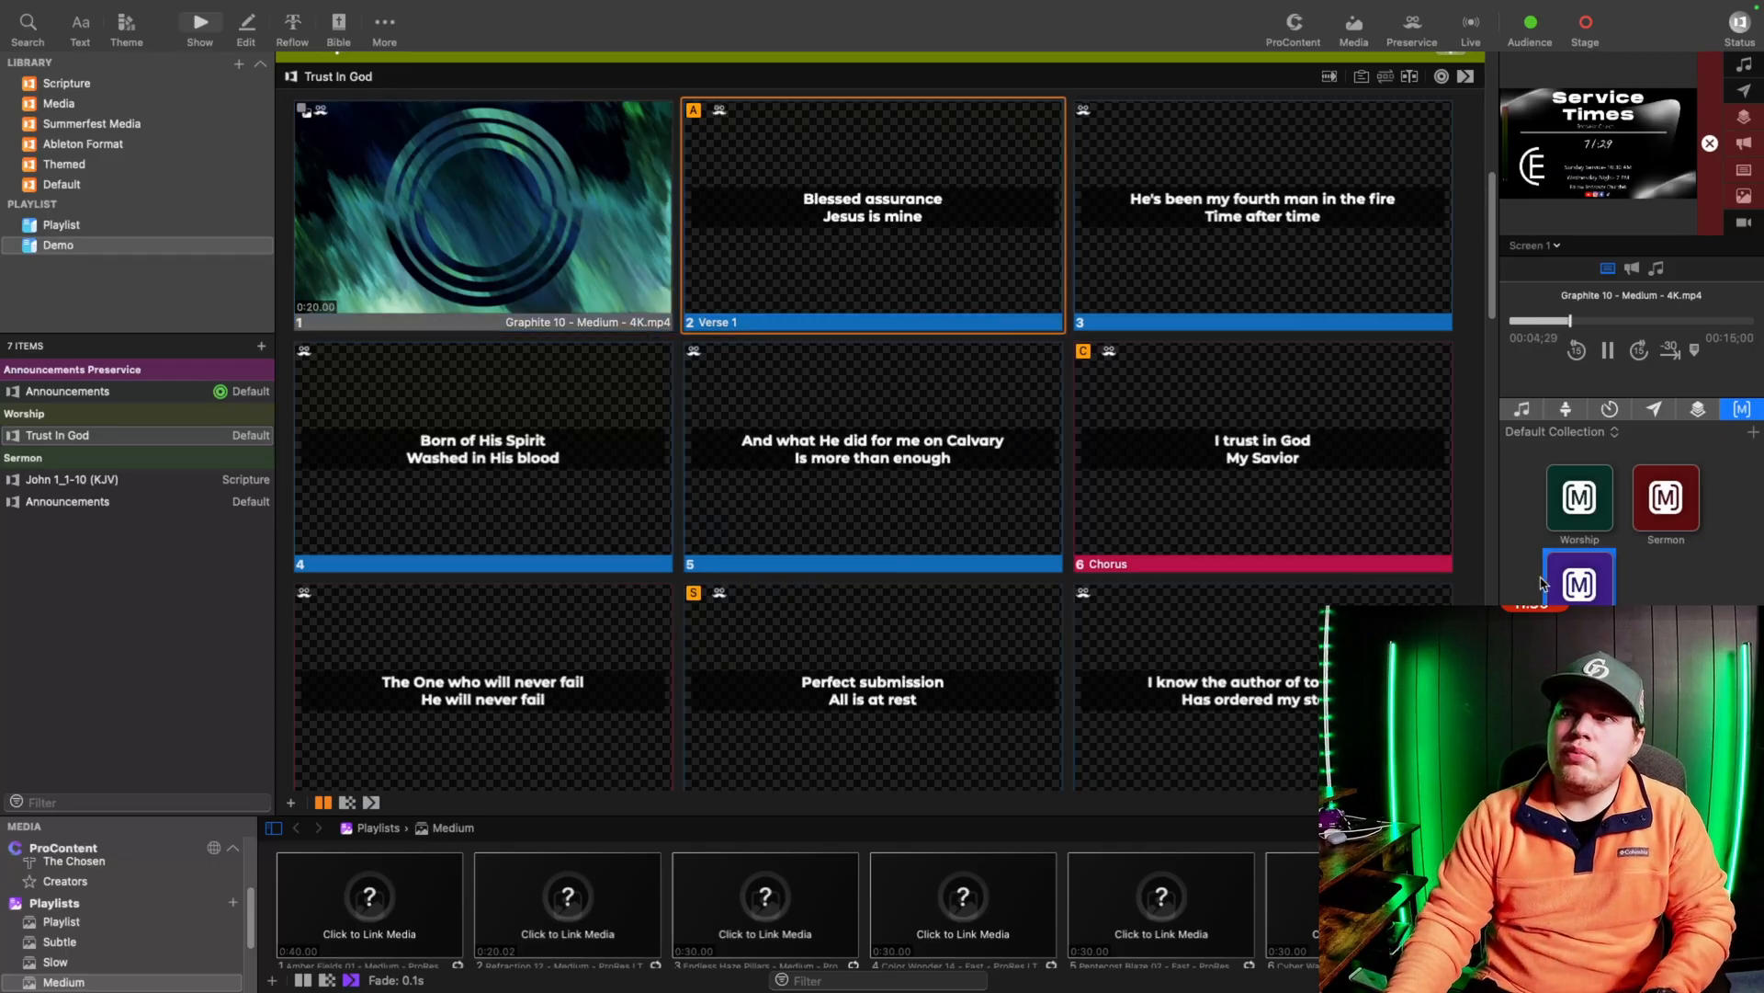
Step: Make the first slide of Trust In God live and attach the Worship macro to it
click(454, 211)
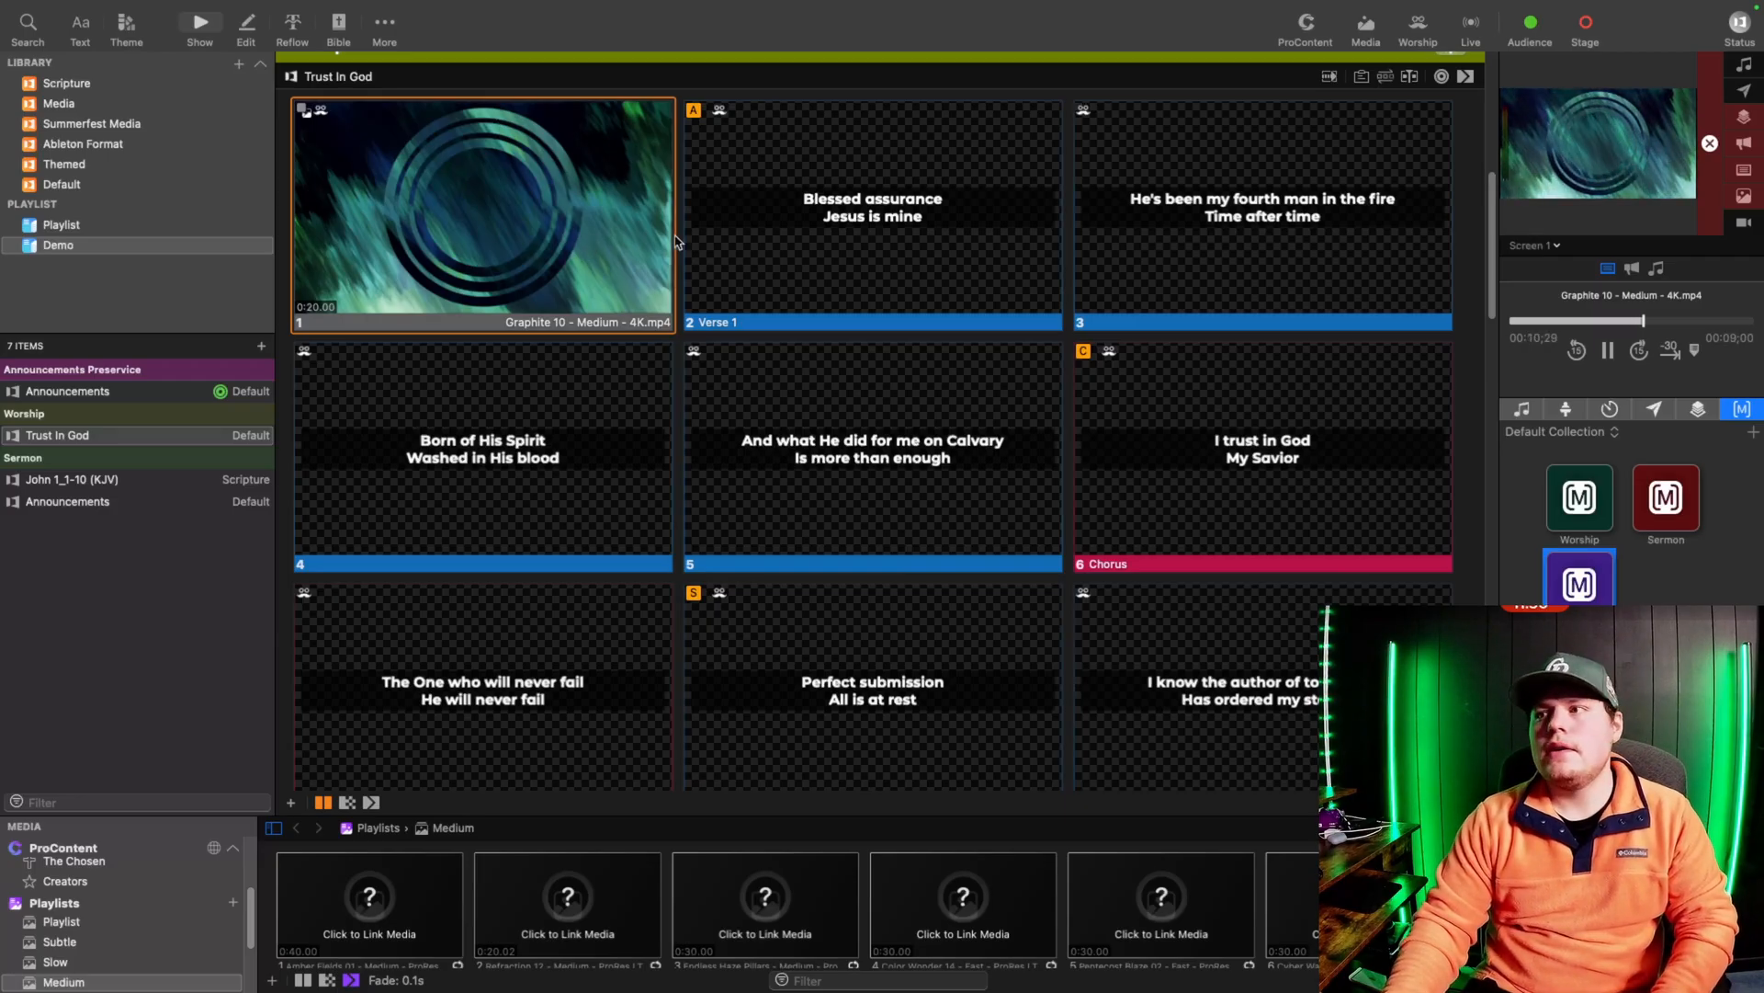
drag(1576, 497, 496, 206)
scroll(496, 206, up, 10)
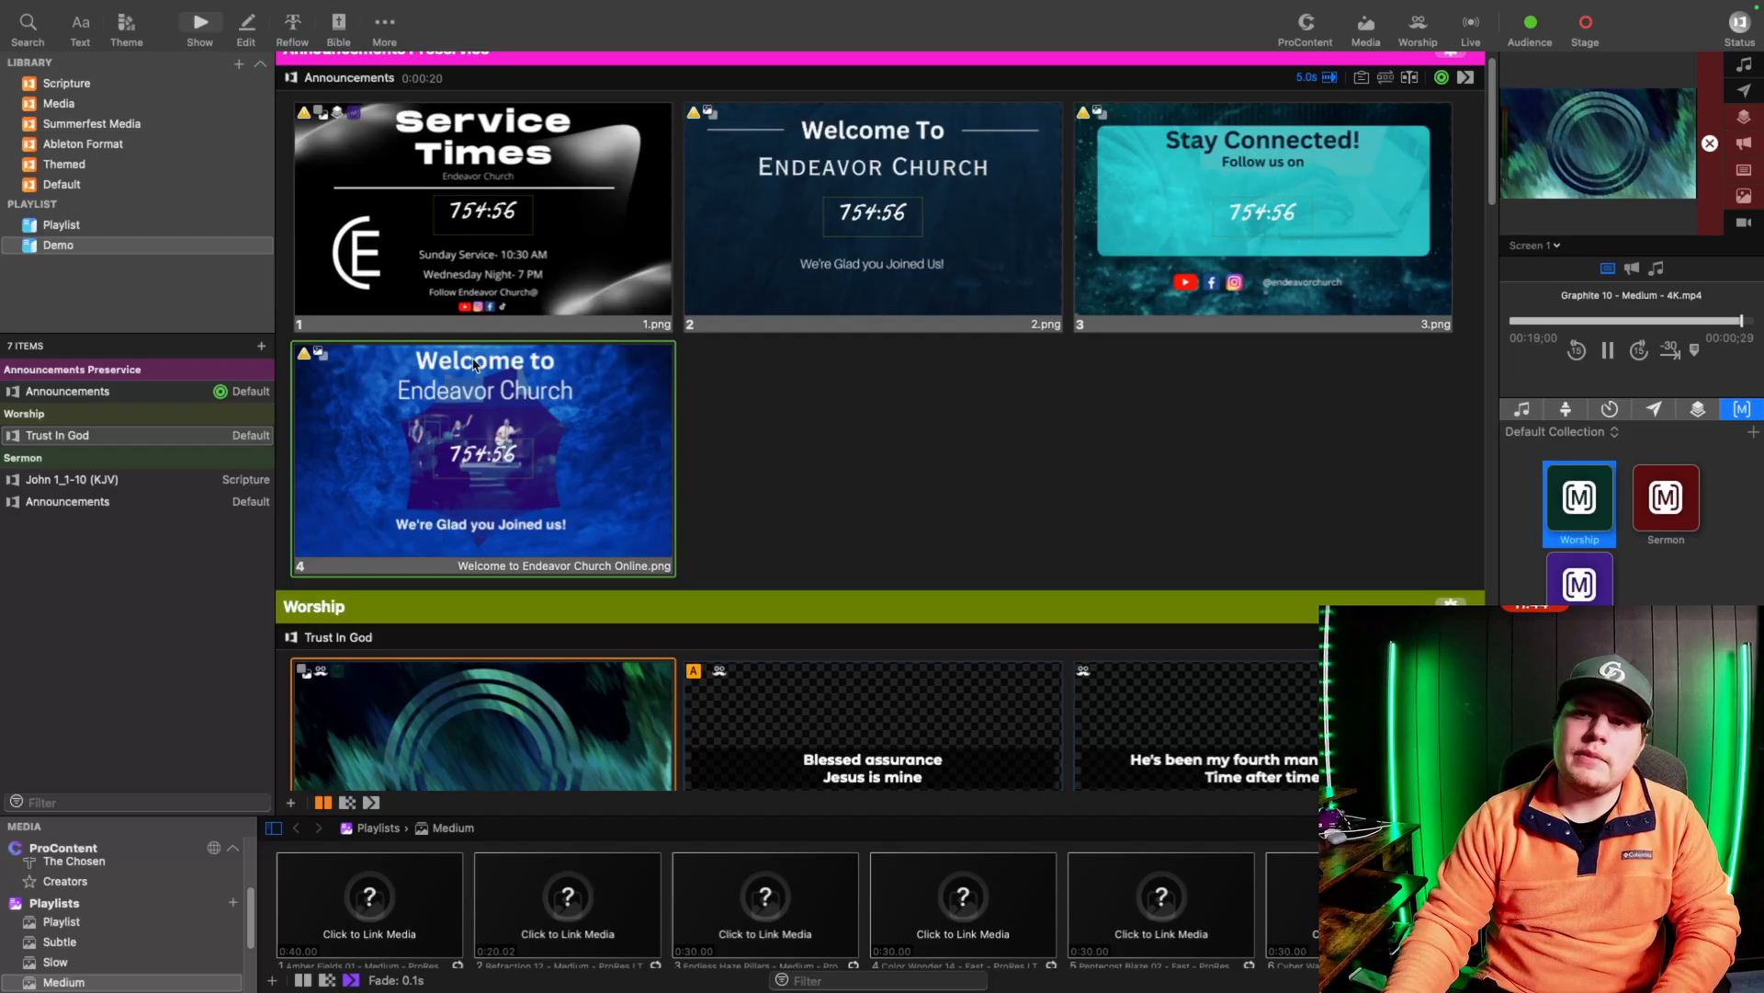
scroll(562, 366, down, 4)
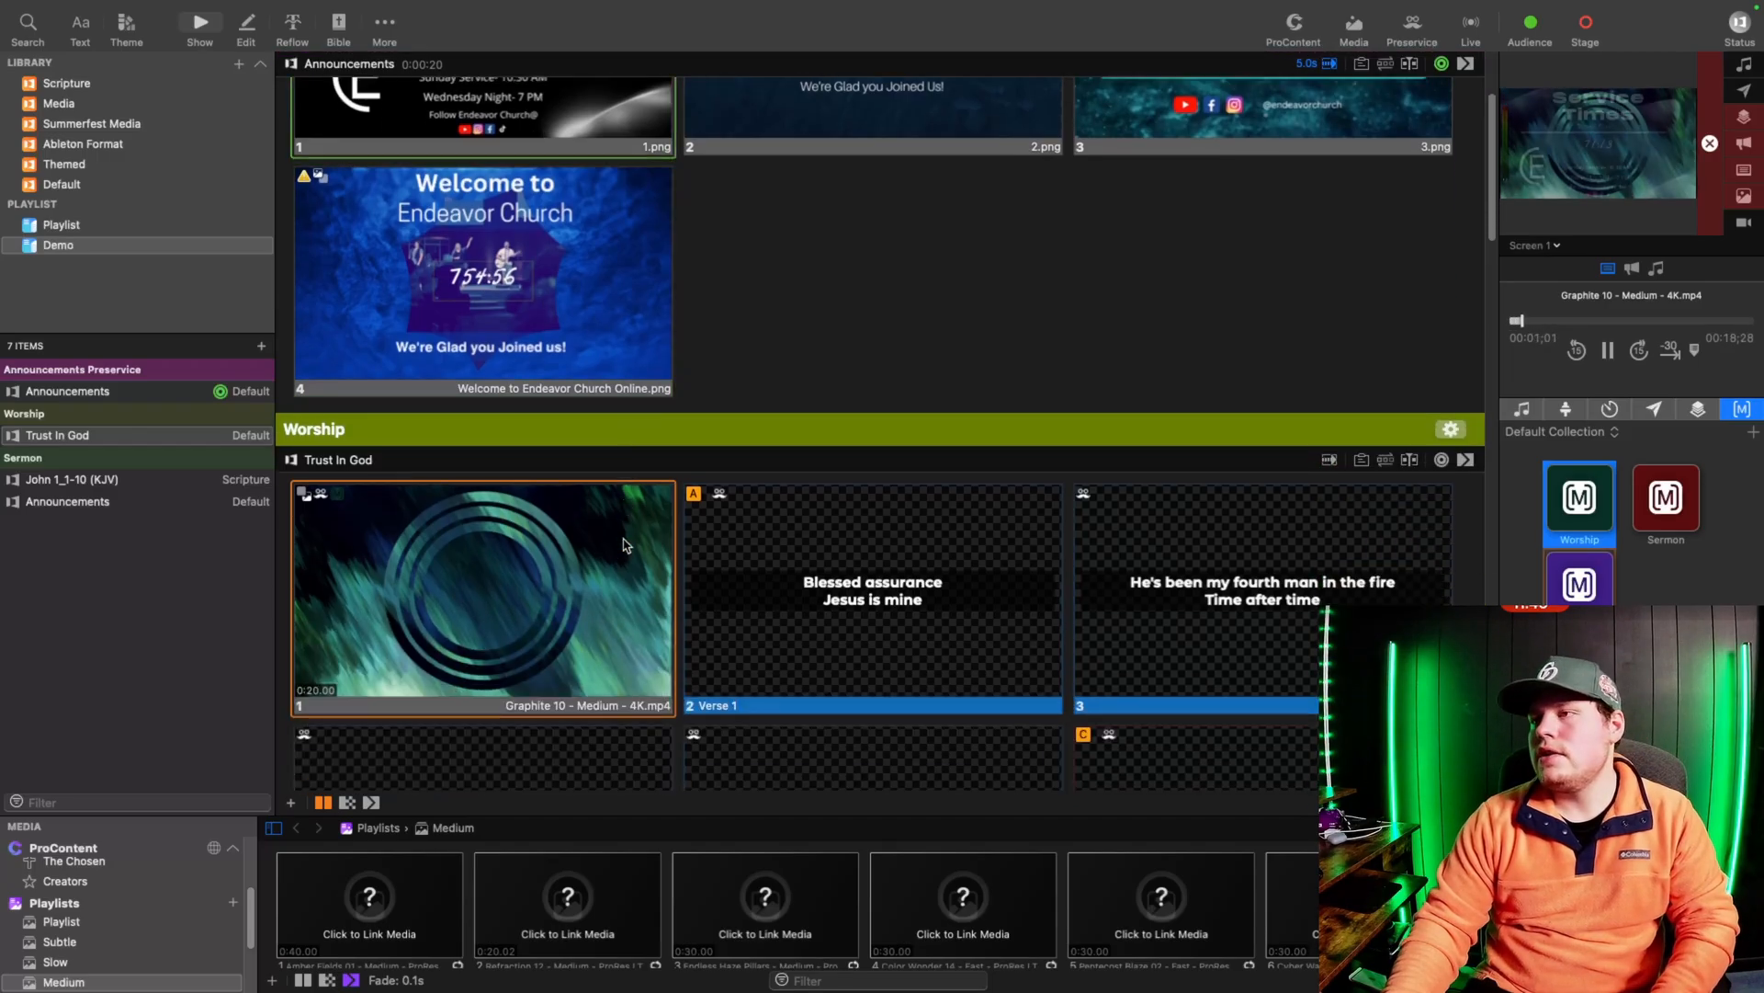
Step: Open the Worship macro's options and trigger the first slide of Trust In God to test the macro
right_click(1583, 499)
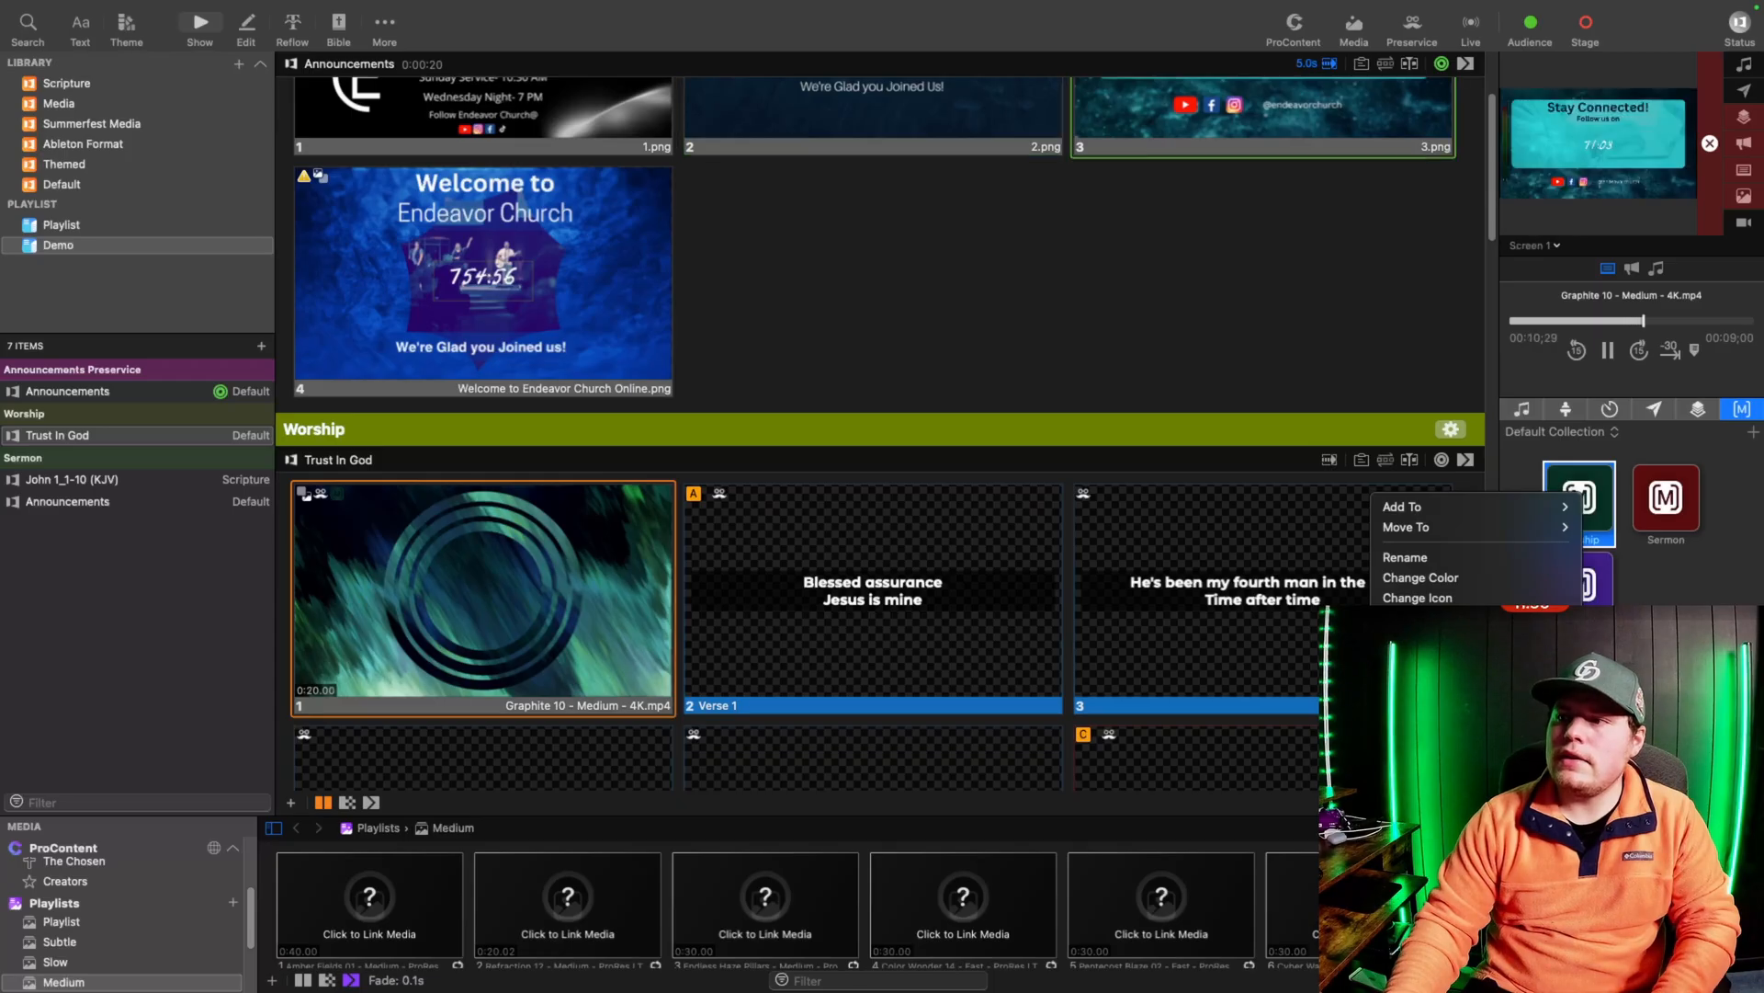
click(1420, 627)
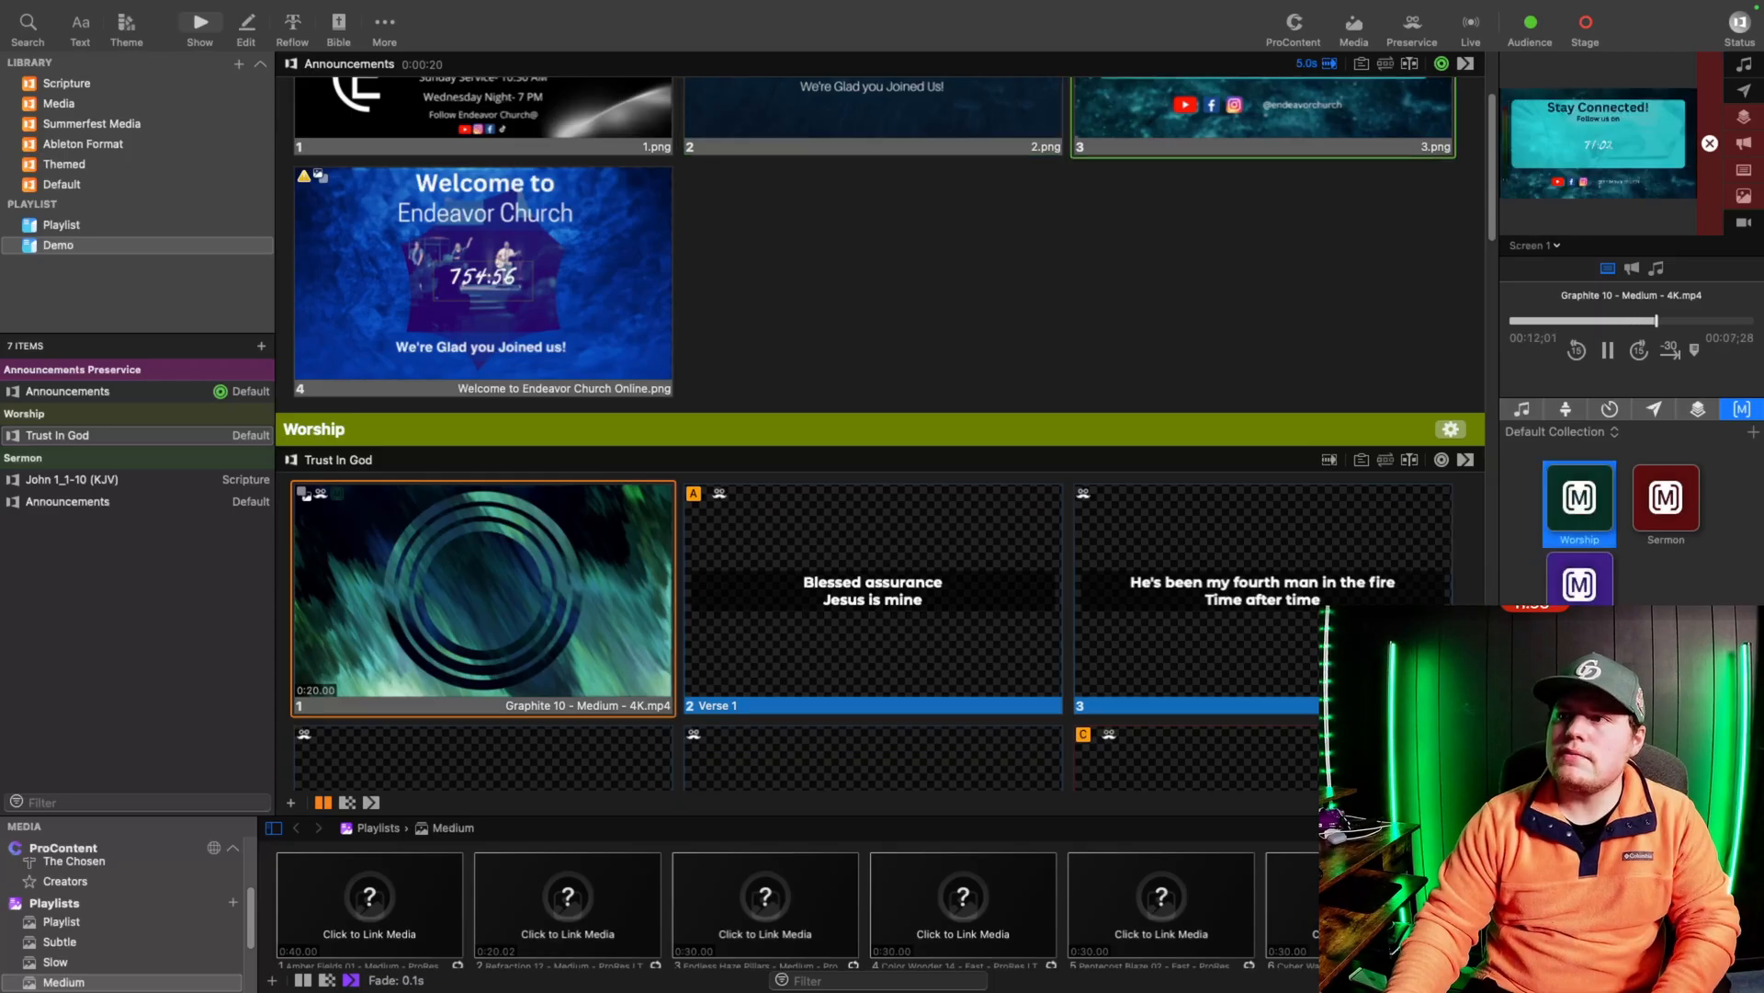
click(542, 597)
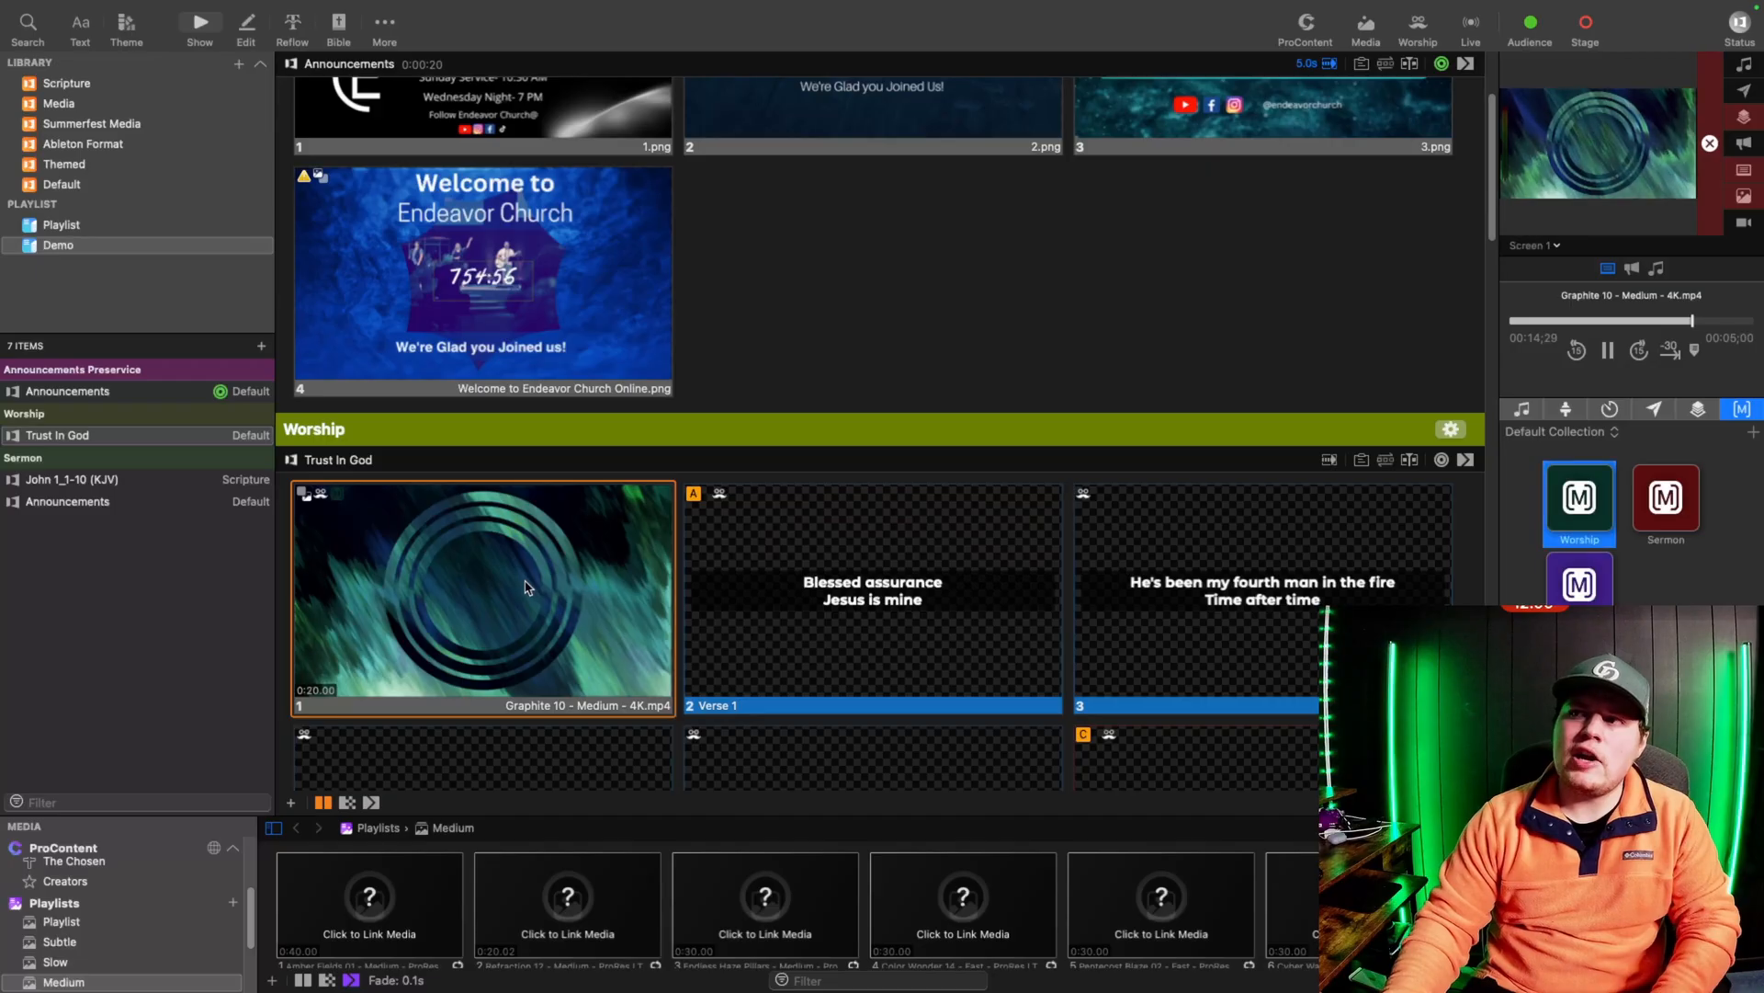
Step: Show the available props, then switch the output preview to the Stream screen and clear all live layers
scroll(541, 579, up, 3)
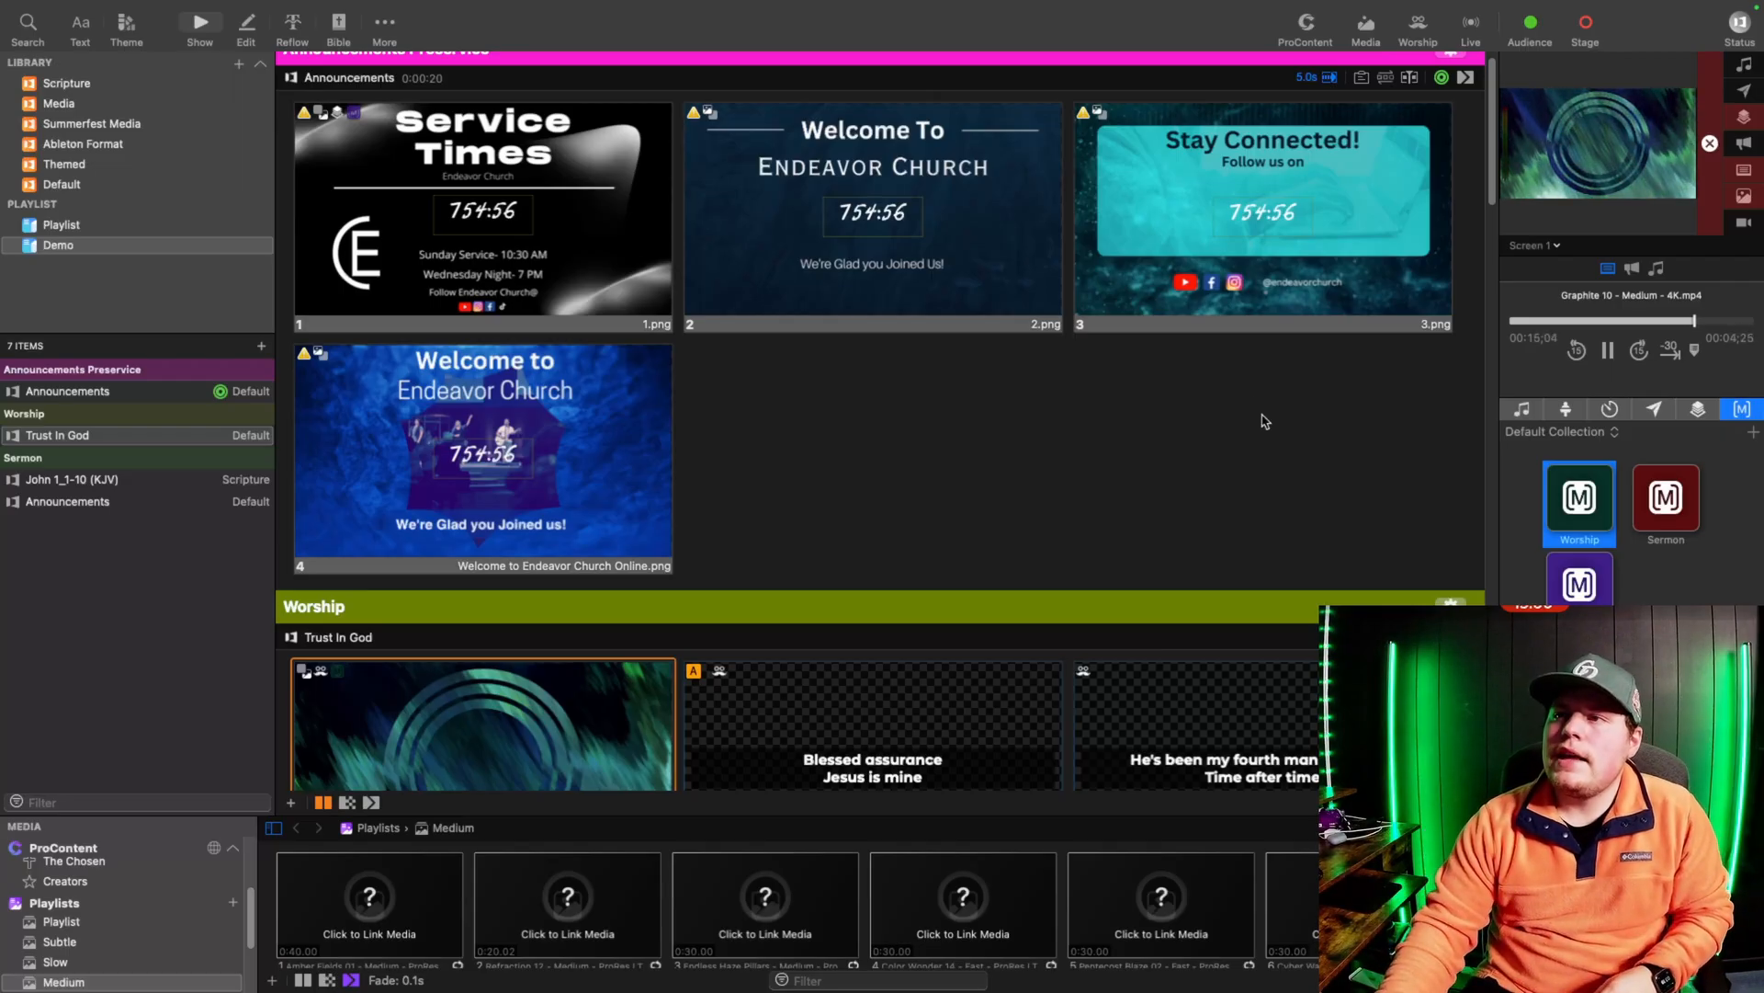
click(1700, 410)
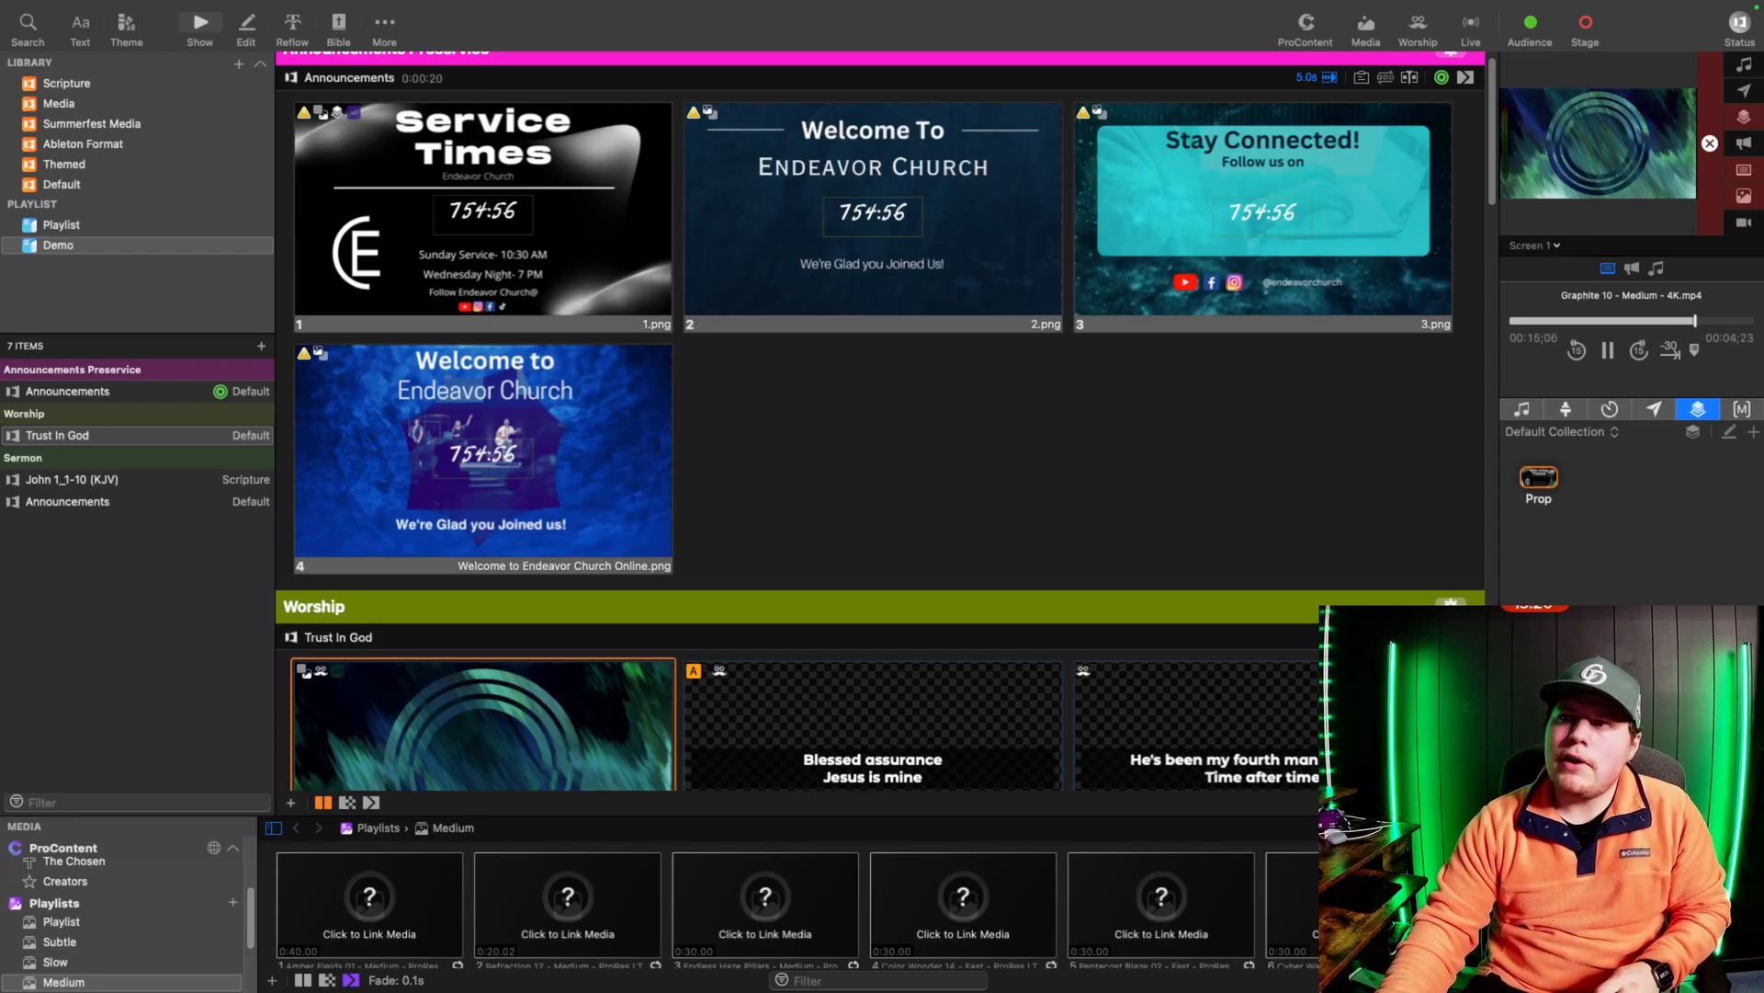
click(1550, 250)
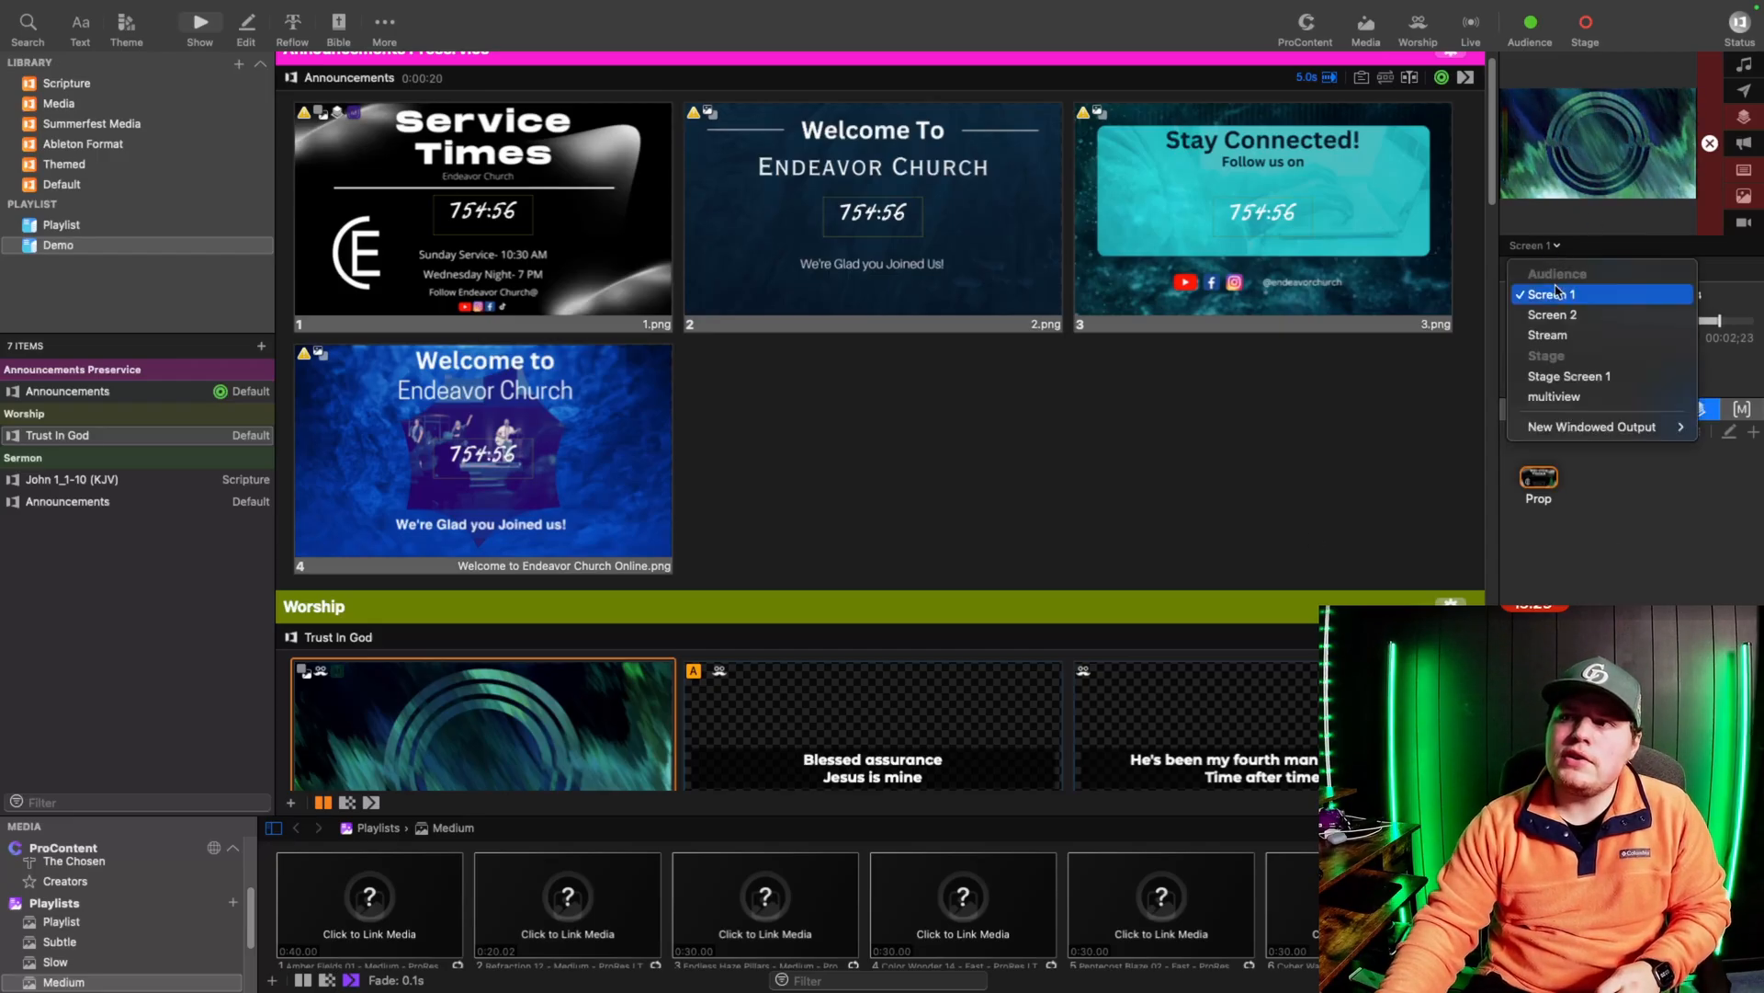
click(1577, 338)
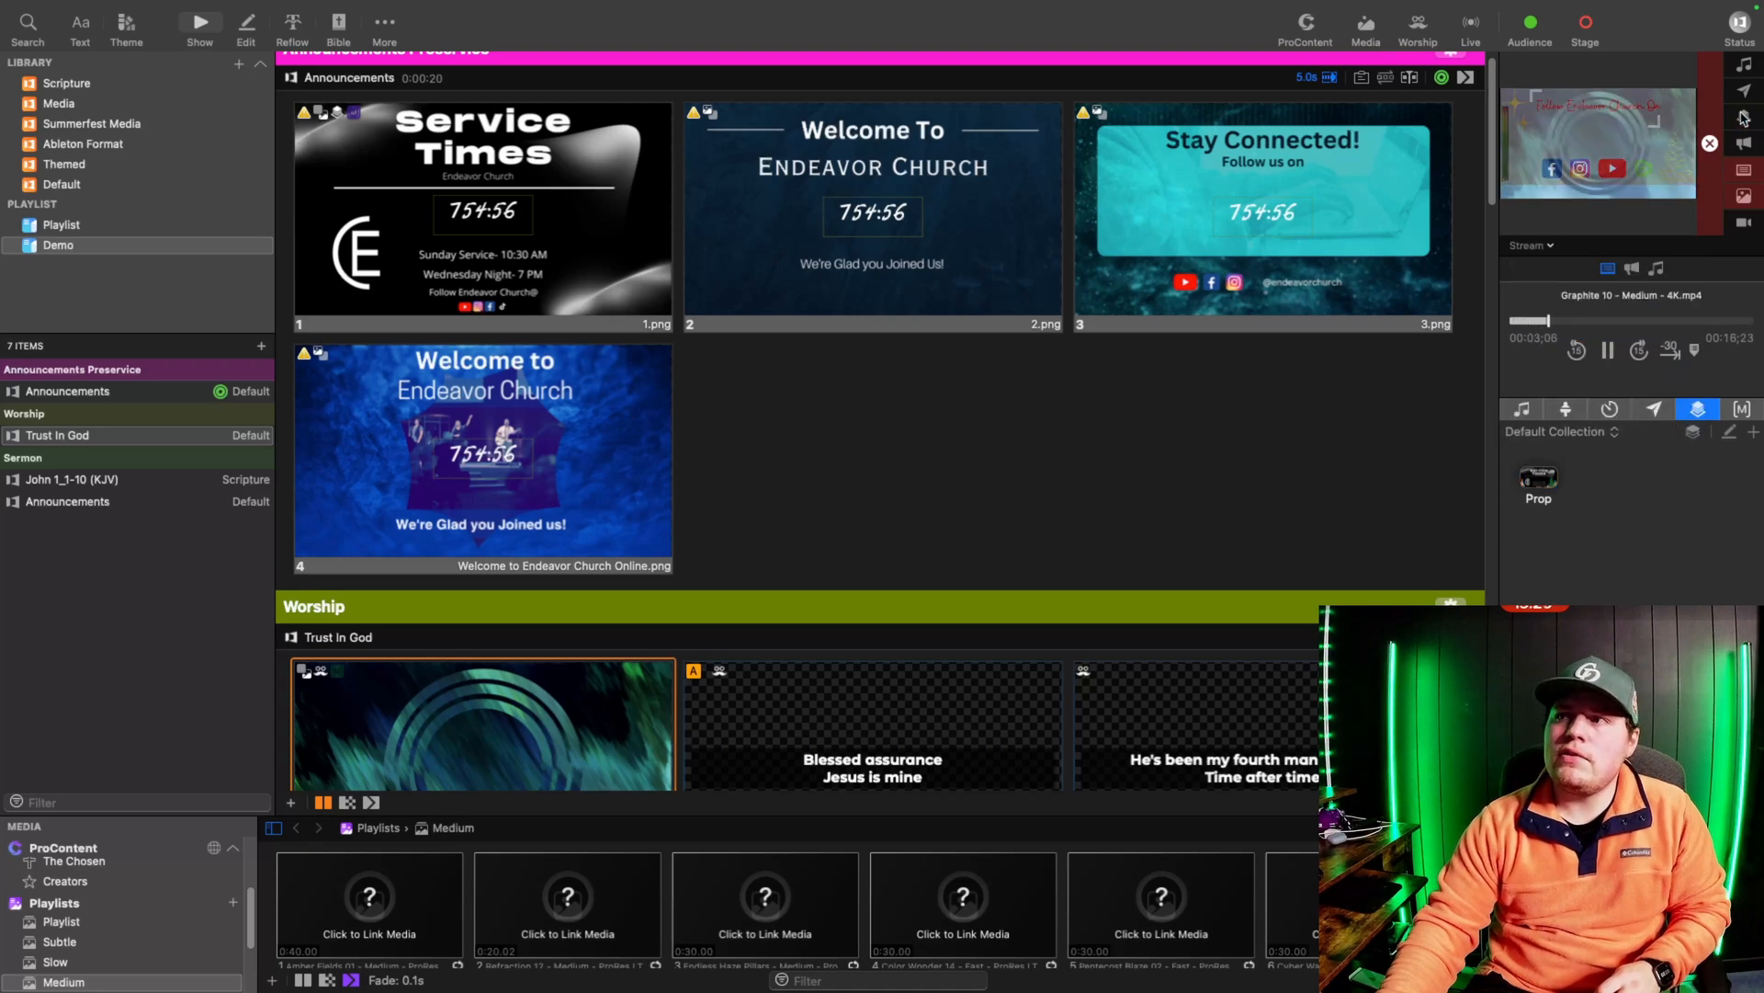
click(1709, 143)
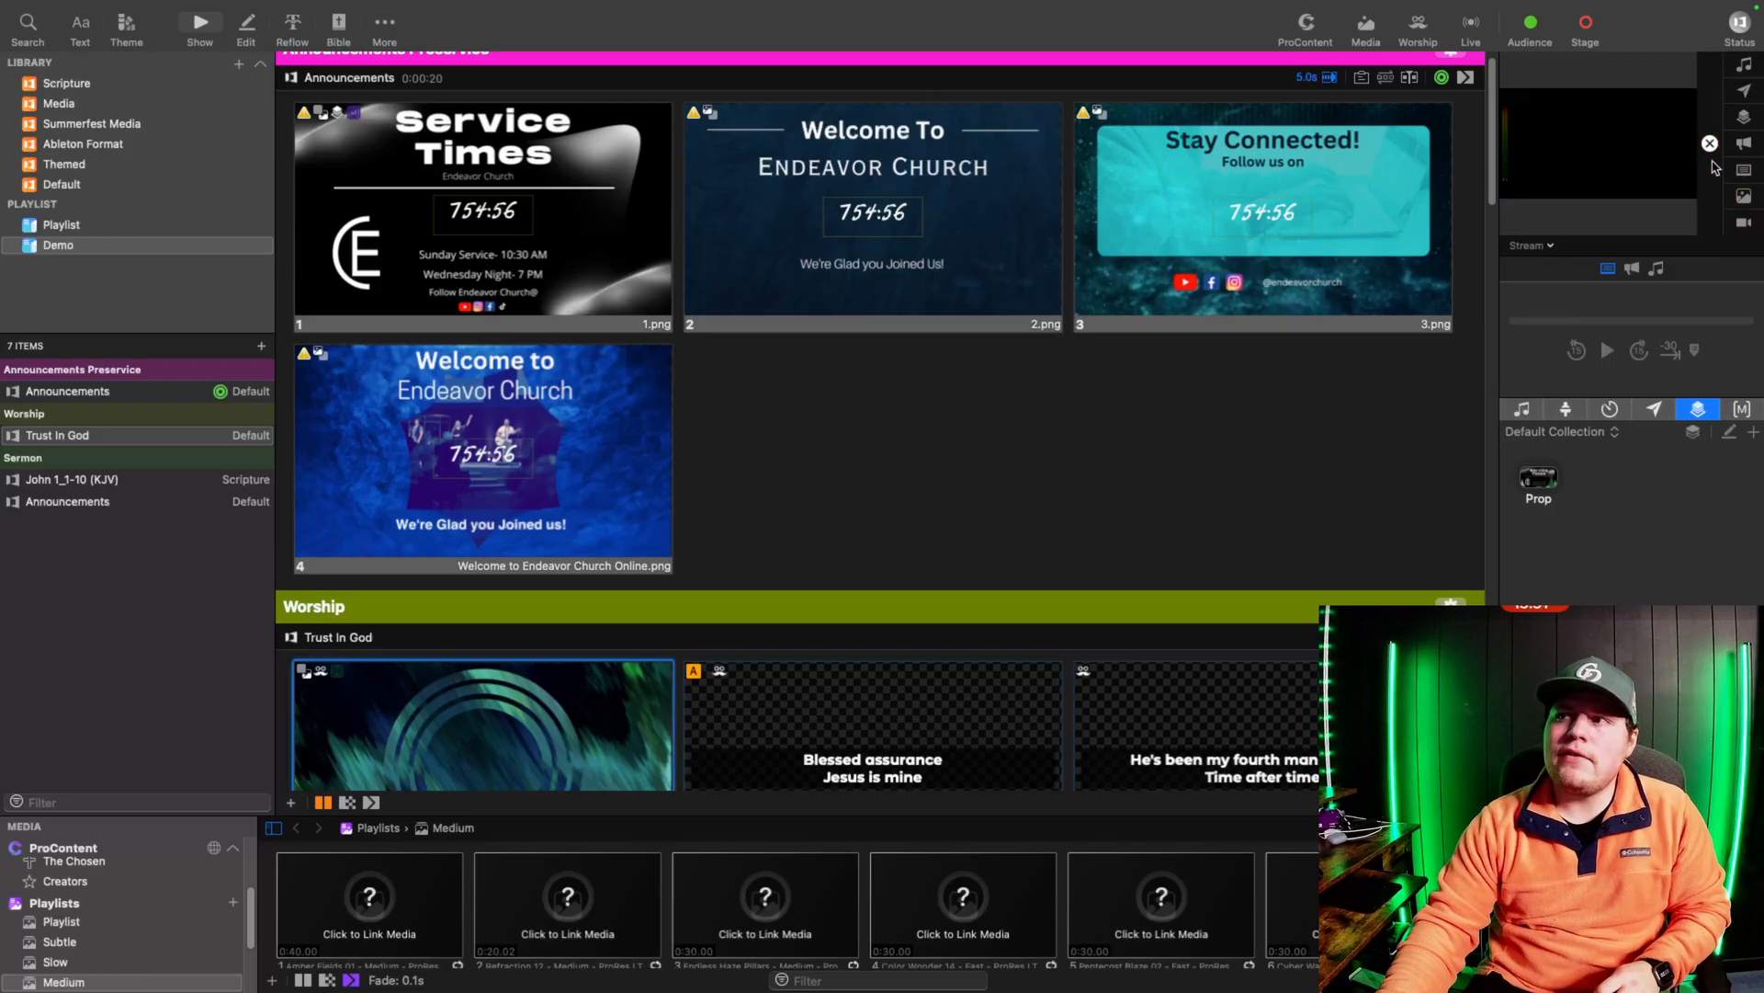
right_click(428, 216)
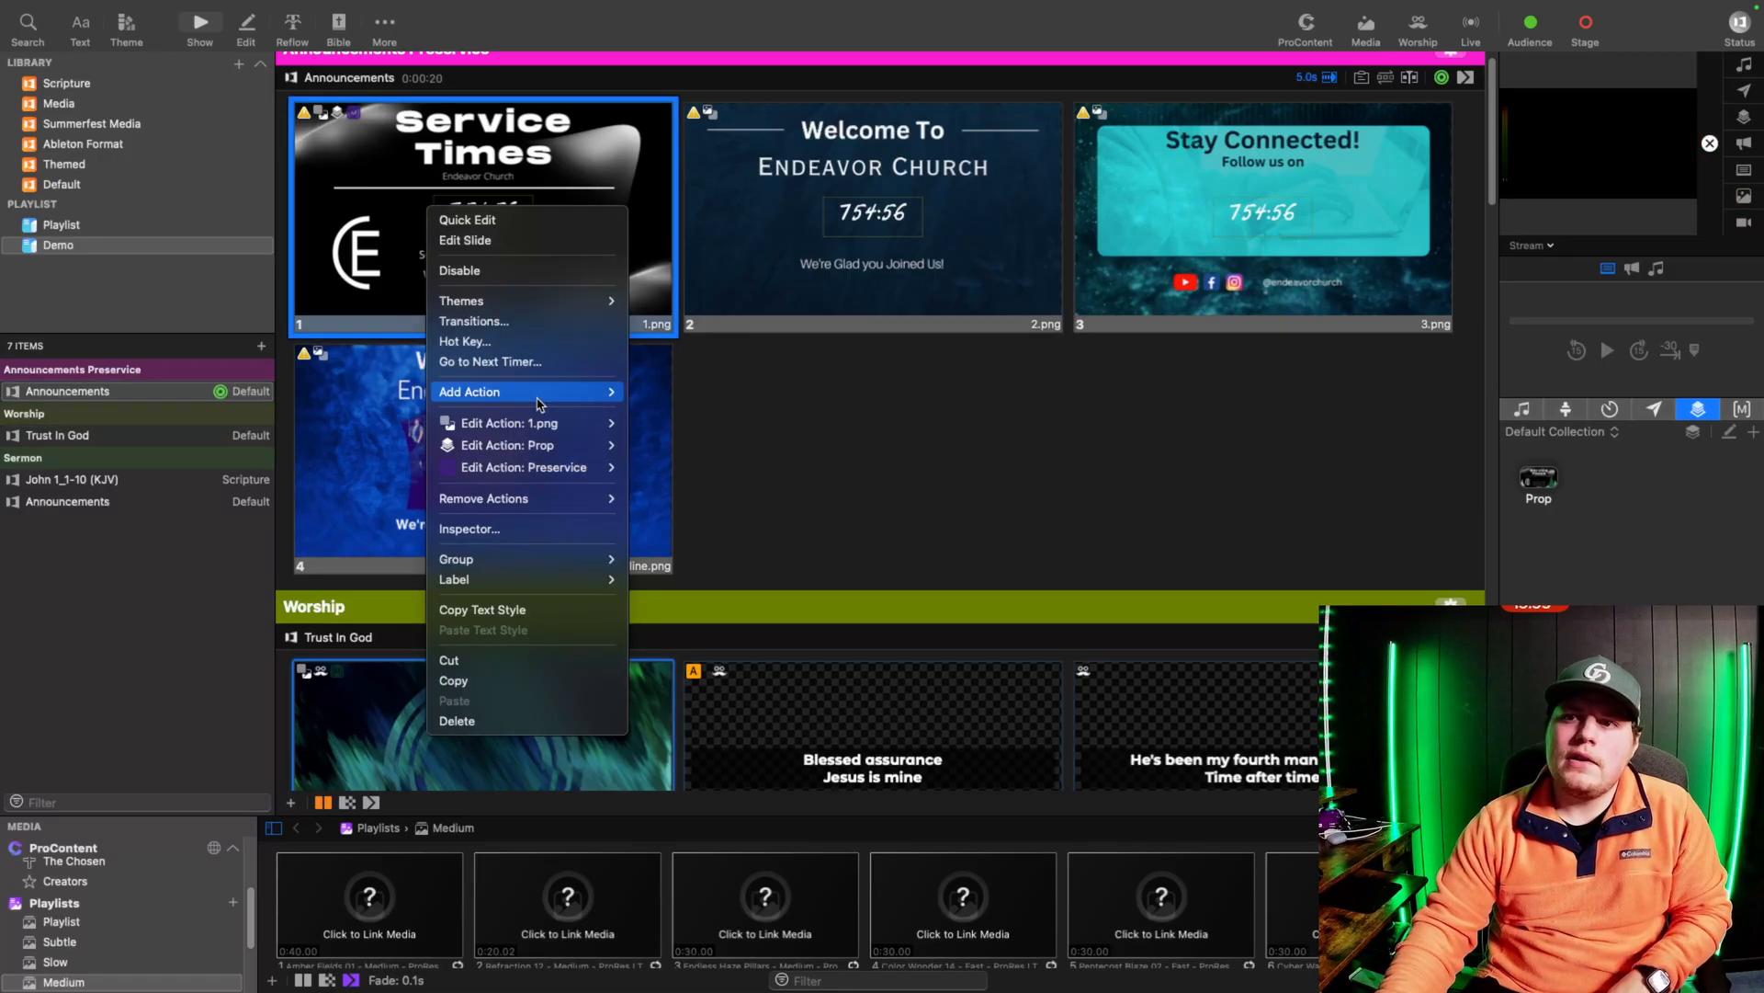
mouse_move(539, 404)
mouse_move(721, 504)
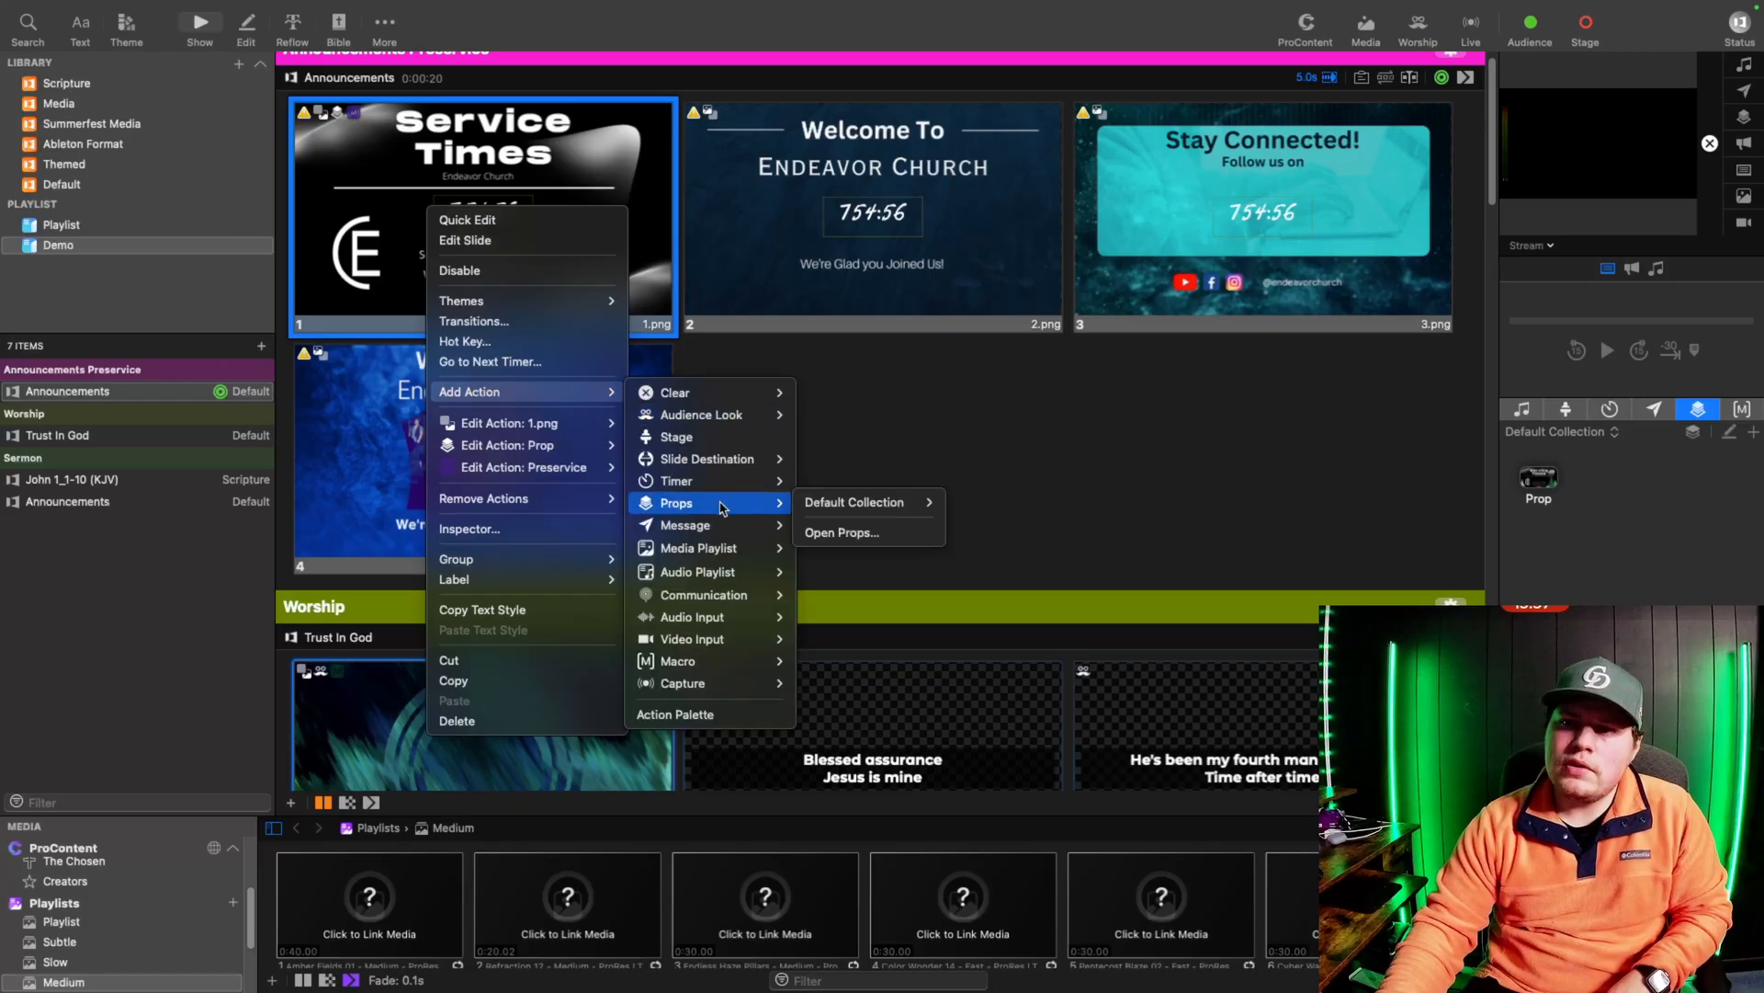
click(869, 533)
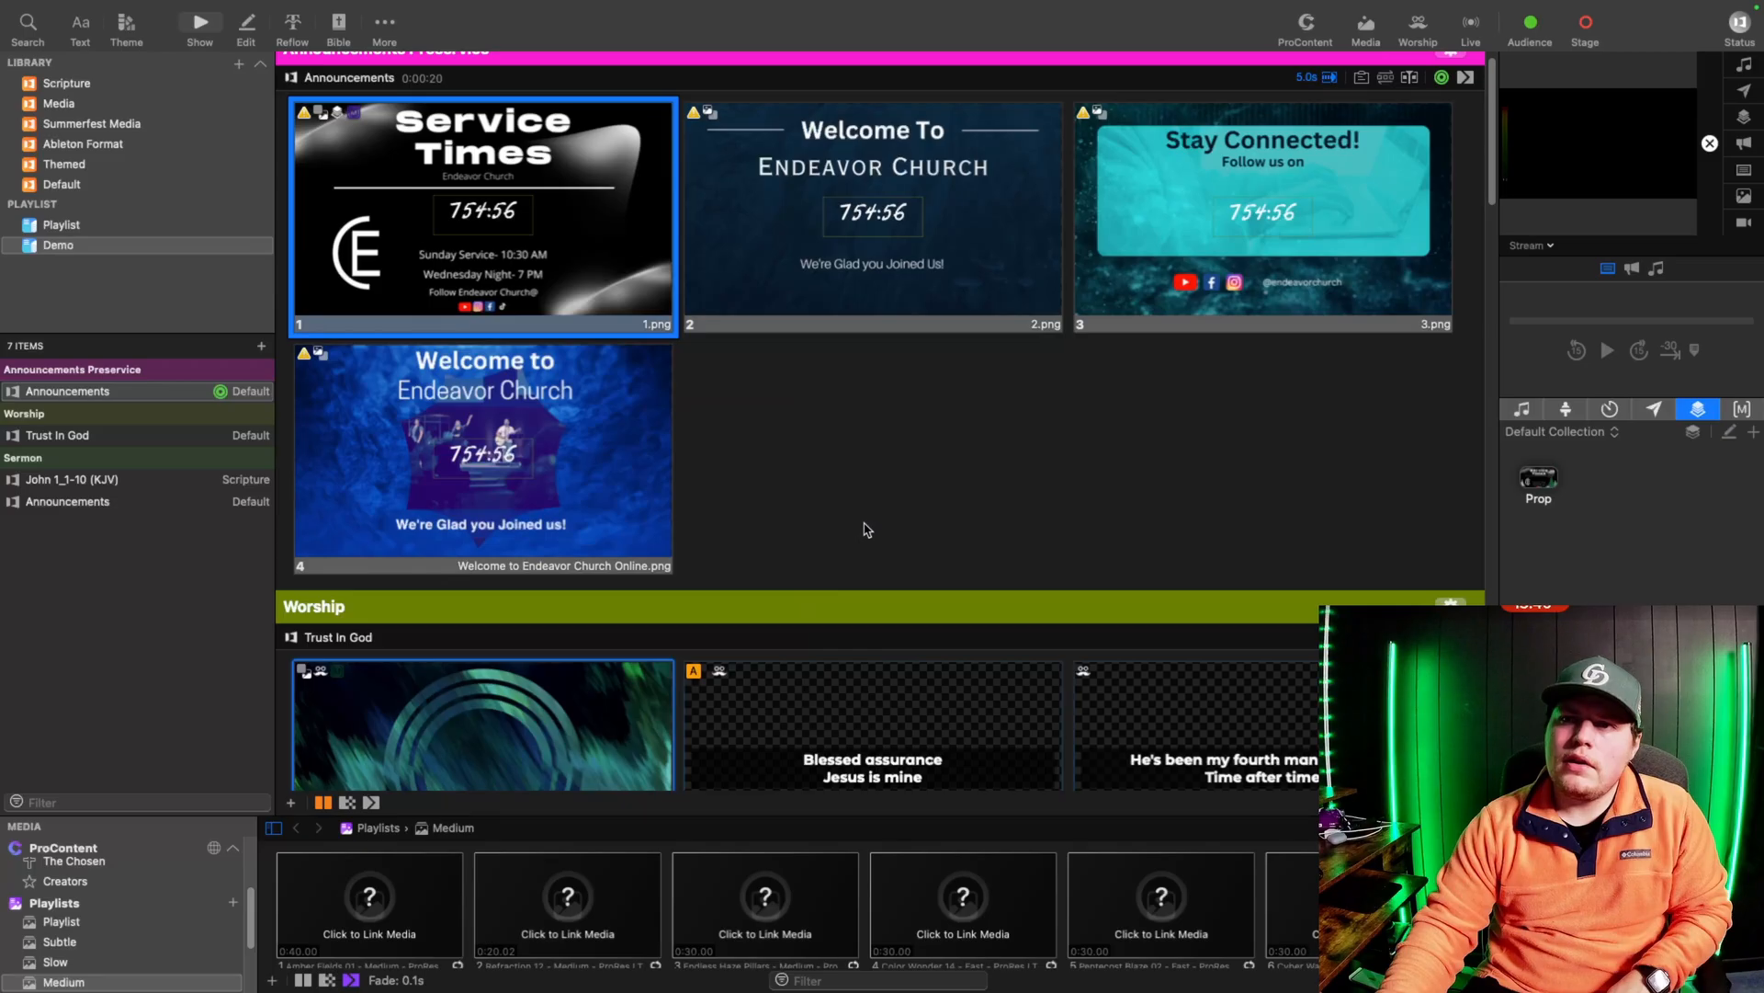
Step: Remove the Prop action from the first slide of the preservice Announcements presentation
right_click(422, 187)
mouse_move(534, 471)
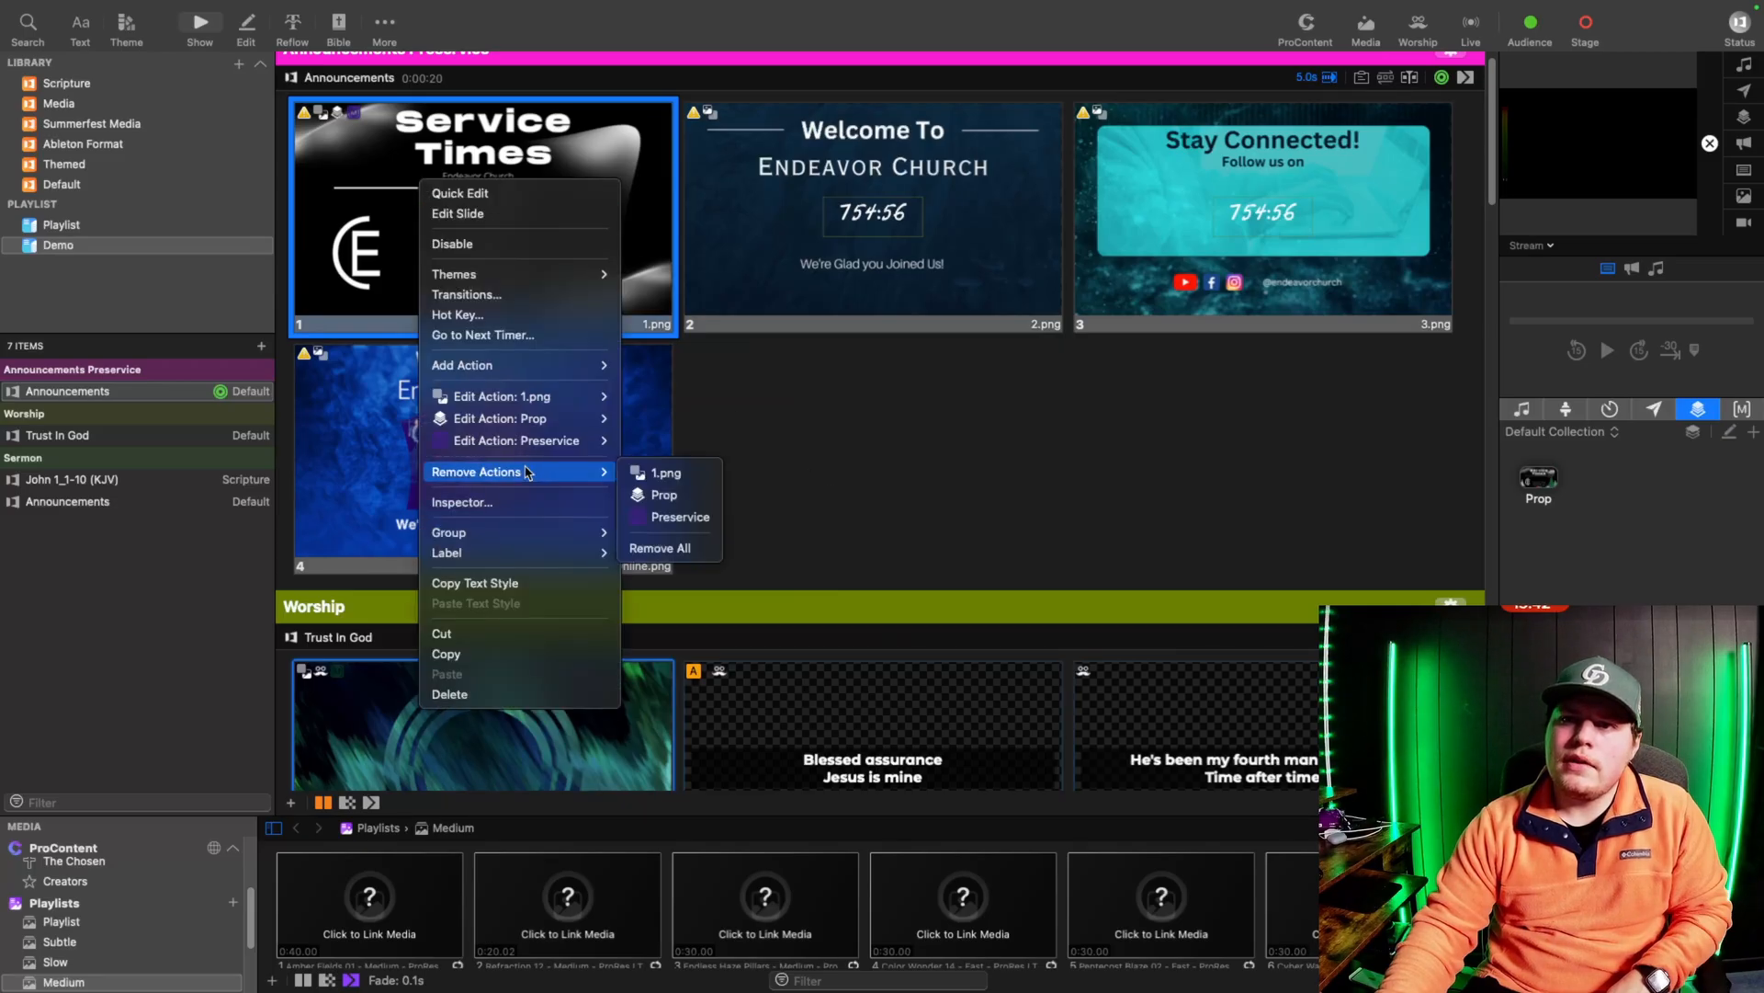
click(678, 496)
Step: Add an action to the first preservice Announcements slide that triggers Prop from the Default Collection
right_click(489, 200)
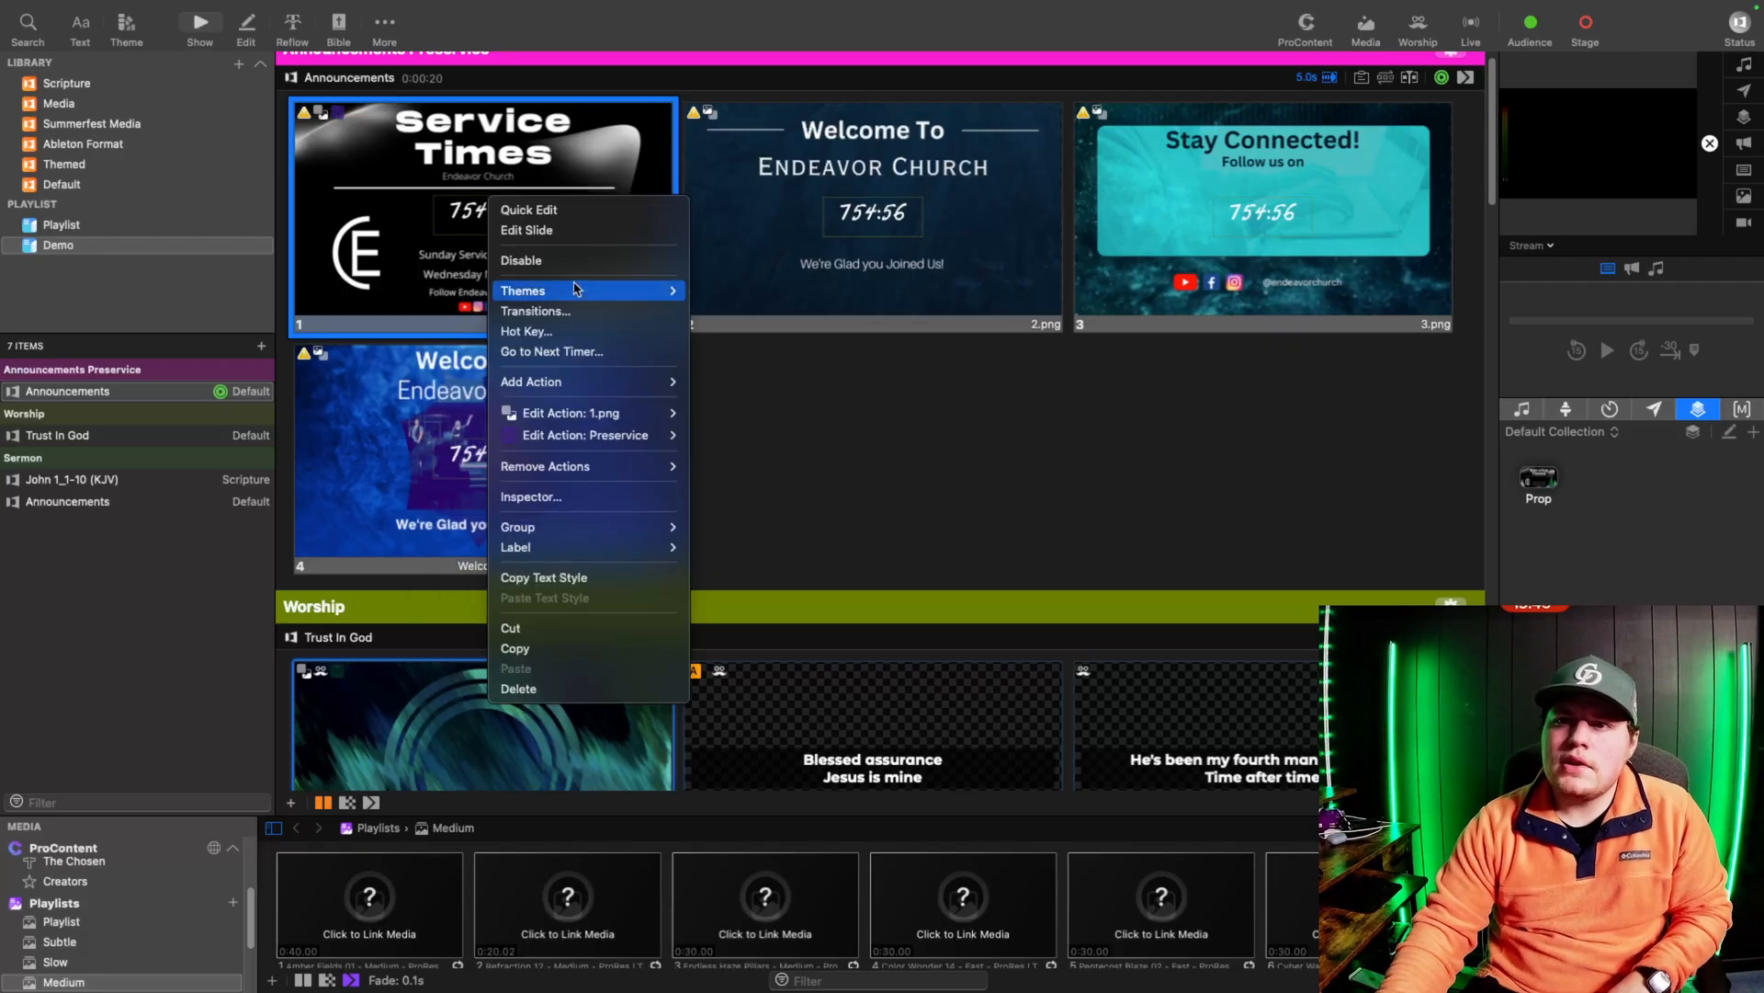
mouse_move(570, 381)
mouse_move(761, 393)
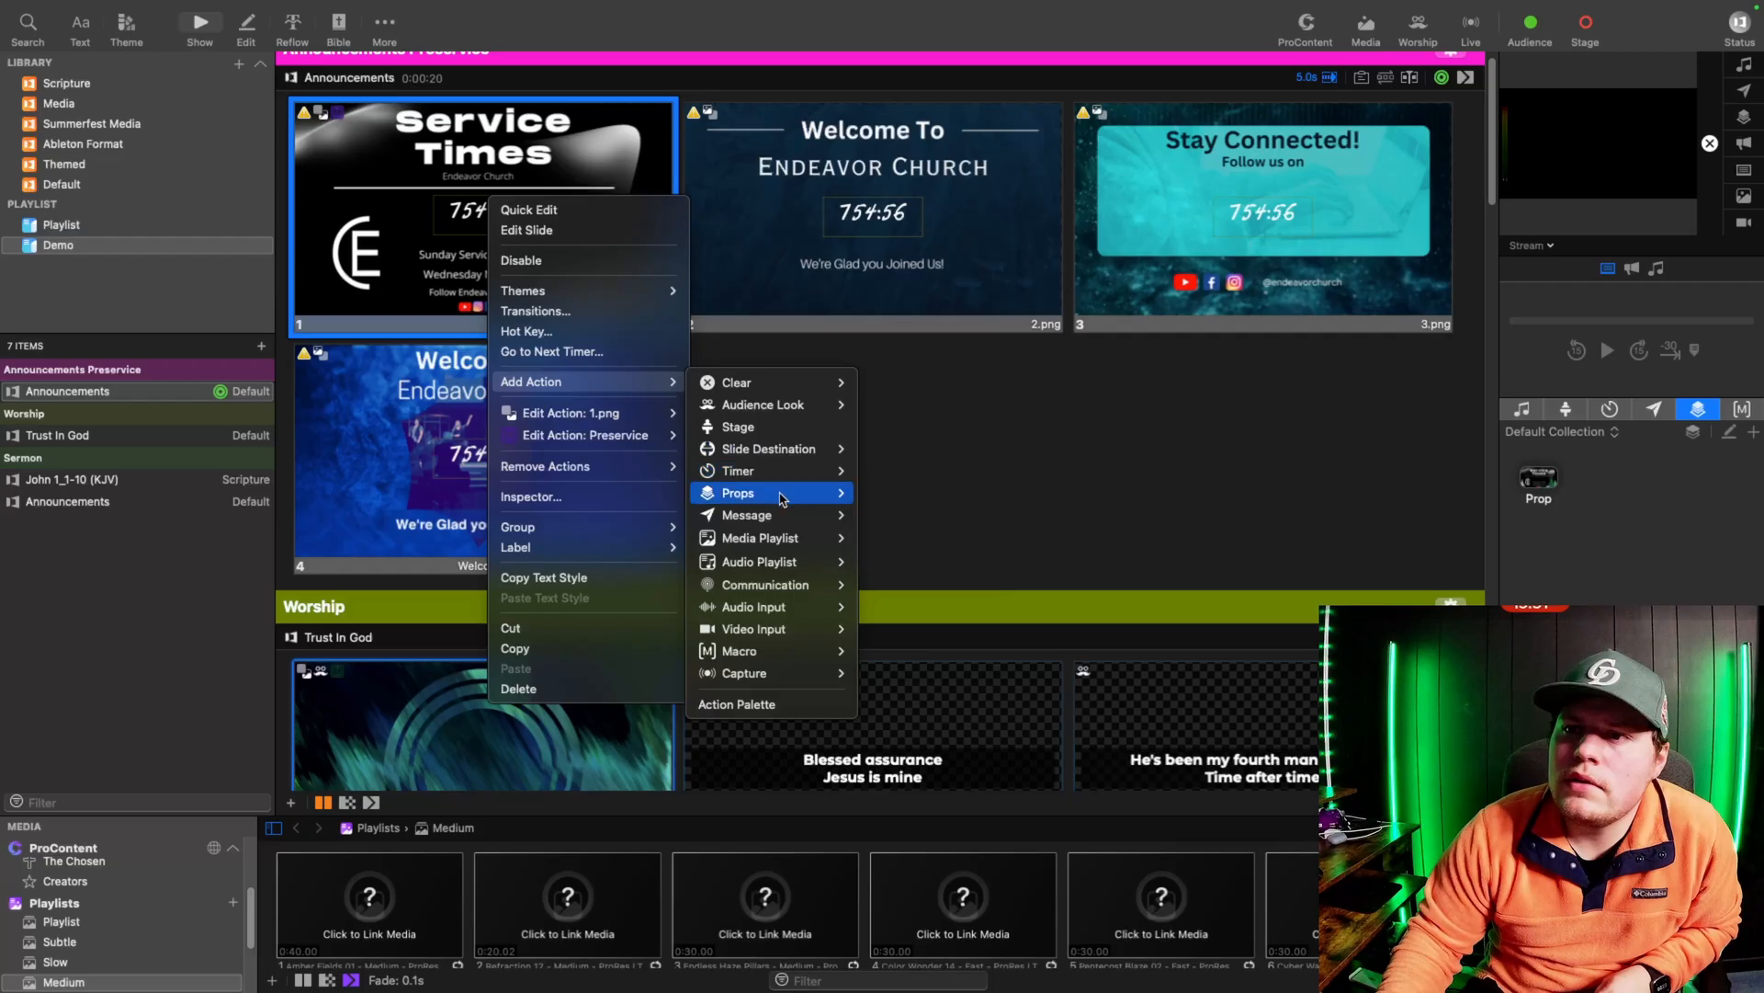
mouse_move(775, 499)
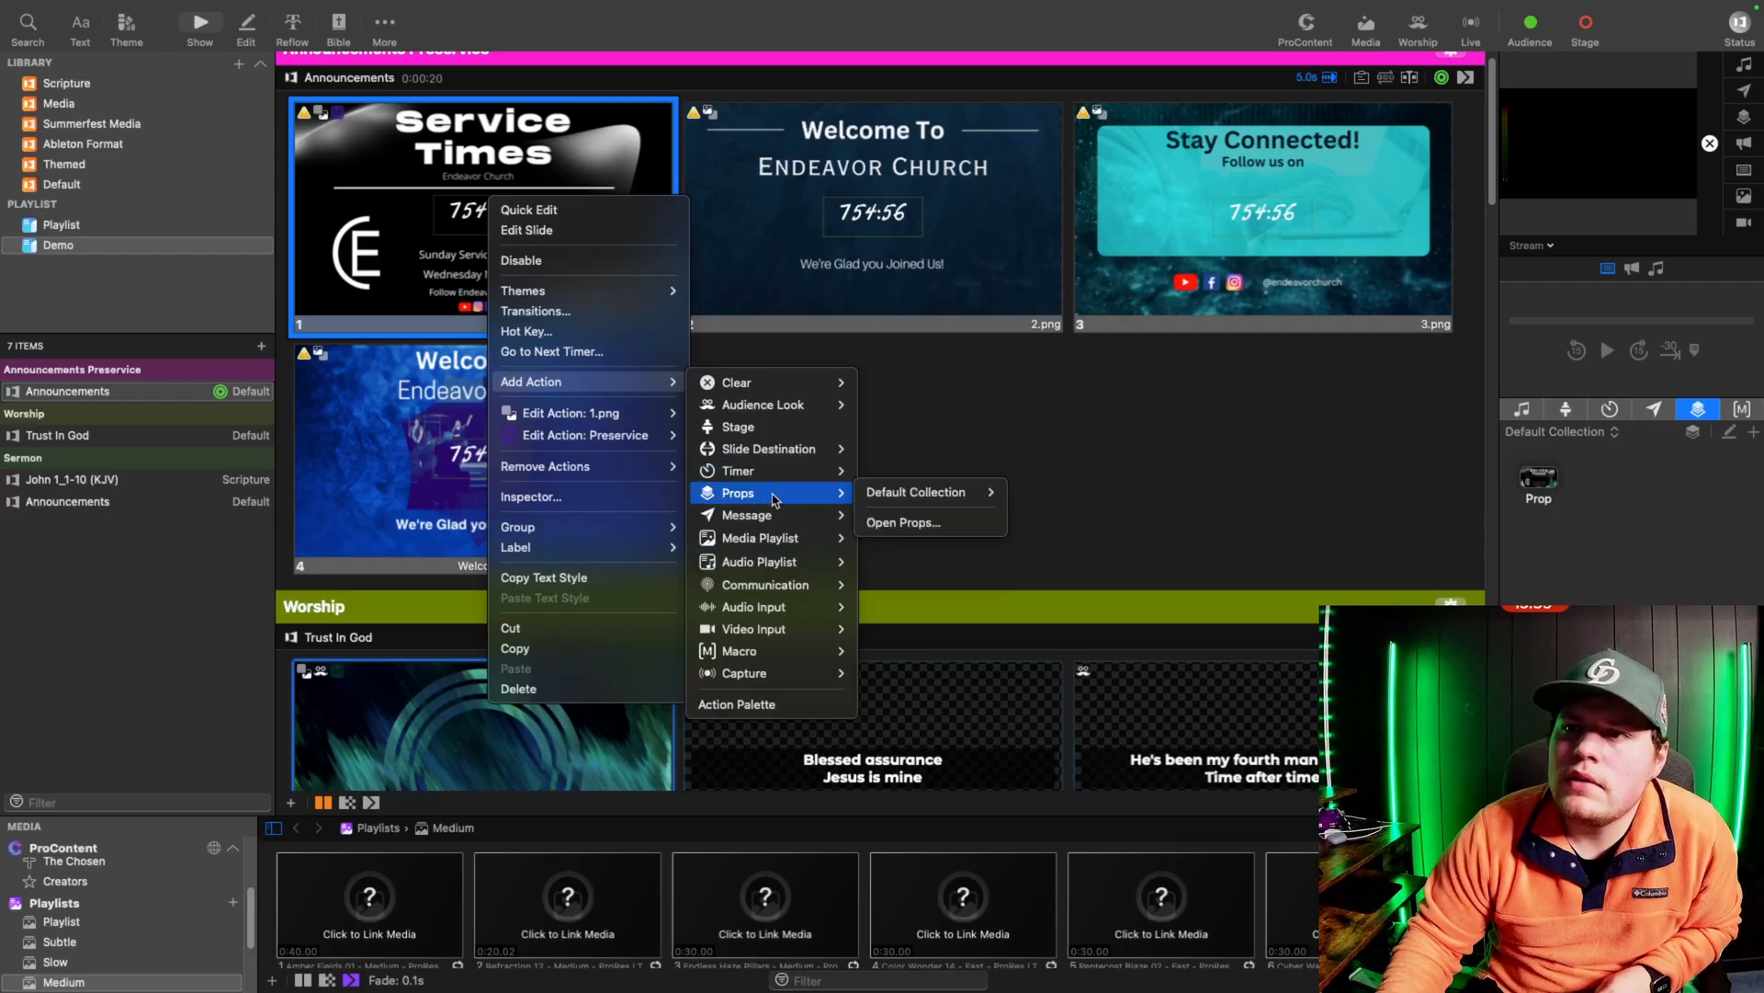
mouse_move(919, 493)
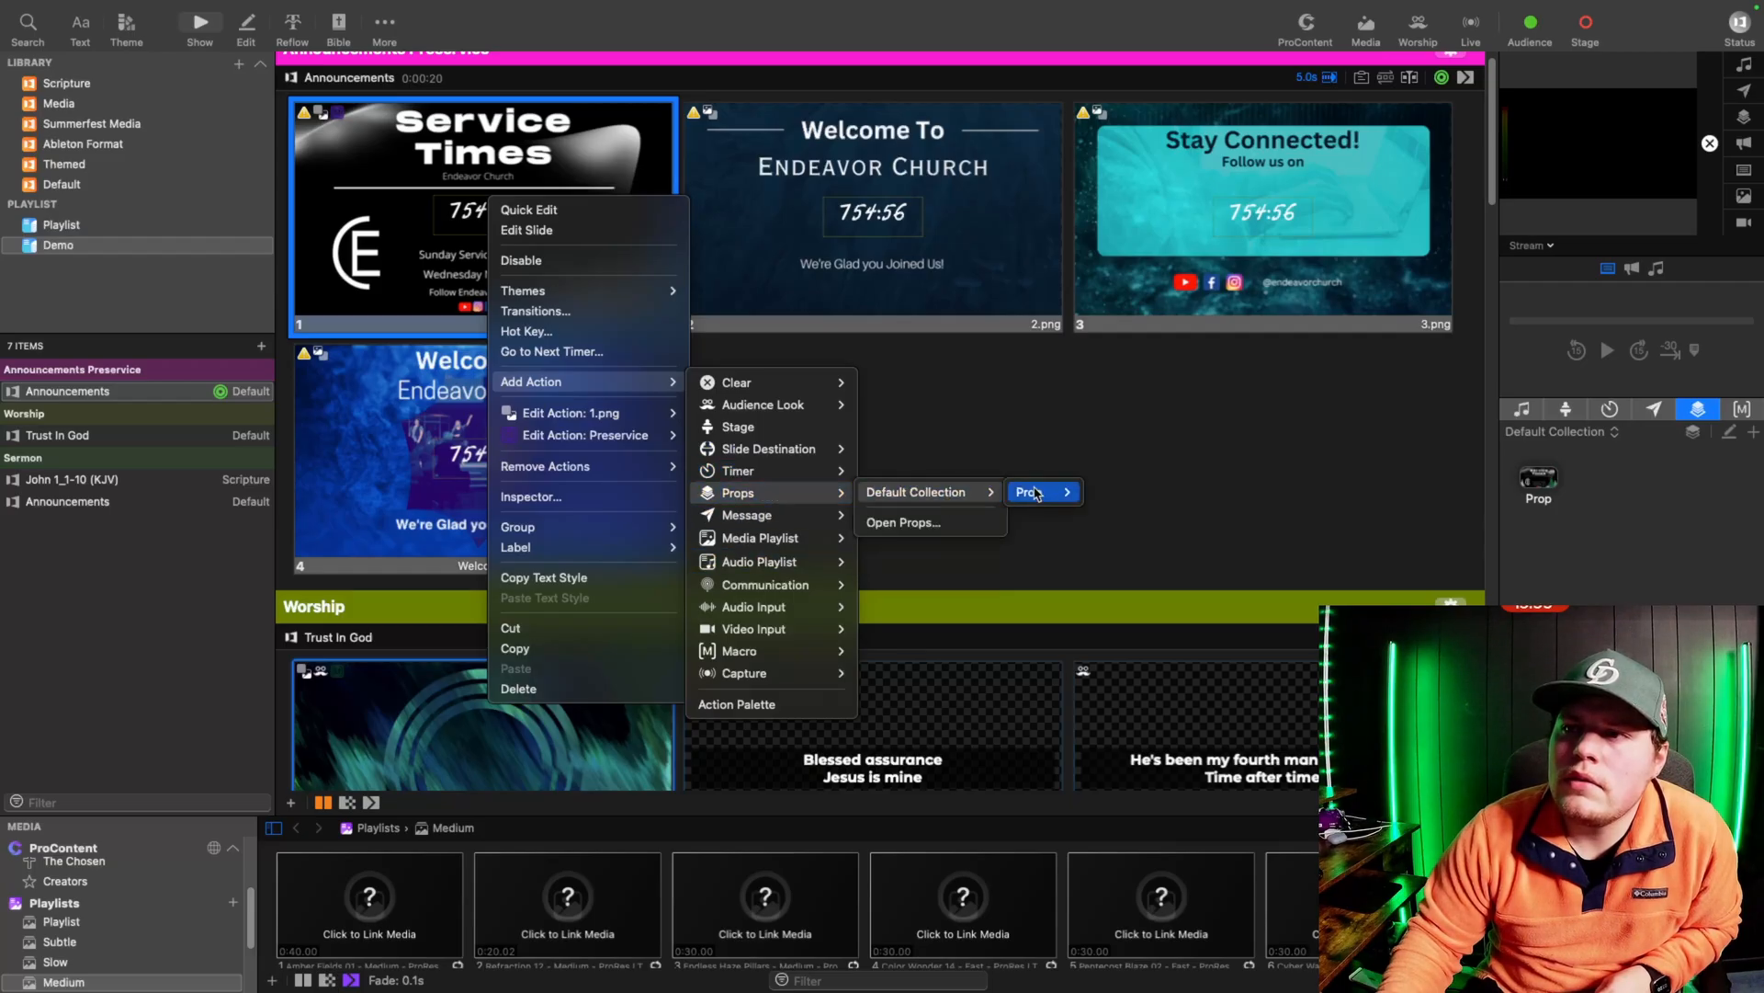
mouse_move(1043, 493)
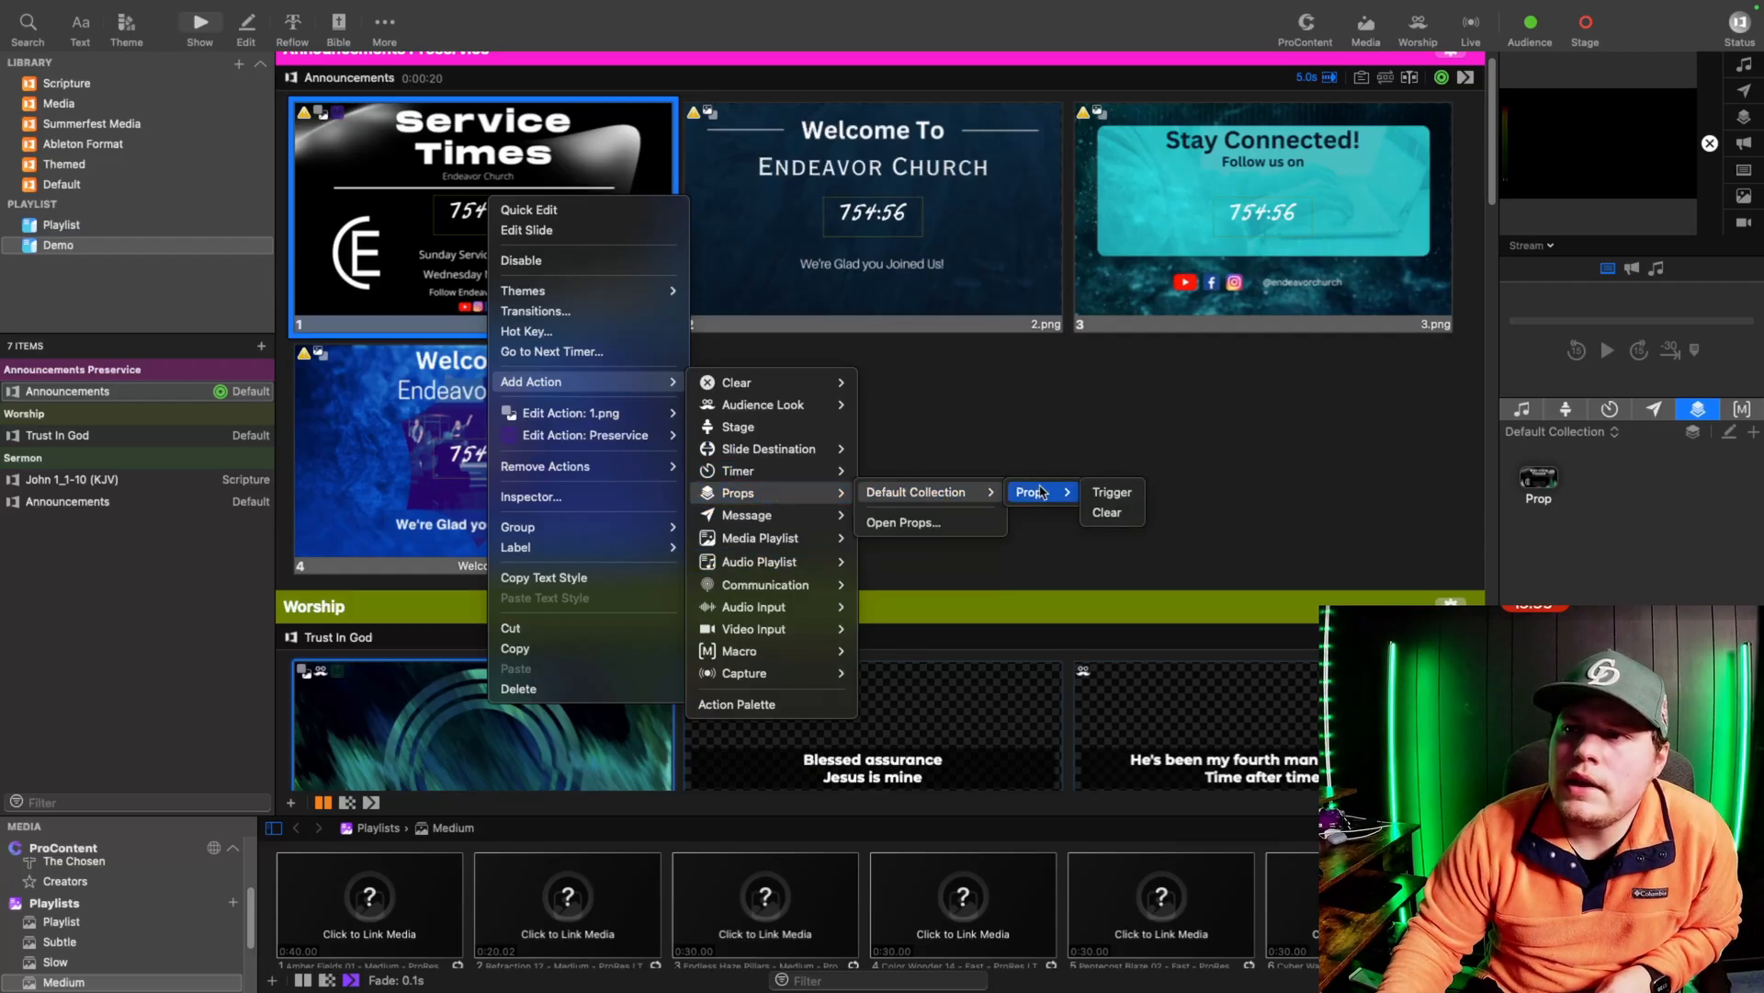
click(1113, 494)
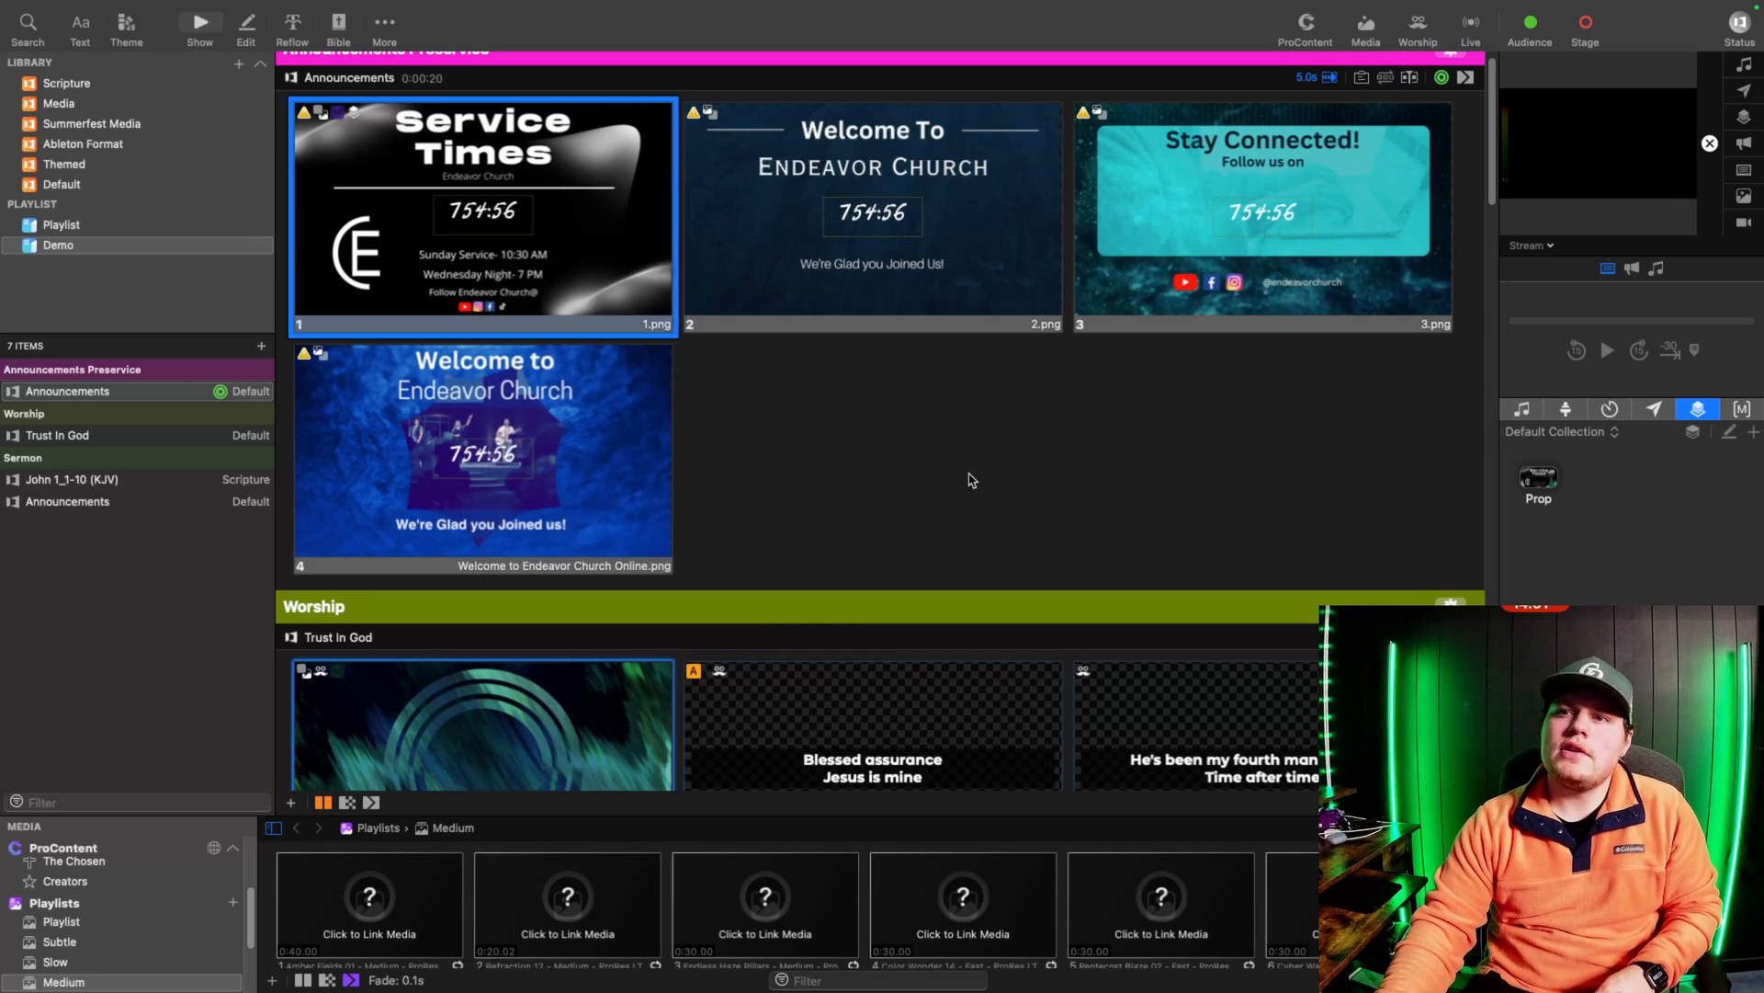
Step: Make the first preservice Announcements slide live and advance through the following slides to check the prop on the Stream output
click(436, 242)
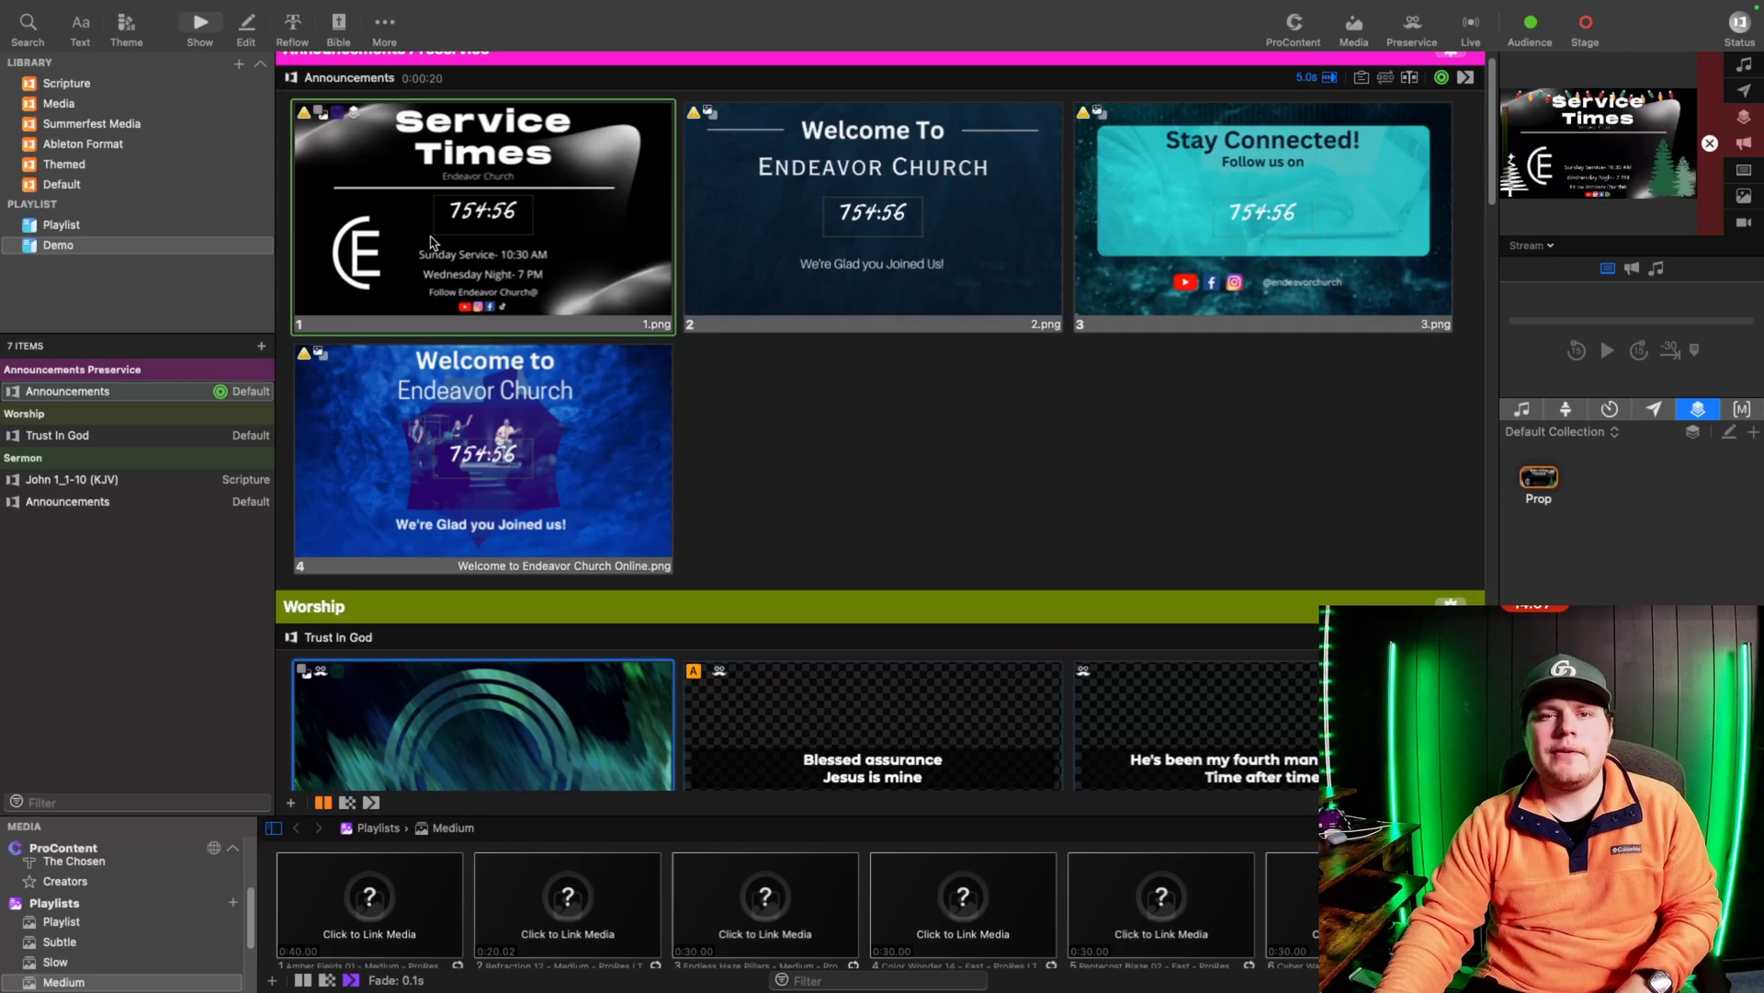
key(Right)
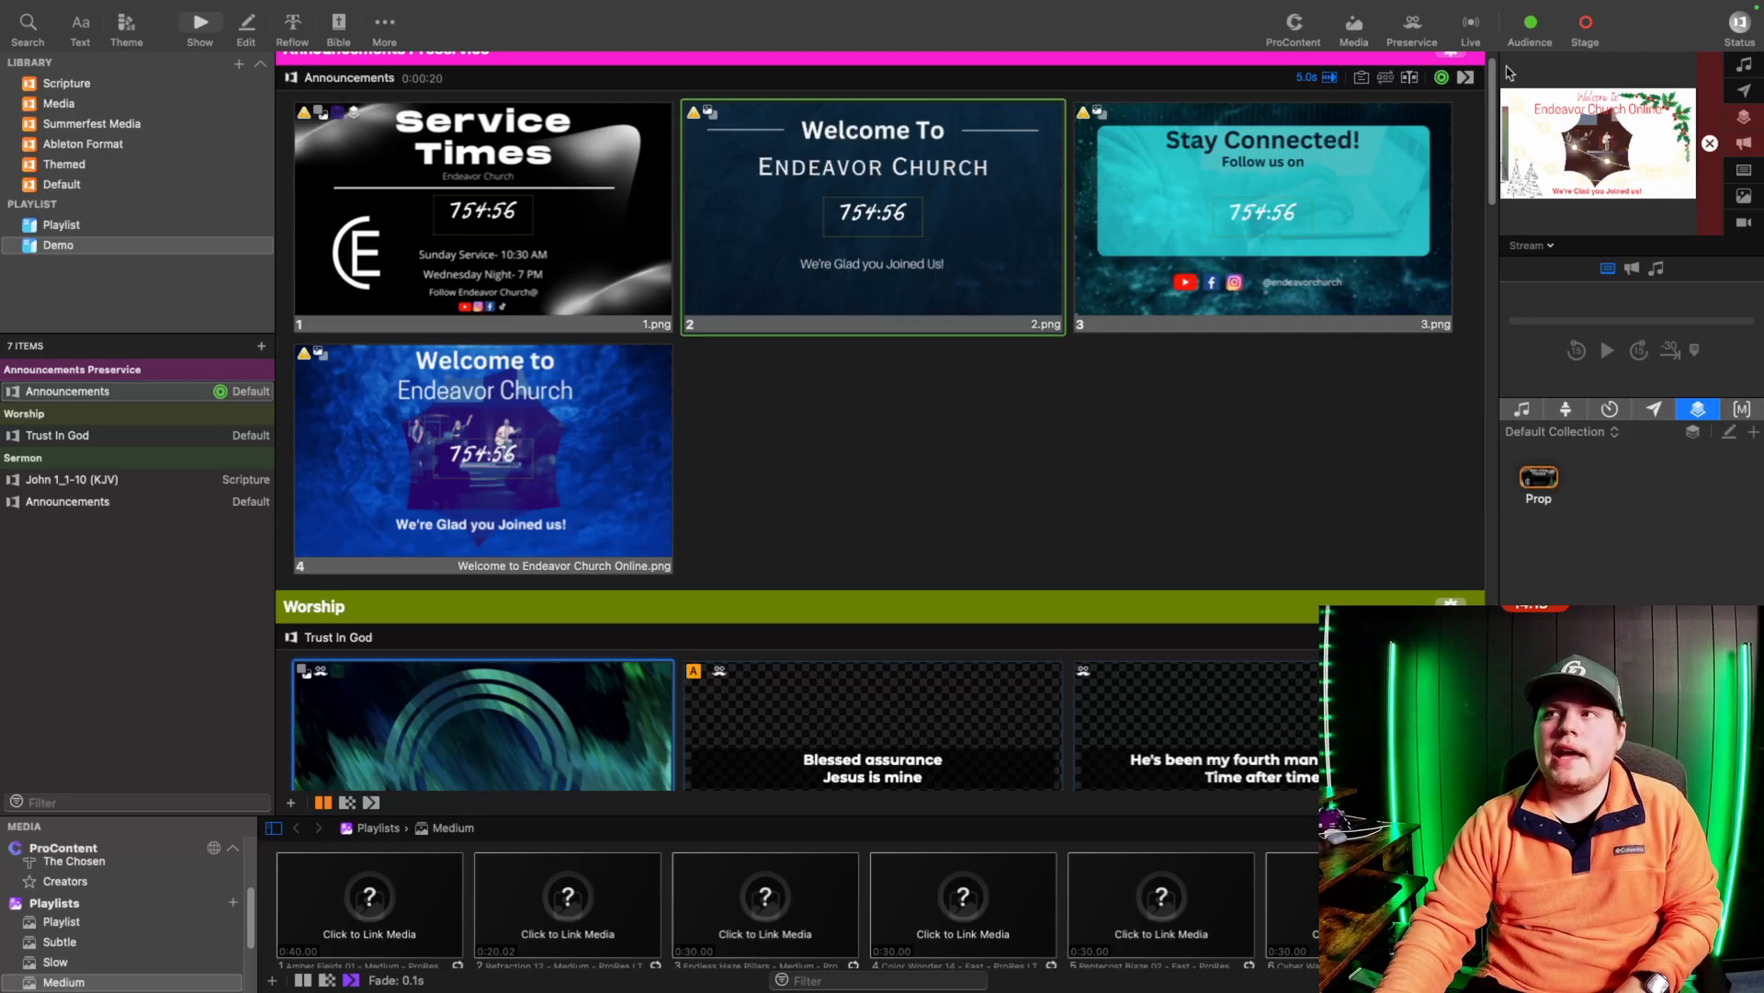
key(Right)
scroll(1121, 354, up, 1)
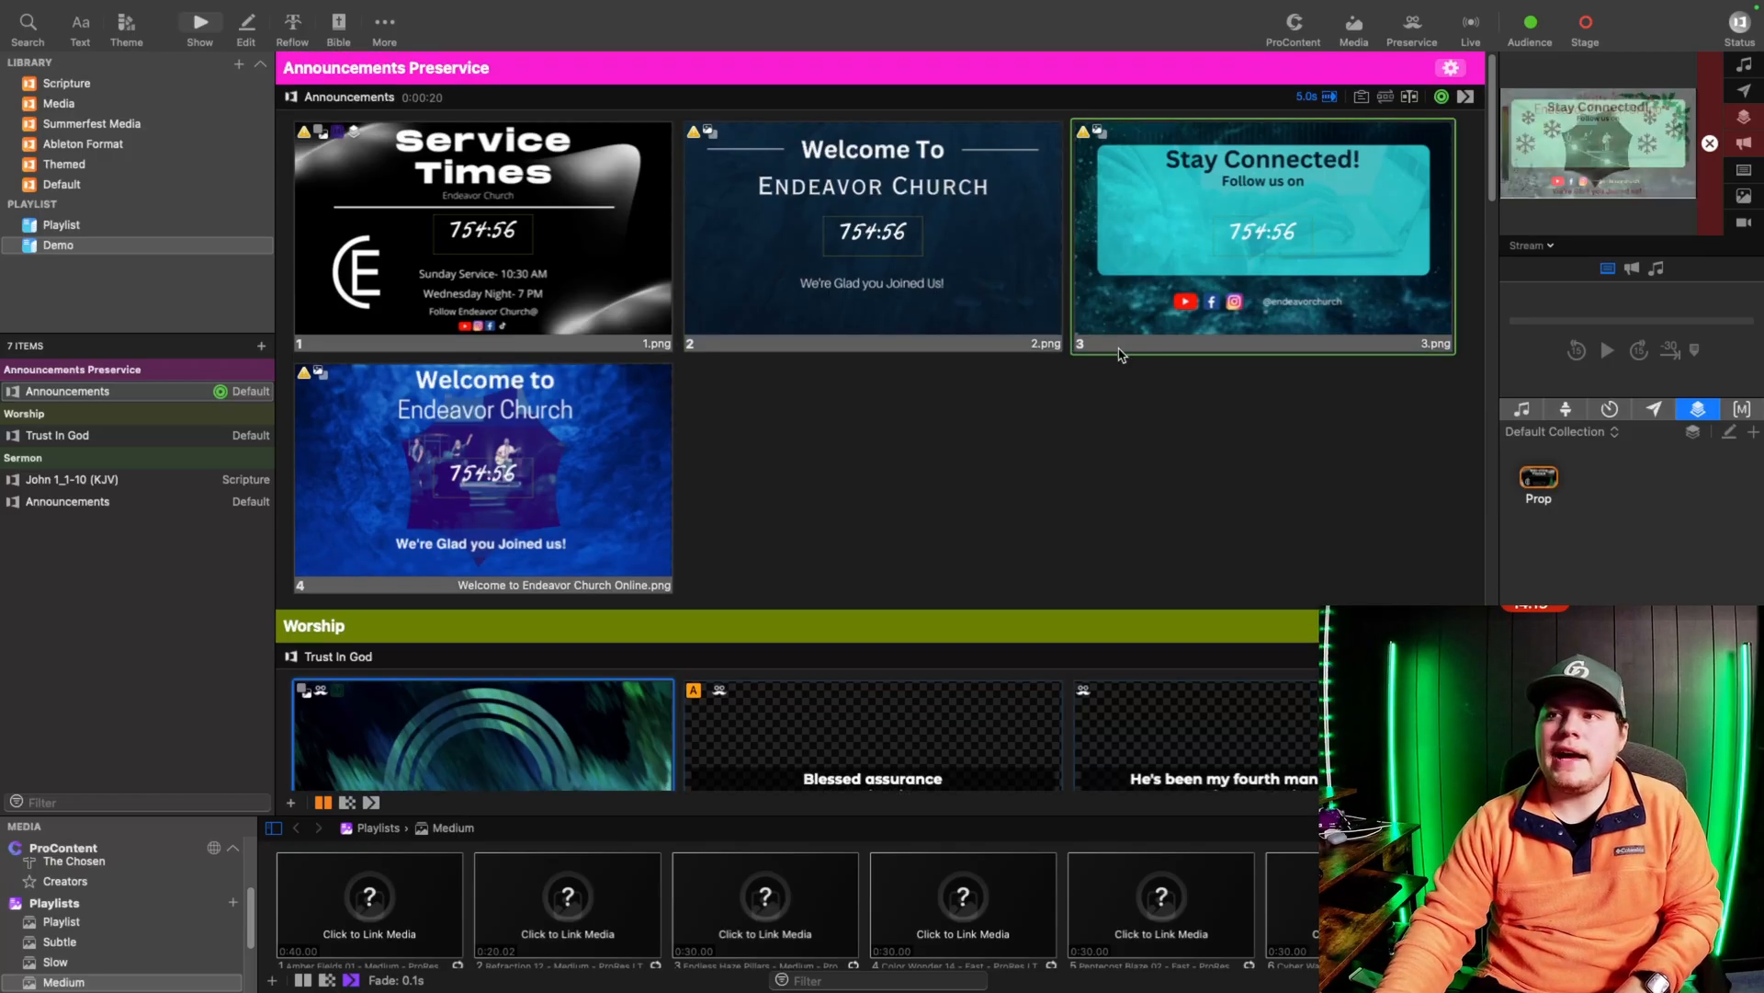
scroll(1123, 328, up, 1)
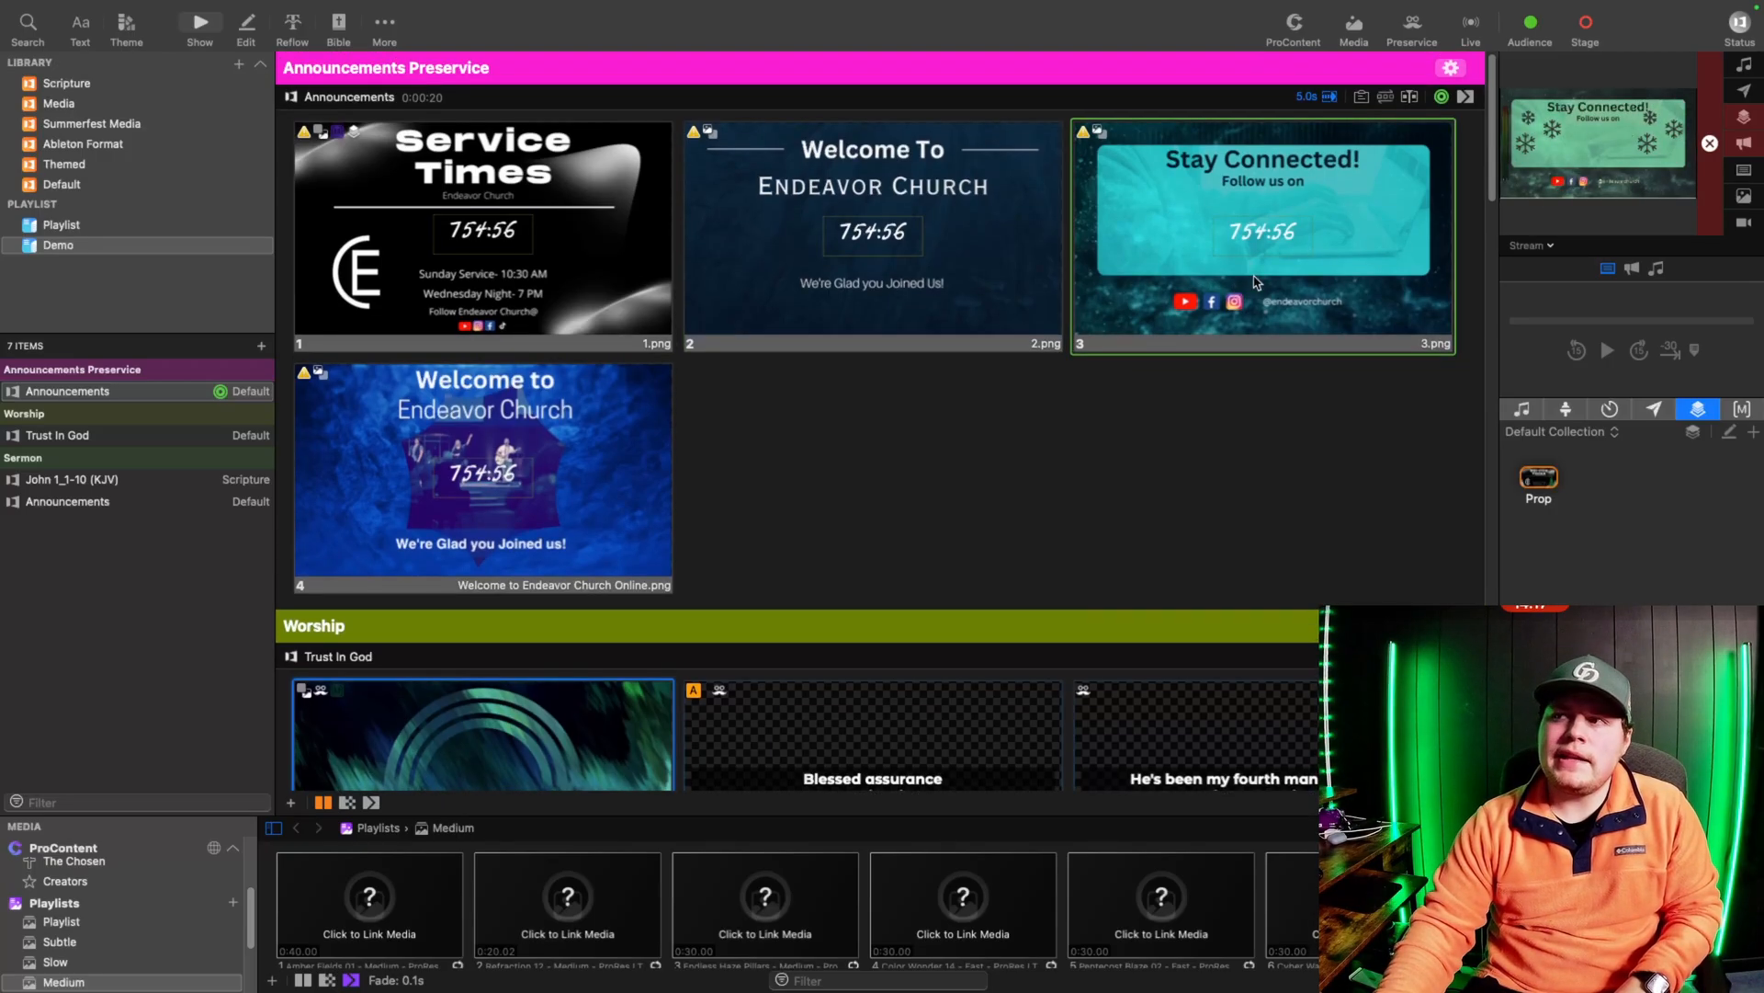
key(Right)
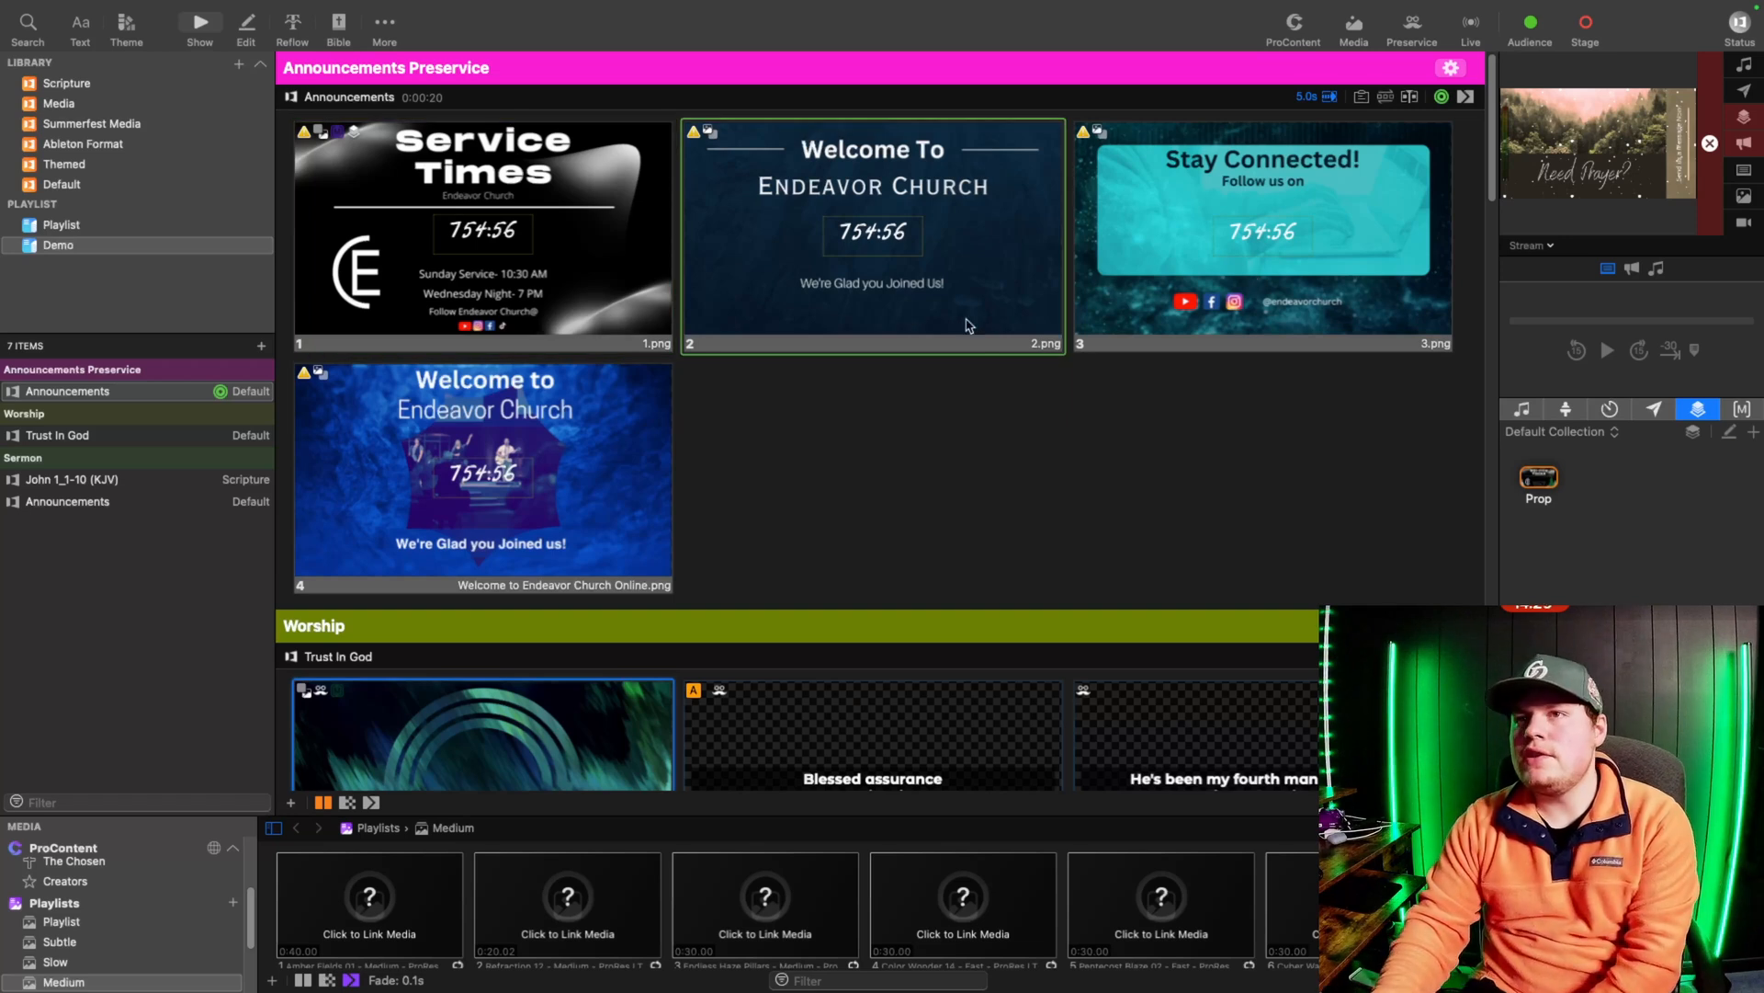
Step: Open the prop in the Props Editor, and add a trial text box and delete it again
click(386, 25)
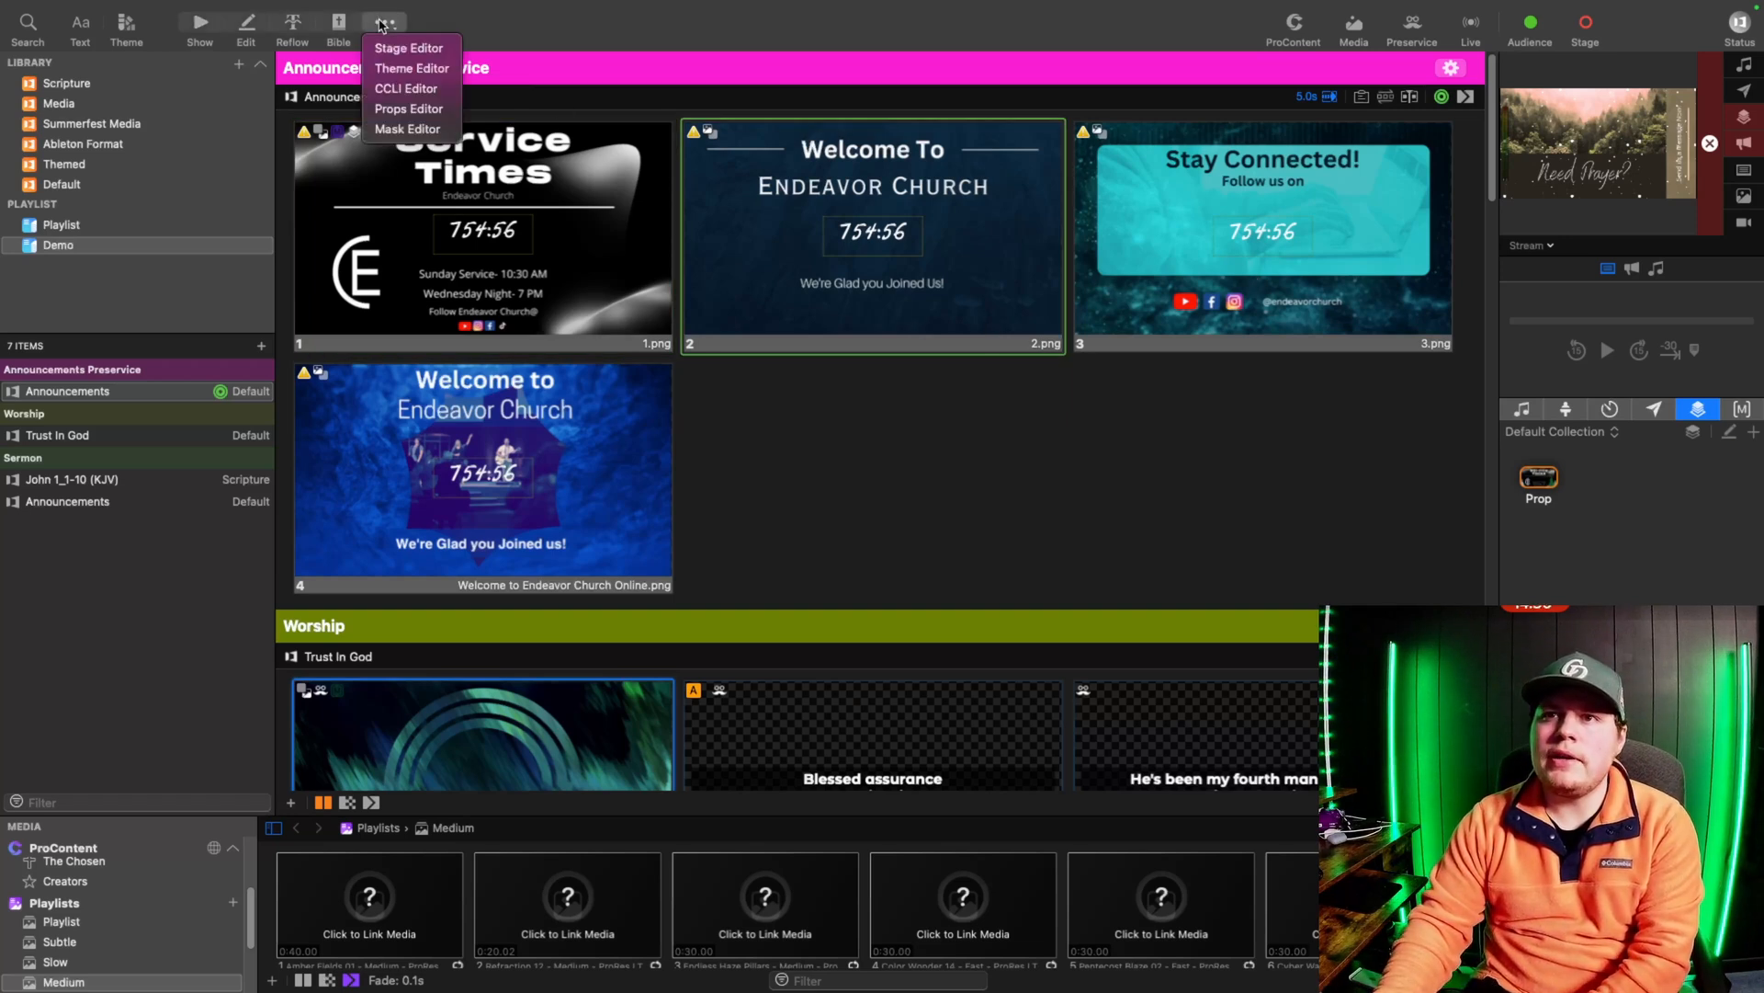
click(419, 107)
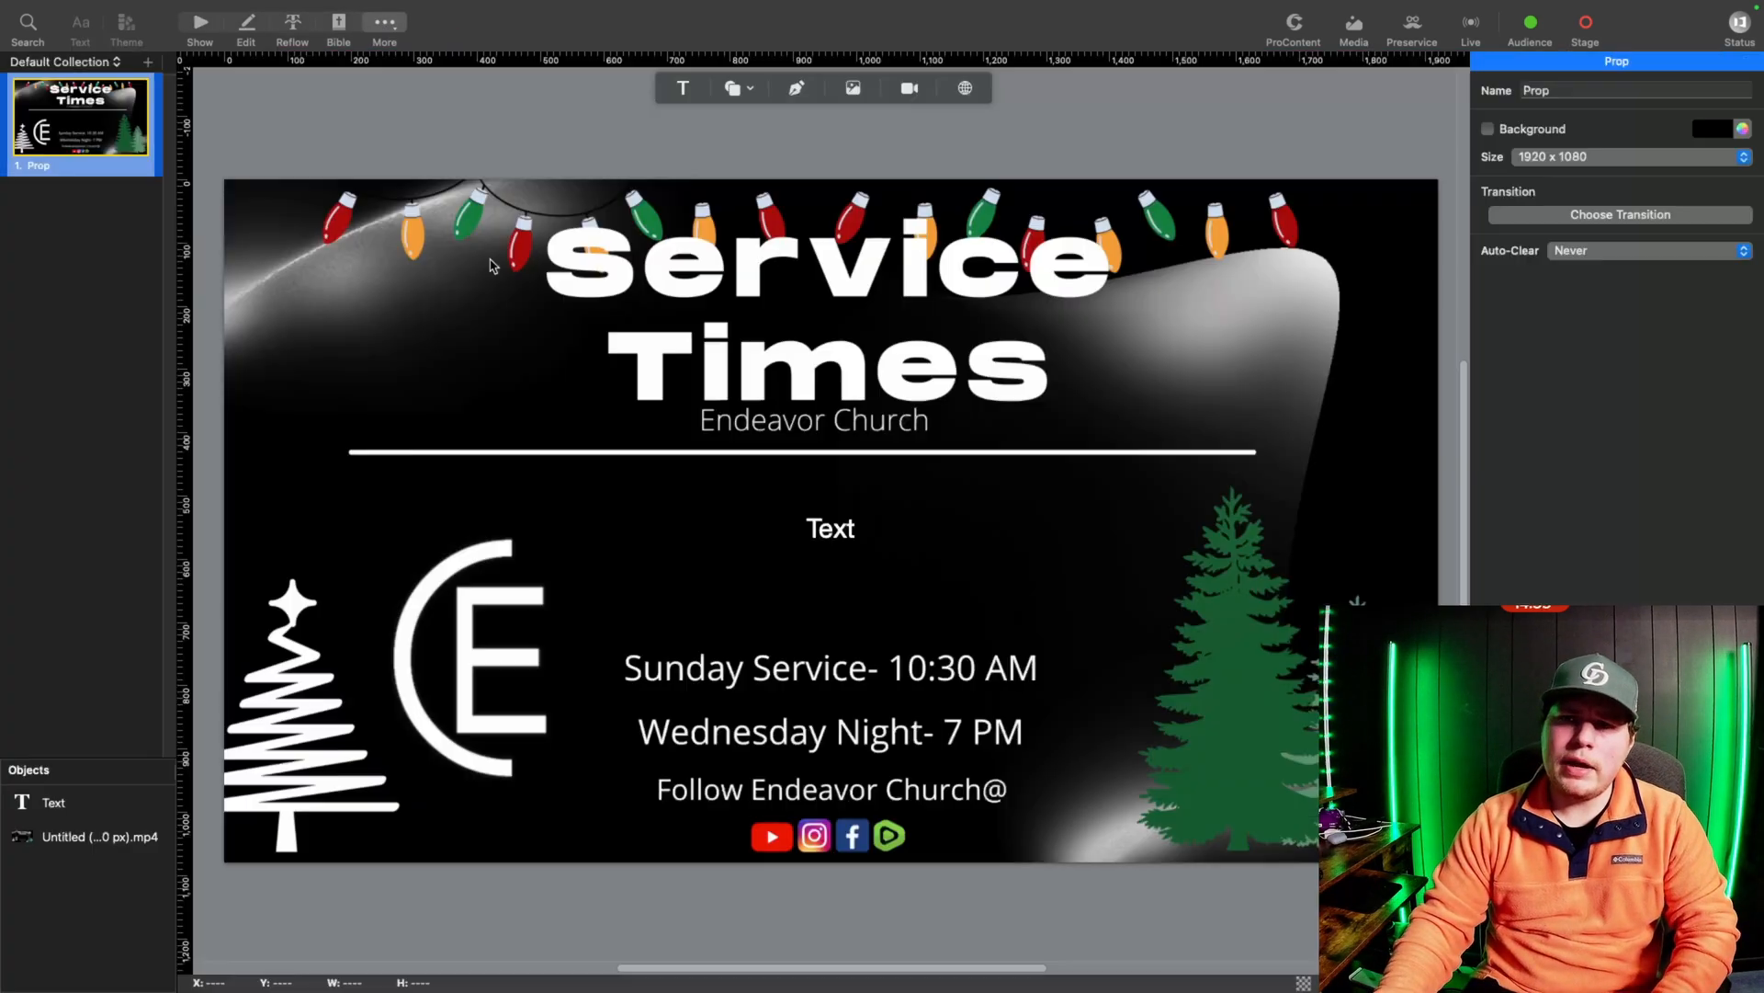
click(683, 87)
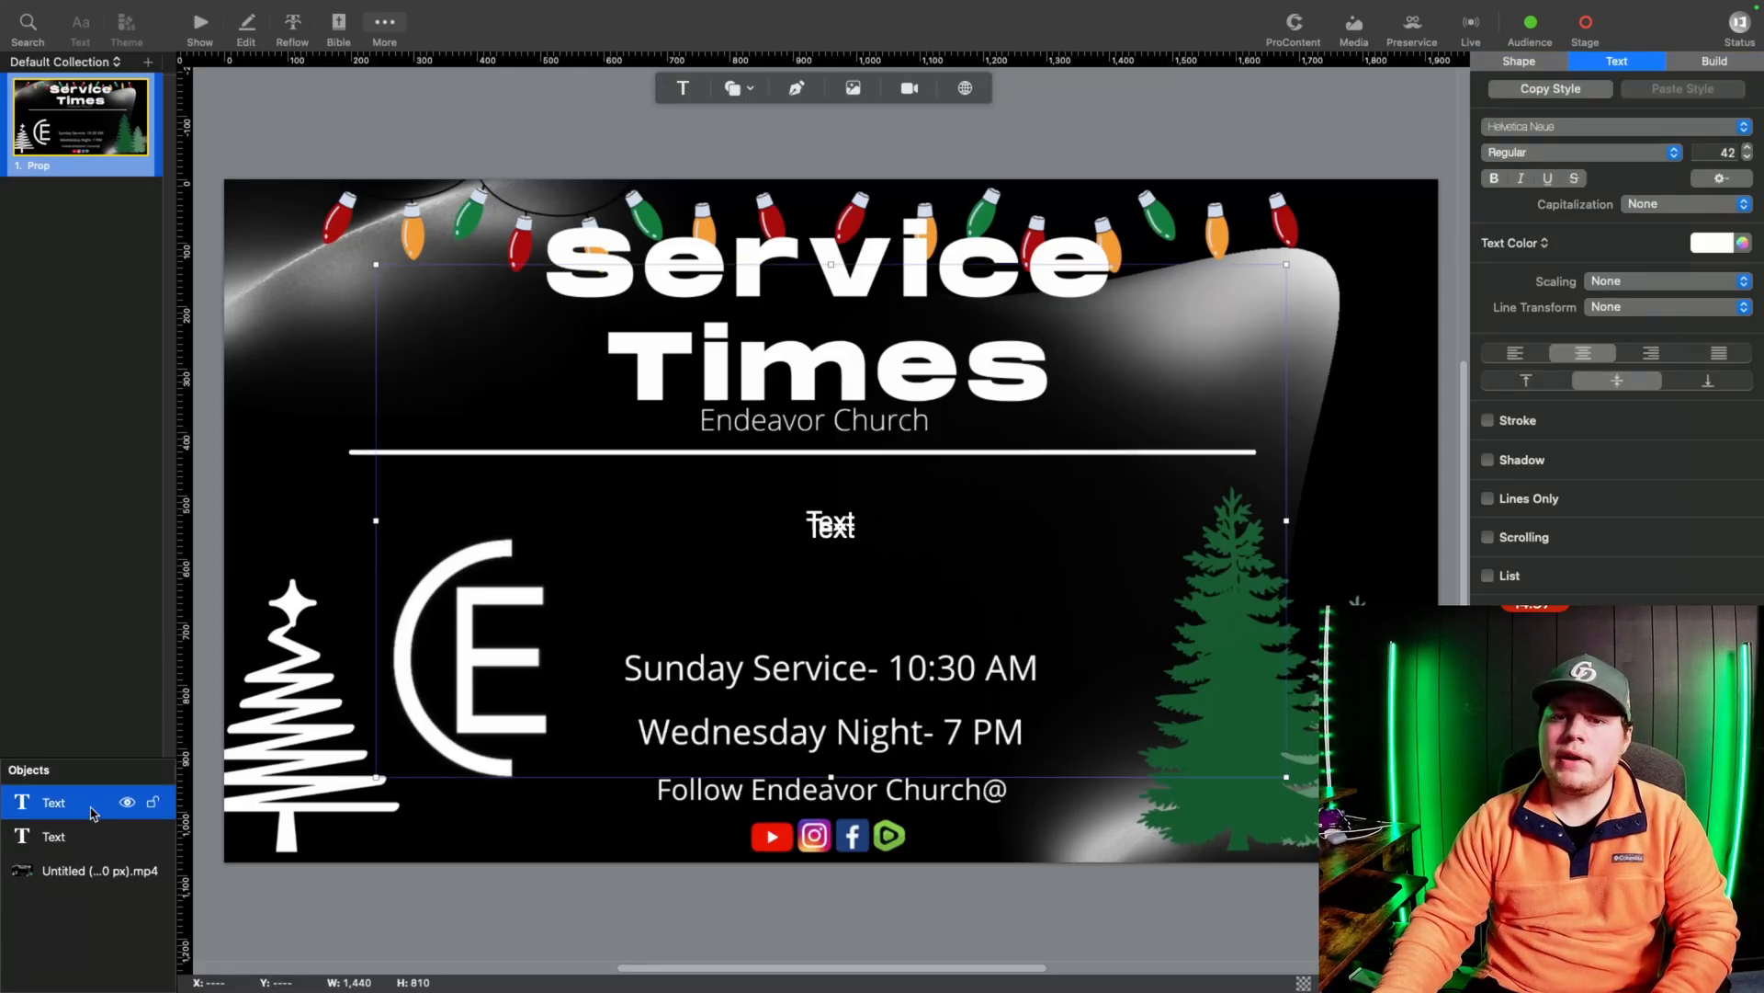
key(Delete)
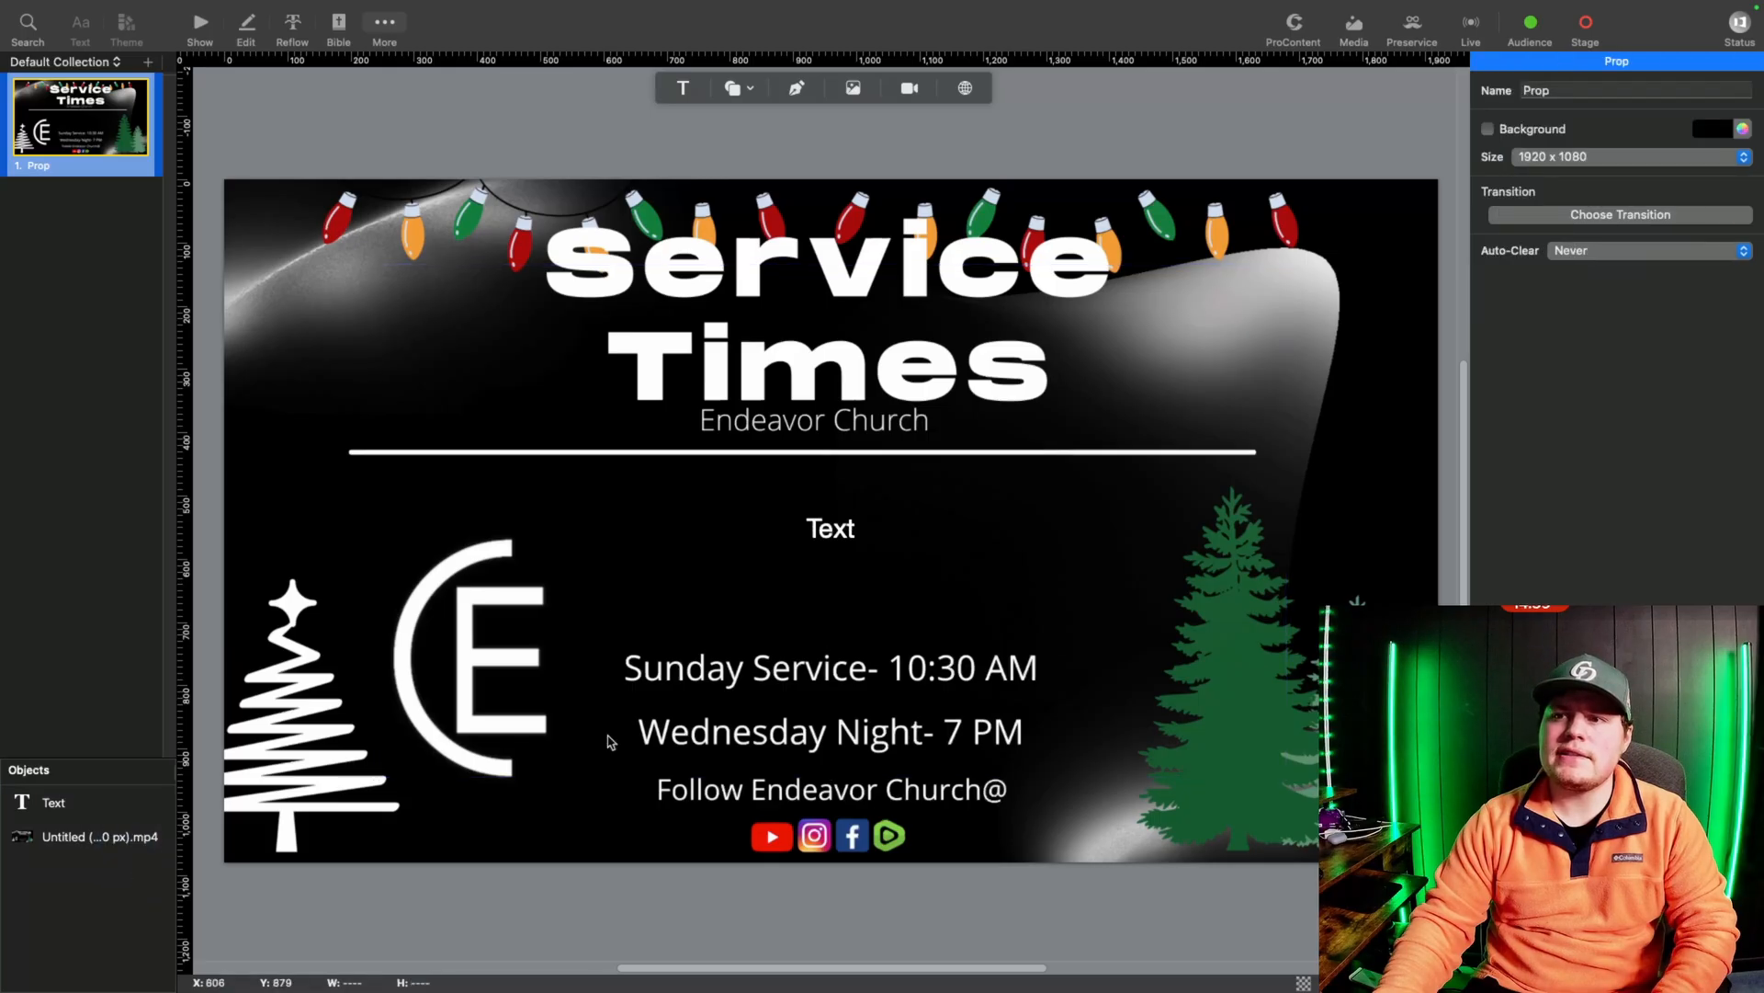
Step: Link the prop's existing text box to the Service countdown timer and hide its fractions of a second
click(887, 519)
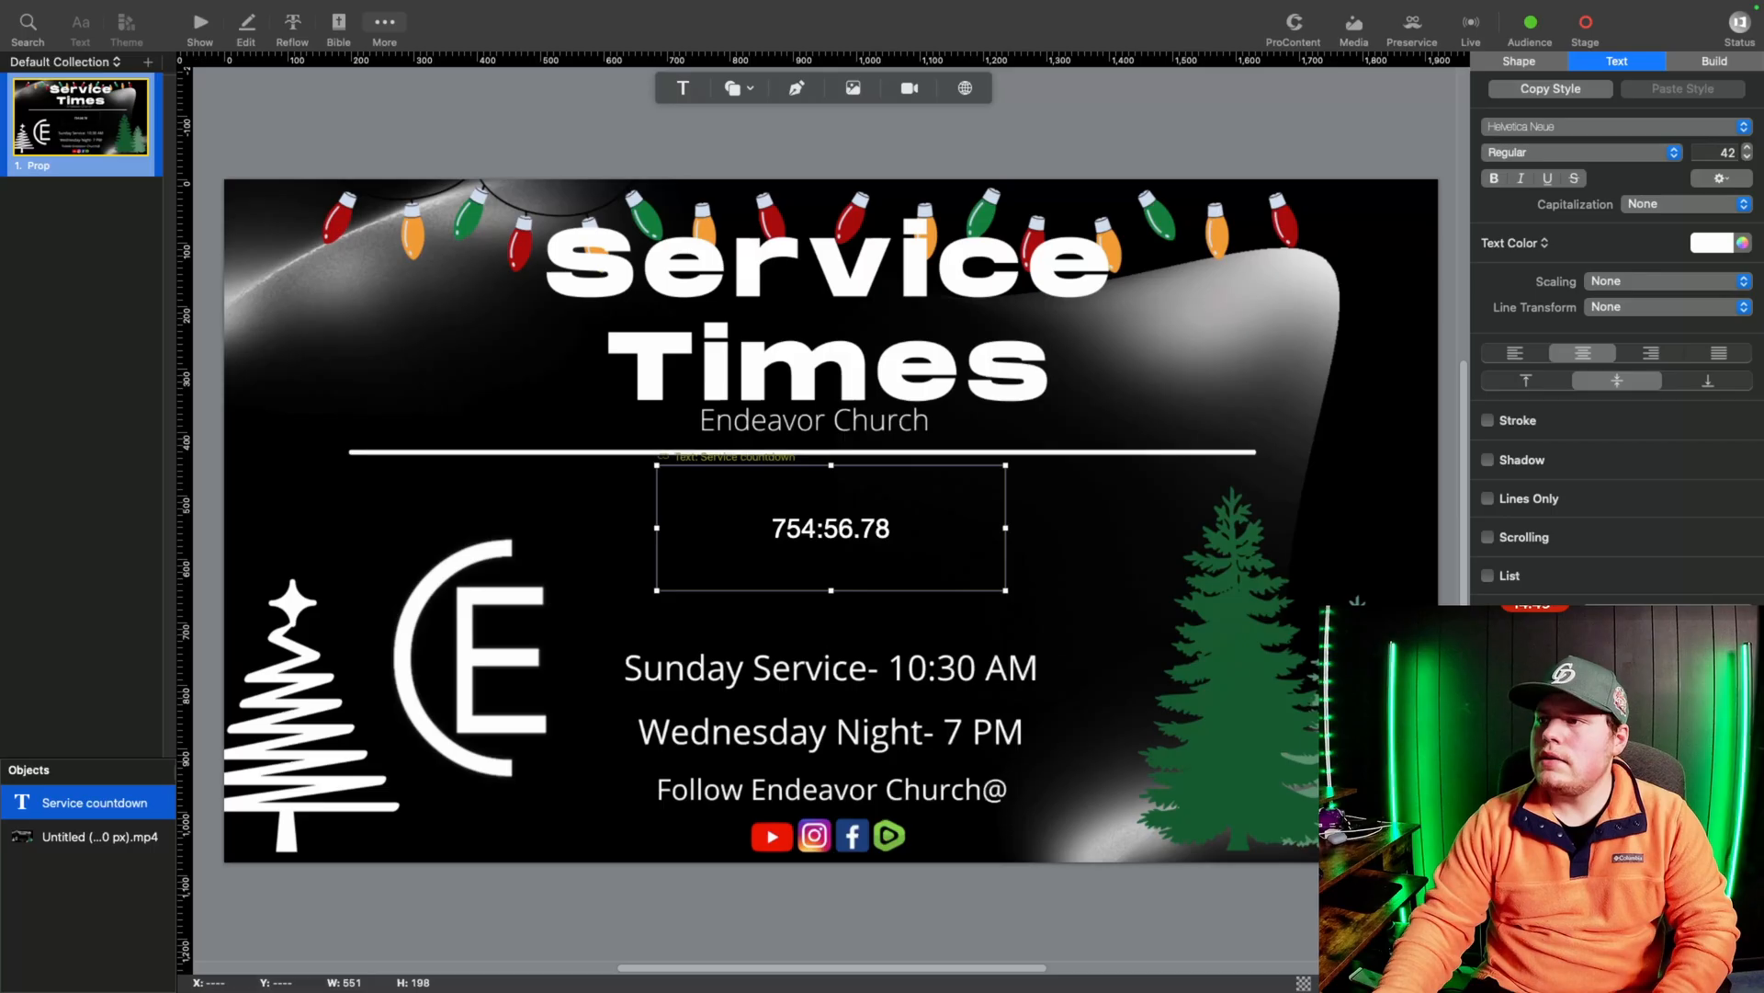
click(1617, 772)
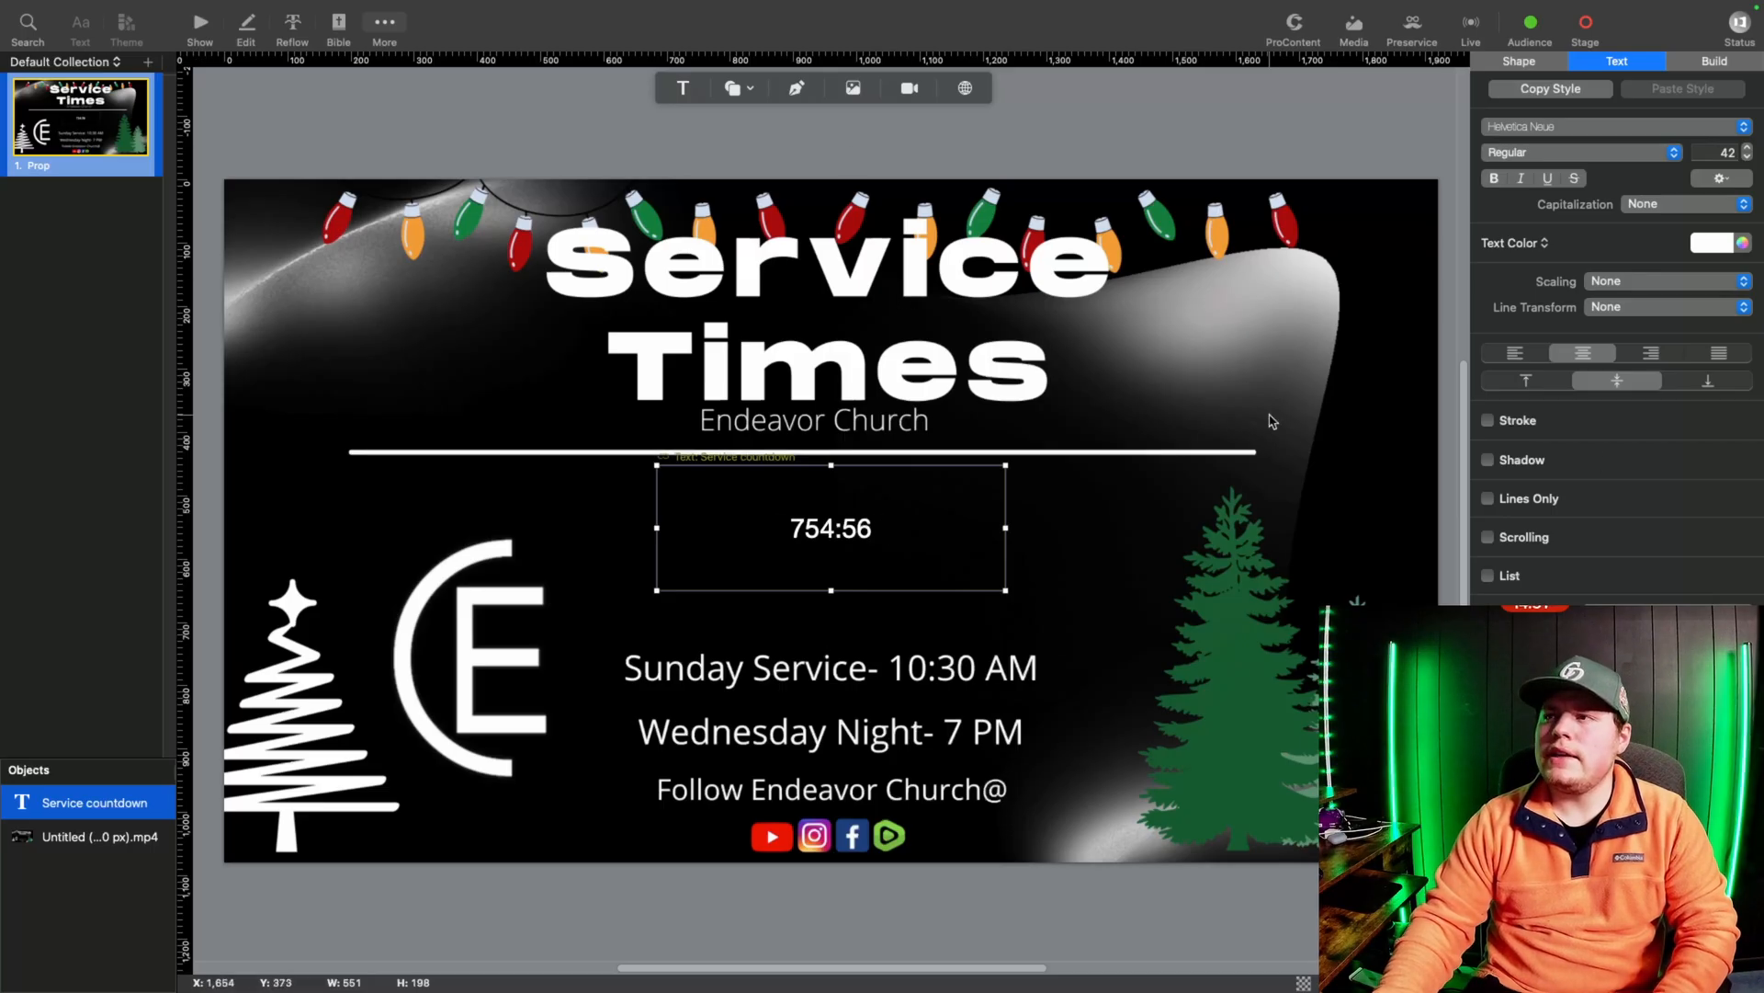
Step: Set the countdown text's font to CMG Sans Bold Mono Digits and increase its size past 94
click(1615, 126)
scroll(1589, 212, up, 5)
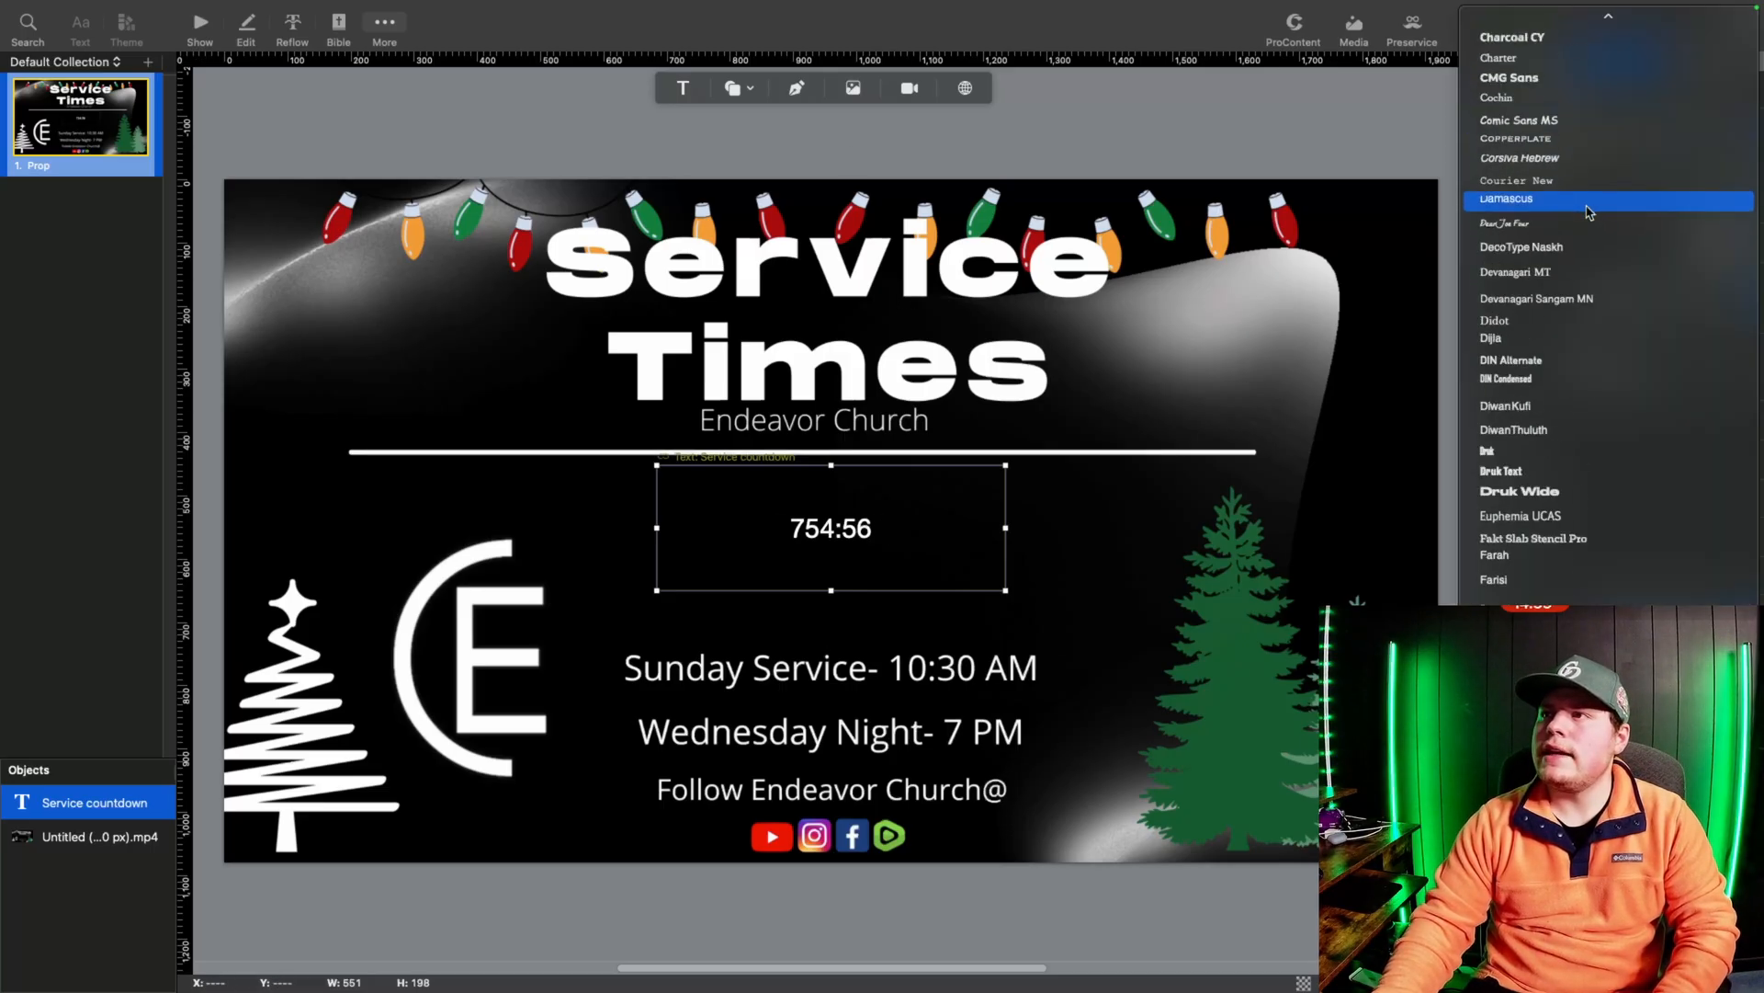
scroll(1595, 276, up, 10)
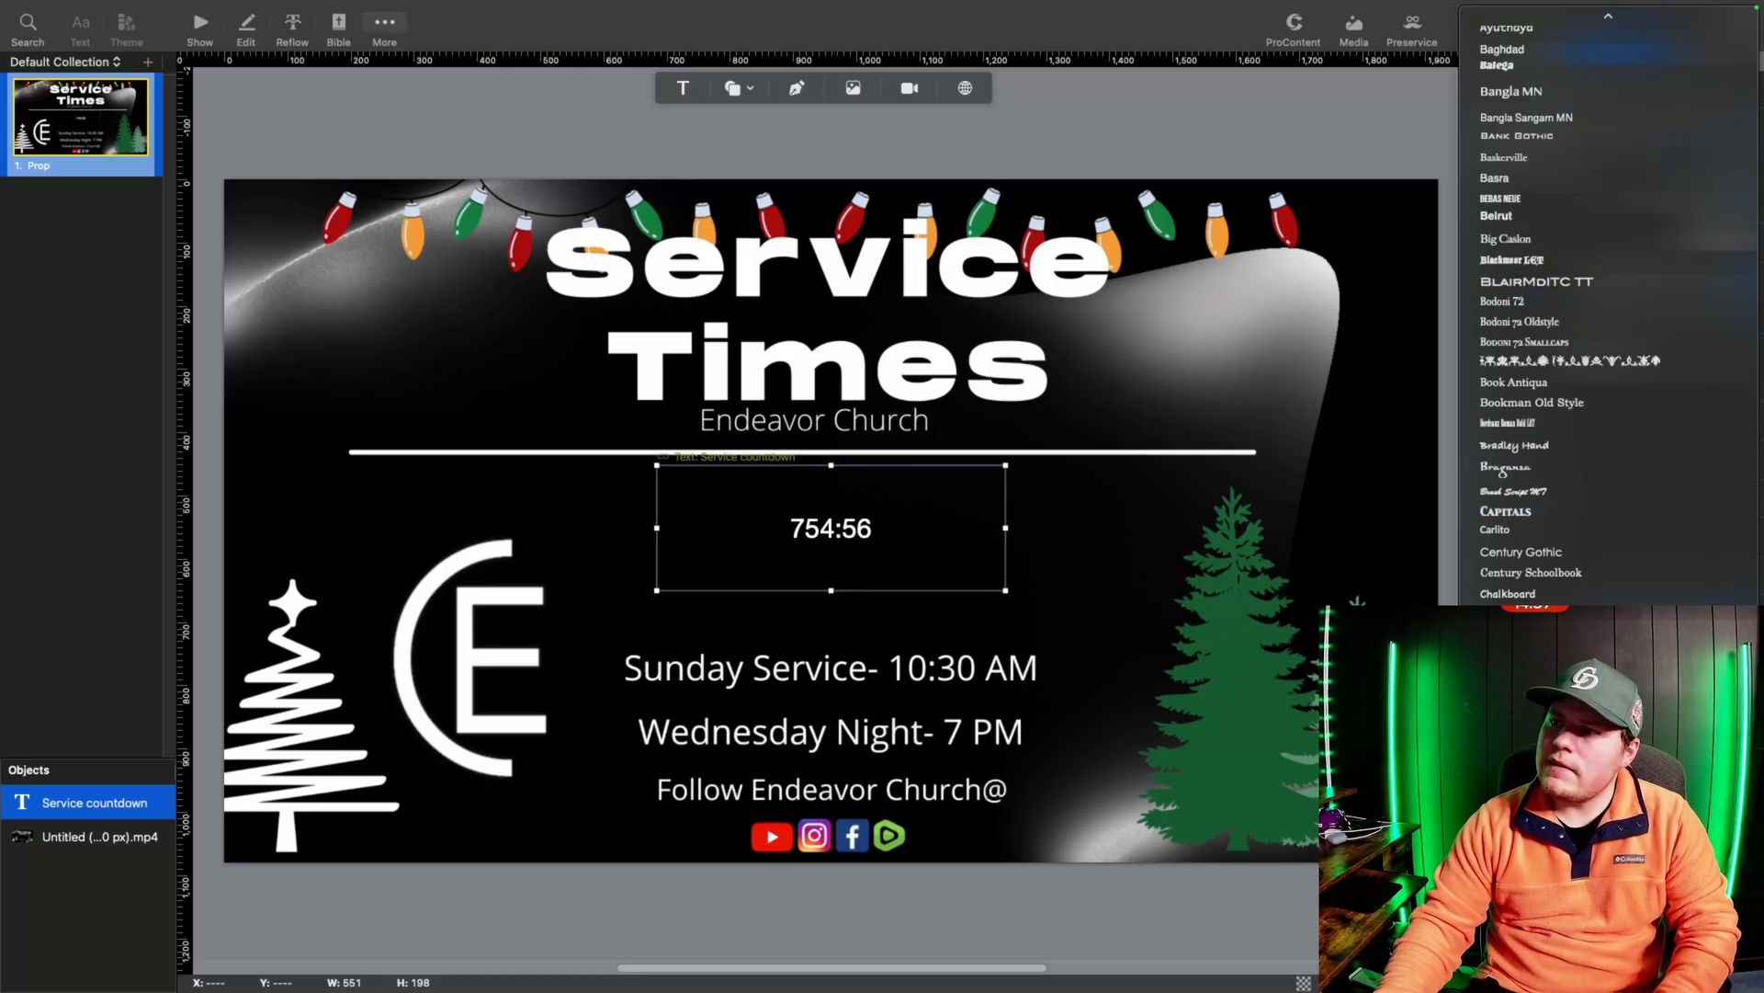
click(1574, 678)
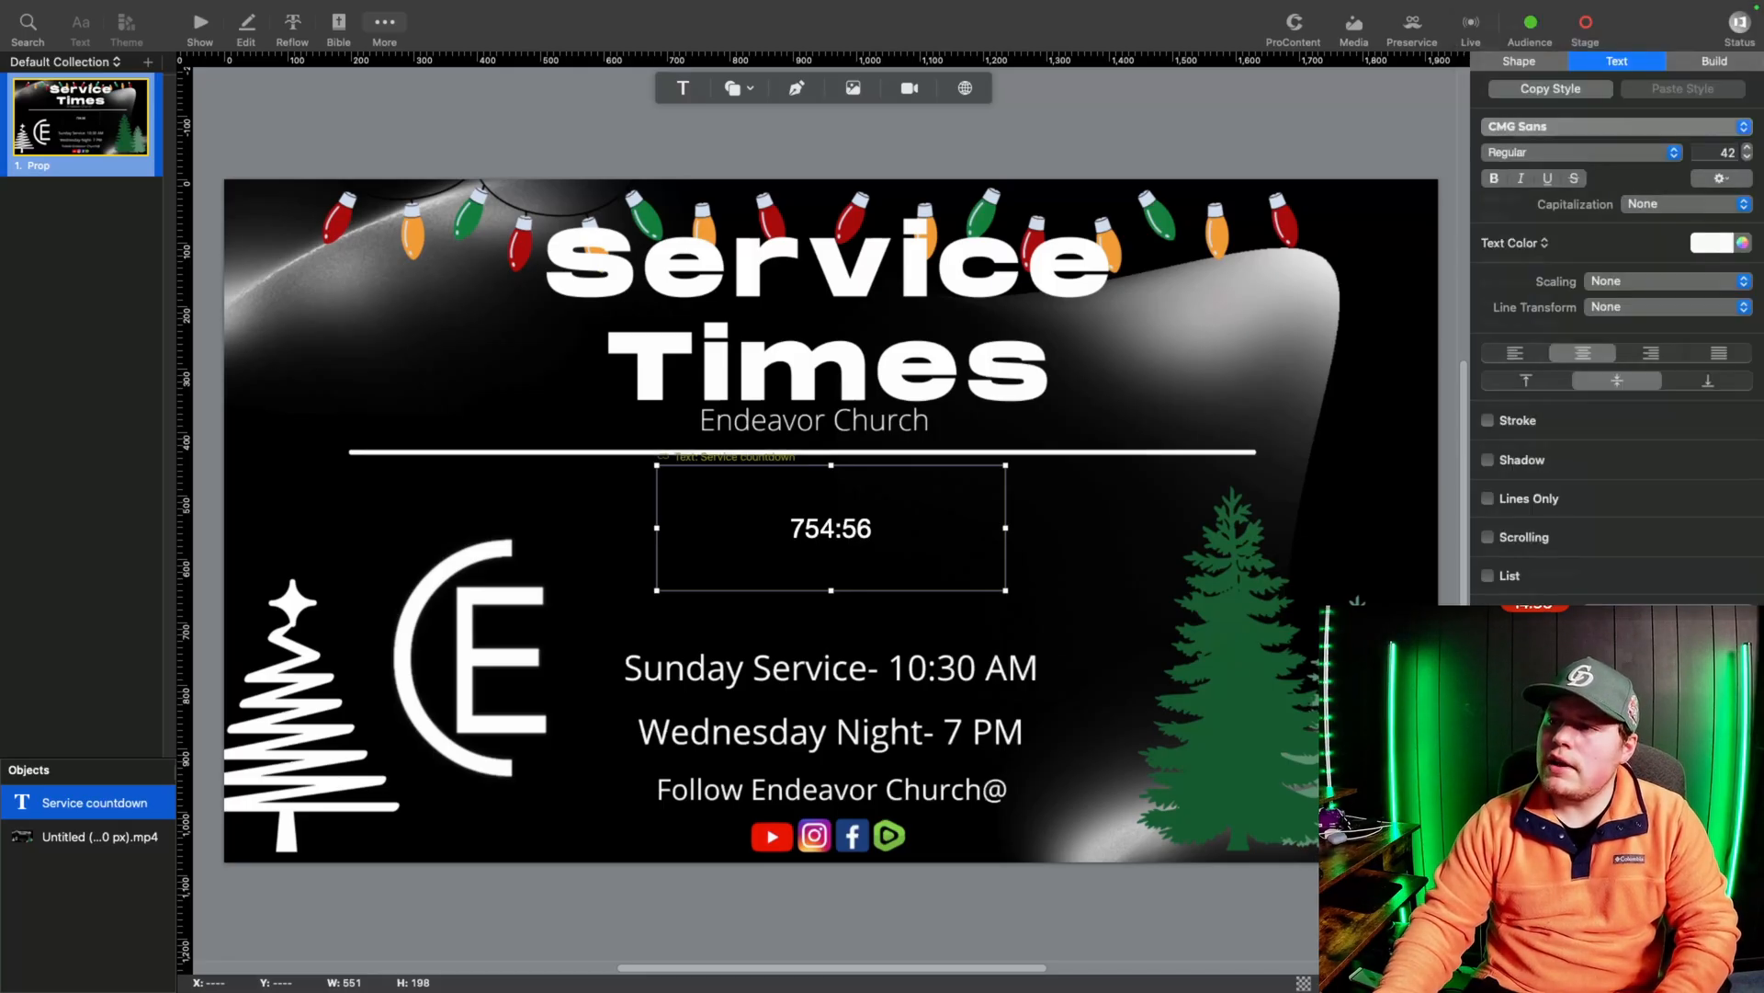
click(1748, 148)
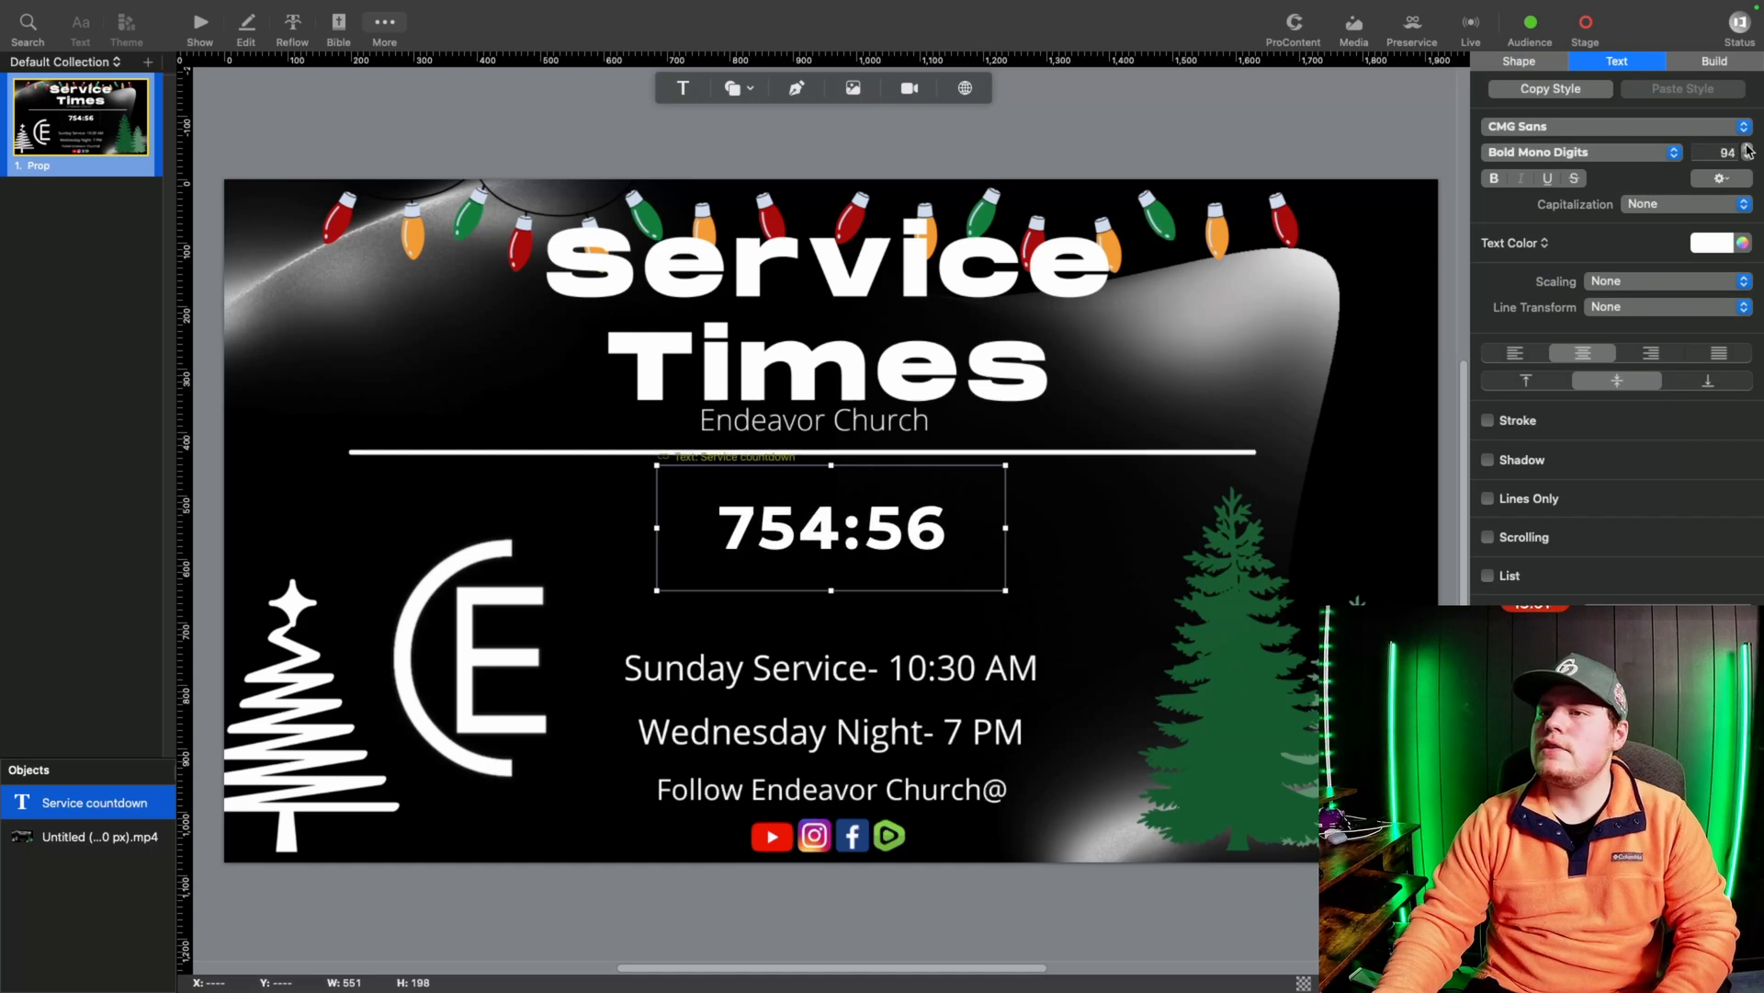
Step: Add a stroke to the prop's countdown text box and set its width to 18 pt
click(1516, 65)
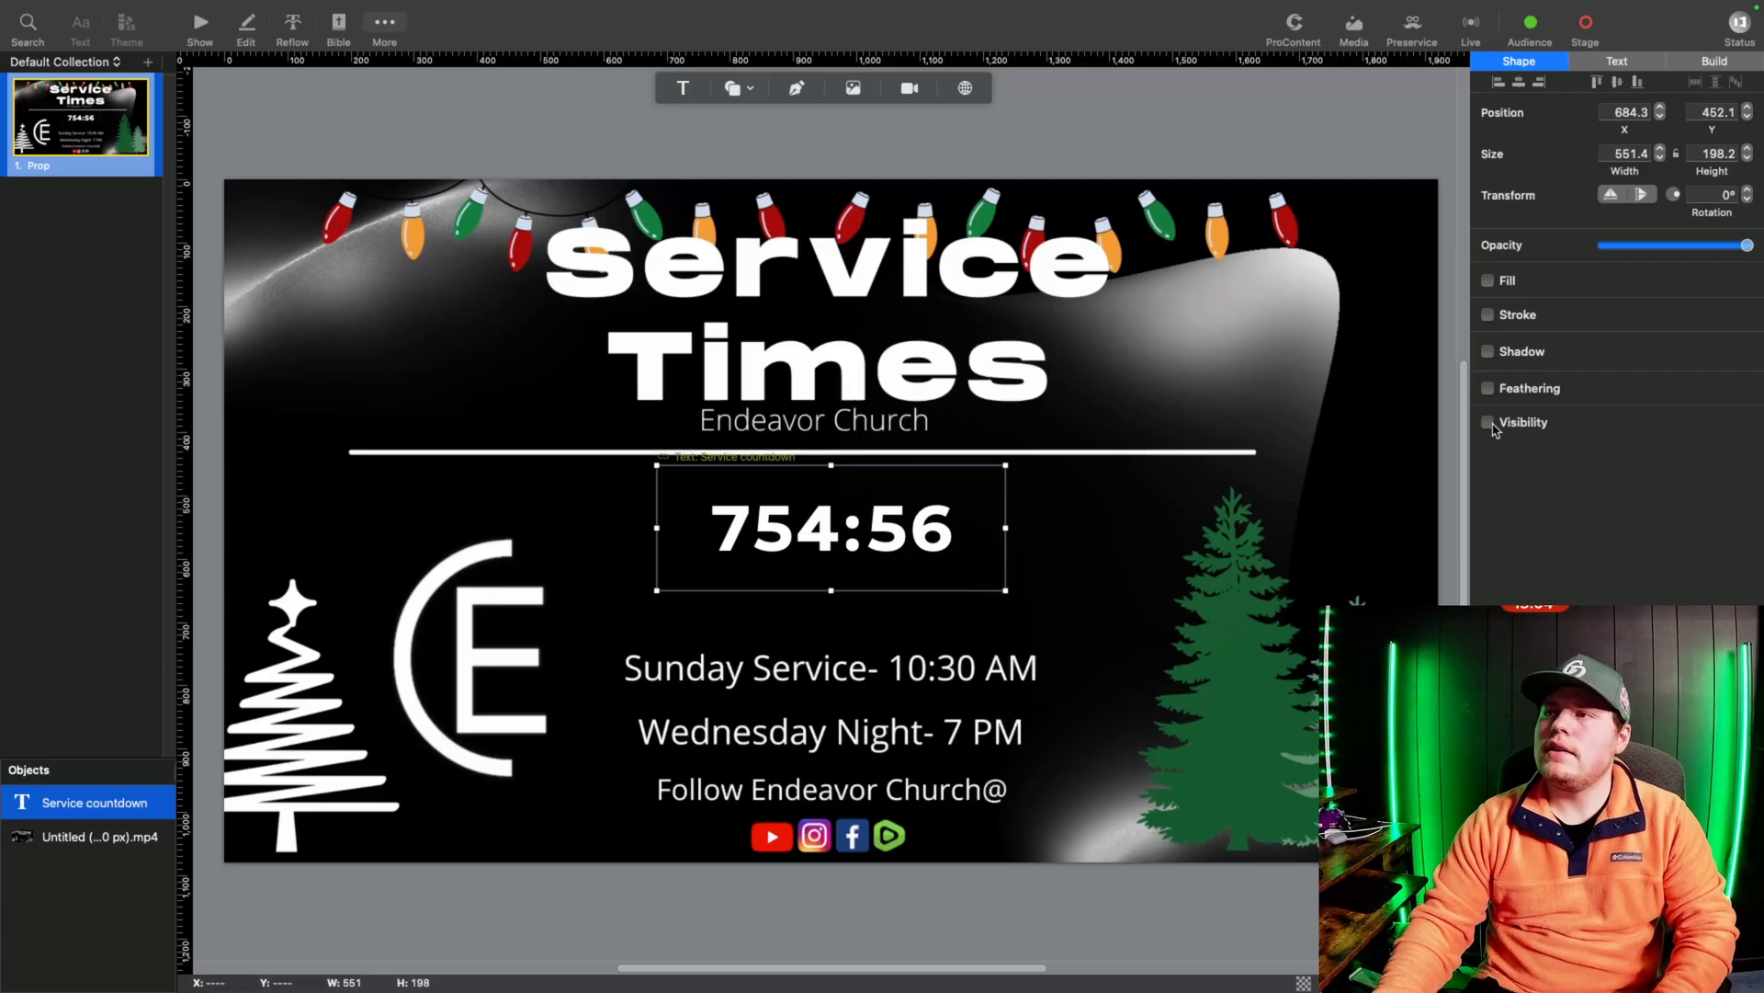
click(1506, 318)
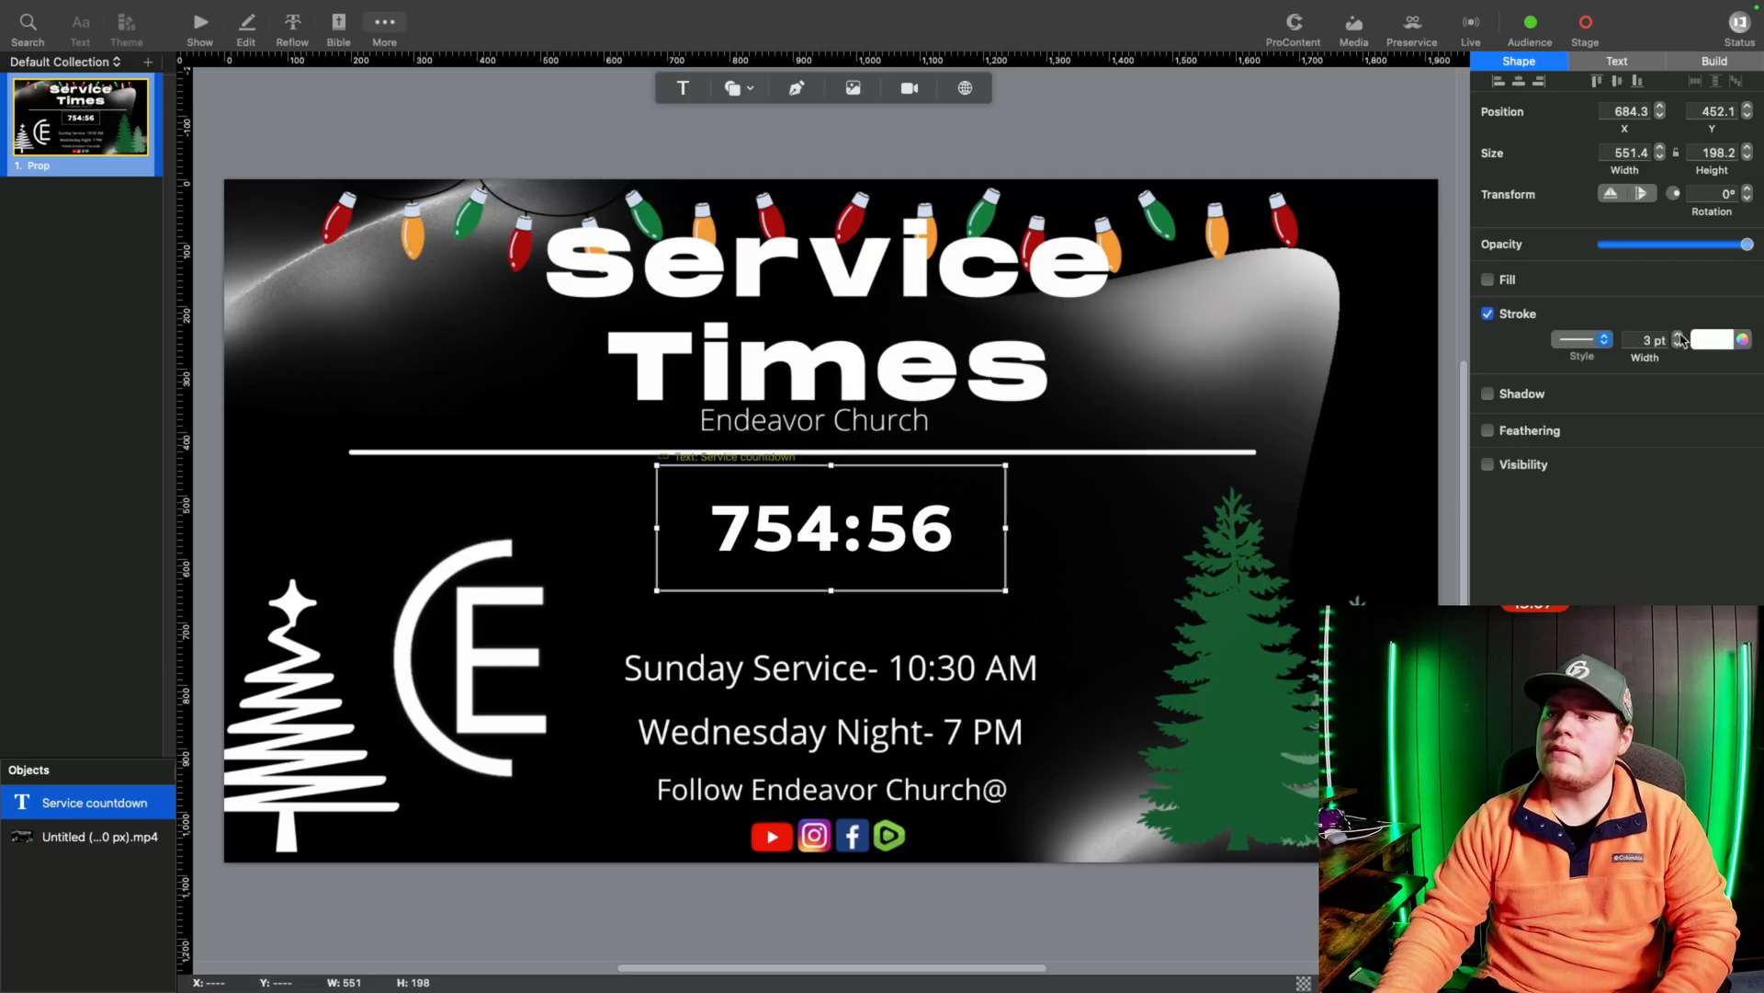
click(1678, 336)
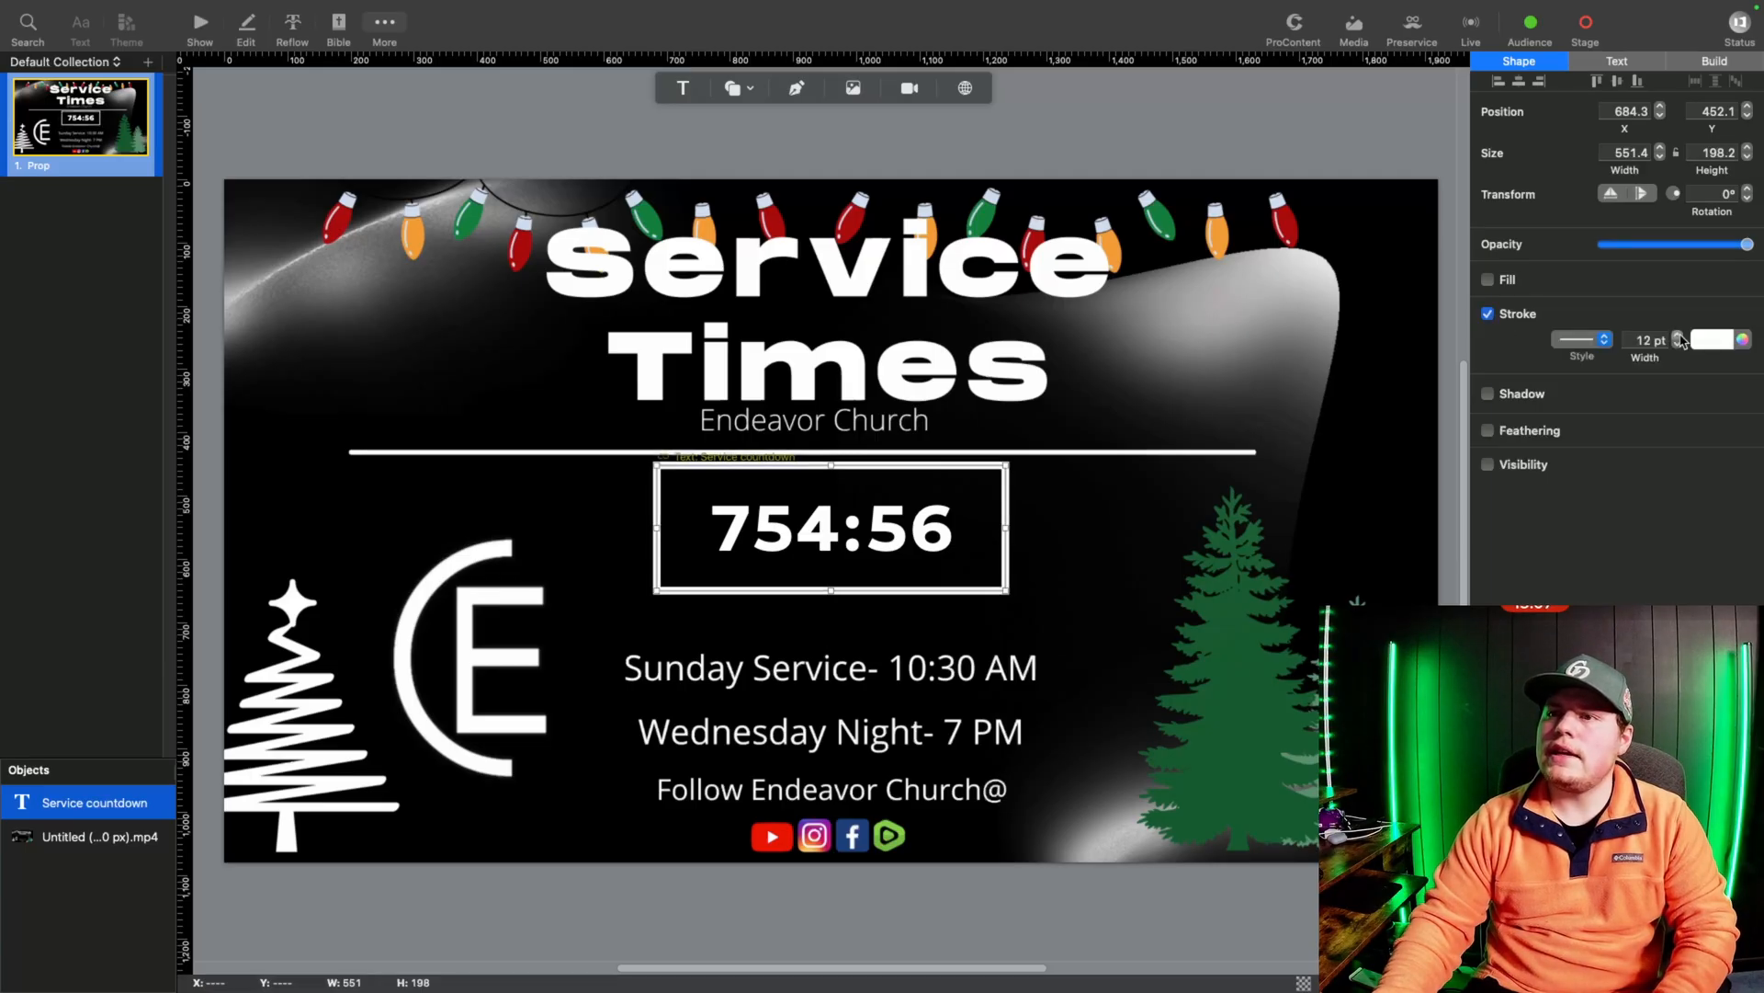
Step: Enable a visibility condition on the countdown text box so it shows only when the Service countdown timer has time remaining
click(1532, 467)
click(1553, 546)
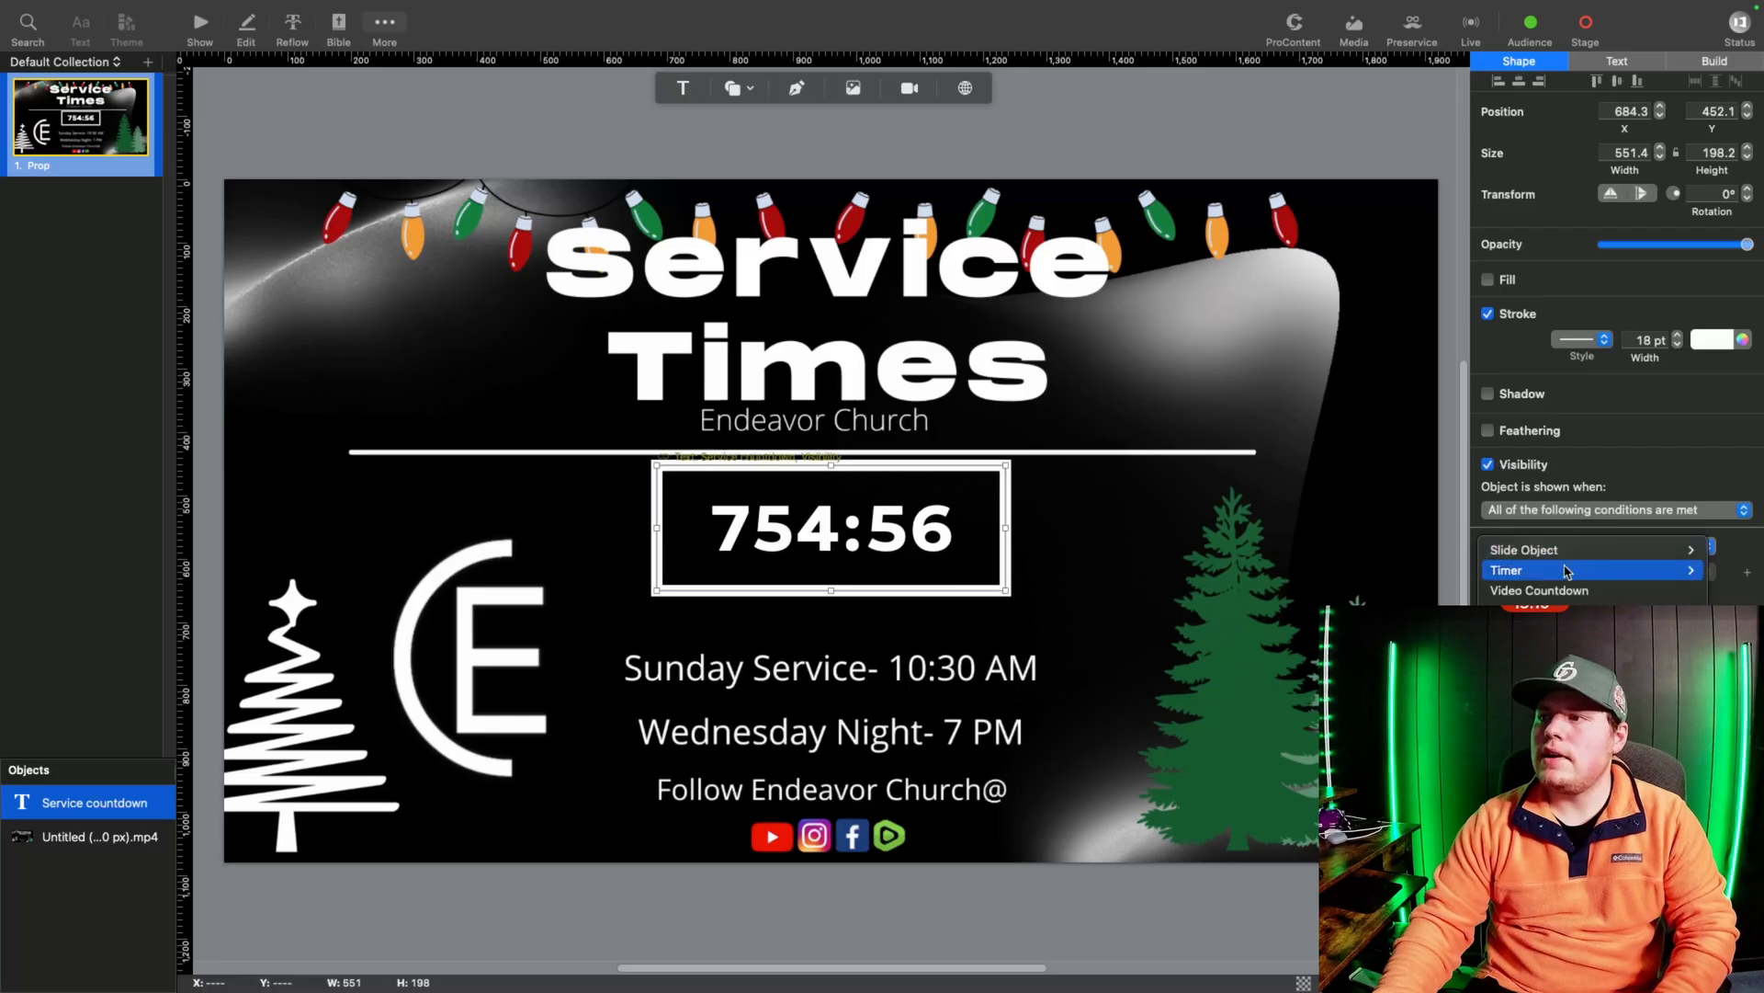
mouse_move(1577, 573)
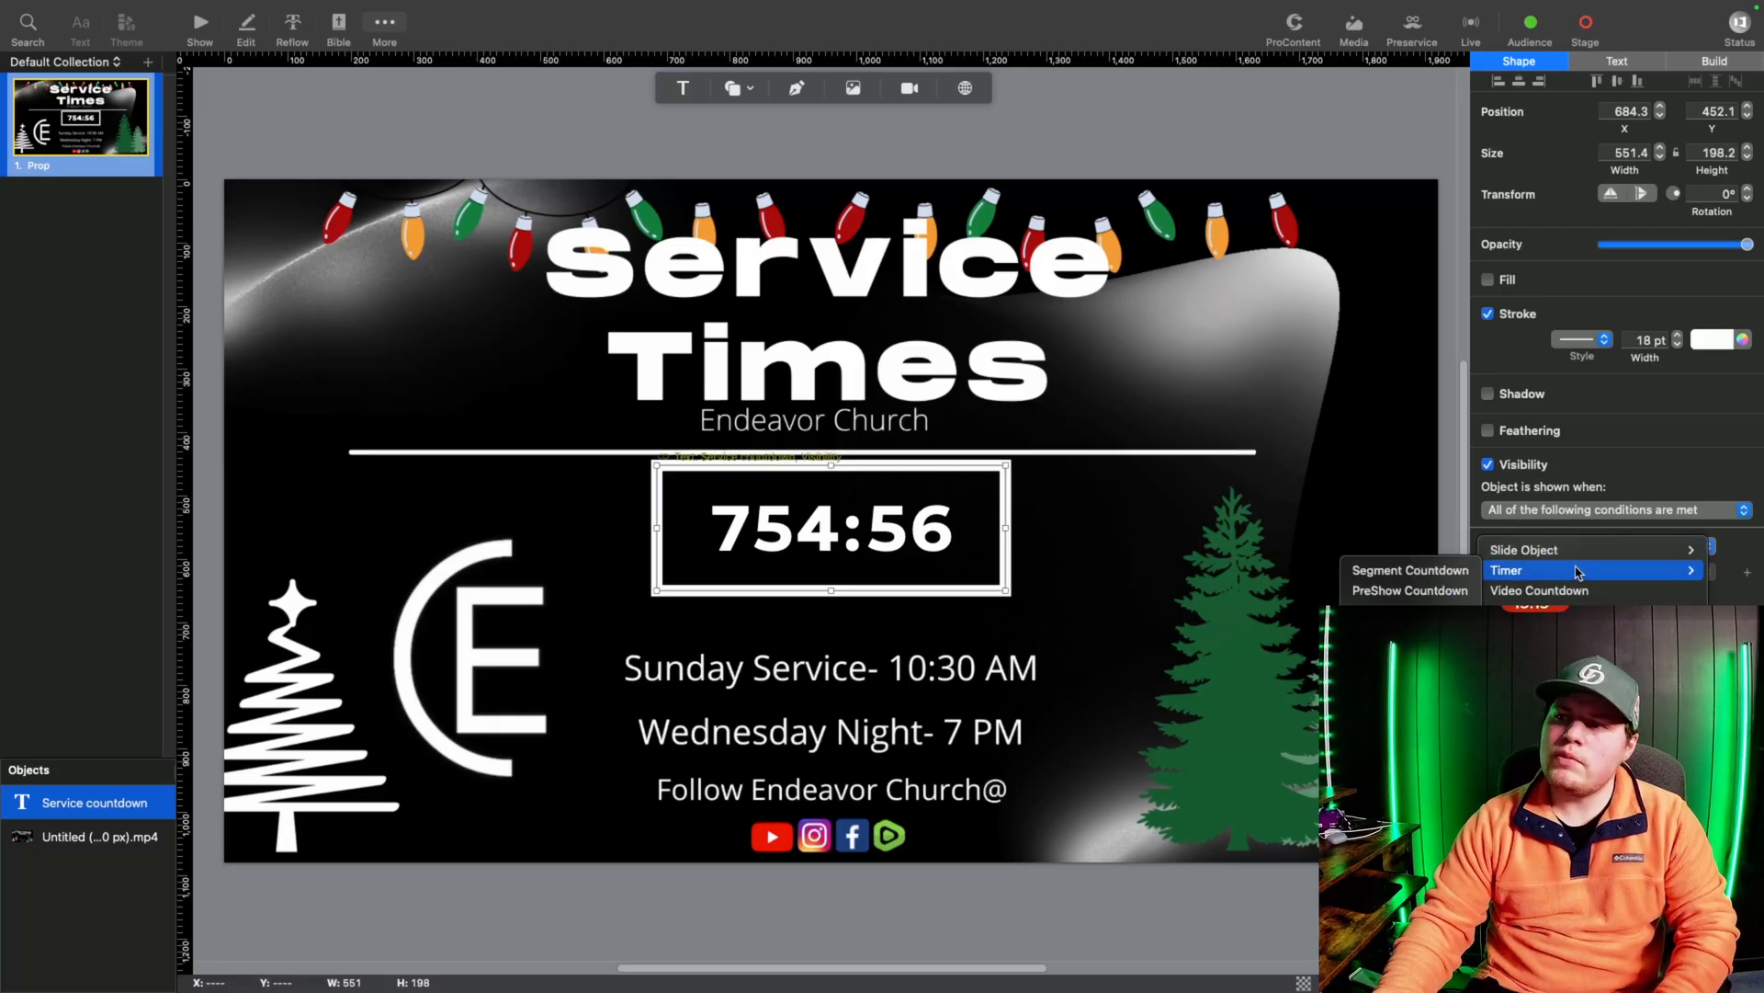
click(1408, 631)
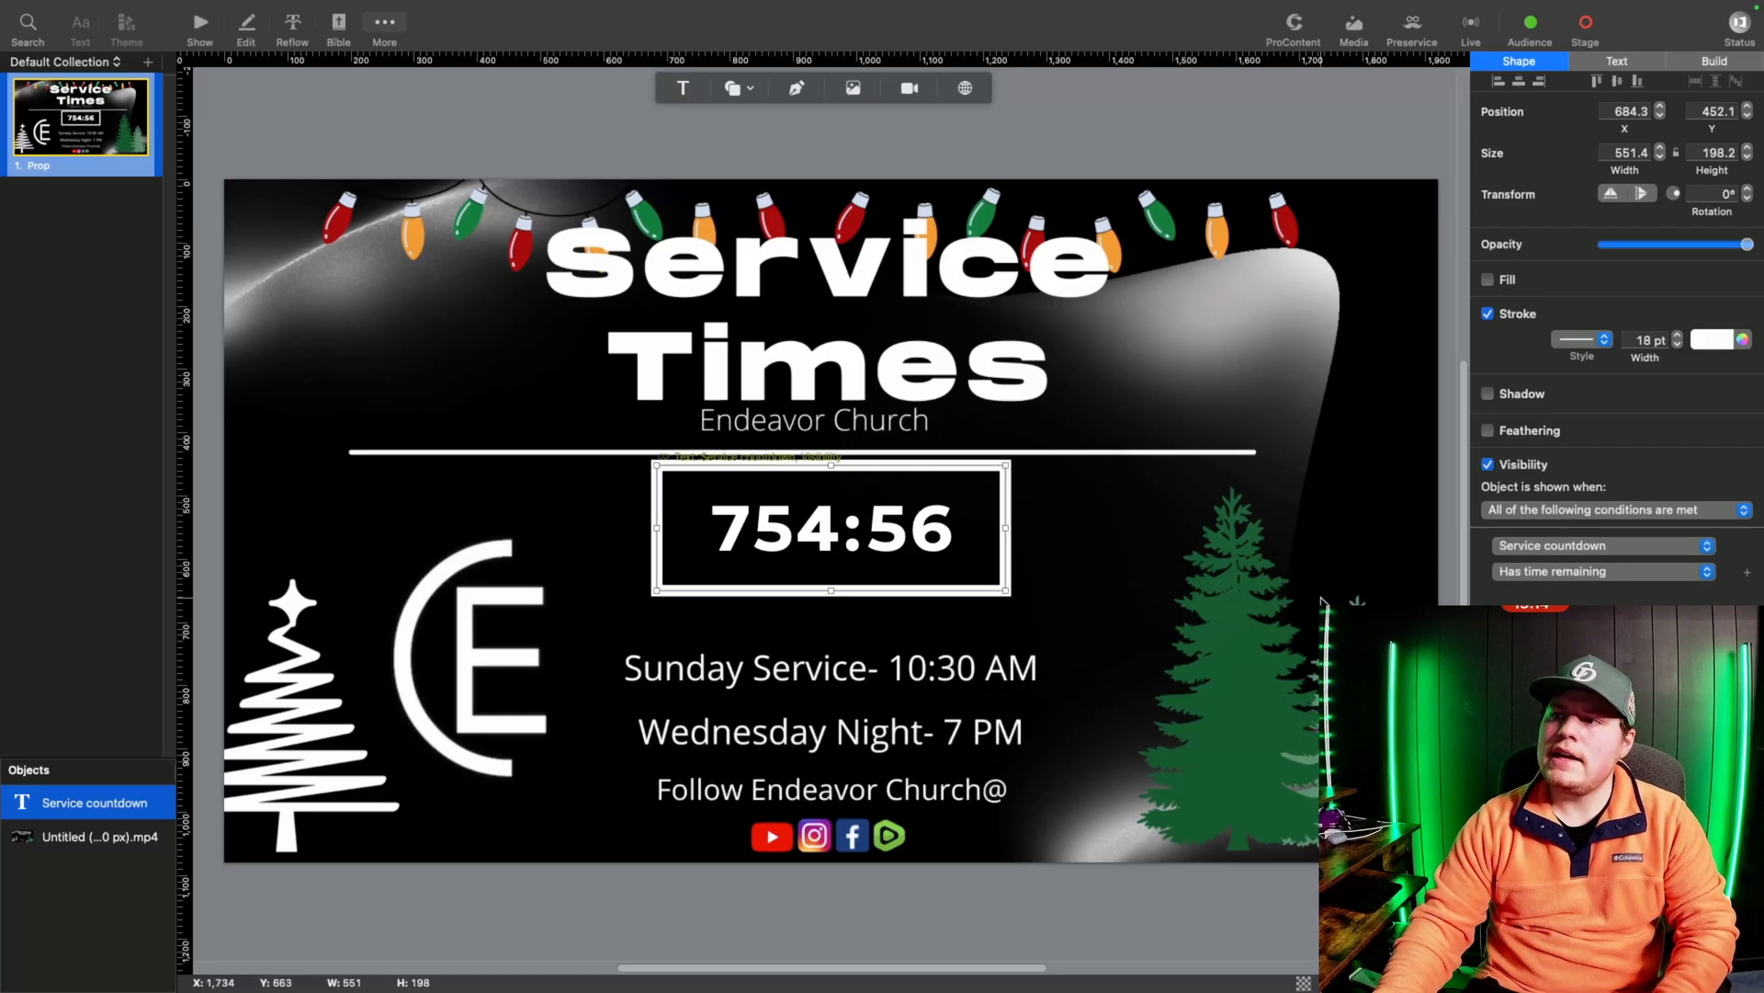
Step: Return to the show view, retrigger the Service Times announcement slide and advance through two more slides to check the styled countdown on the output
key(super+1)
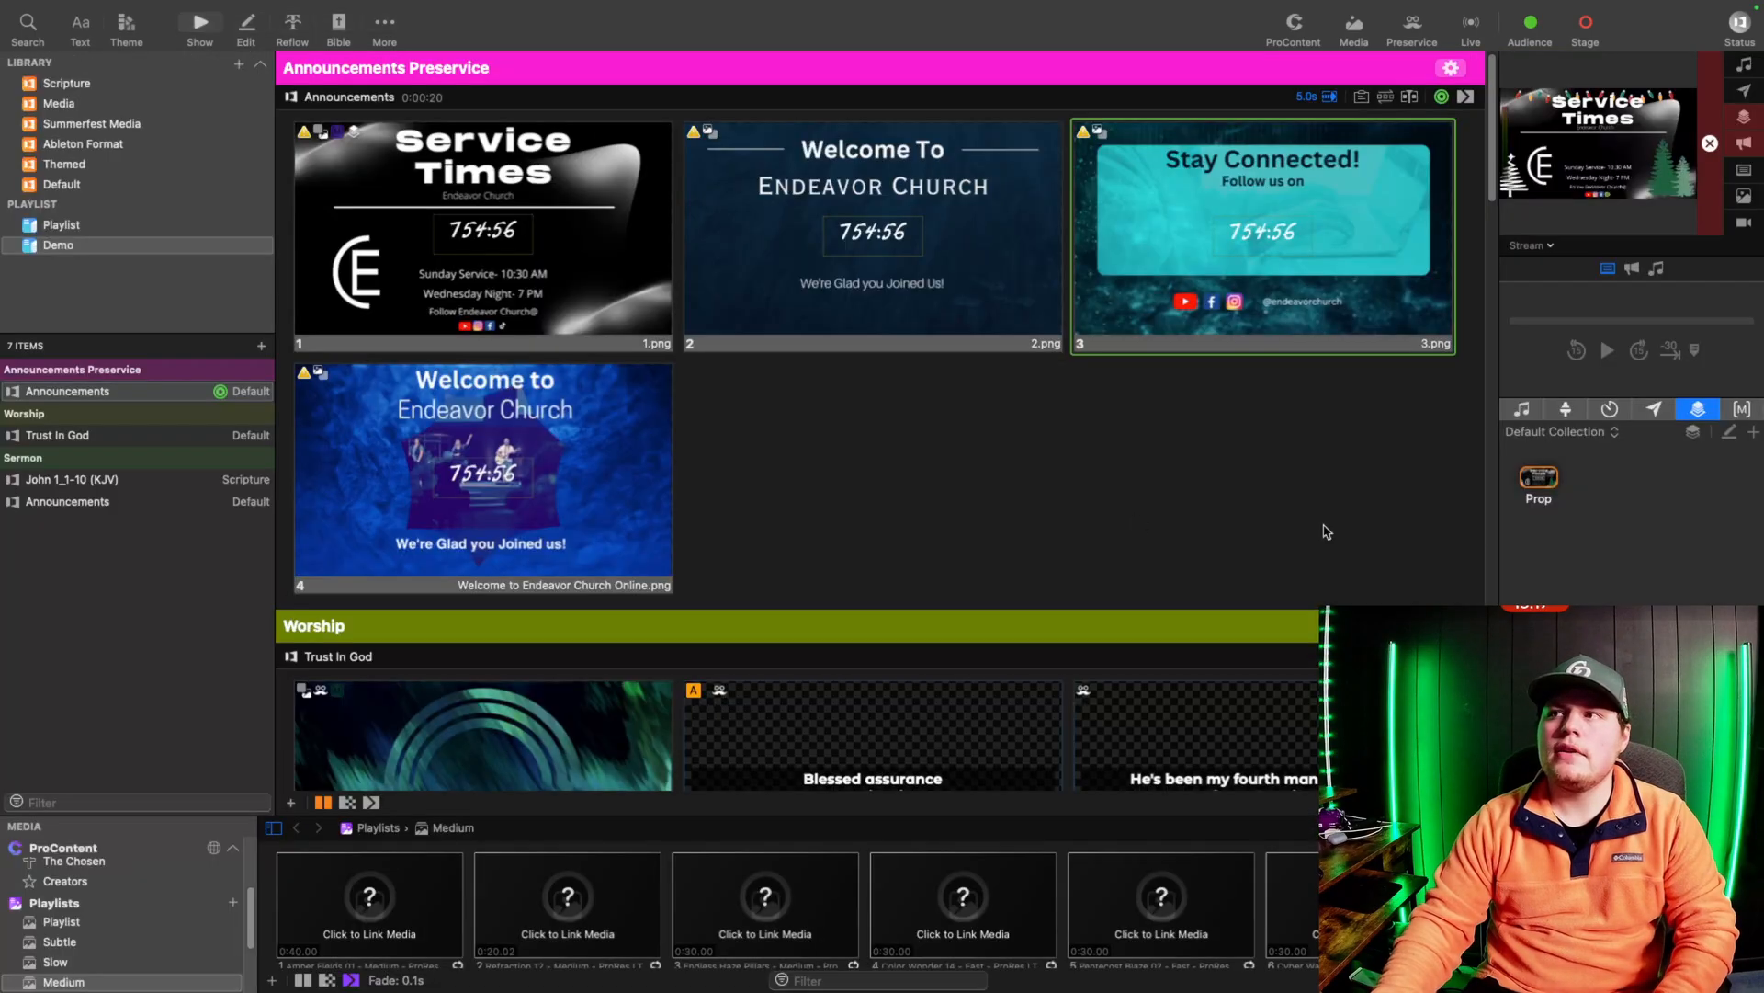
click(557, 246)
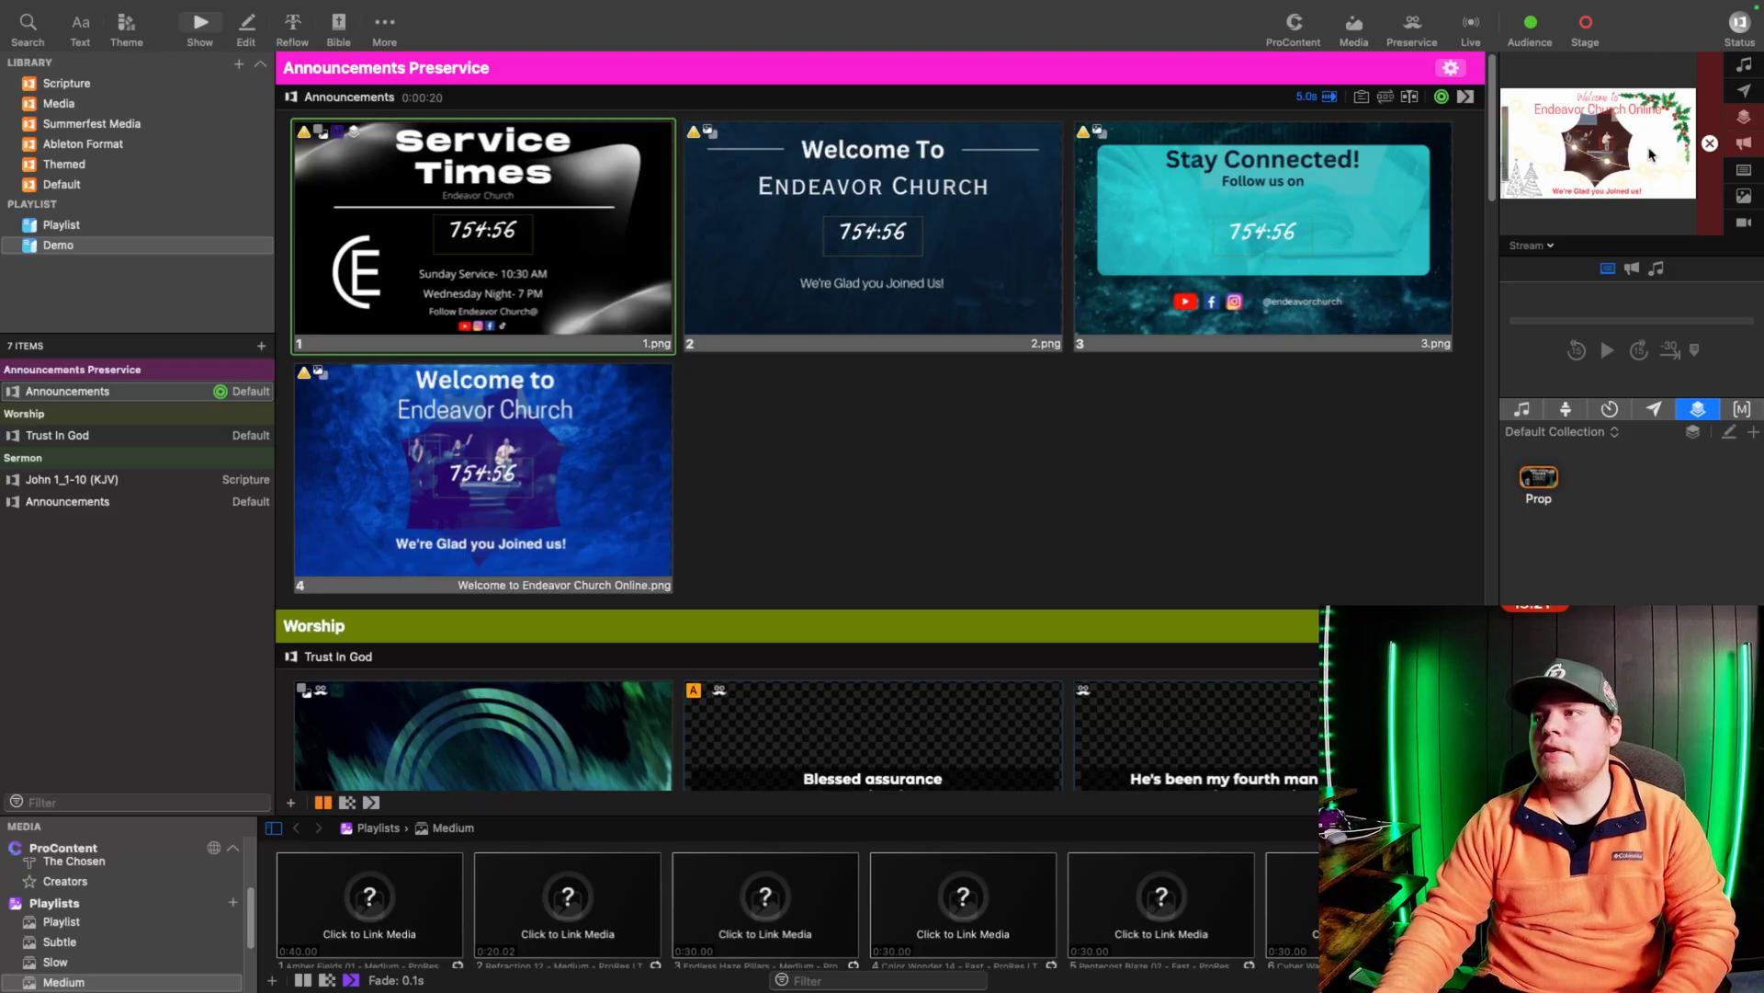
click(1710, 144)
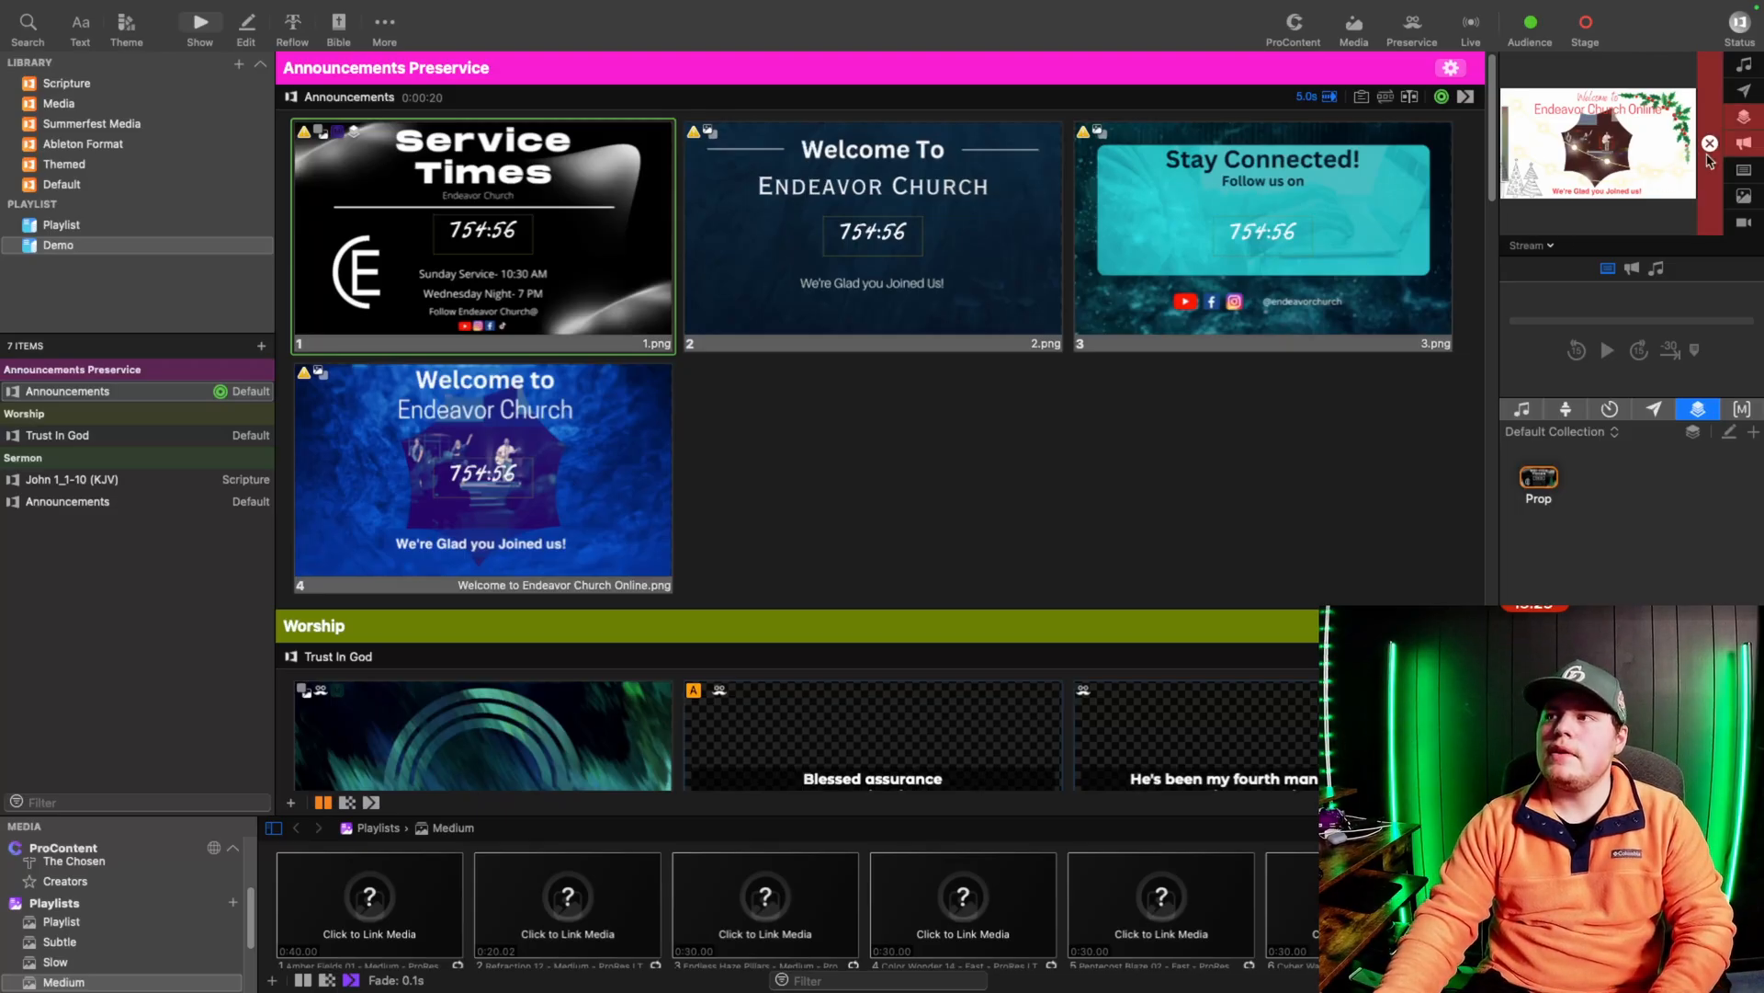
click(478, 195)
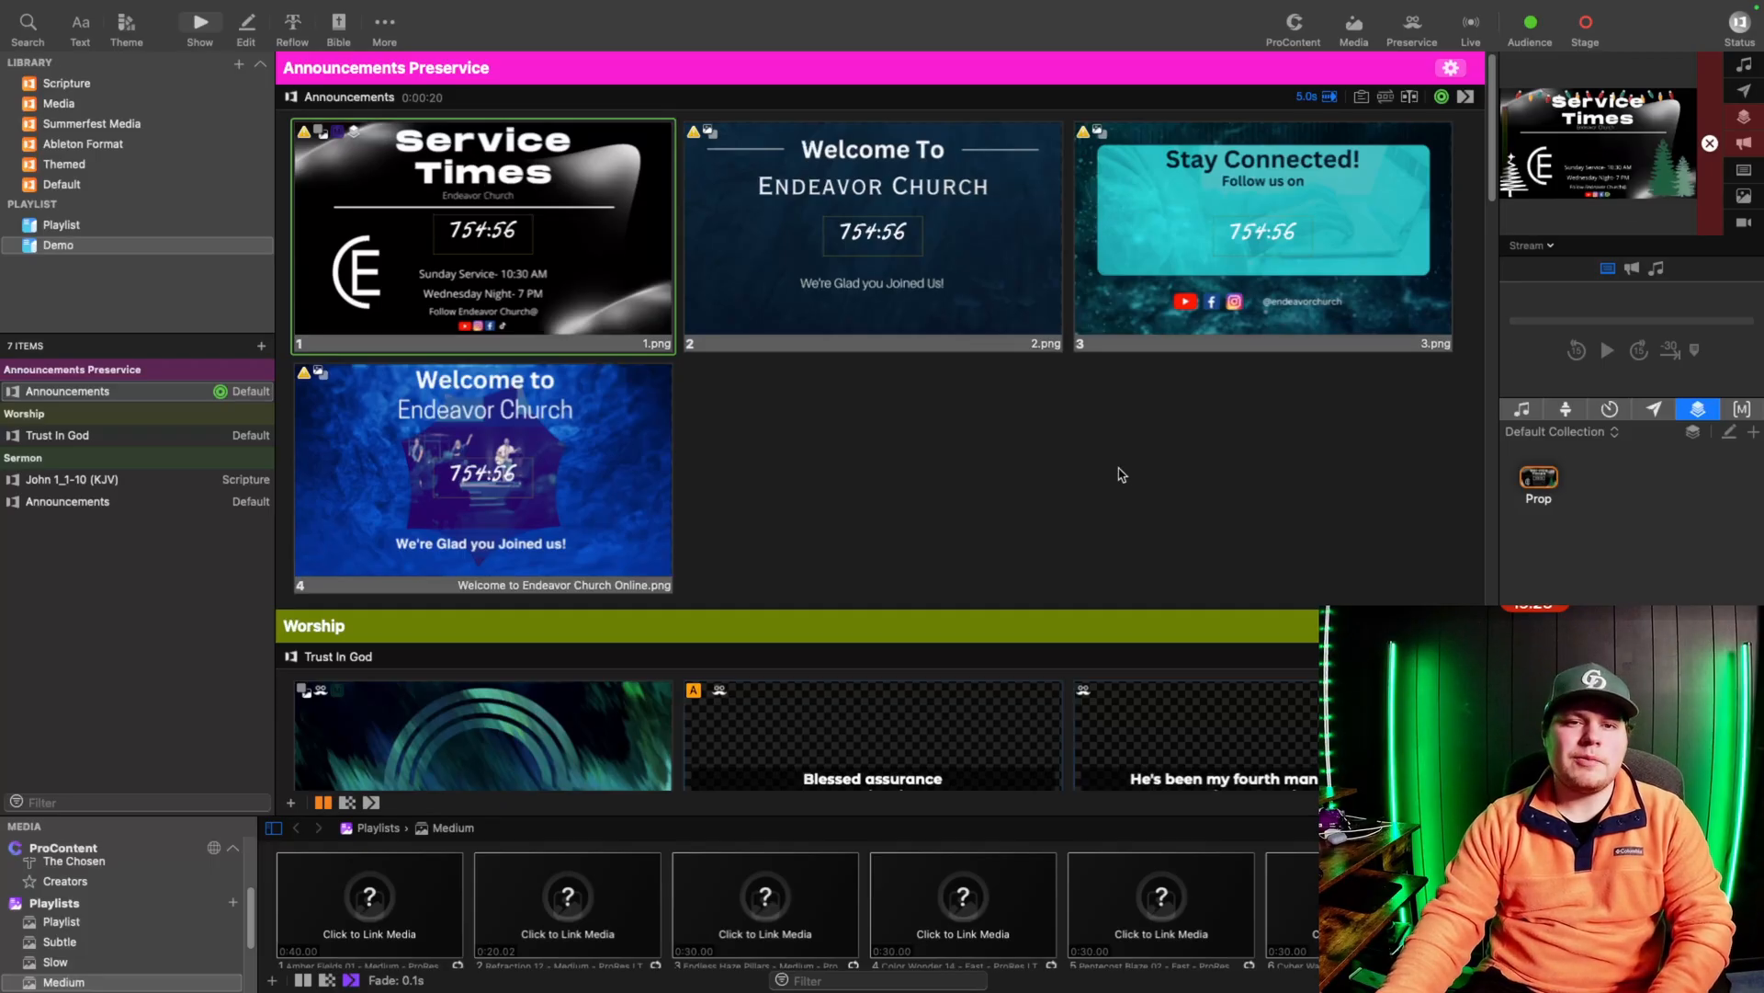
key(Right)
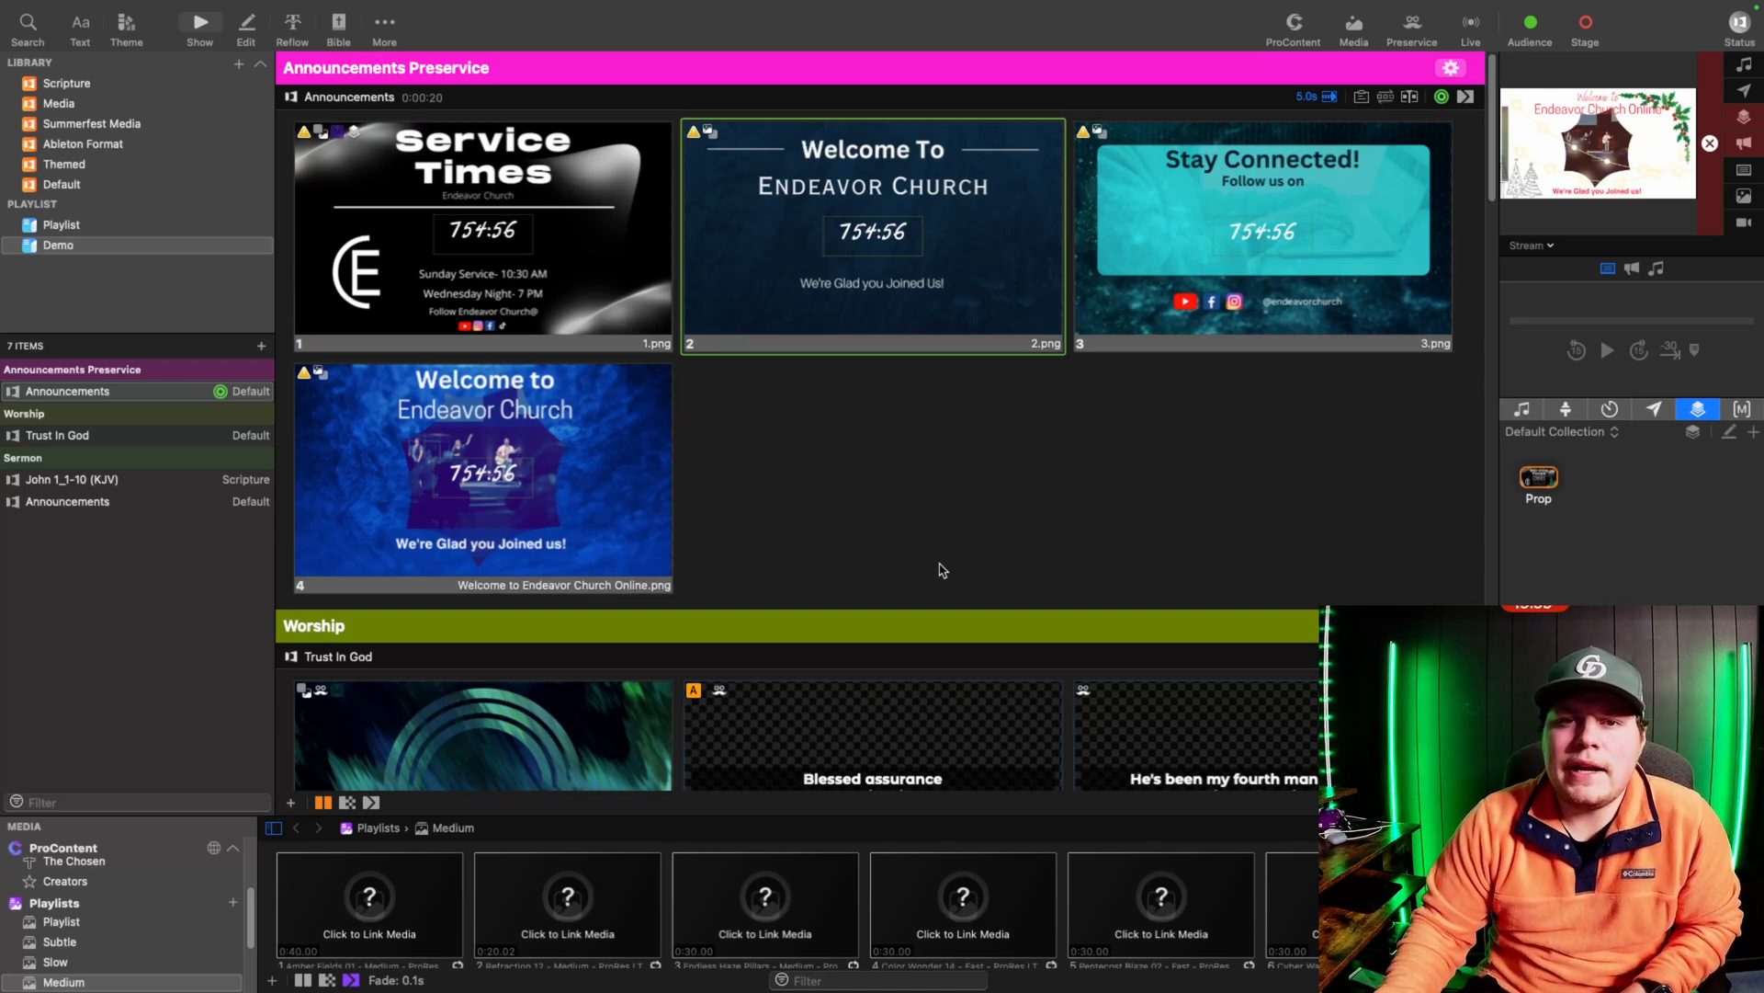
key(Right)
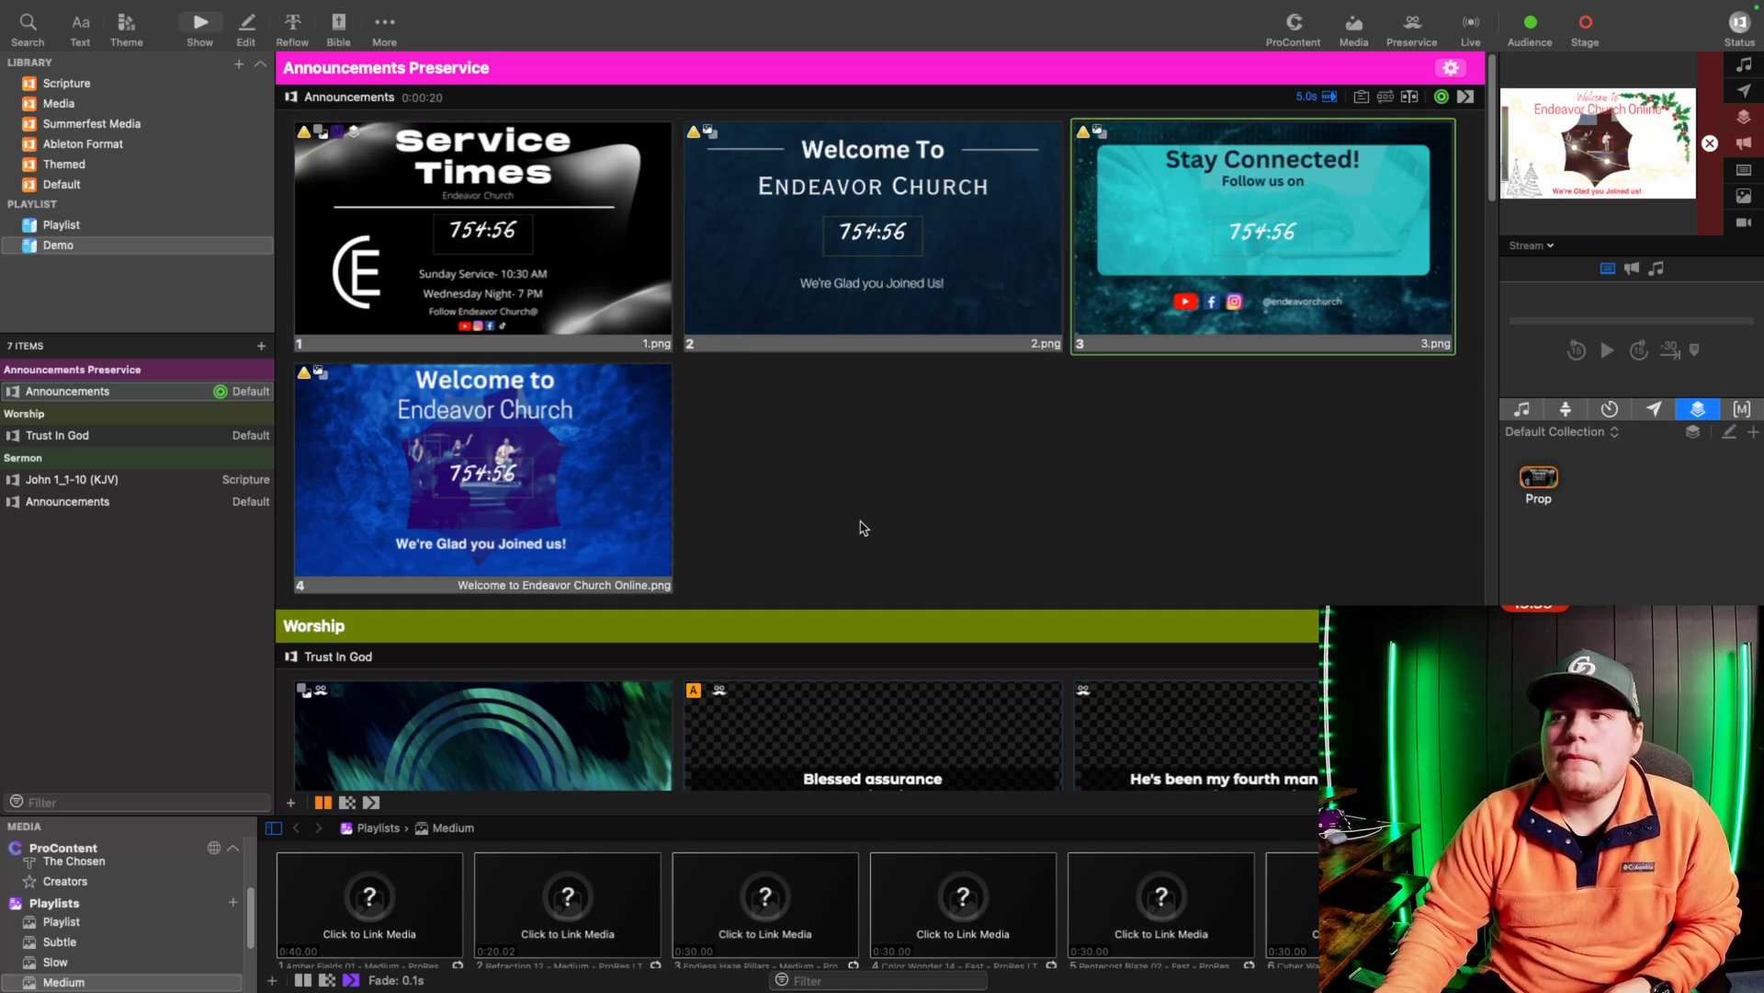